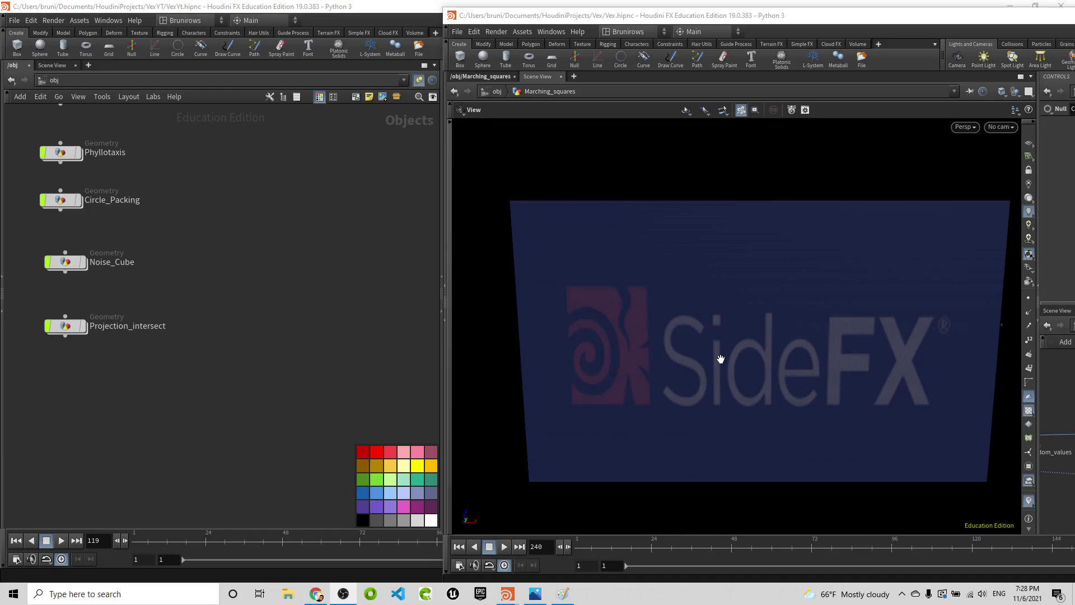
Orbit and zoom around the SideFX image plane to inspect its jagged outline, ending front-on
mouse_move(826, 459)
mouse_down()
mouse_move(822, 435)
mouse_move(826, 446)
mouse_up()
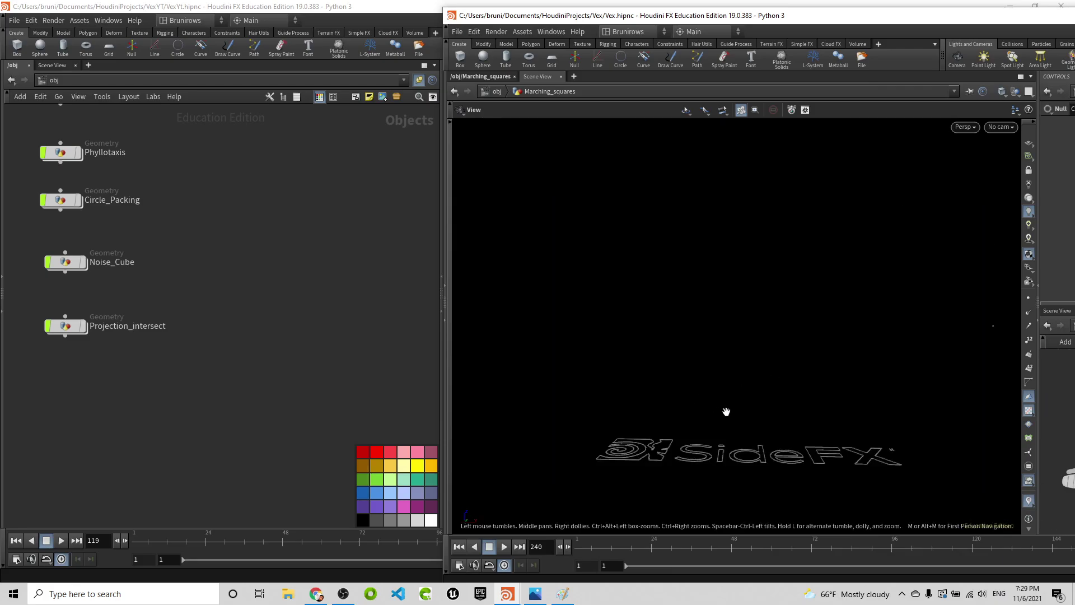
drag(763, 403, 750, 480)
scroll(694, 384, up, 5)
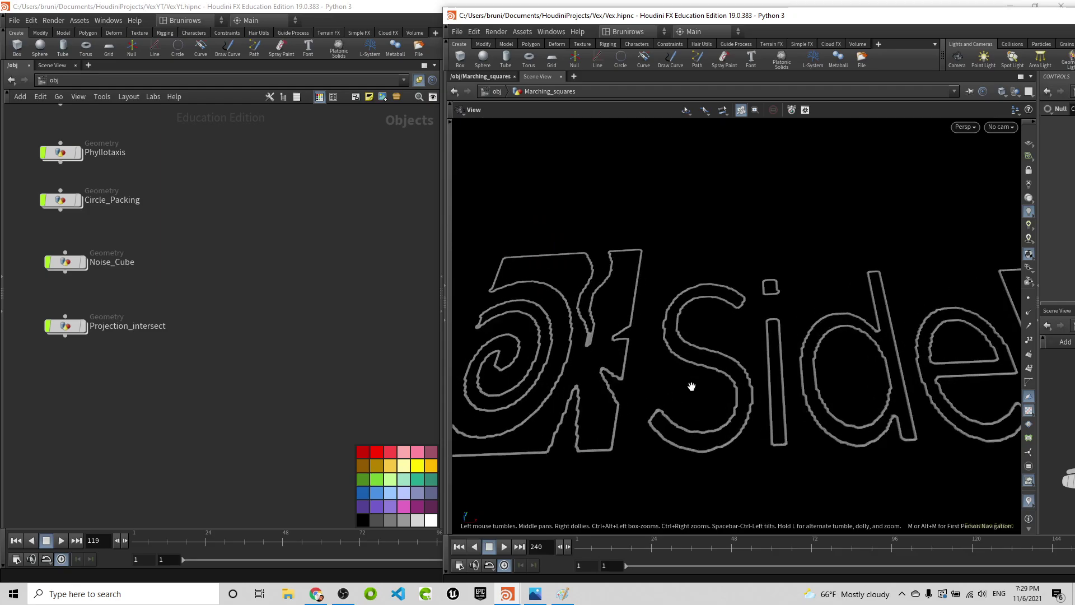
scroll(693, 384, up, 5)
scroll(693, 384, up, 3)
scroll(773, 387, down, 3)
scroll(773, 380, down, 3)
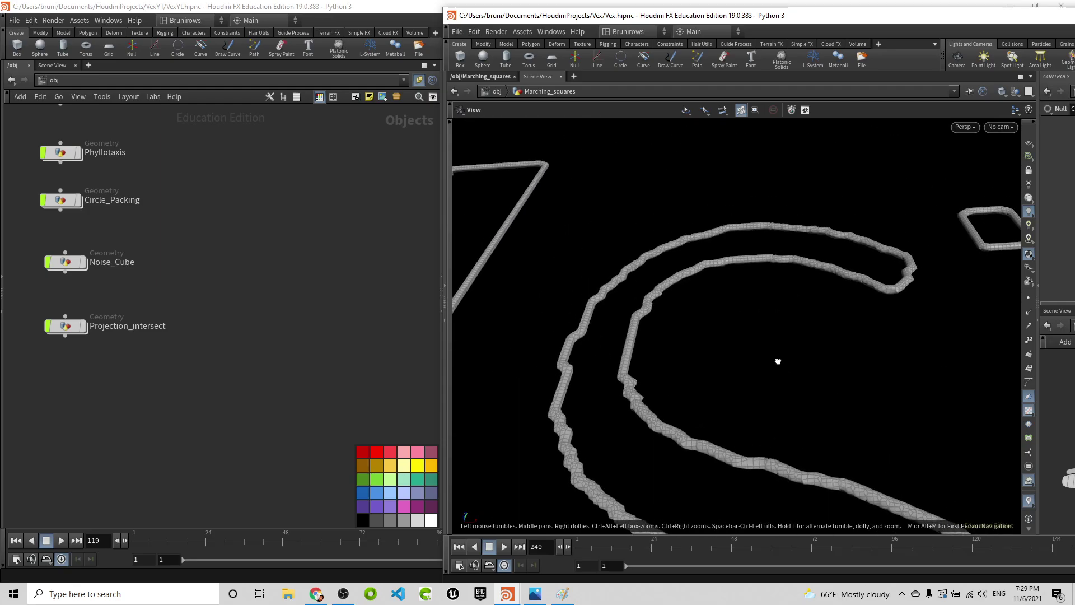
scroll(767, 373, down, 3)
scroll(767, 373, down, 3)
mouse_move(755, 455)
mouse_down()
mouse_move(800, 300)
mouse_move(756, 348)
mouse_move(770, 289)
mouse_move(825, 308)
mouse_move(808, 343)
mouse_move(861, 321)
mouse_move(746, 349)
mouse_up()
scroll(757, 311, up, 1)
scroll(757, 311, up, 2)
scroll(757, 311, up, 3)
scroll(757, 312, down, 2)
scroll(772, 311, down, 3)
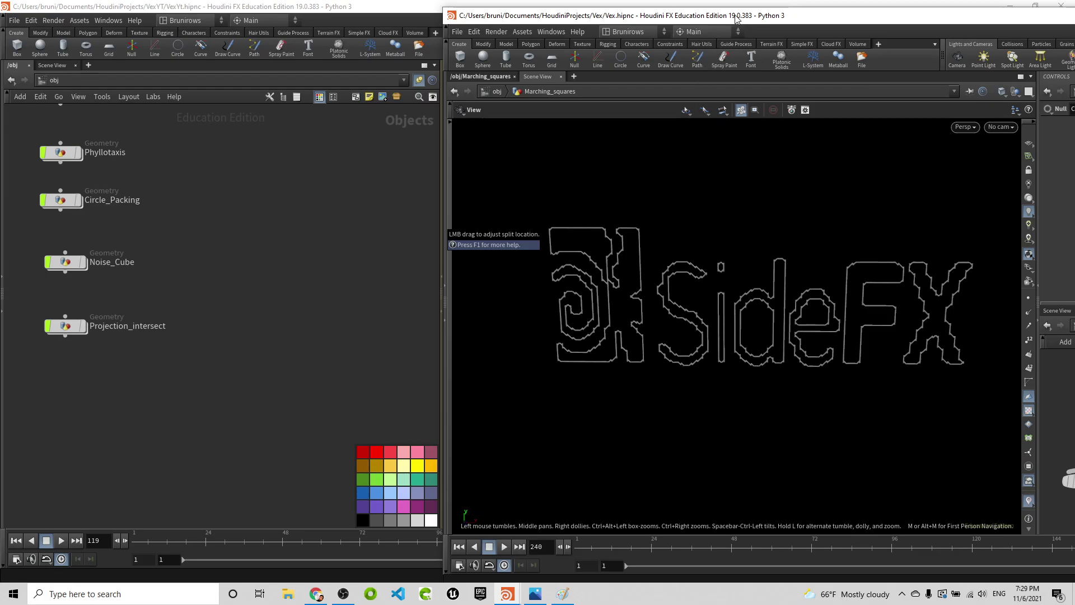
Add a Geometry object and name it Marching_Squares
drag(735, 17, 1074, 23)
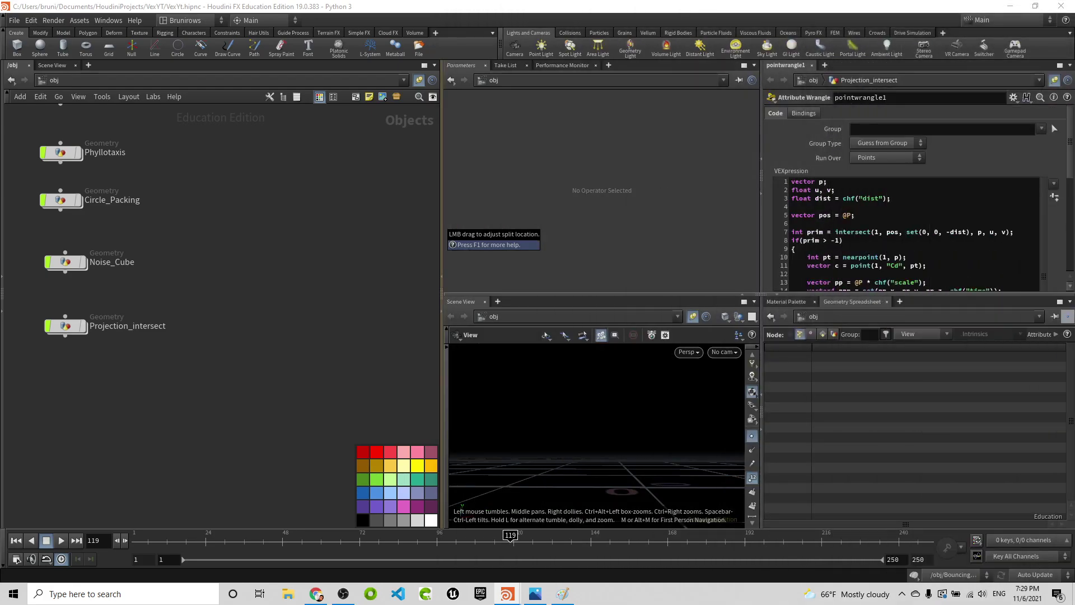
key(Tab)
text(ge)
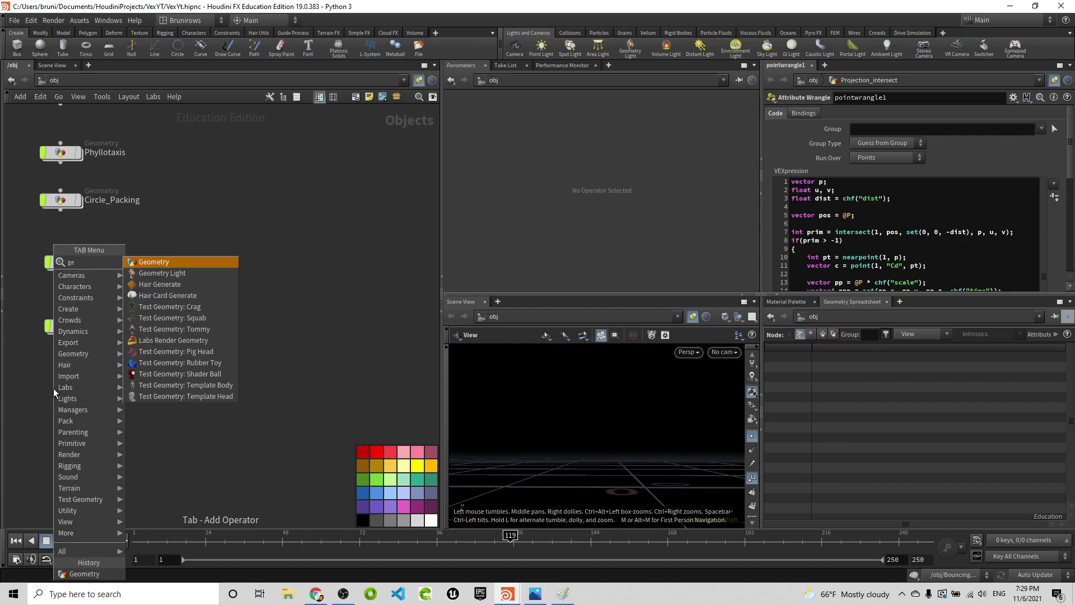
key(Return)
click(53, 388)
double_click(87, 388)
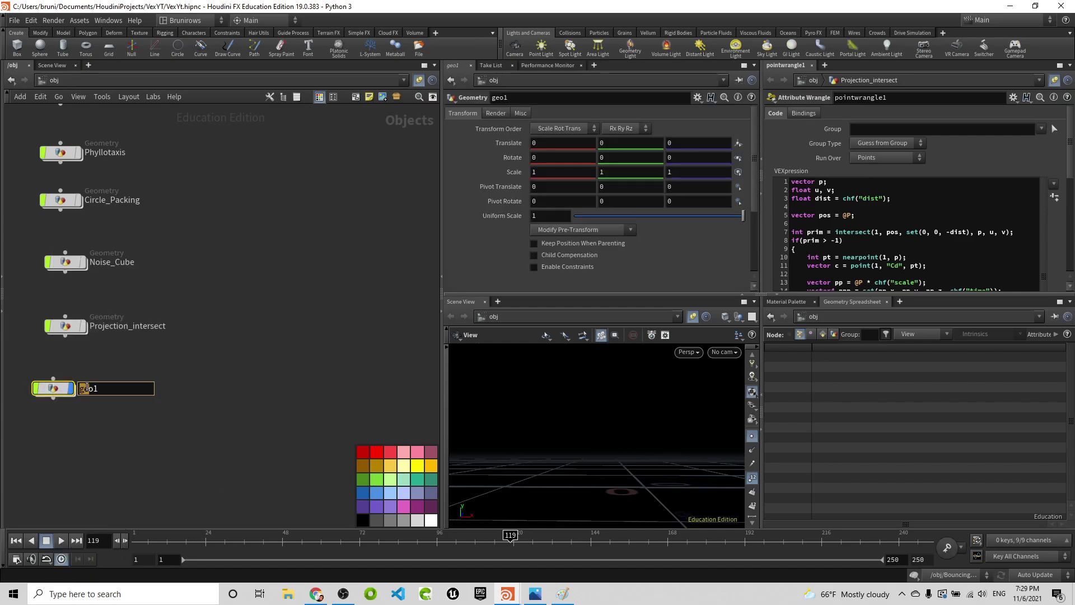
text(Marching_Squar)
text(es)
key(Delete)
key(Delete)
key(Return)
Dive inside Marching_Squares and hide the viewport reference grid
drag(64, 389, 93, 391)
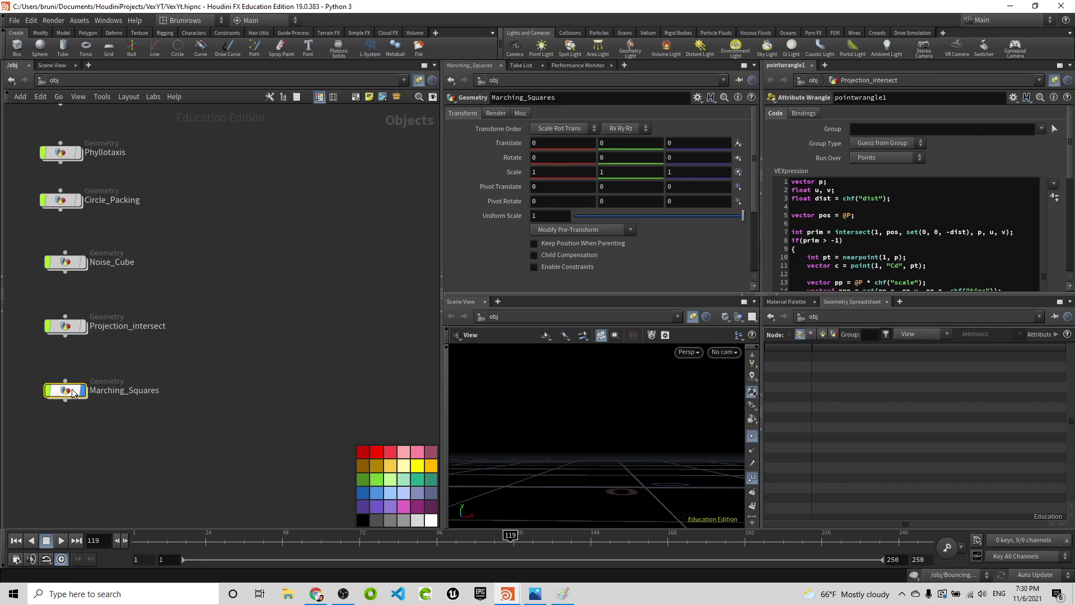
double_click(69, 391)
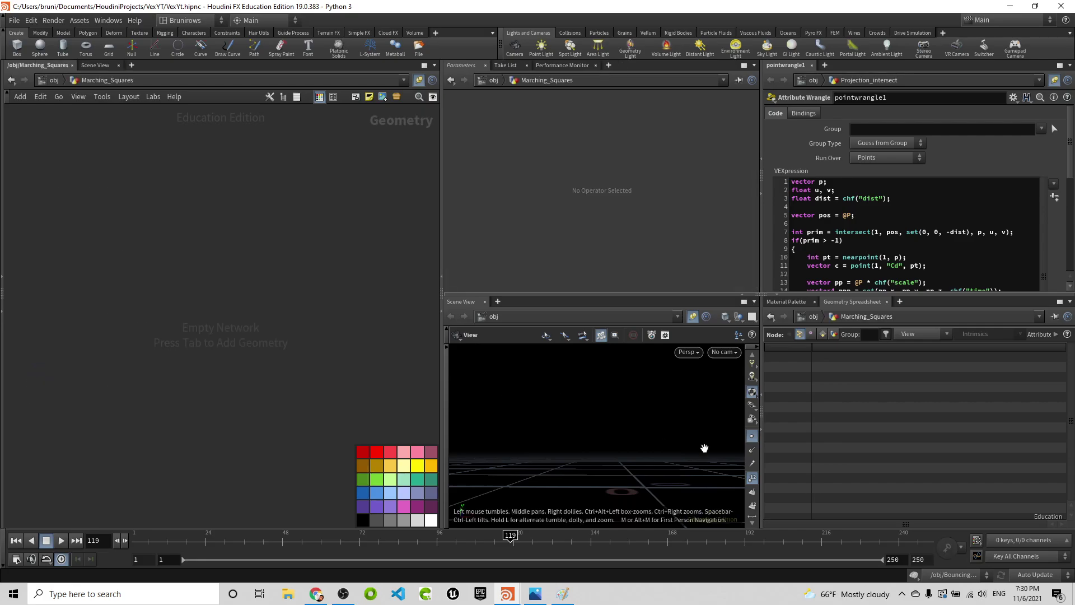
mouse_move(636, 432)
mouse_down()
mouse_move(628, 497)
mouse_move(659, 441)
mouse_up()
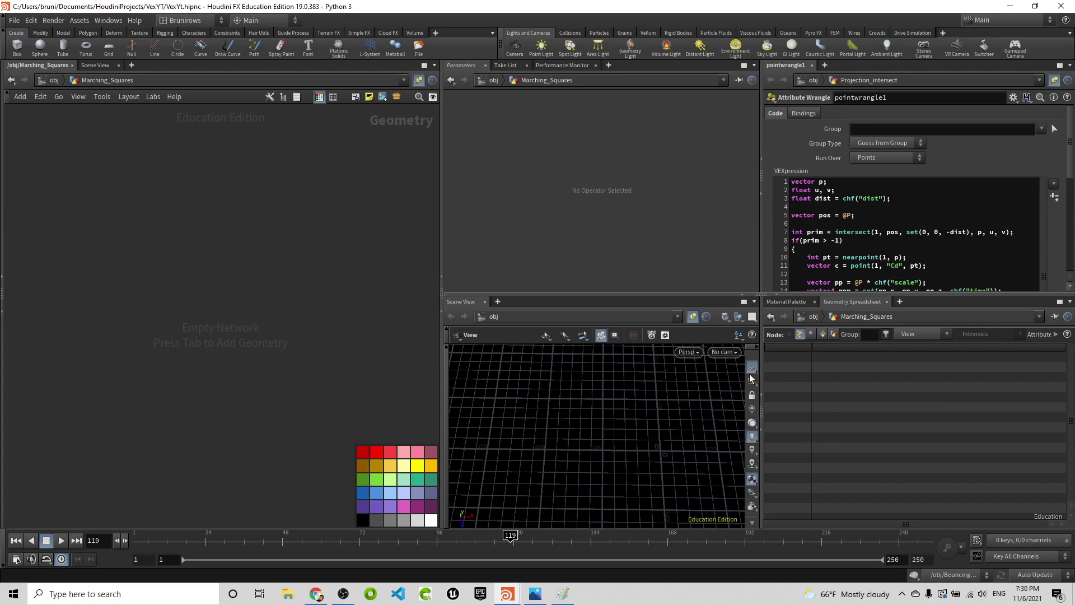
click(749, 374)
Add a Grid node inside Marching_Squares and frame it in the viewport
key(Tab)
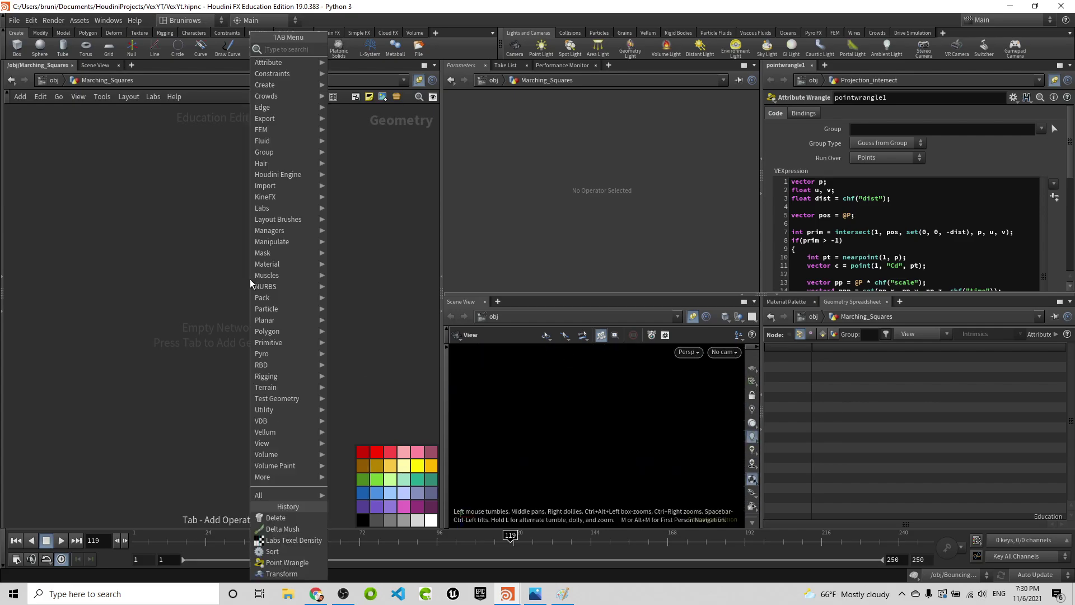
text(grid)
key(Return)
click(250, 279)
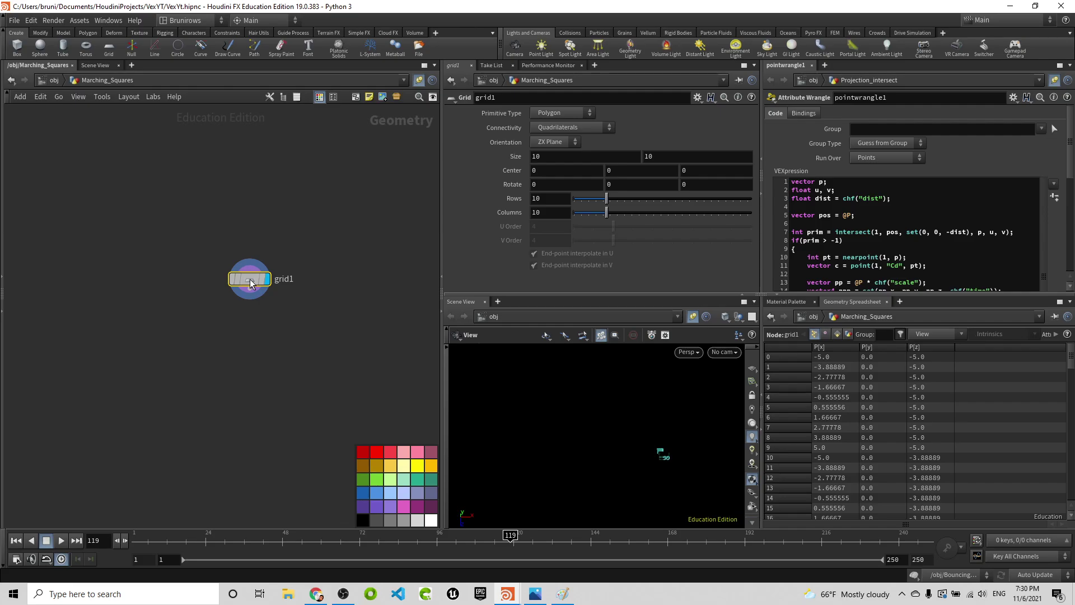
drag(250, 282, 204, 212)
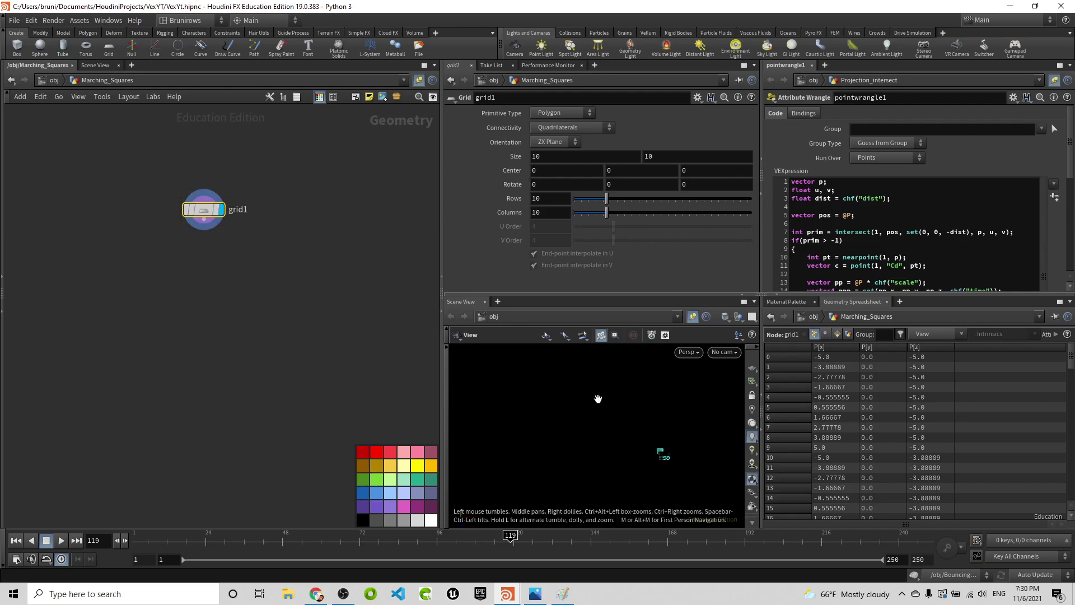
scroll(753, 448, down, 3)
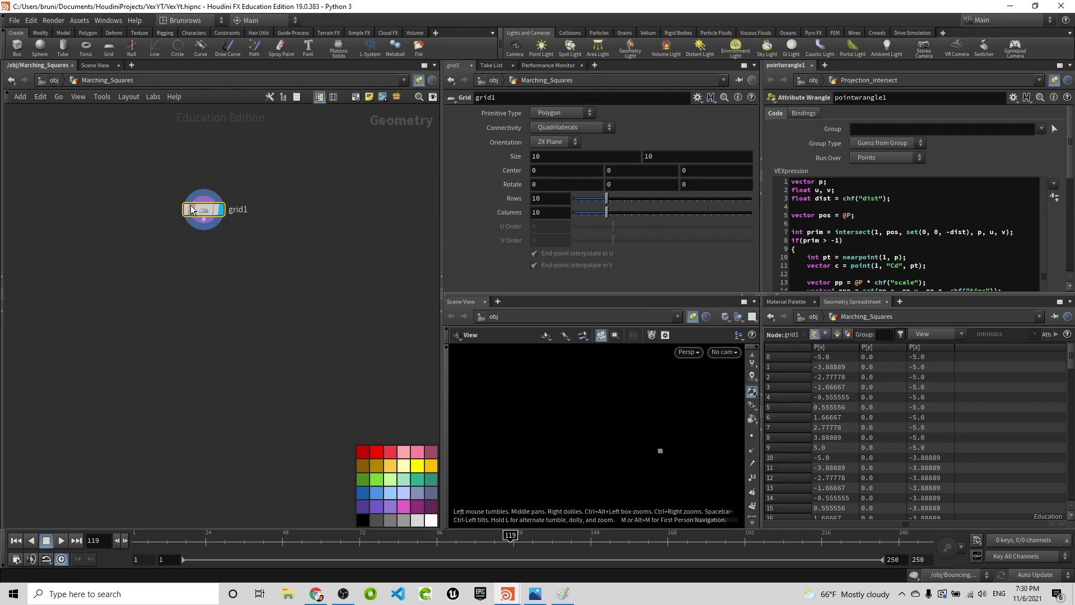
key(f)
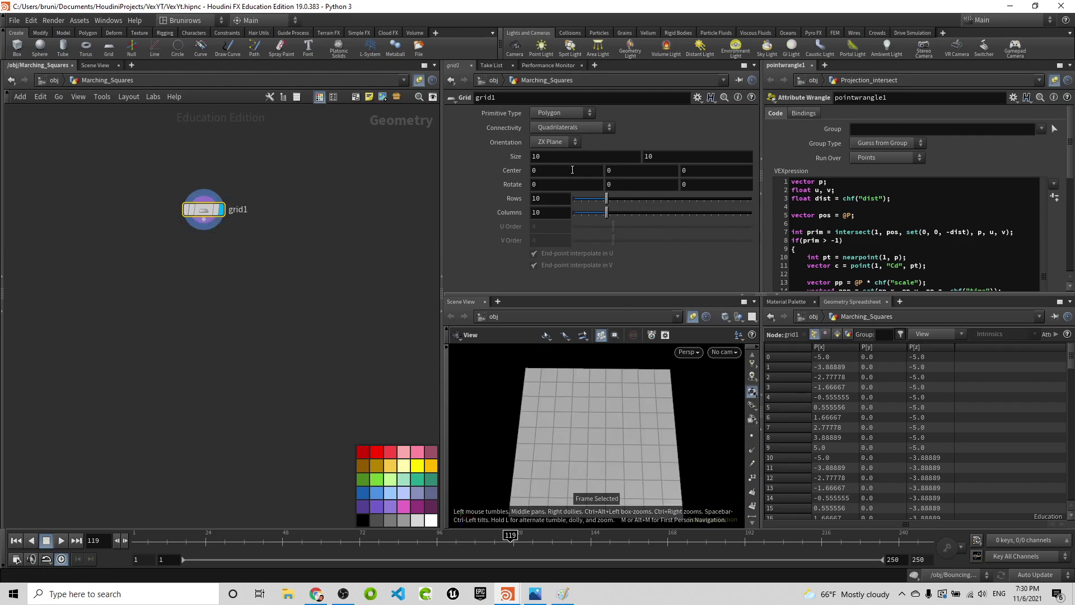
Link the grid's Z size to its X size and set the size to about 8.7
click(679, 155)
key(shift+Tab)
key(Tab)
click(549, 156)
right_click(548, 157)
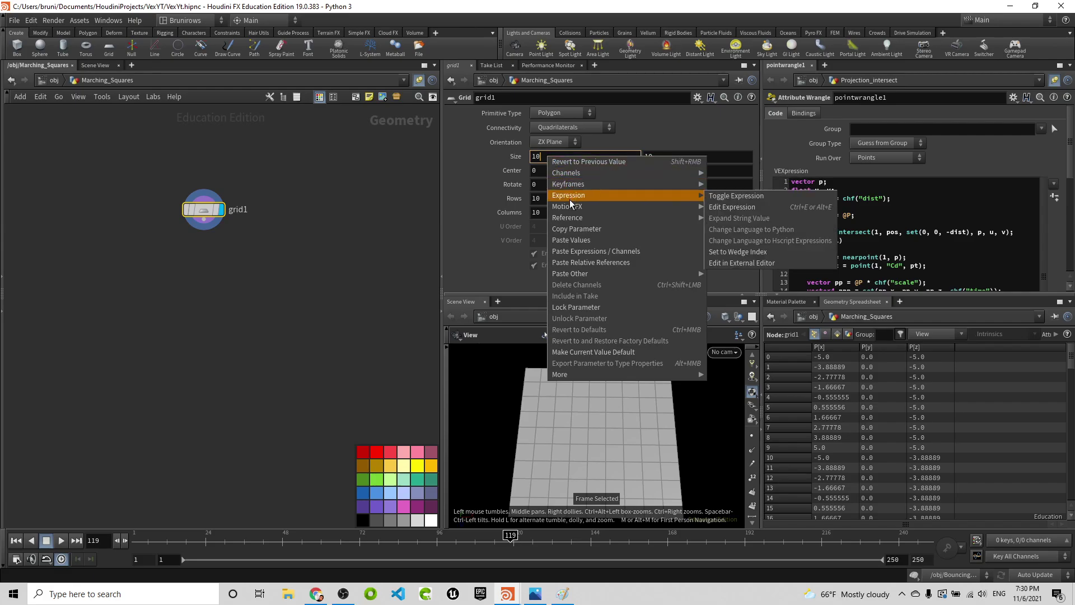
click(586, 227)
key(Tab)
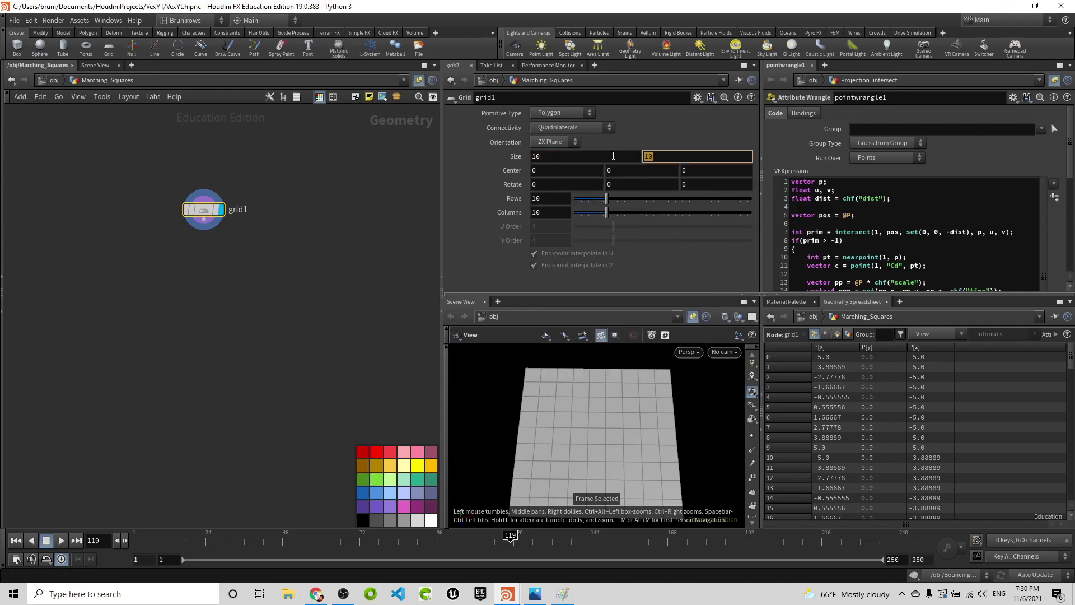
right_click(679, 156)
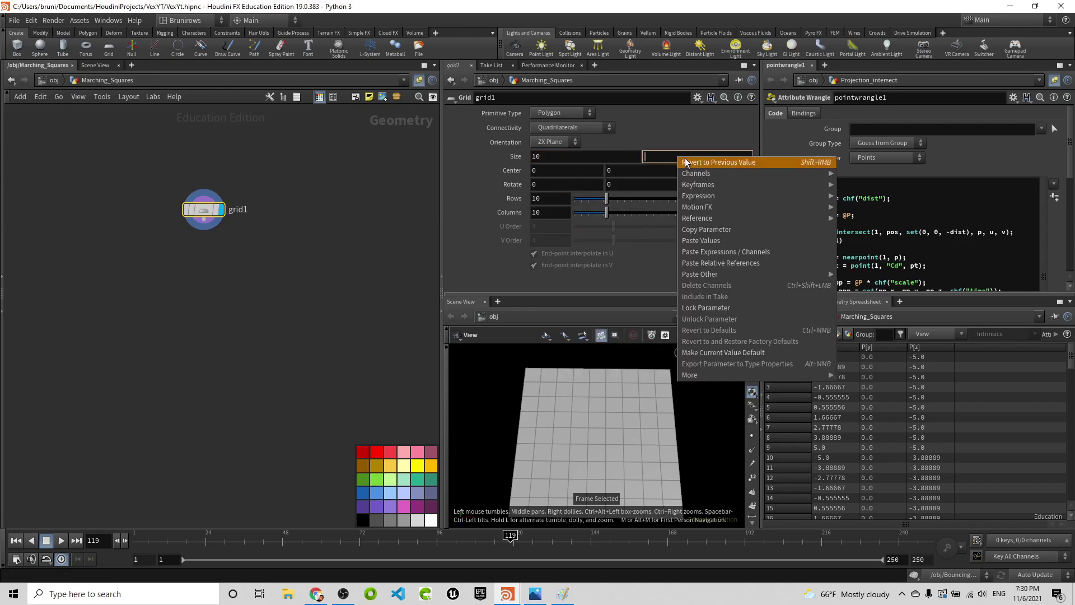
click(727, 262)
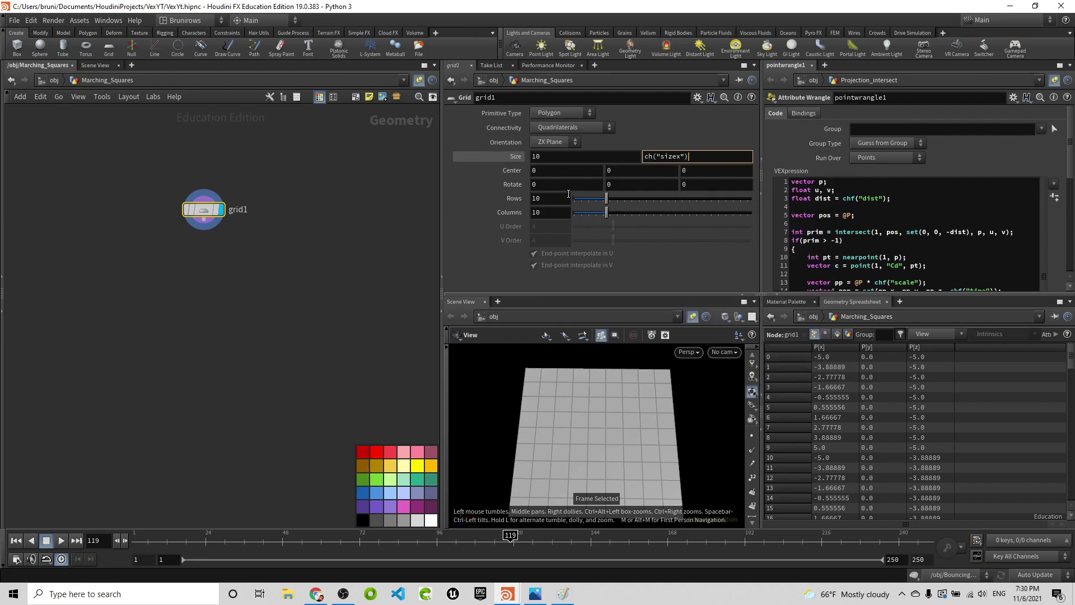
mouse_move(560, 151)
middle_down()
mouse_move(735, 156)
mouse_move(585, 157)
middle_up()
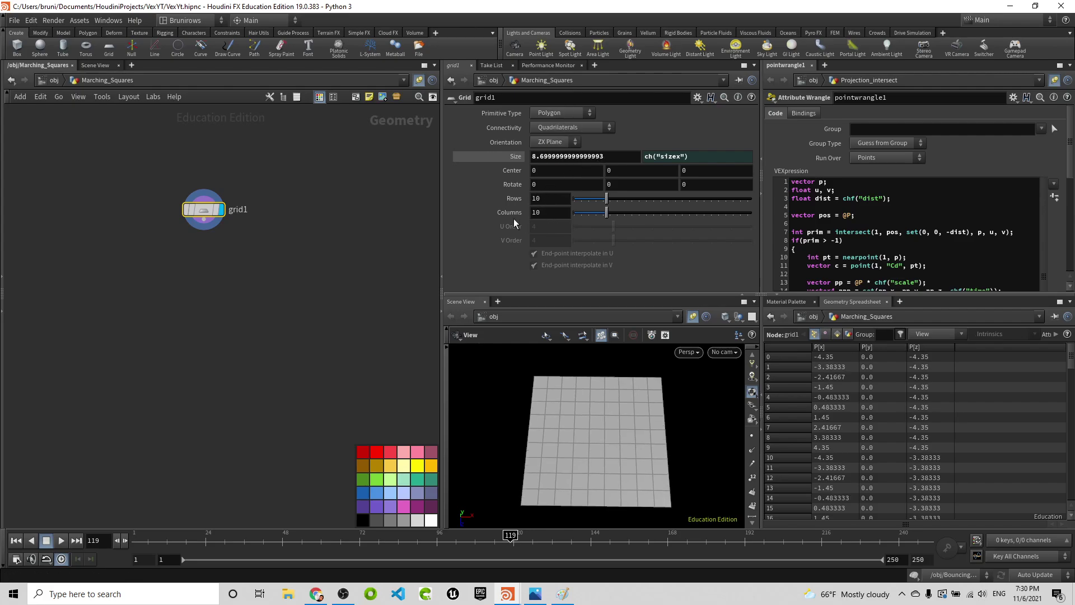
Link the grid's Columns to its Rows and set Rows to 11
right_click(552, 197)
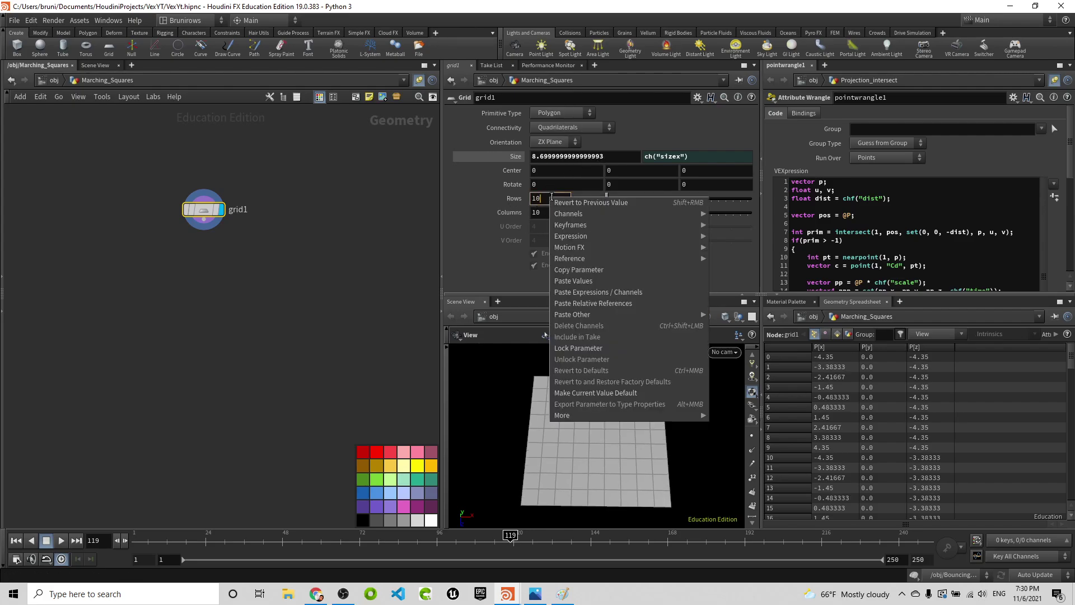
click(590, 272)
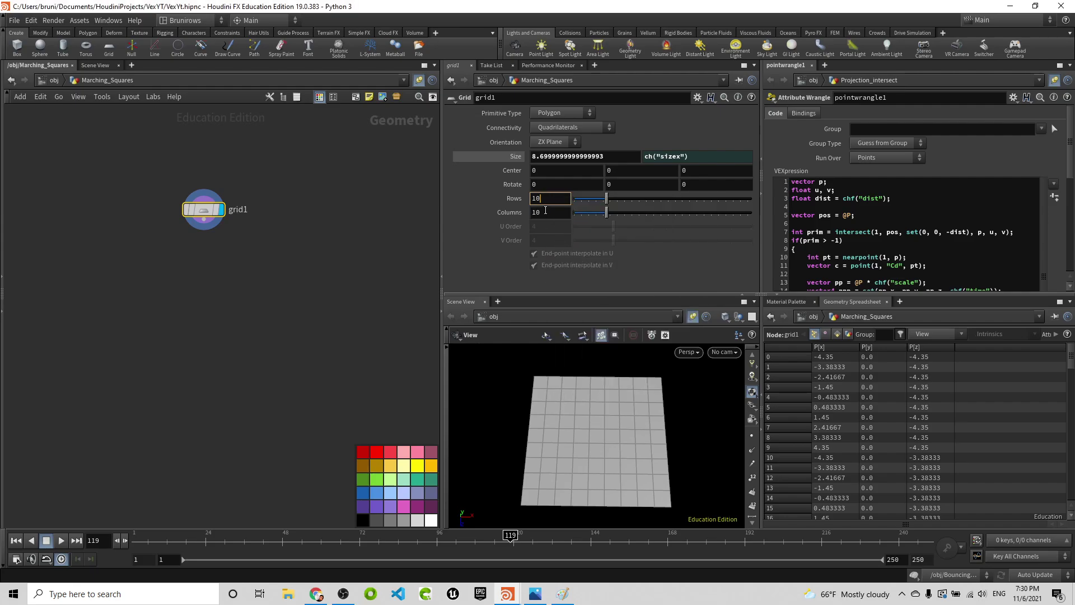
key(Tab)
key(BackSpace)
right_click(539, 212)
click(586, 309)
mouse_move(606, 199)
mouse_down()
mouse_move(649, 201)
mouse_move(612, 200)
mouse_up()
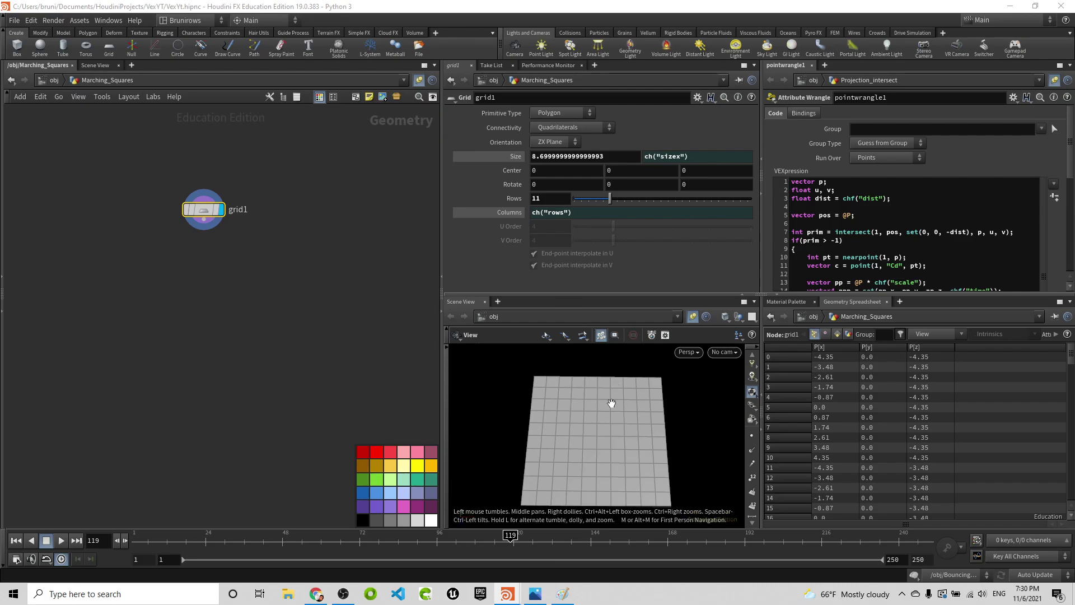
Add a Match Size node below grid1 and display its result
click(203, 219)
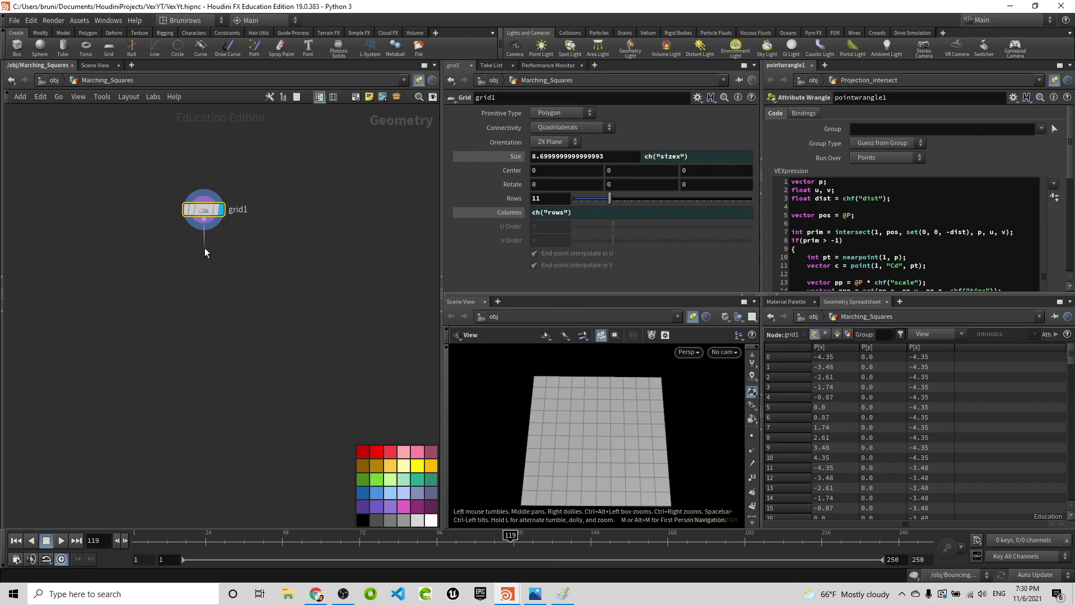
click(204, 247)
key(Return)
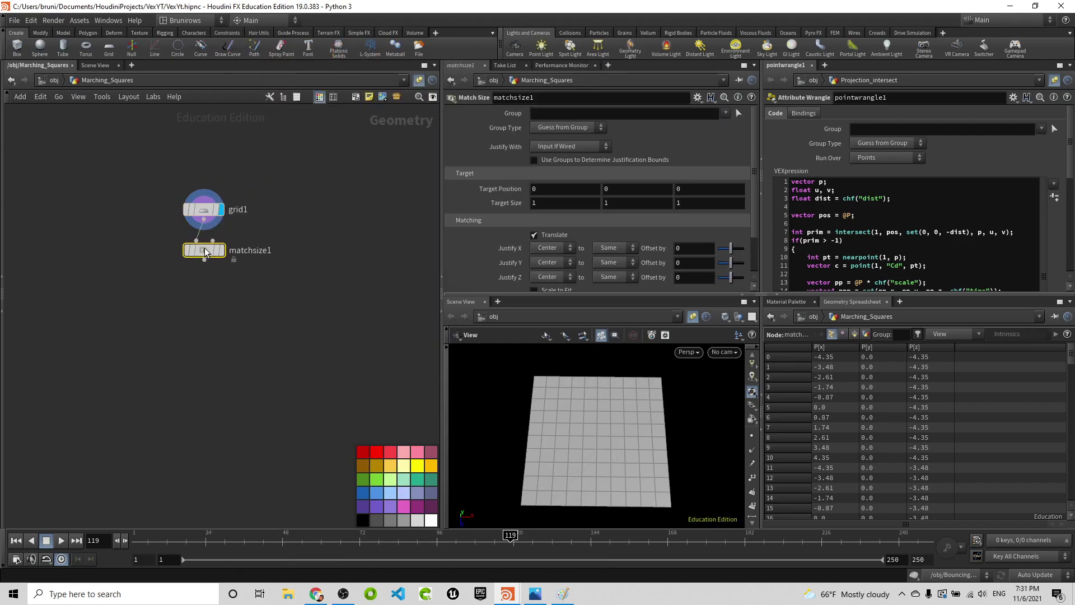
click(222, 250)
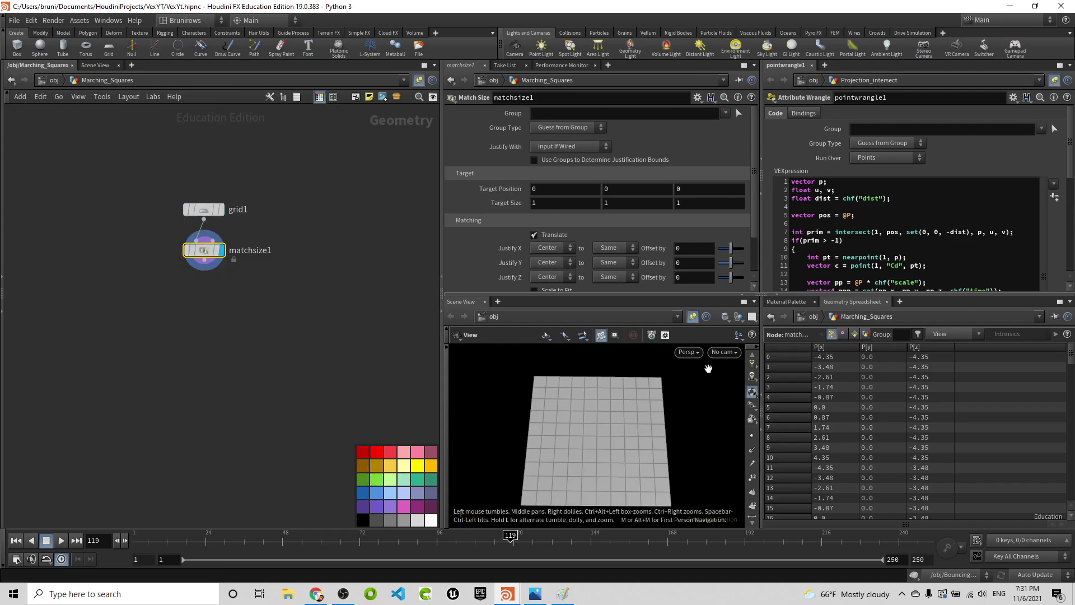
Justify the grid to Max in X and Min in Z, viewed from above
click(555, 247)
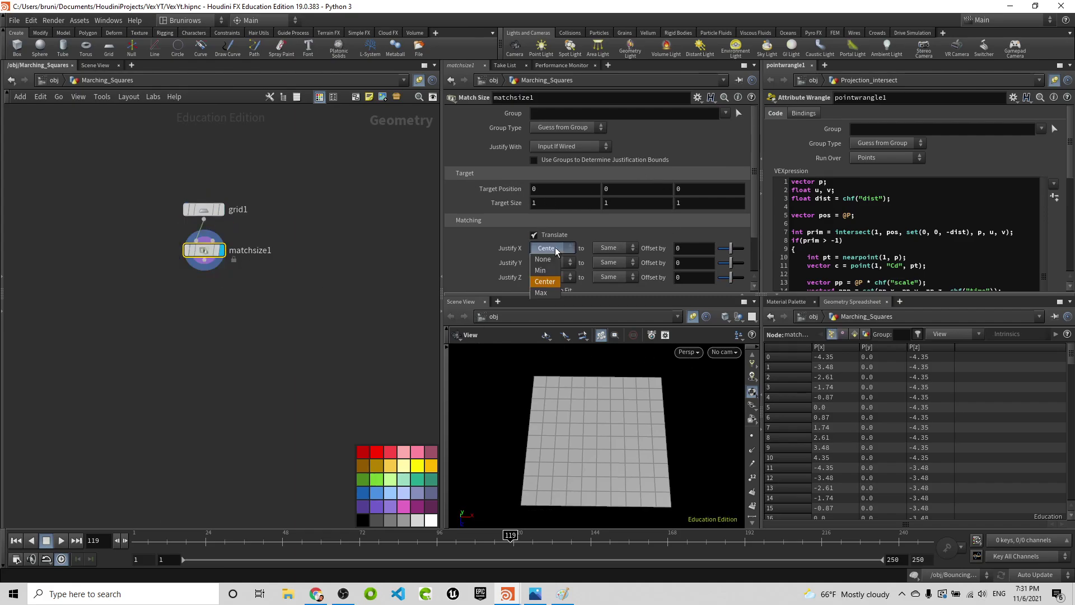
click(552, 291)
click(560, 275)
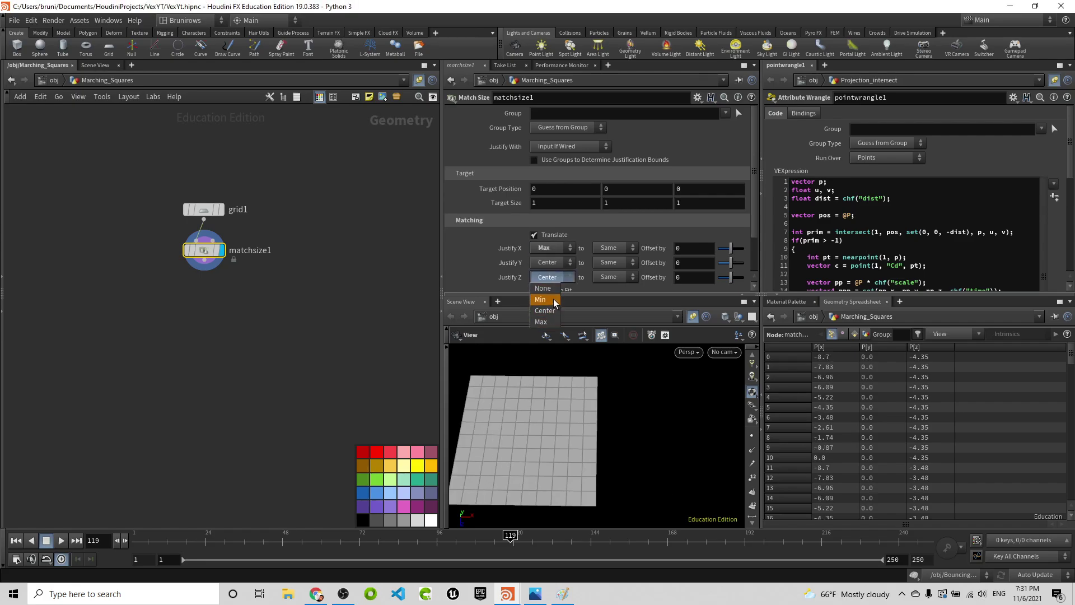
click(555, 303)
mouse_move(539, 391)
mouse_down()
mouse_move(624, 379)
mouse_move(576, 427)
mouse_up()
scroll(599, 431, up, 1)
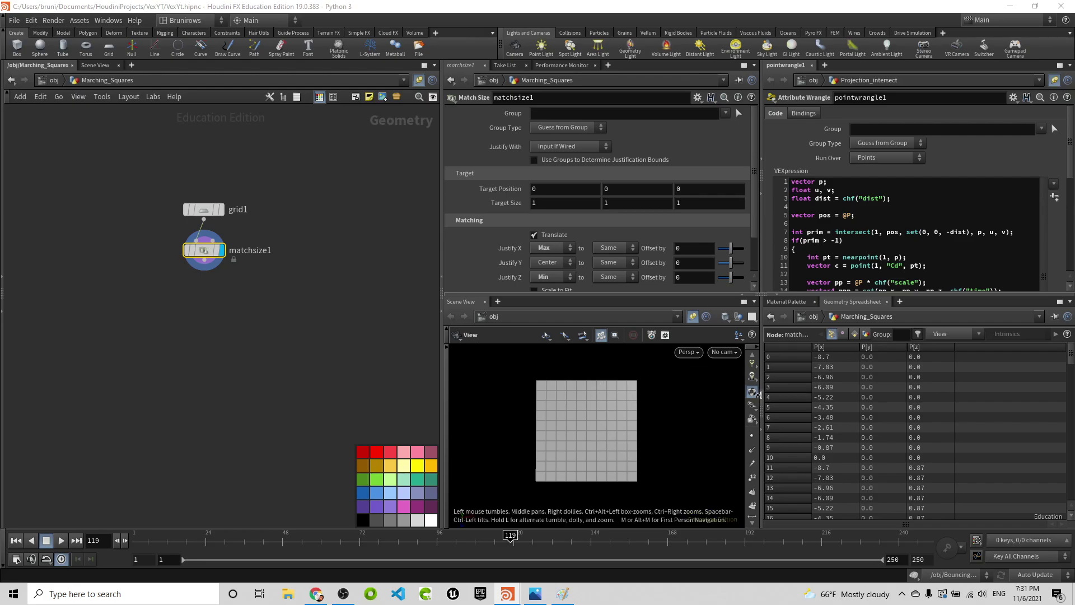
click(750, 435)
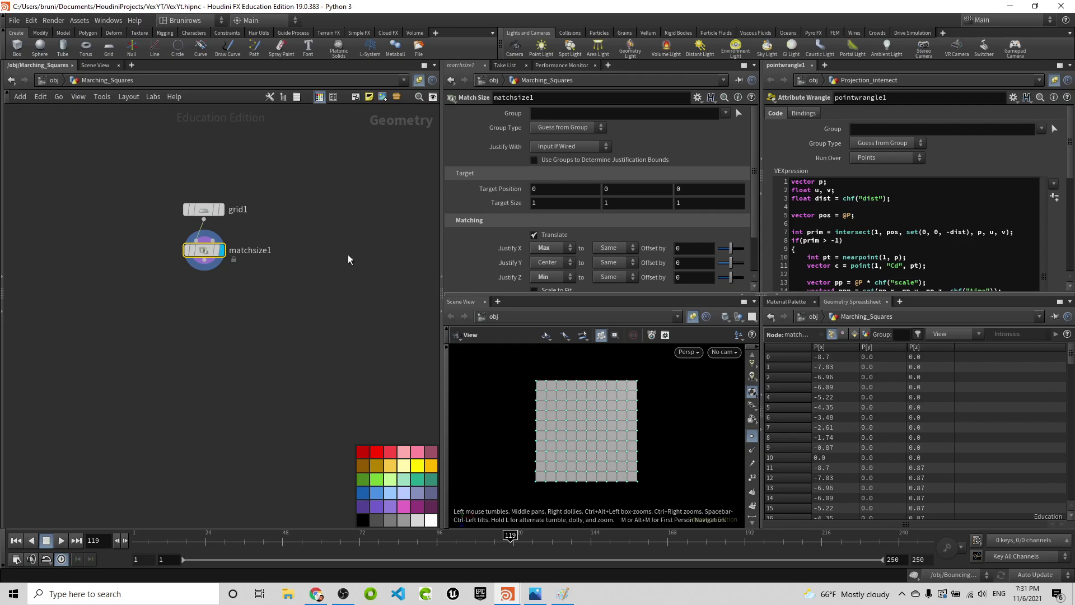
Add a Point Wrangle below matchsize1 named Random_values and display it
click(203, 271)
key(Tab)
text(po)
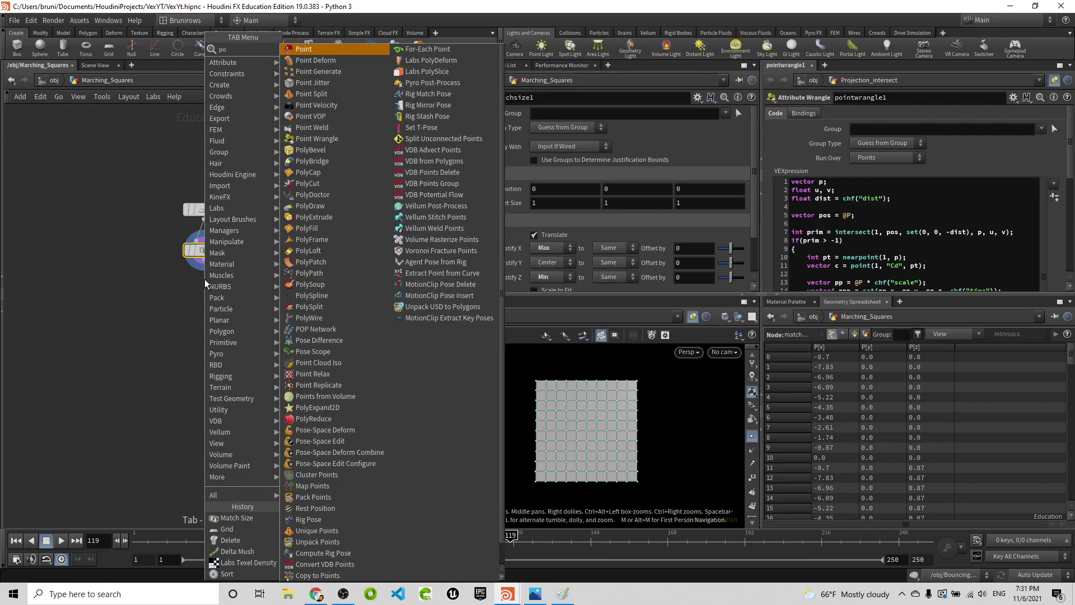
text(intw)
key(Return)
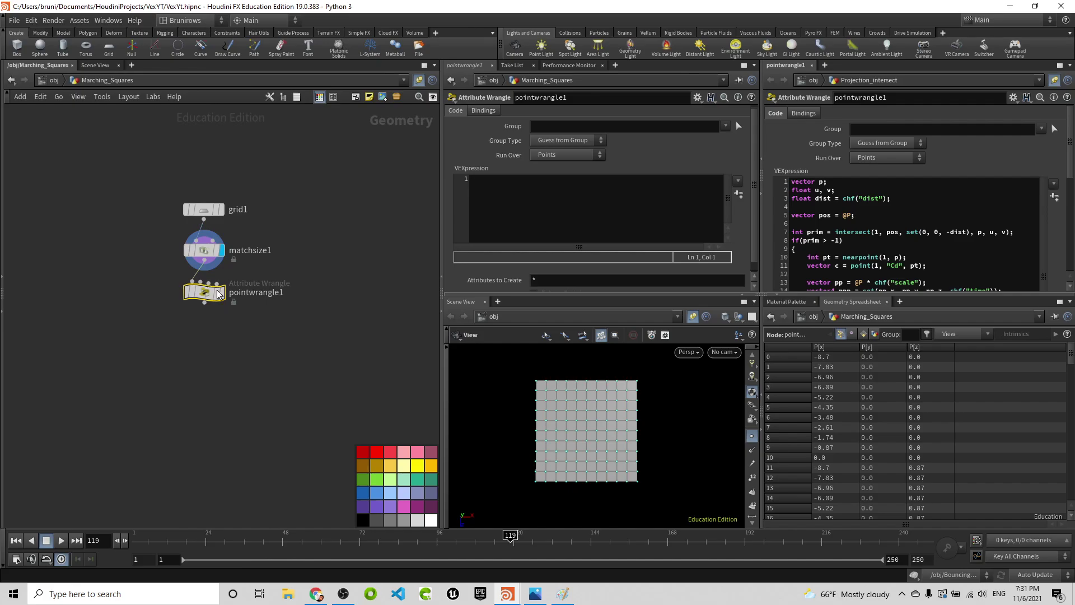
click(219, 293)
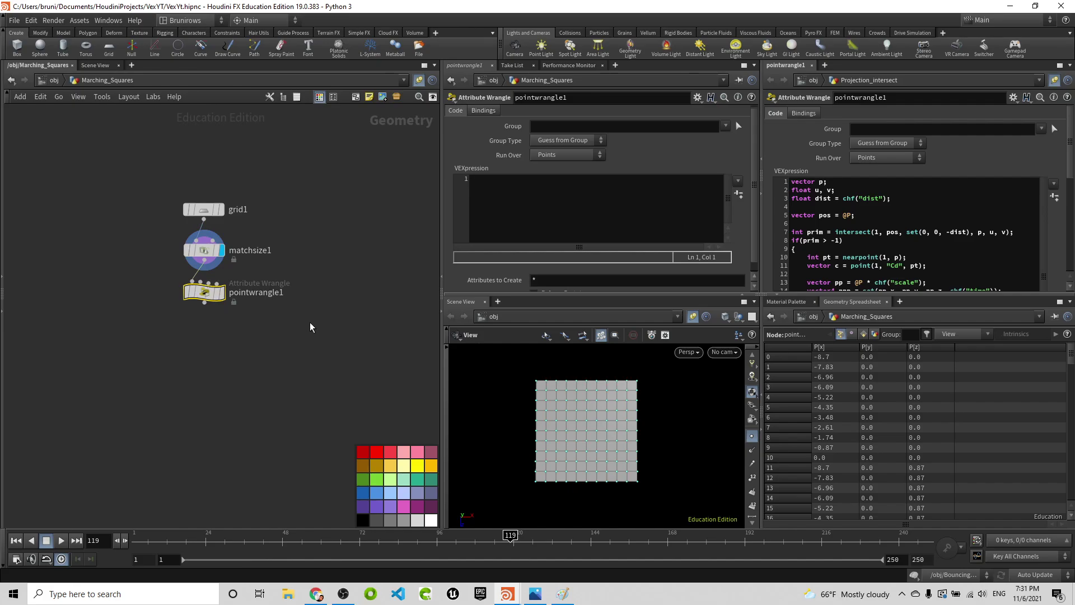
double_click(256, 293)
text(Random_v)
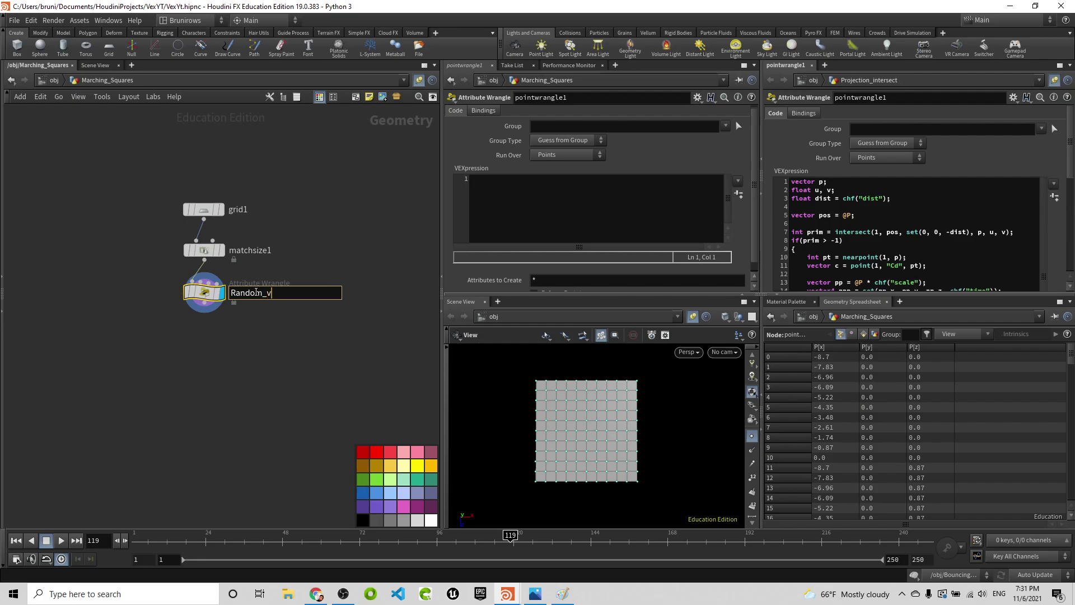
text(alues)
key(Return)
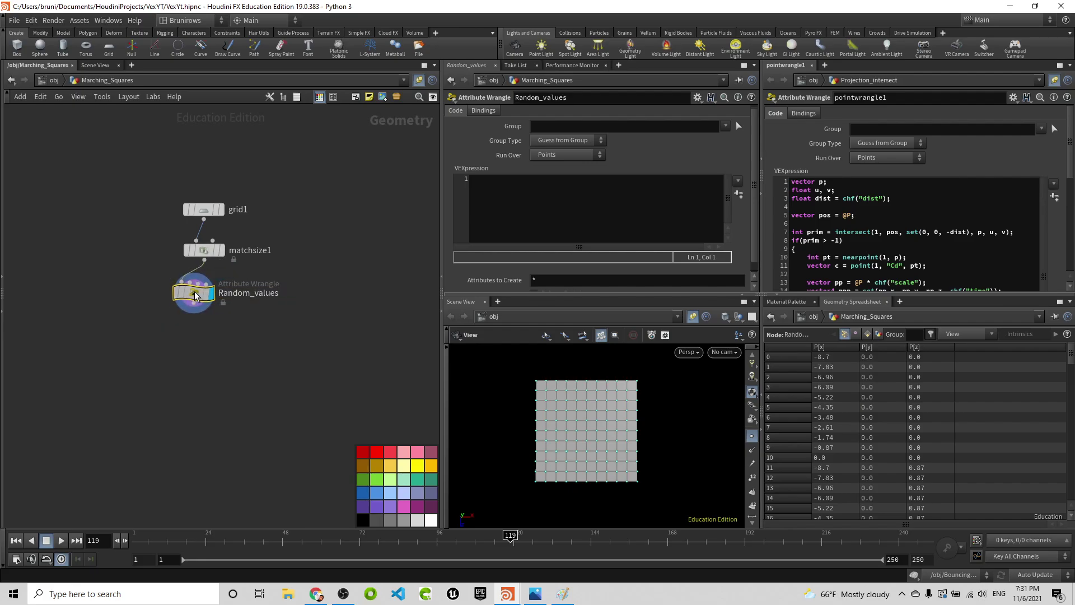
drag(204, 292, 134, 286)
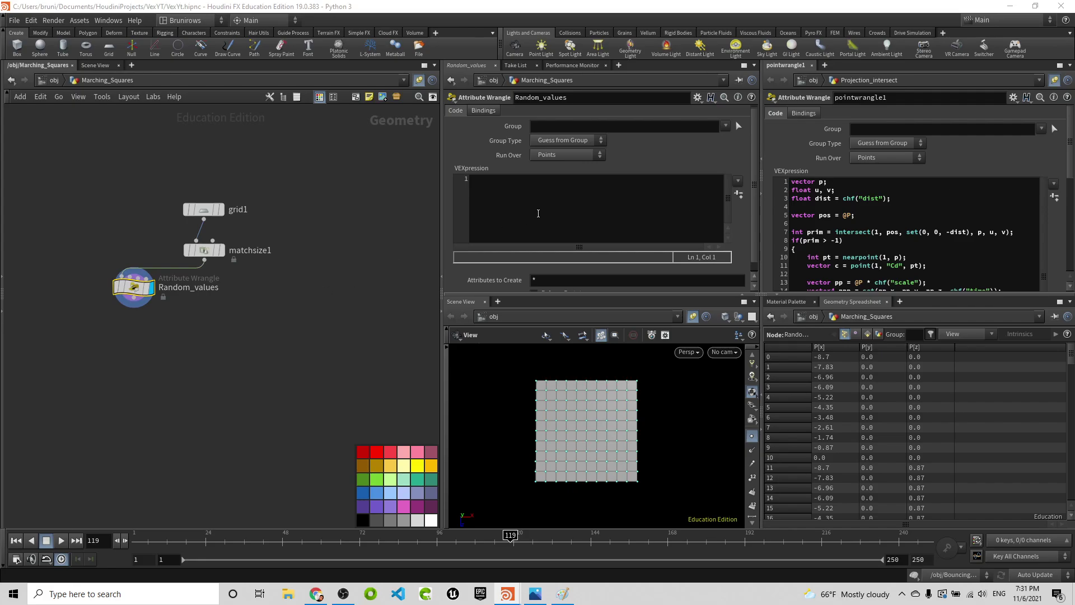
click(604, 195)
text(float eed)
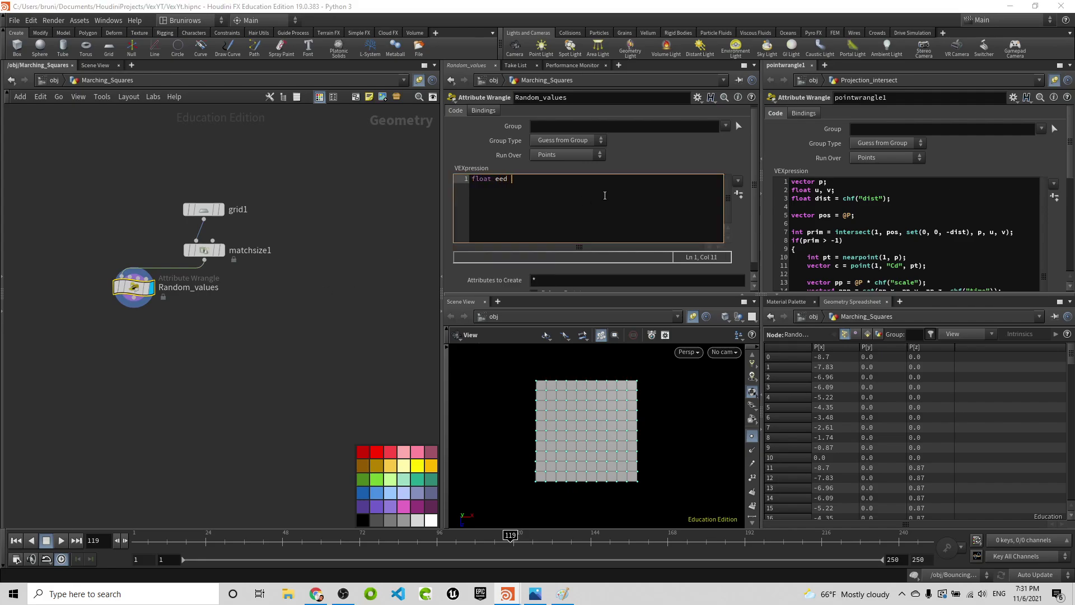
text(eed =)
text(chf("se)
text(ed");)
key(Return)
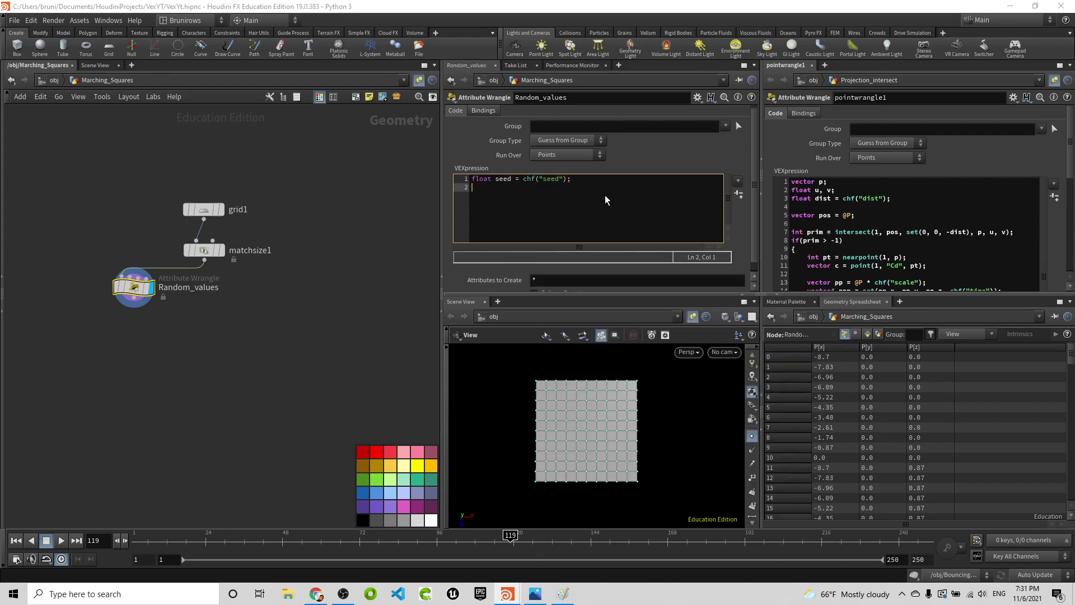
text(f)
text(loat )
text(rand()
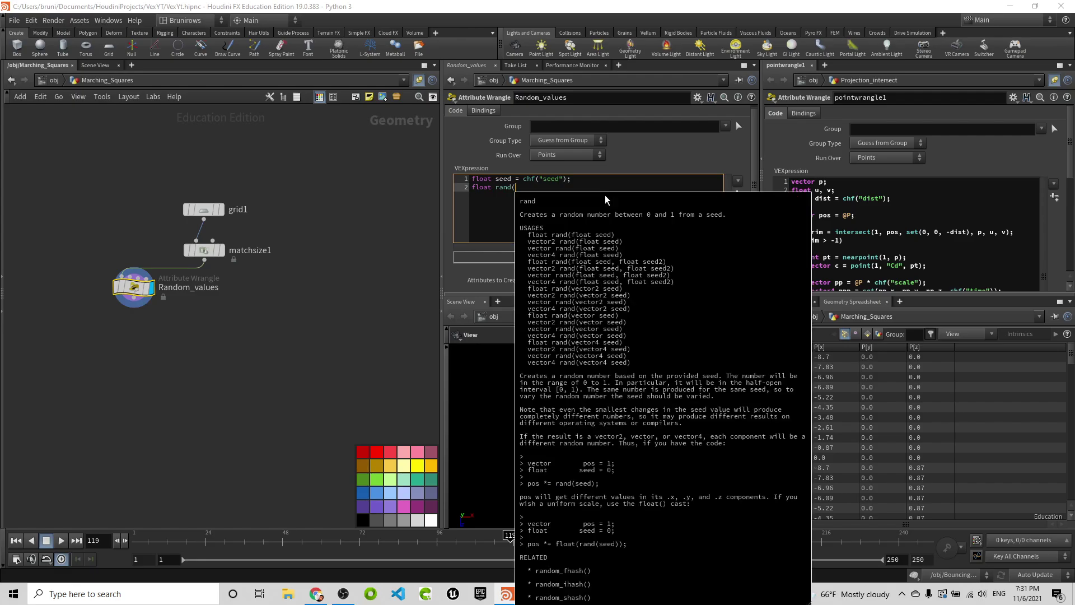
text(@ptnum)
text(+)
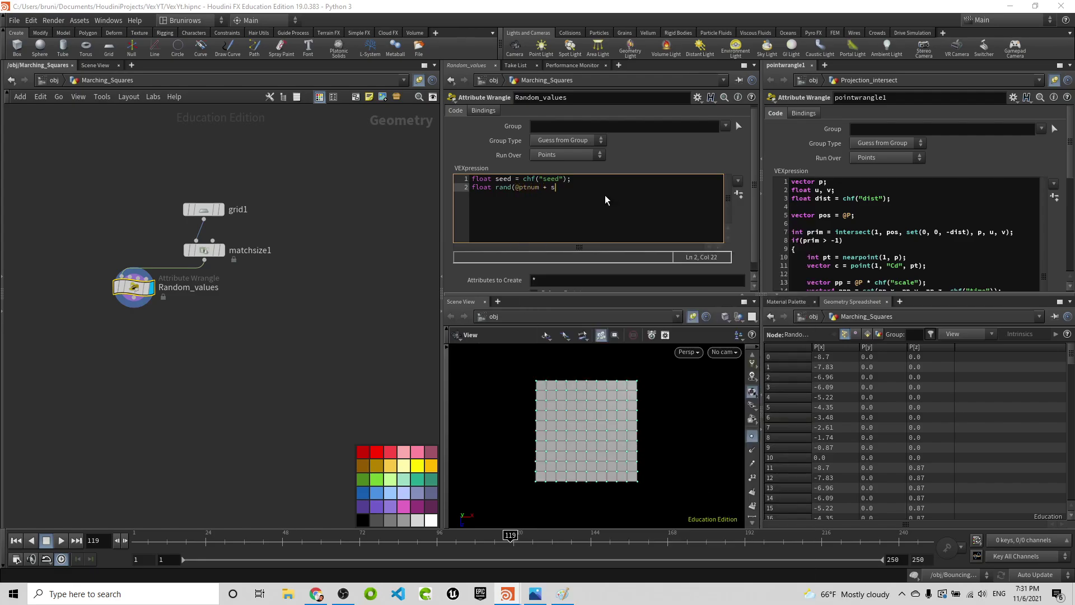
text( seed);)
click(494, 188)
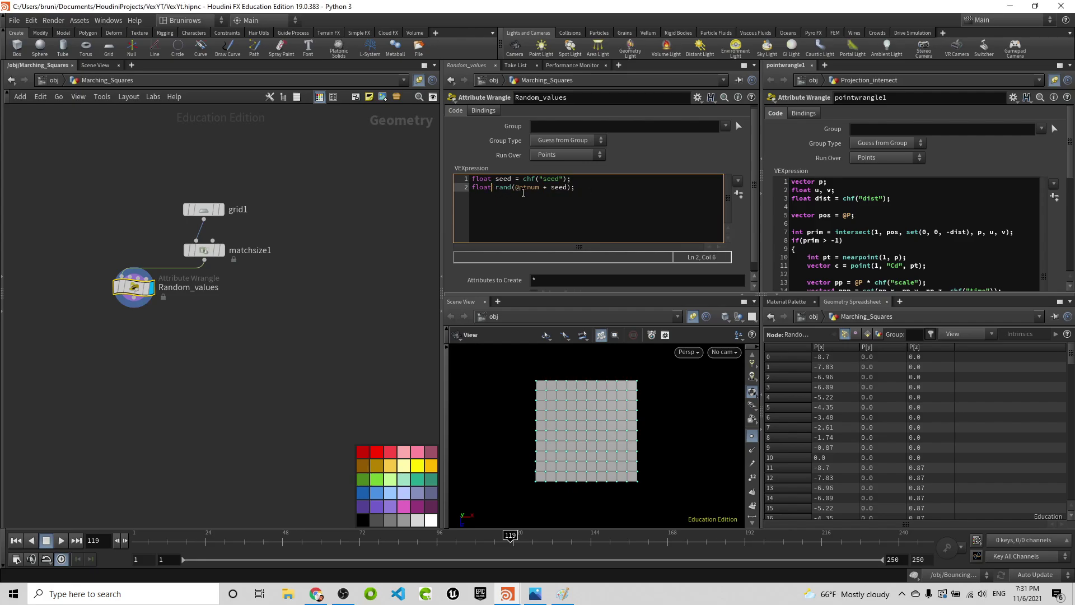
text(value =)
key(Return)
text(@Cd = )
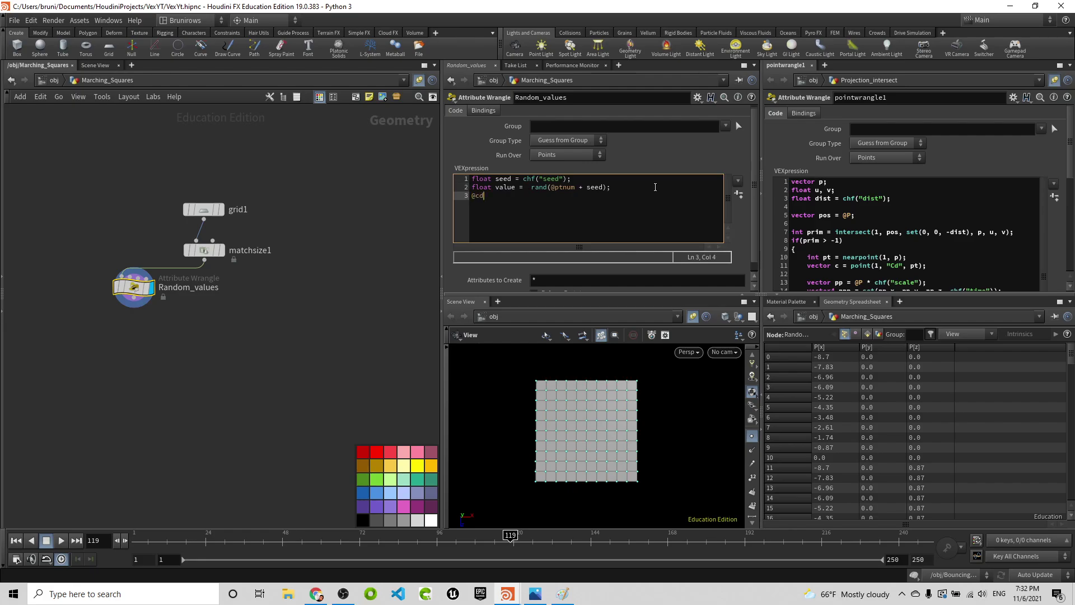
text(value;)
scroll(583, 408, up, 5)
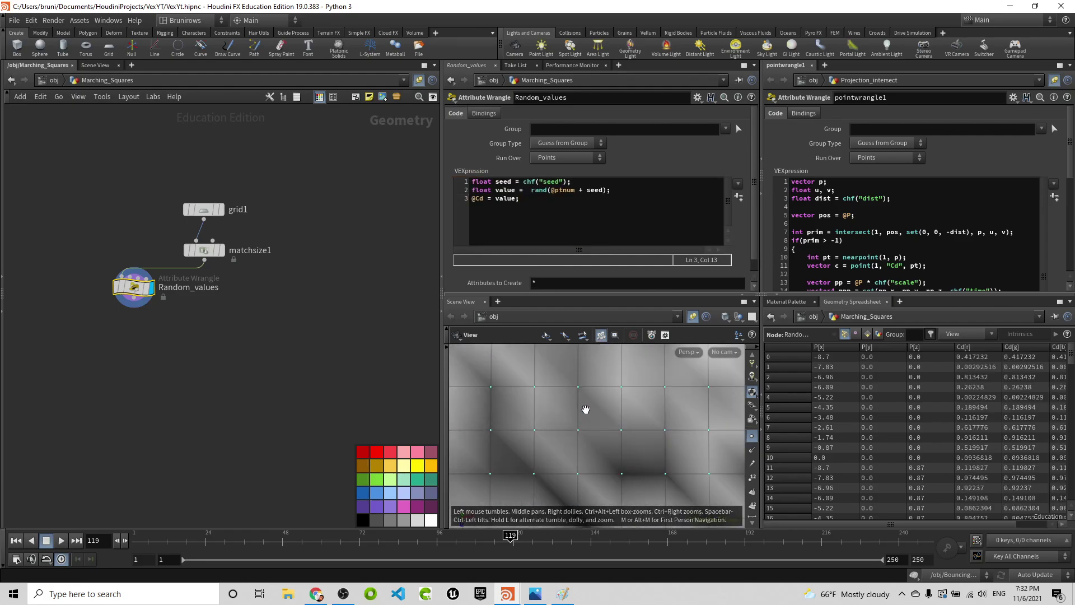
scroll(571, 412, down, 2)
scroll(573, 413, down, 2)
scroll(564, 442, up, 5)
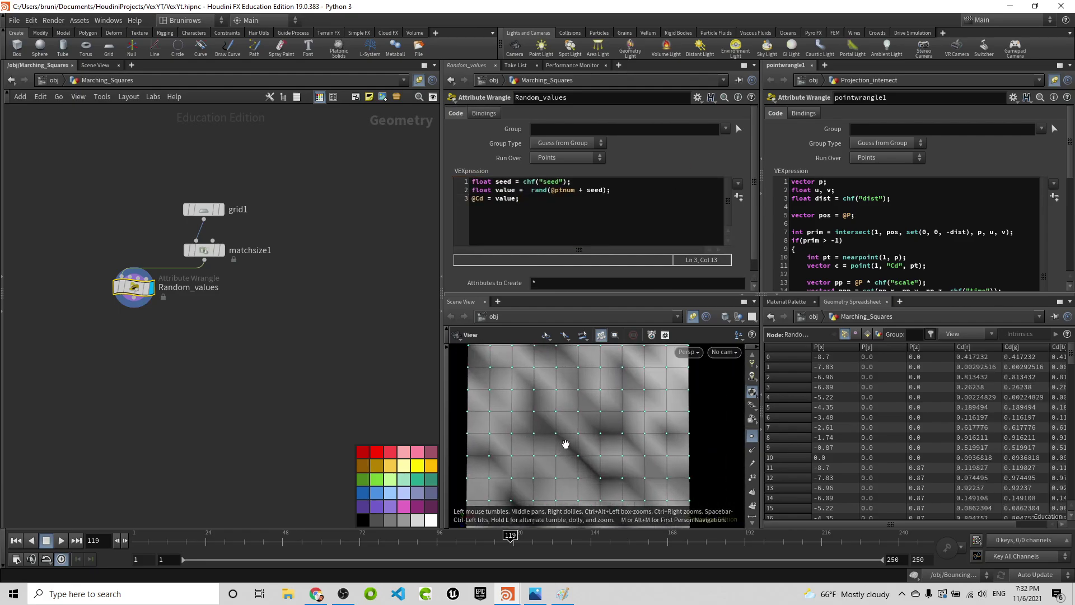
scroll(564, 445, down, 5)
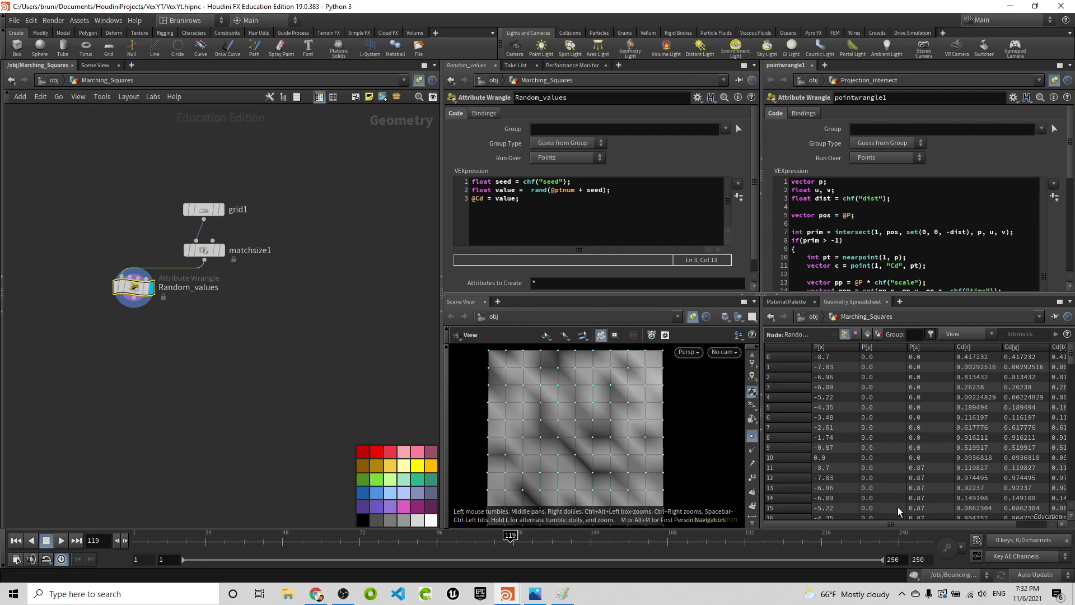
Multiply the random value by 2 in line 2 and recook the wrangle
drag(894, 525, 916, 524)
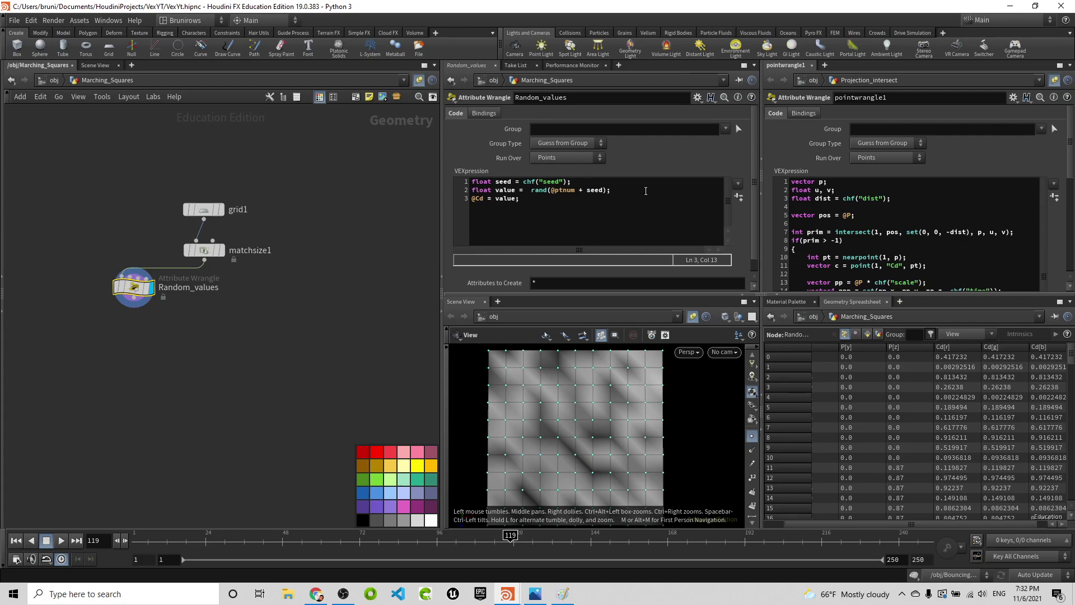
click(607, 191)
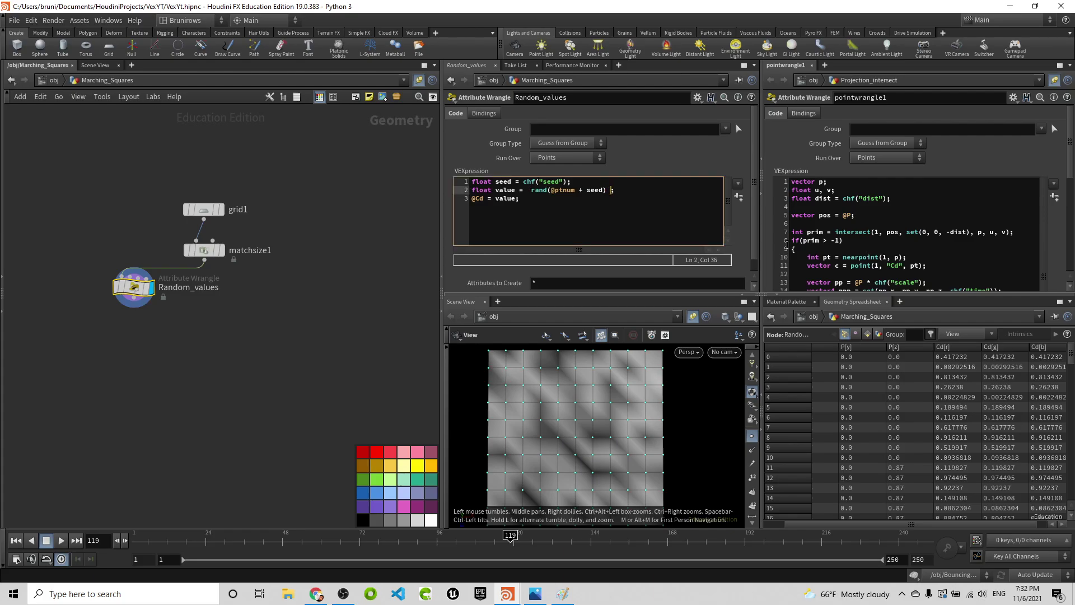
text(* 2)
click(715, 153)
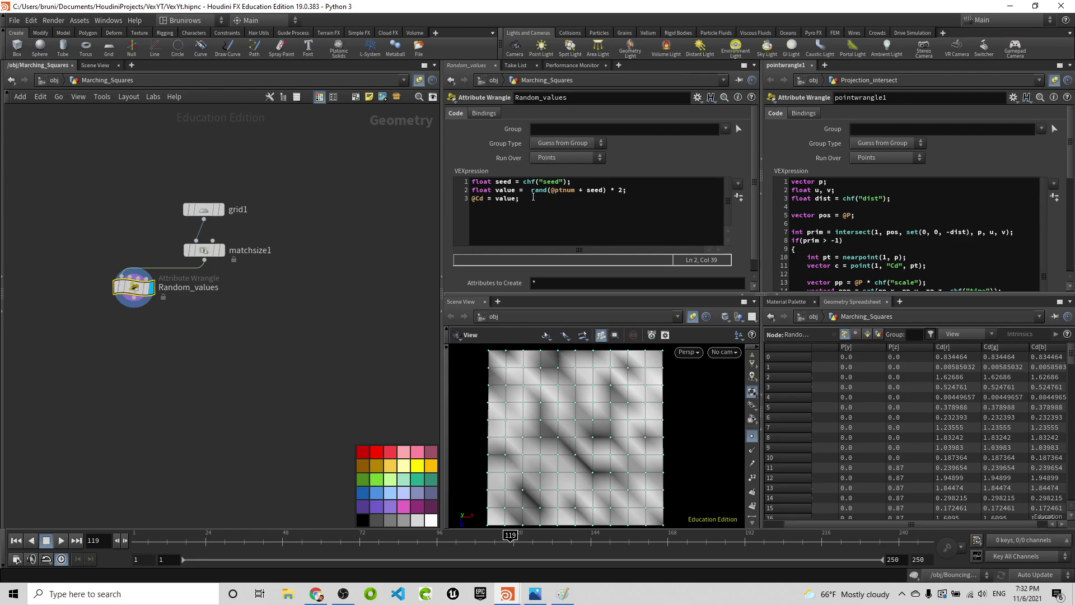
Wrap the doubled random value in floor() so colours become 0 or 1
click(531, 190)
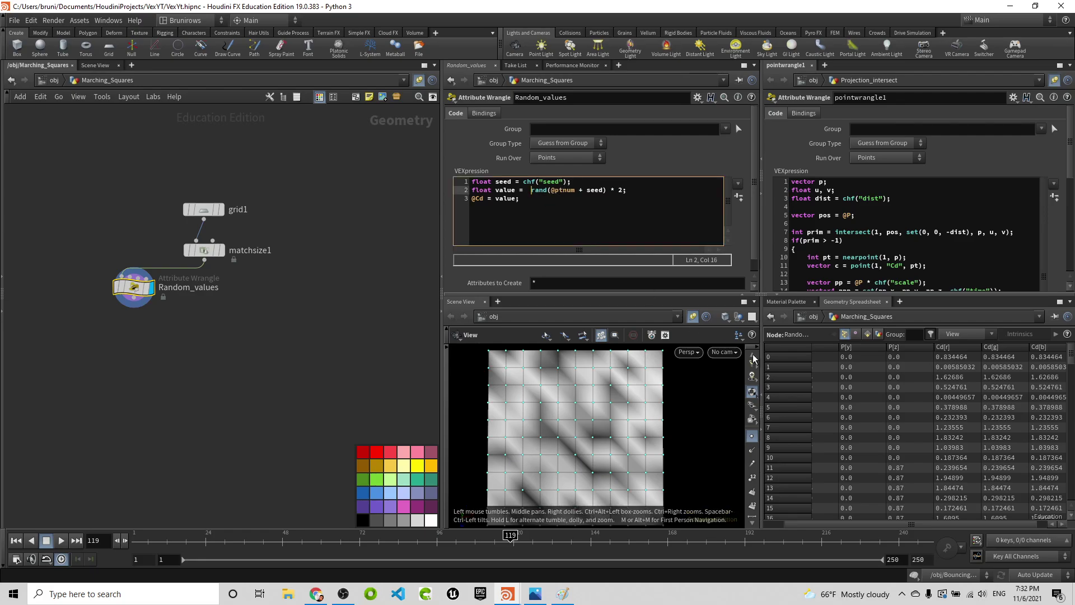
text(floor()
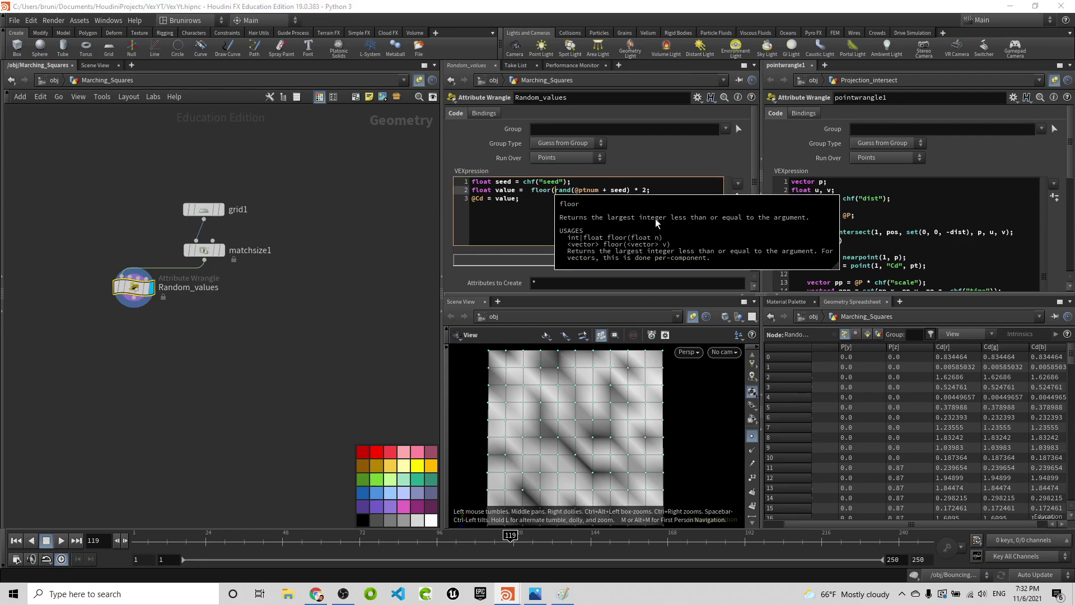
click(647, 189)
text())
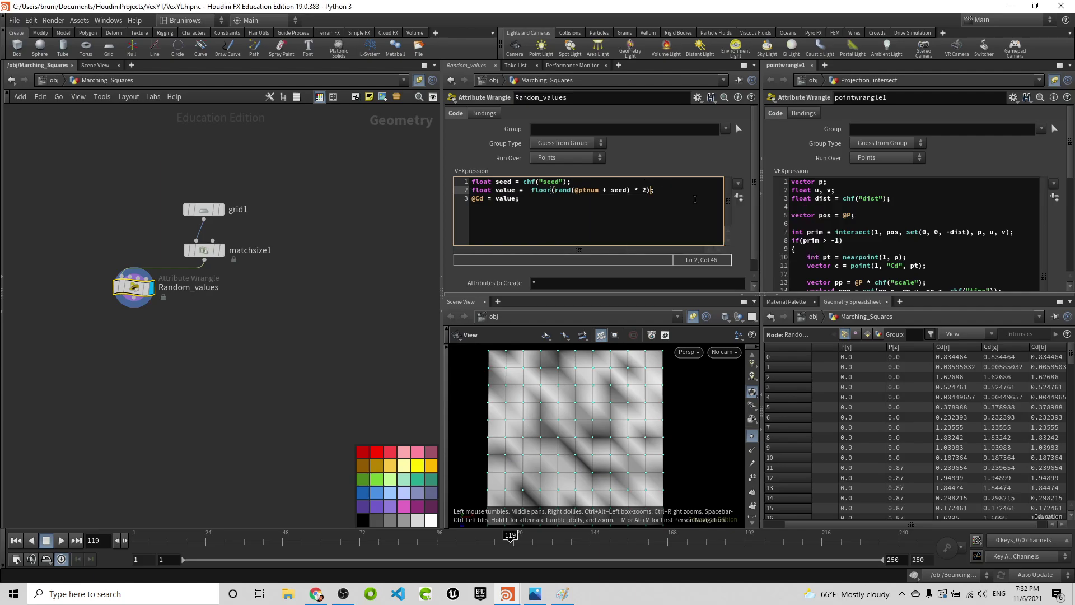
click(694, 154)
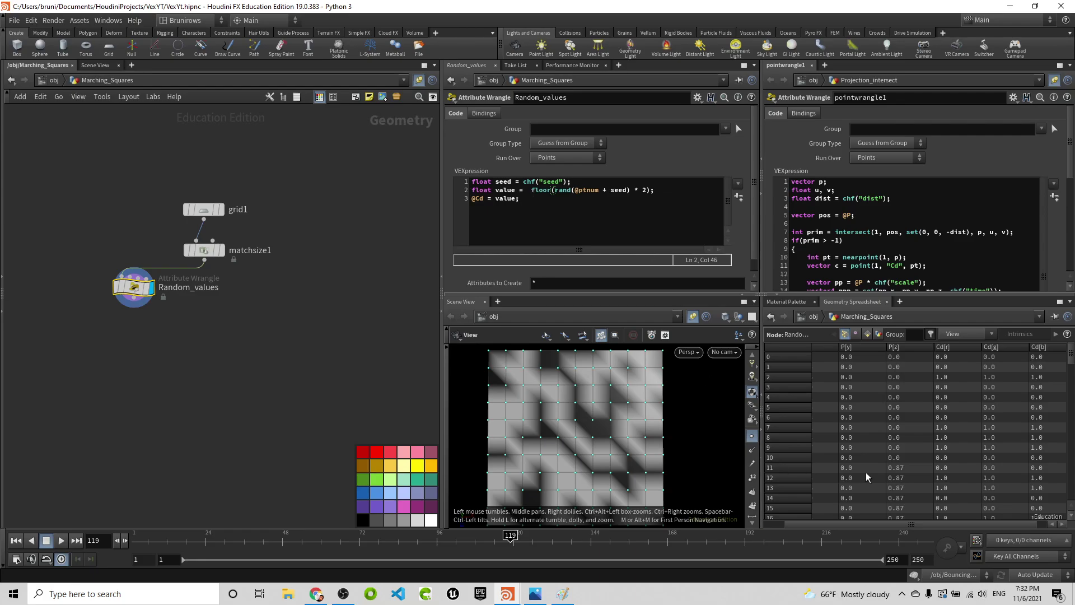
scroll(577, 456, down, 3)
scroll(576, 455, up, 4)
drag(575, 455, 619, 415)
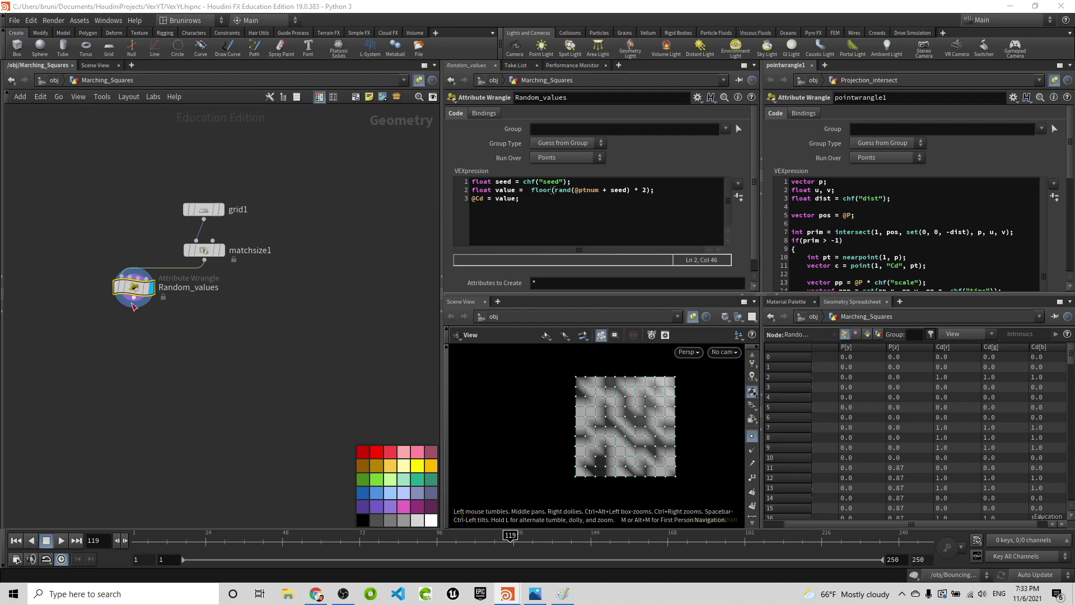
Add a Transform node below Random_values rotating the grid -90 degrees in X
drag(134, 307, 197, 309)
key(Tab)
text(tr)
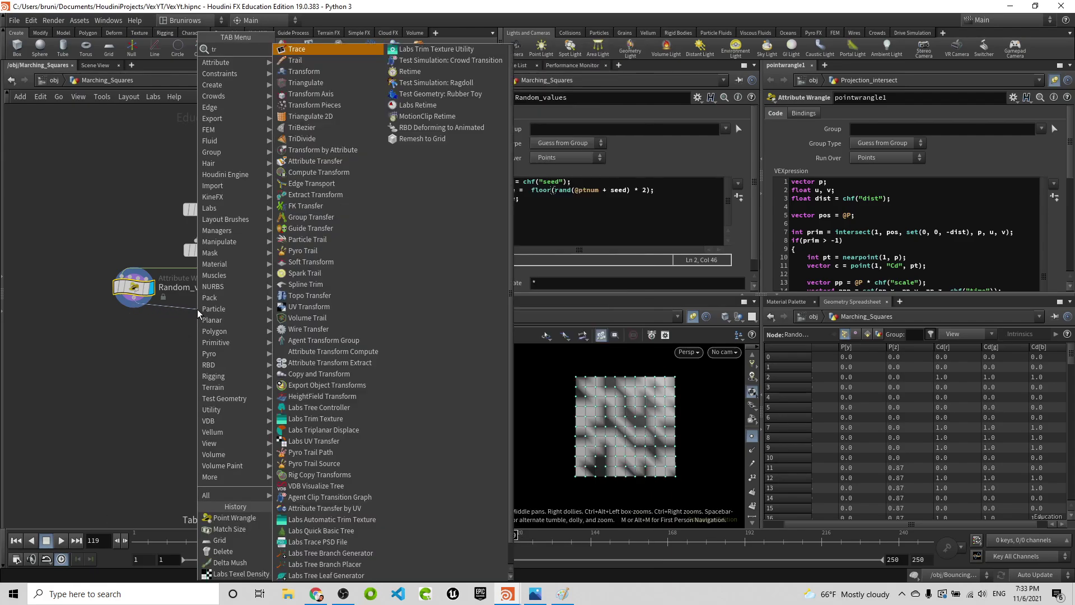
text(ans)
key(Return)
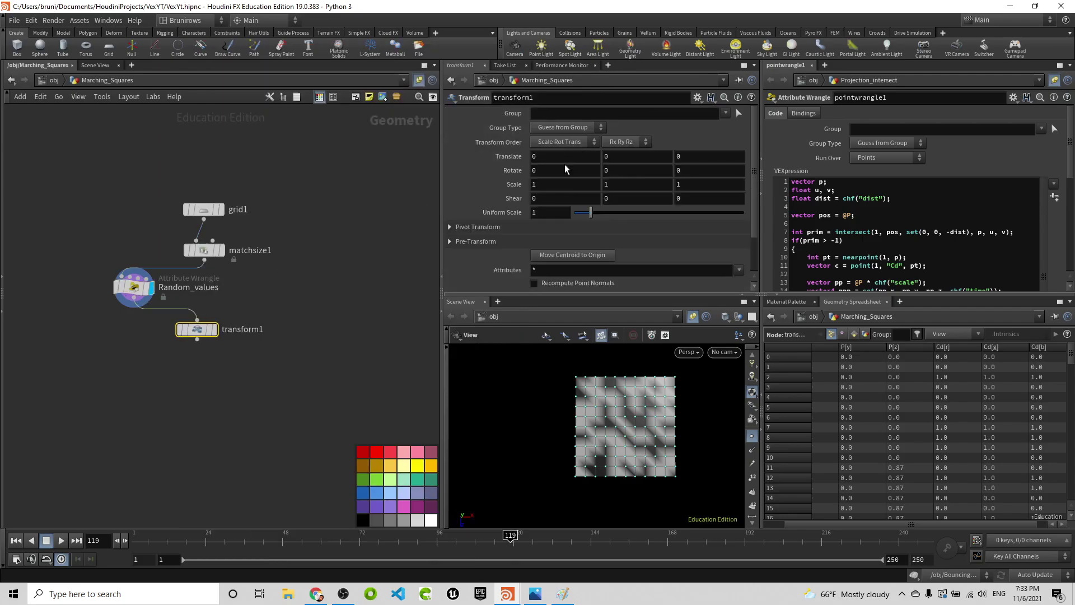
click(565, 169)
text(-)
text(90)
key(Return)
click(213, 330)
key(f)
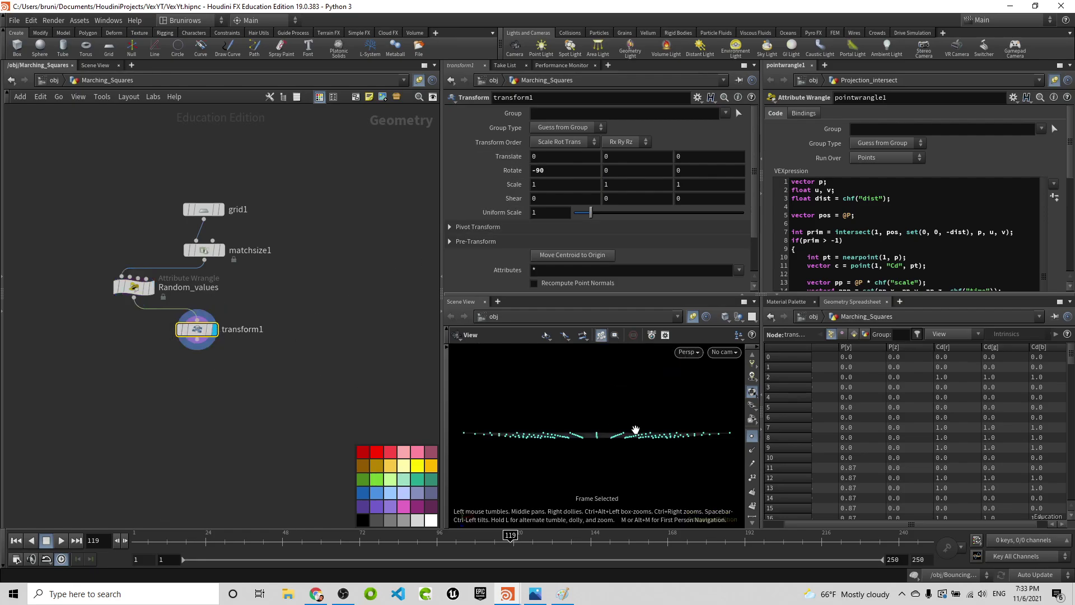
drag(636, 429, 613, 448)
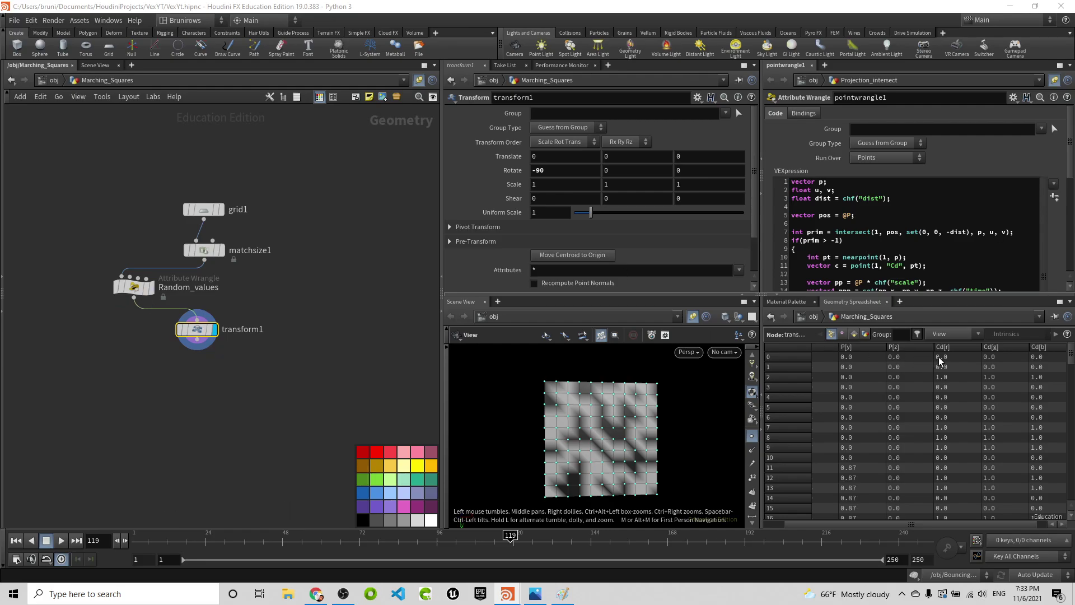
Review the Random_values code, reframe the grid, and pull a wire from transform1's output
drag(934, 526, 959, 525)
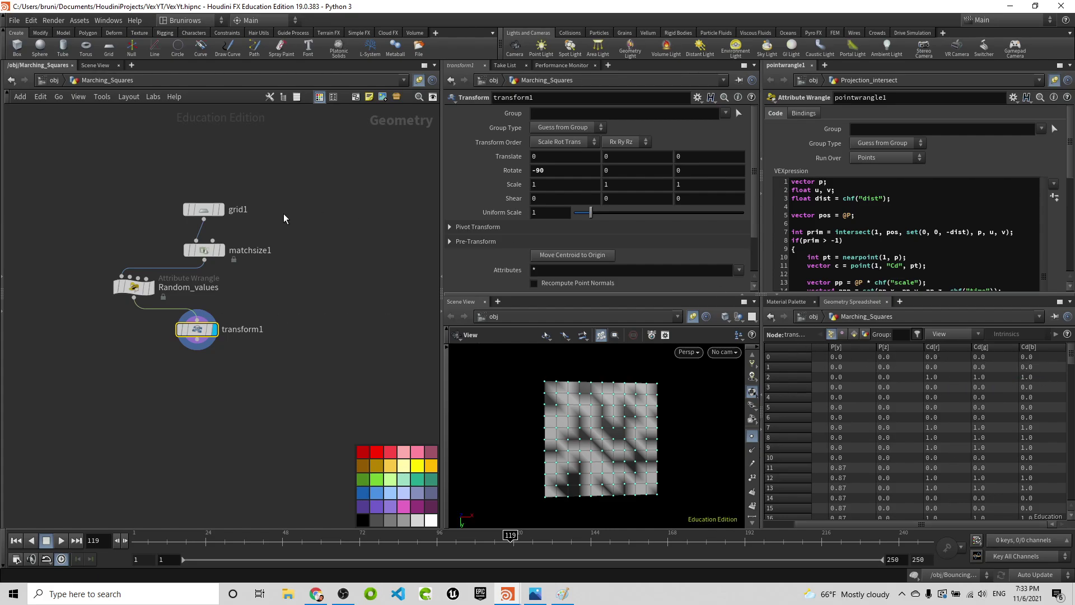
click(133, 287)
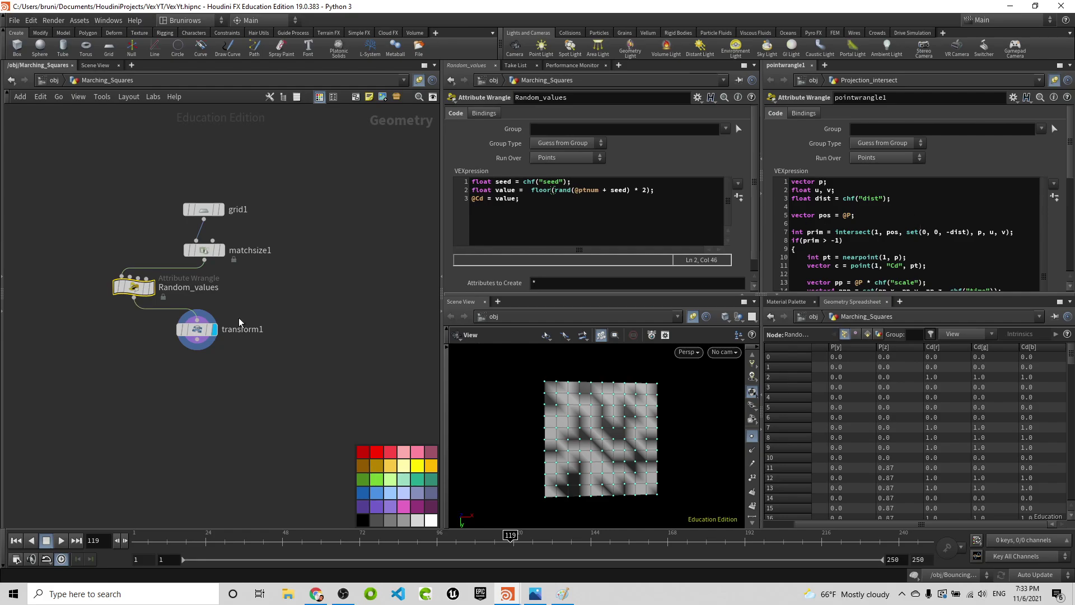
click(197, 329)
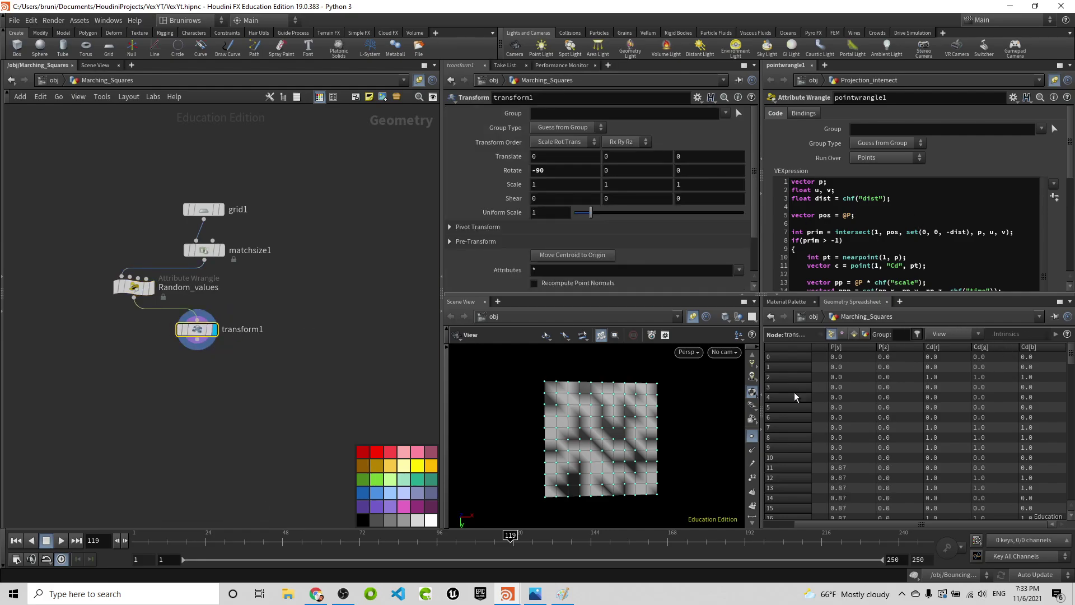
scroll(533, 367, up, 5)
middle_drag(517, 388, 518, 403)
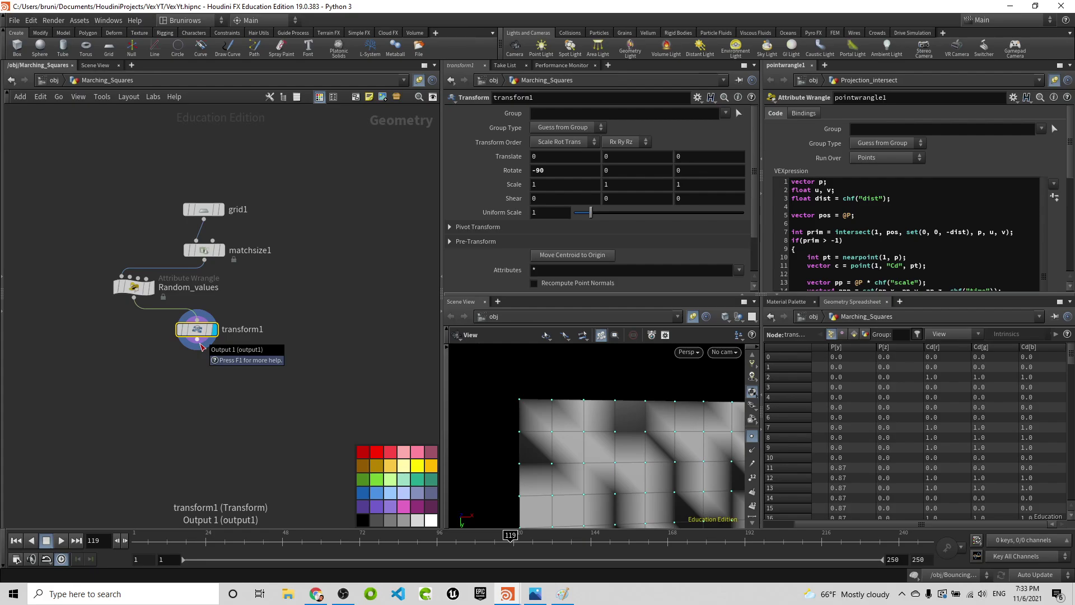
drag(200, 346, 194, 370)
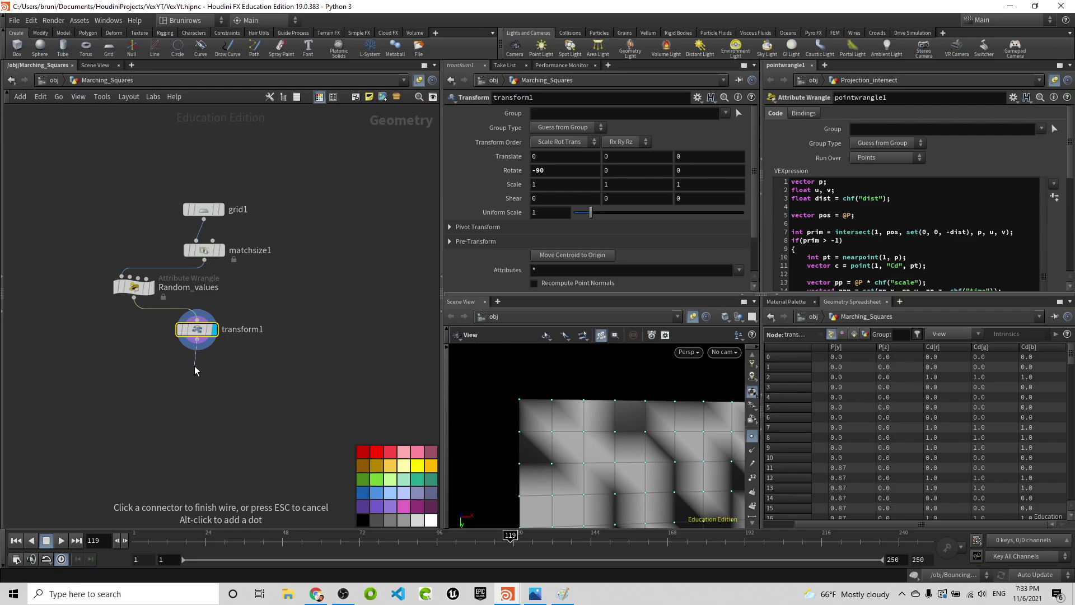
Add a Point Wrangle below transform1, rename it Extract_Color, then check grid1's parameters
click(194, 365)
click(302, 409)
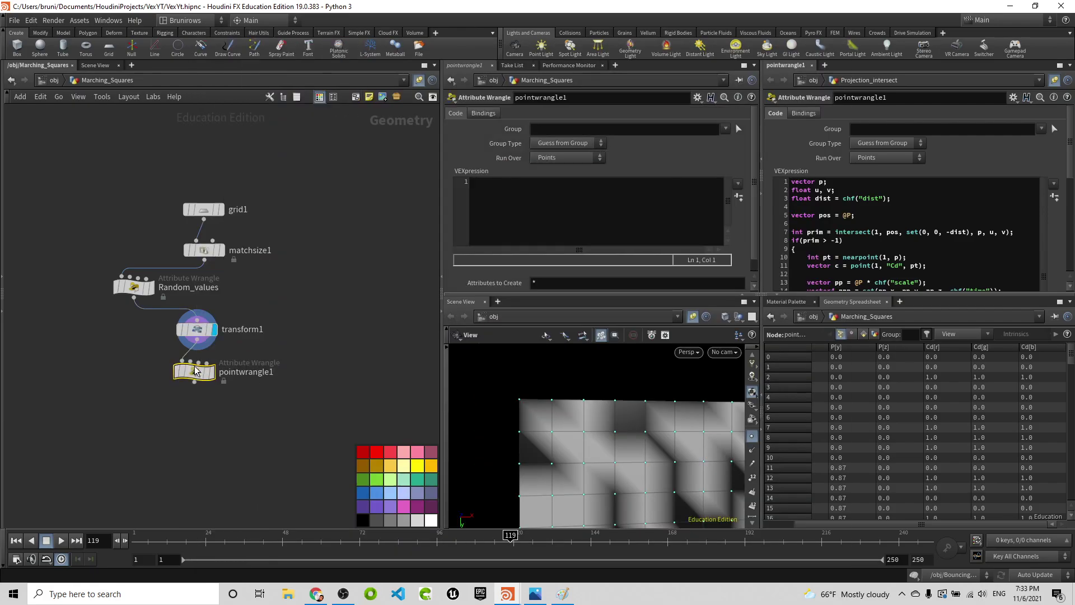
double_click(249, 372)
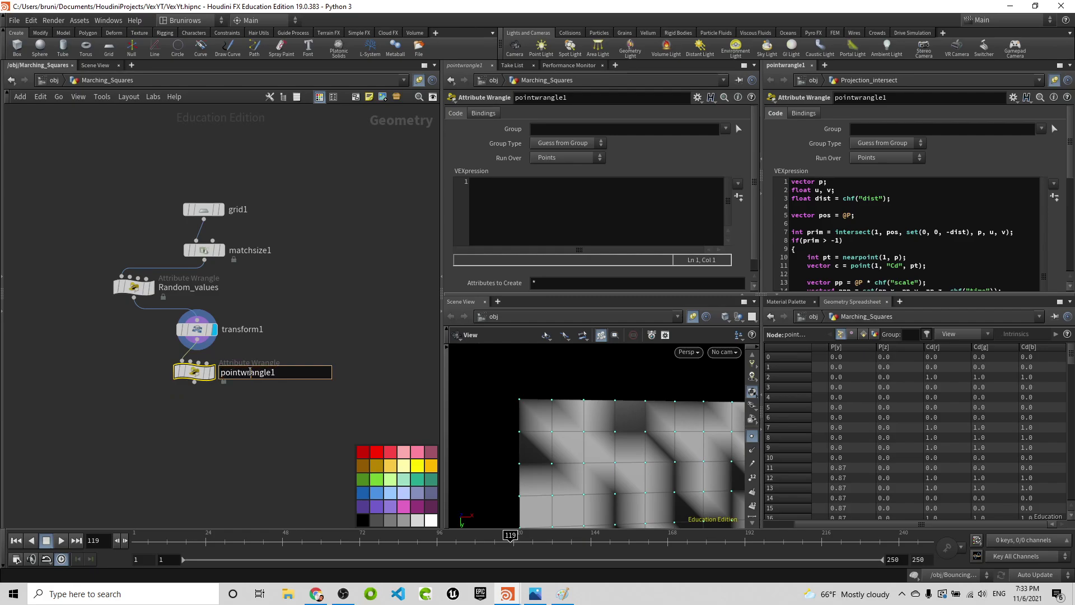
key(ctrl+a)
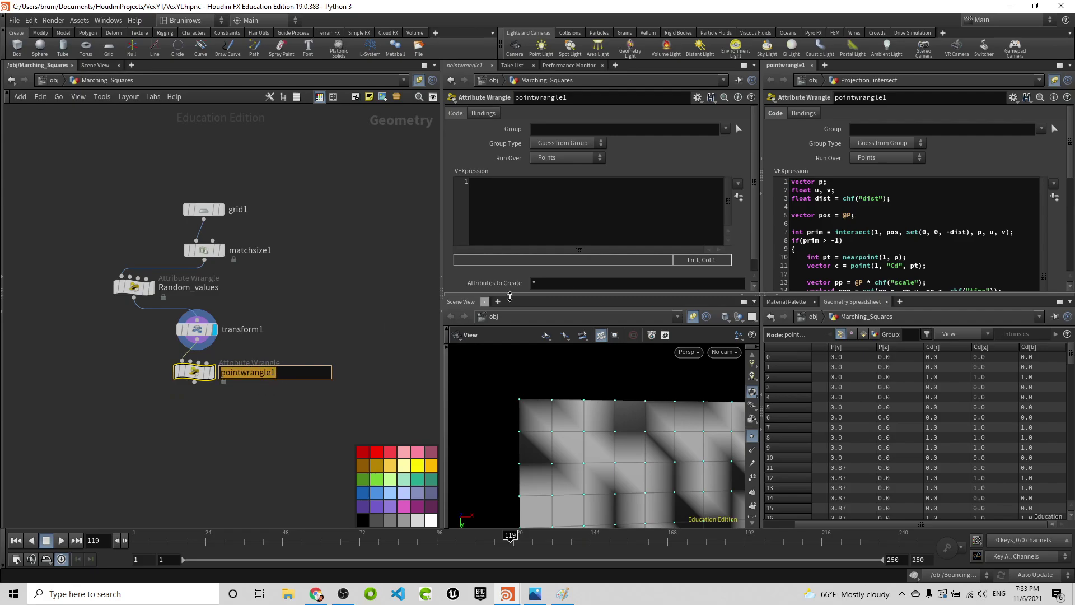
text(Extract_)
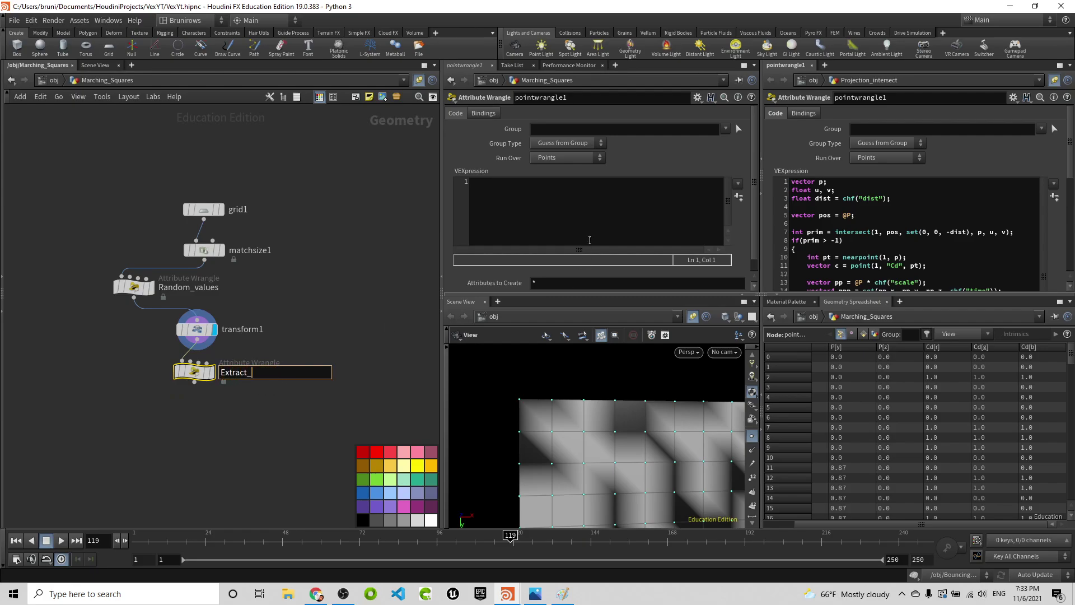
text(Color)
key(Return)
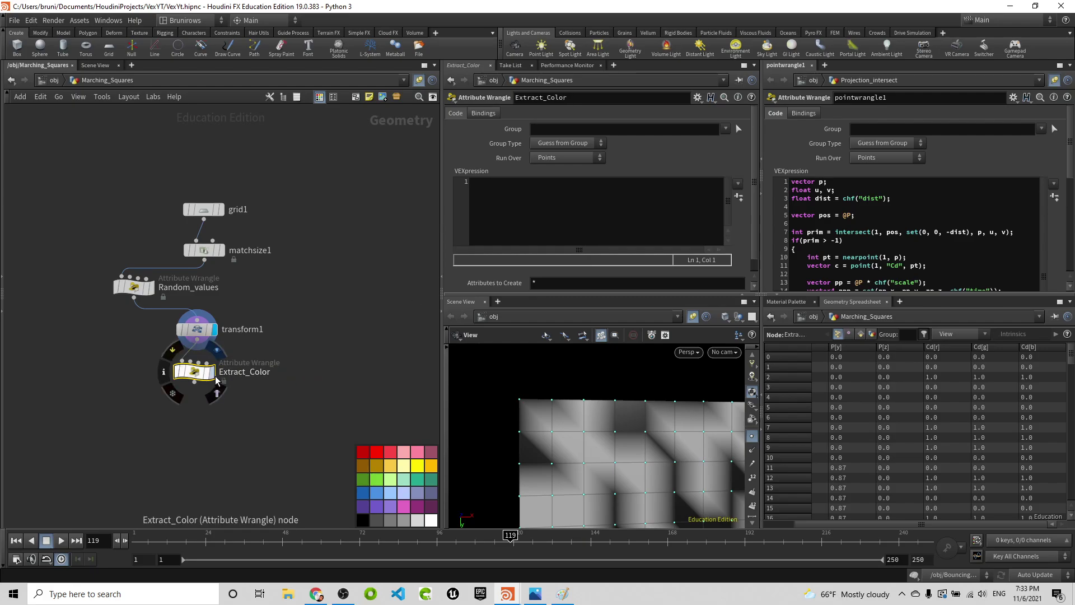
drag(190, 377, 208, 376)
click(566, 142)
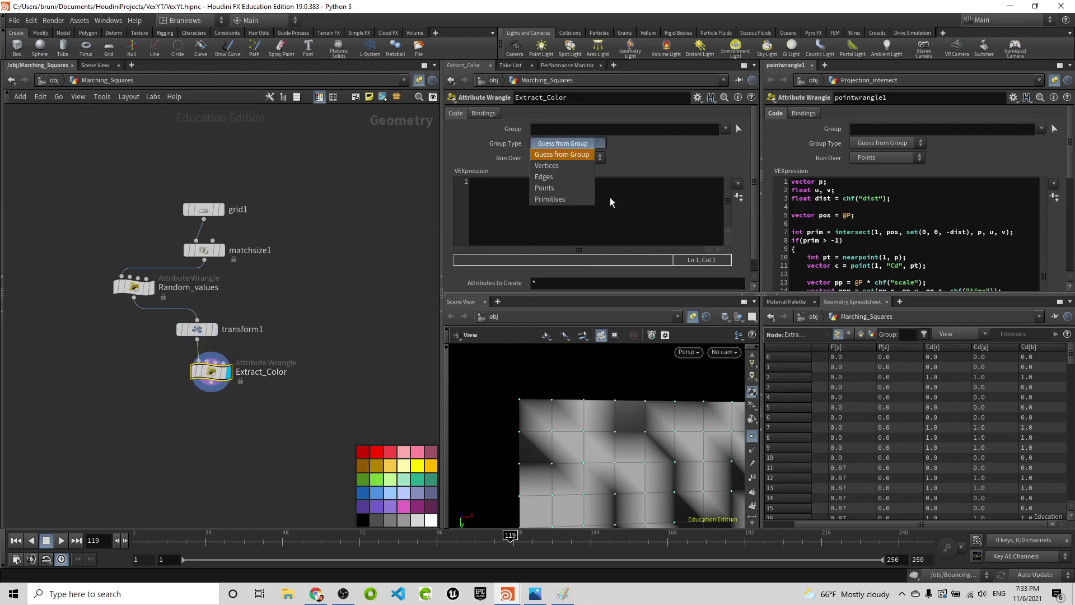
click(637, 212)
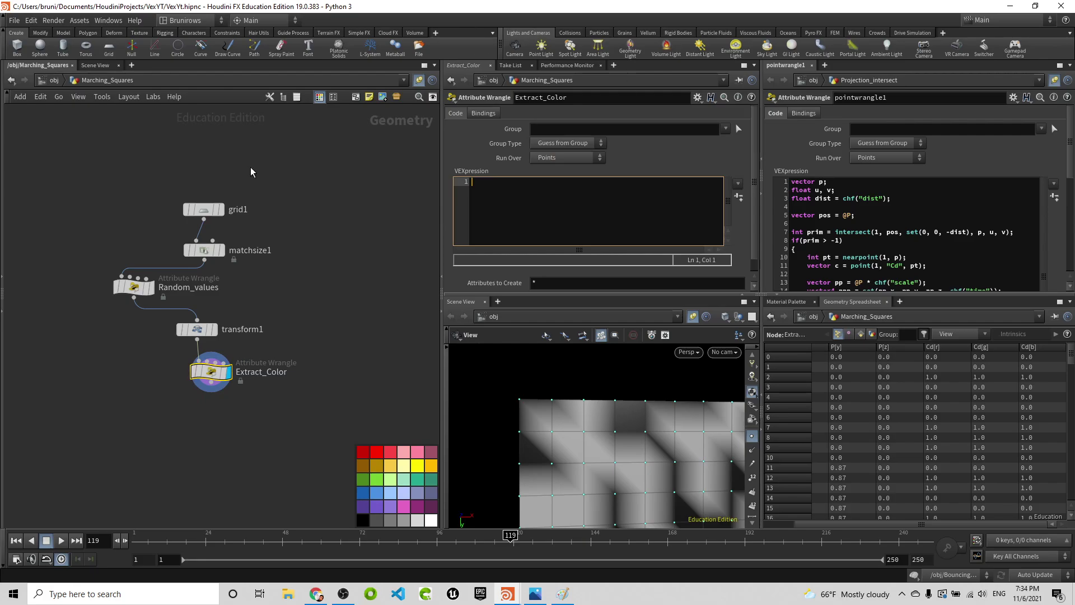
click(204, 210)
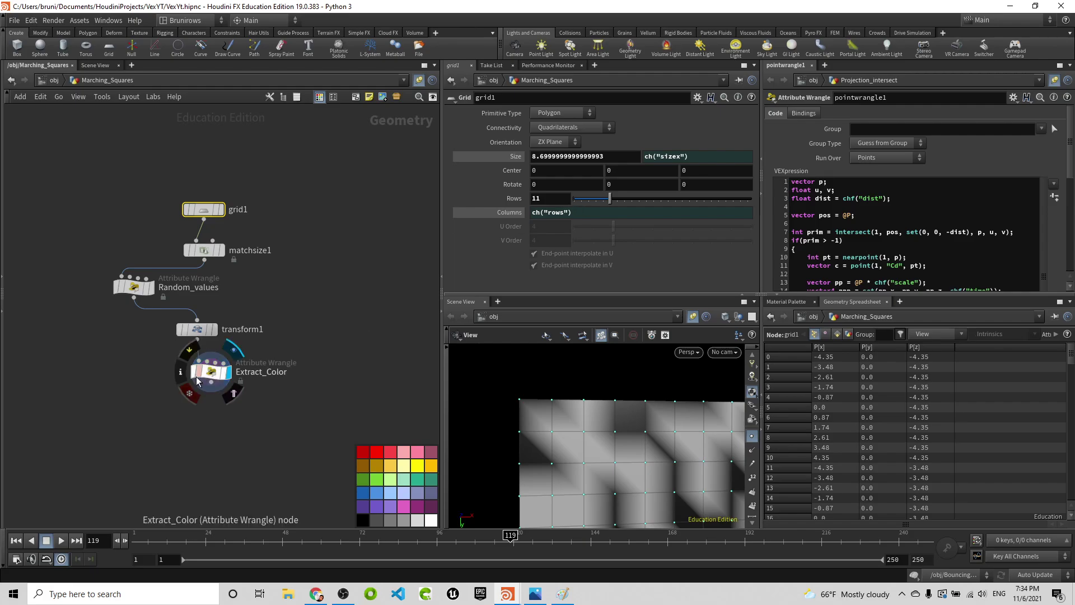
Enter int rows = ch("../grid1/rows"); as Extract_Color's first VEX line
click(218, 372)
click(550, 196)
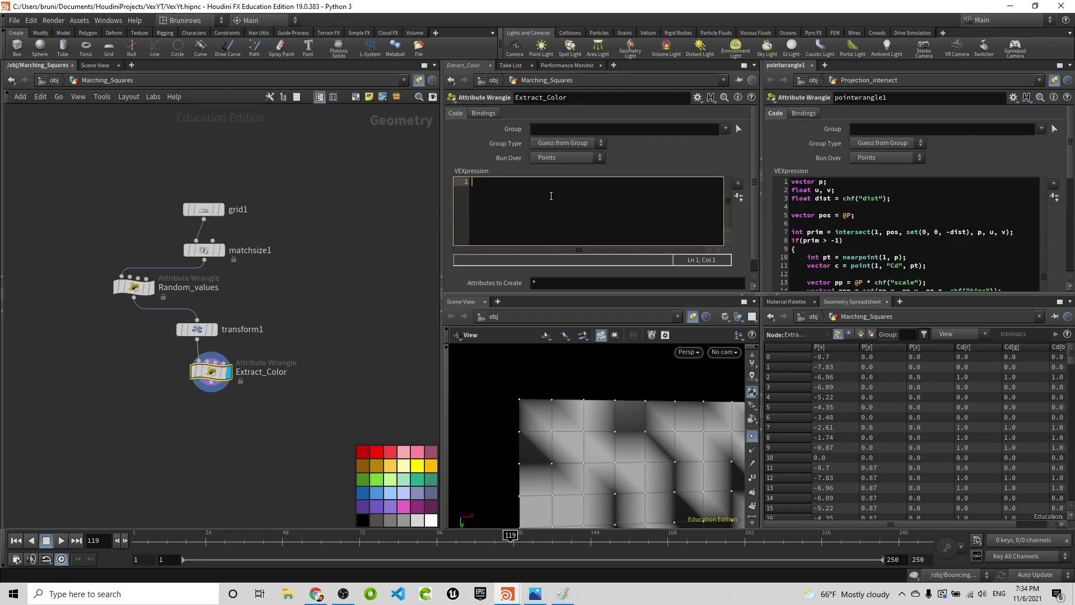
text(int rows = )
text(ch)
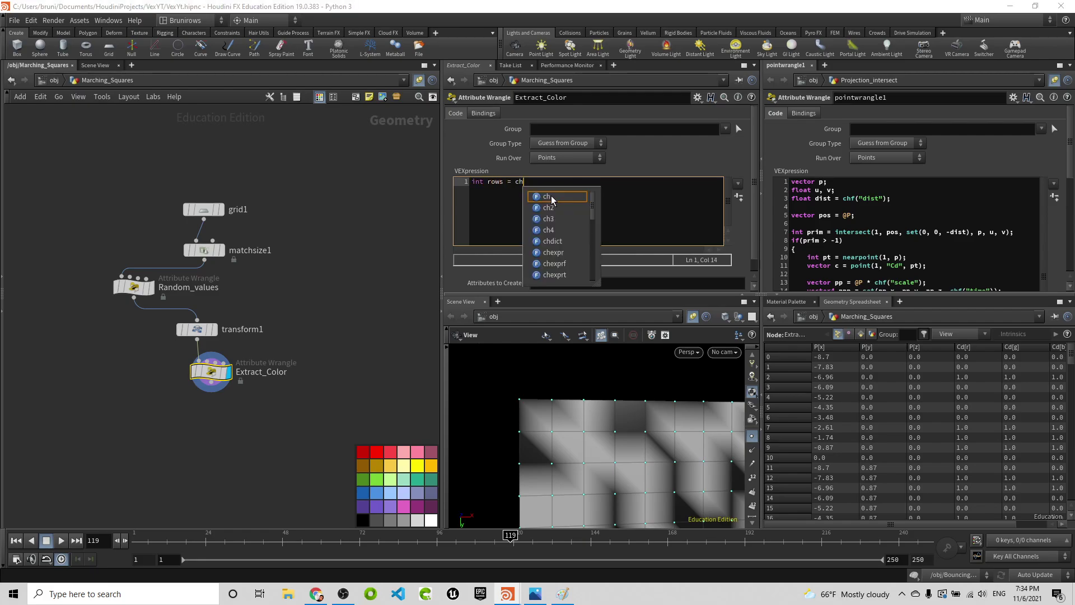
text(("../)
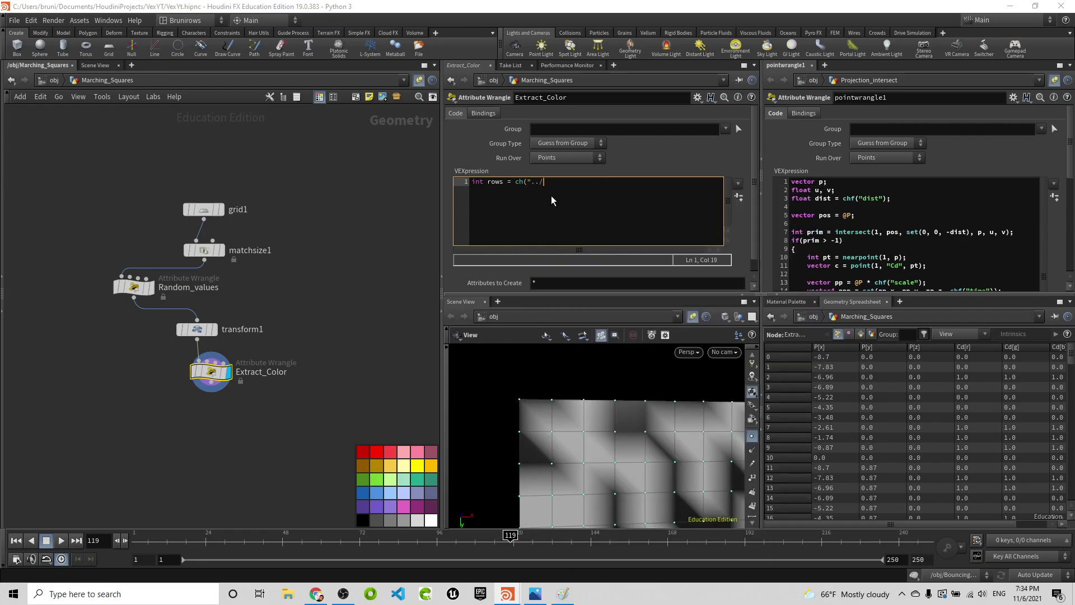
text(grid1/row)
text(s");)
key(Return)
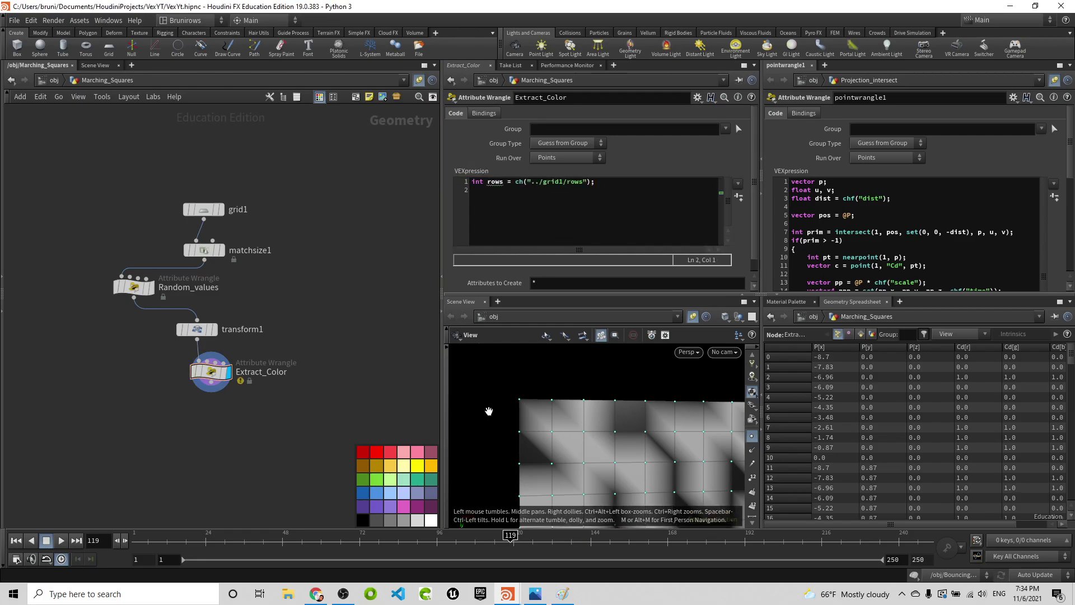
Set grid1 to 10 rows and size 100, frame it, then return to Extract_Color
click(203, 210)
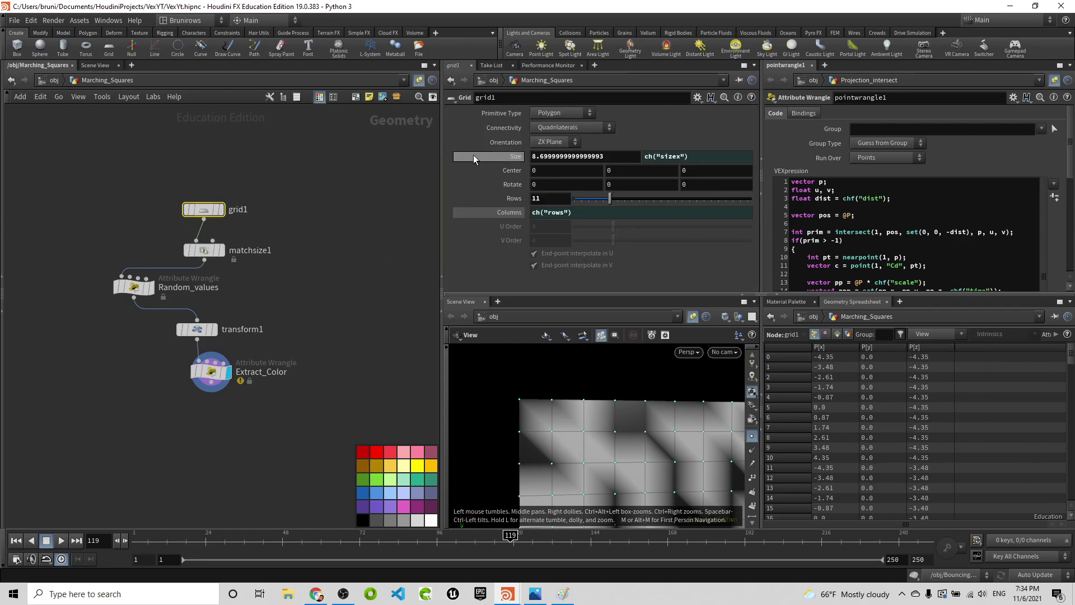
click(498, 198)
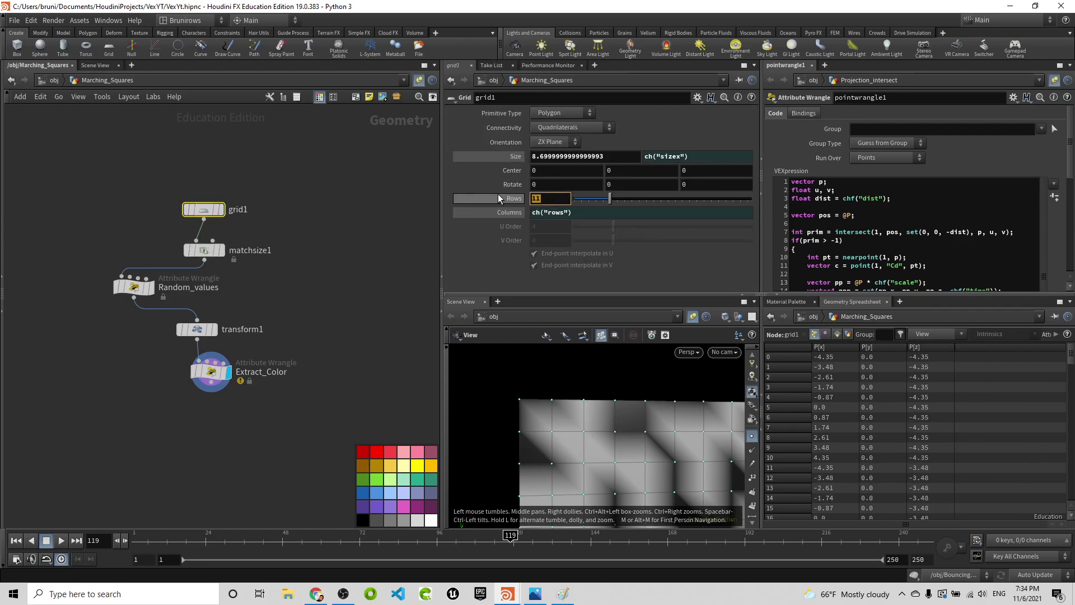
text(10)
key(Return)
click(475, 158)
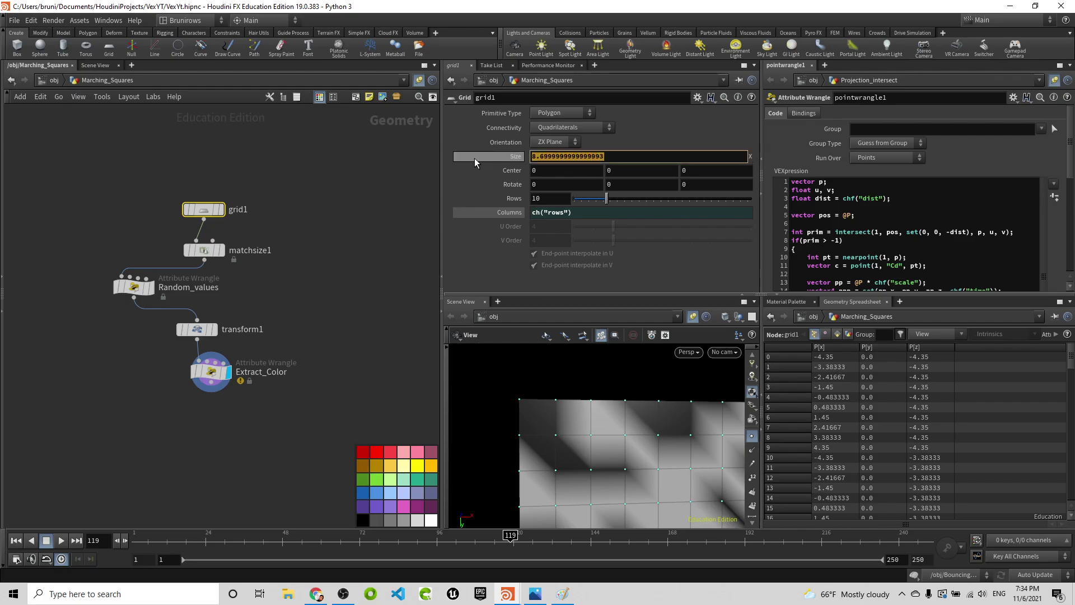
text(100)
key(Return)
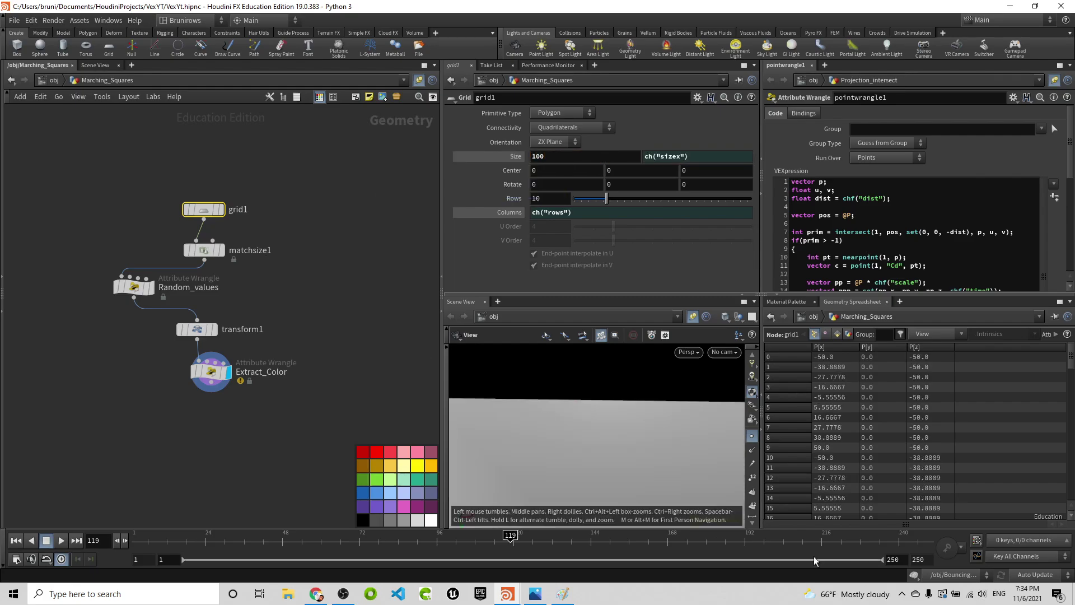
key(f)
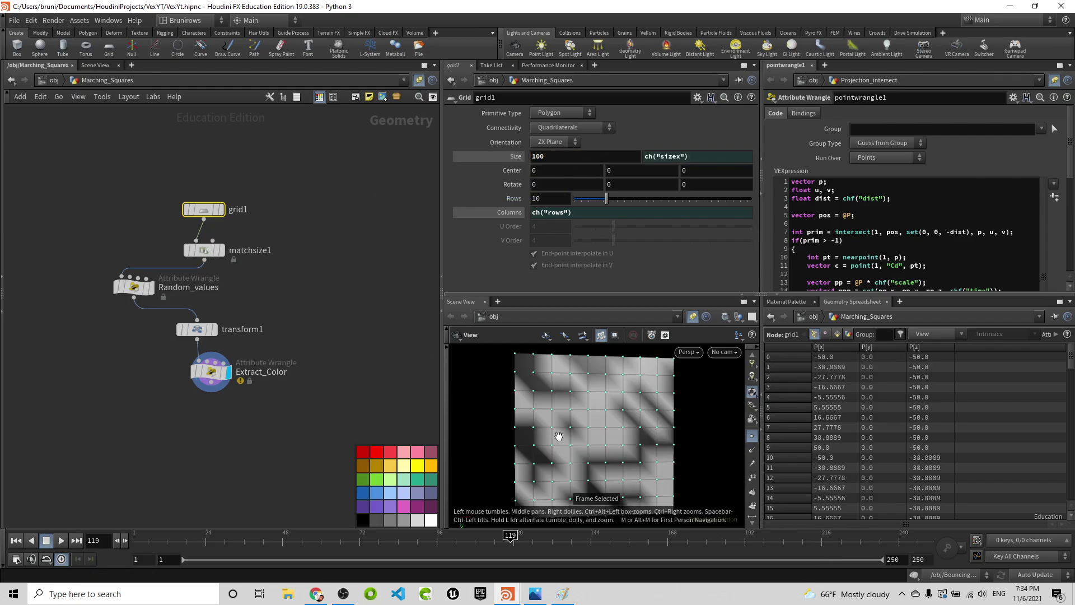
scroll(536, 407, down, 2)
scroll(537, 397, down, 2)
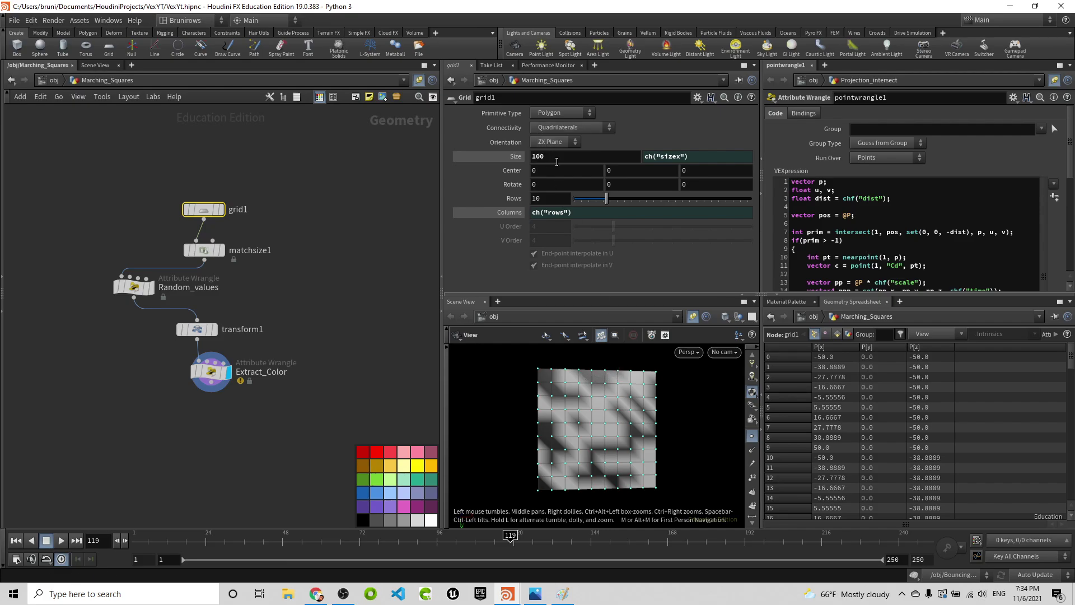
click(548, 198)
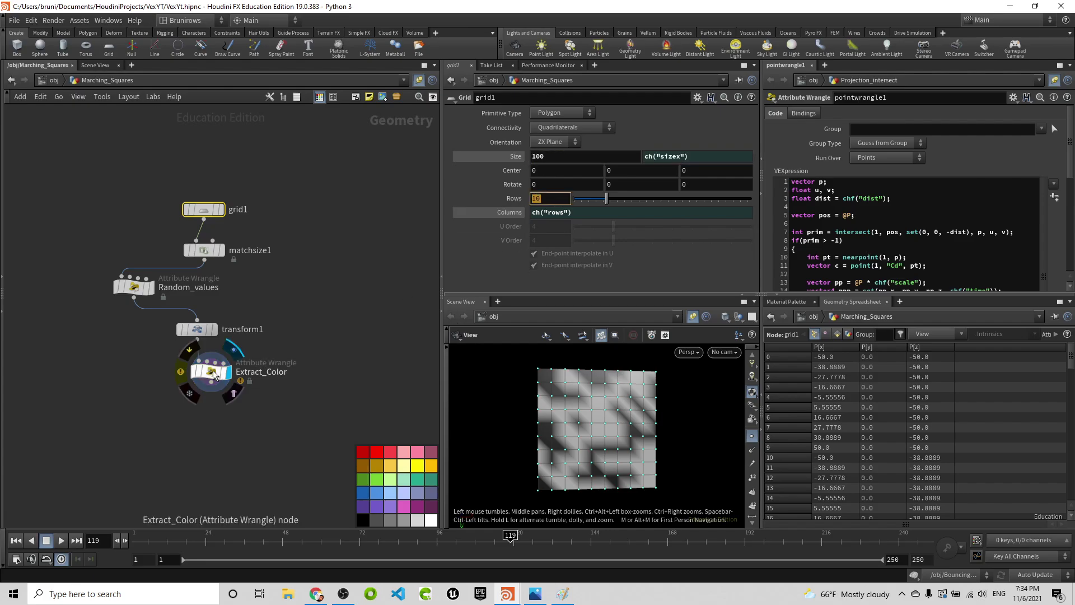
click(212, 371)
Add a line computing float rez as grid1's sizex divided by rows
click(621, 185)
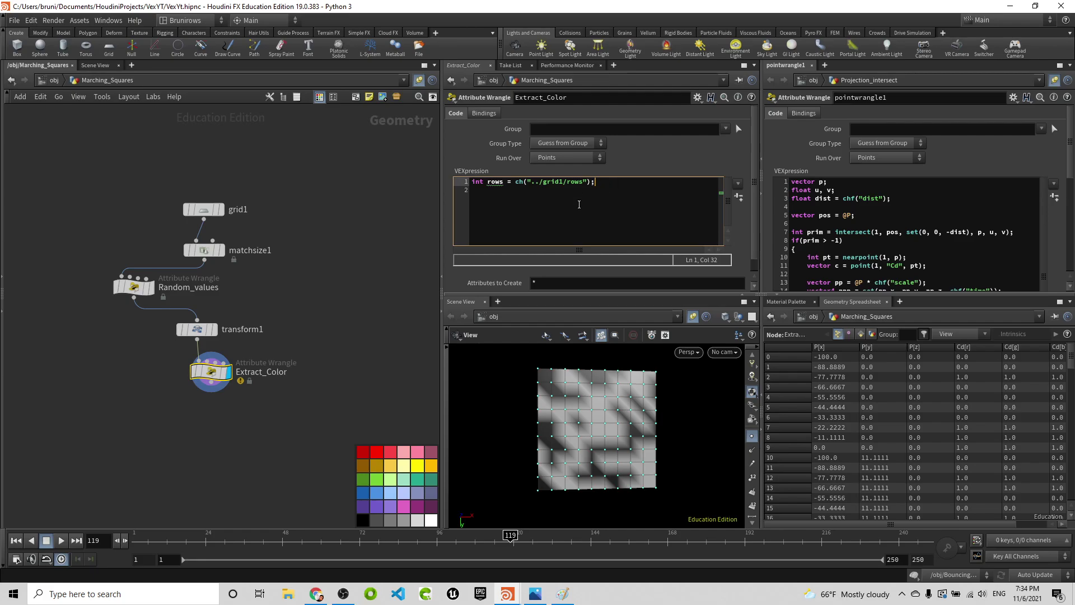
key(Return)
text(f)
text(loat re)
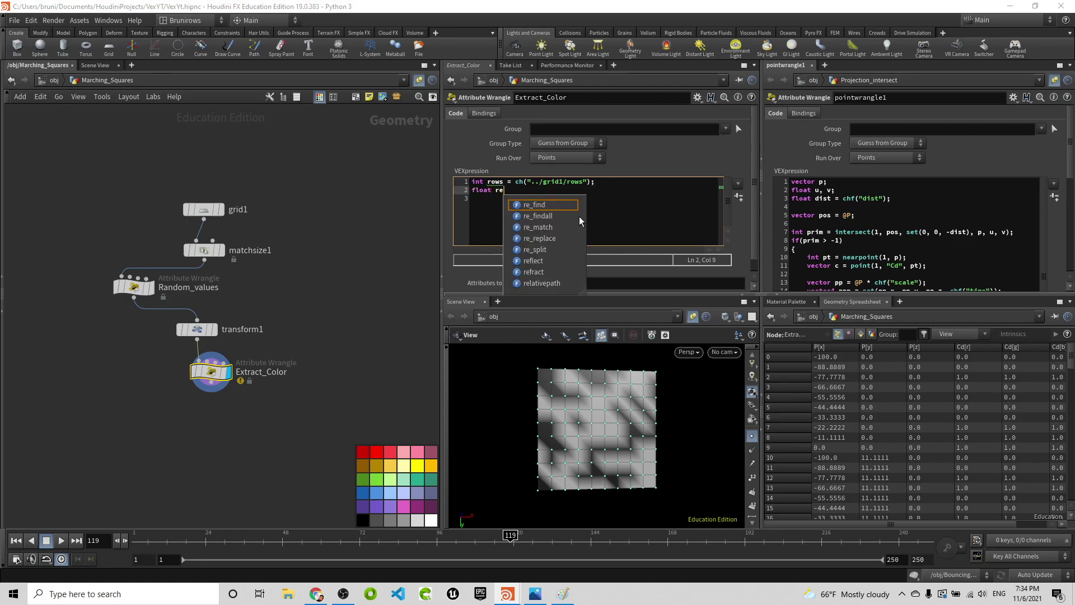
text(z)
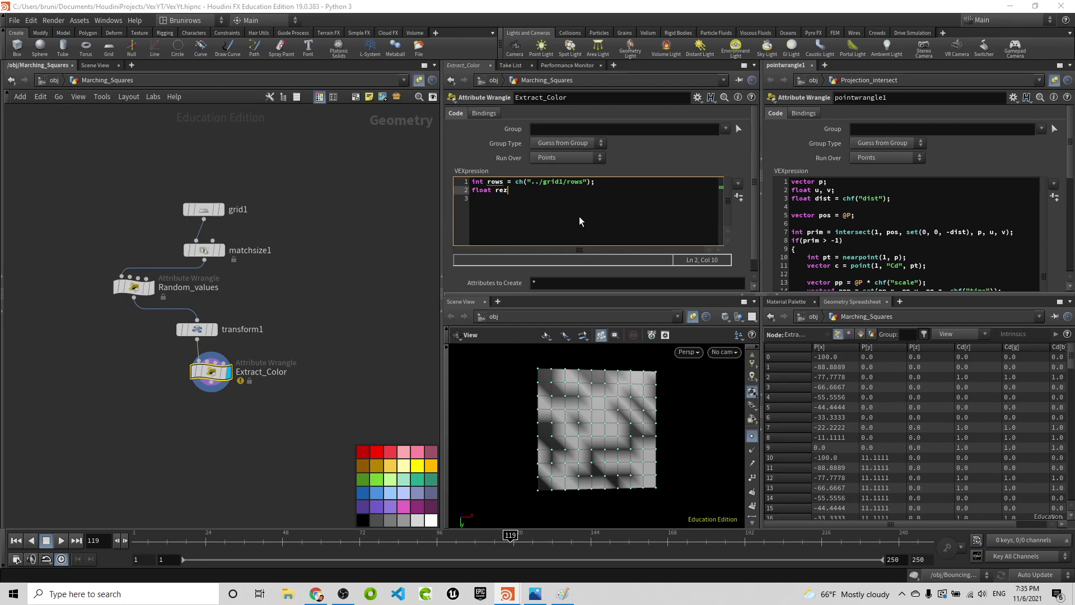
text( = ch)
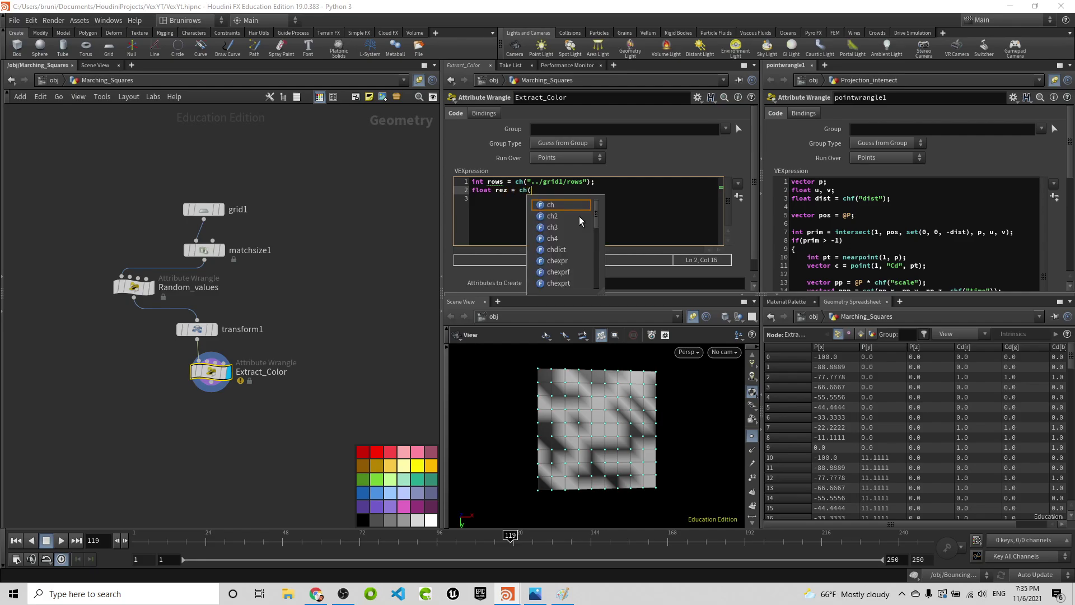
text(("../)
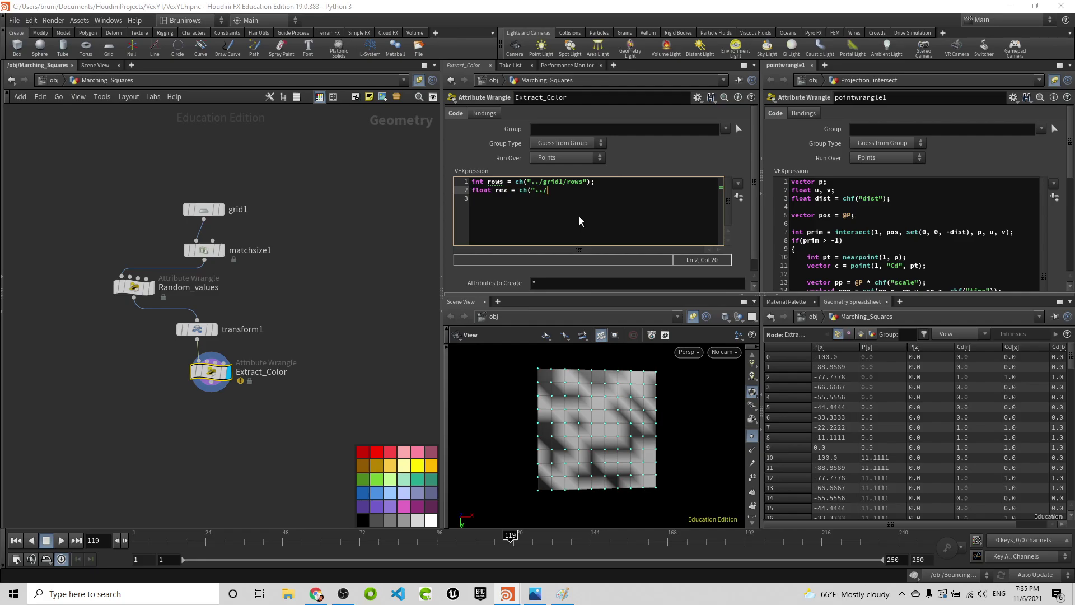
text(grid1/)
text(sizex)
text("))
text( / rows;)
Store rows as the detail attribute "cols" with setdetailattrib
key(Return)
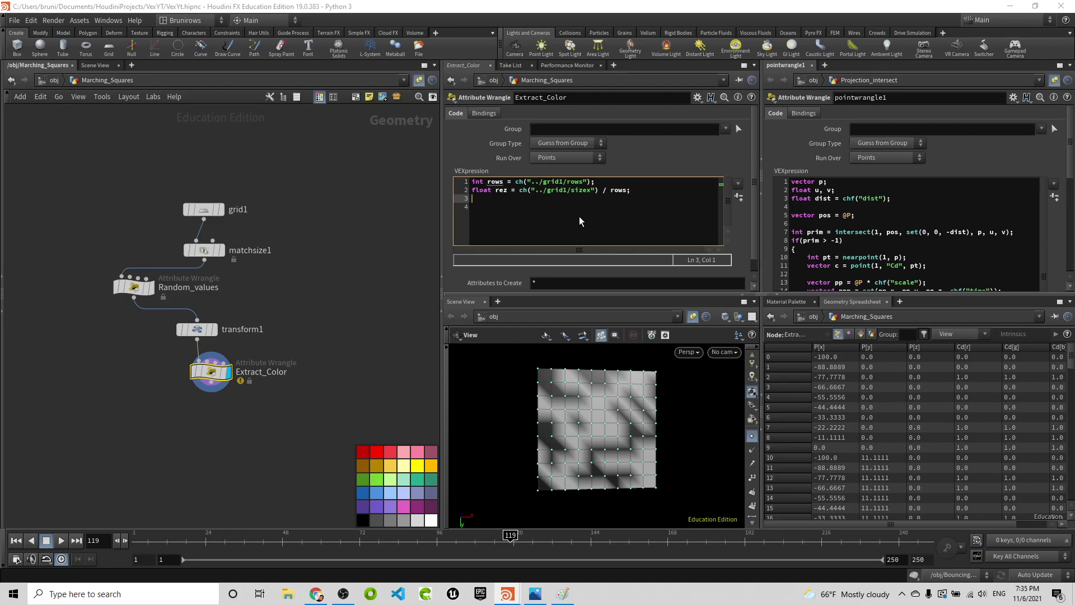
text(set)
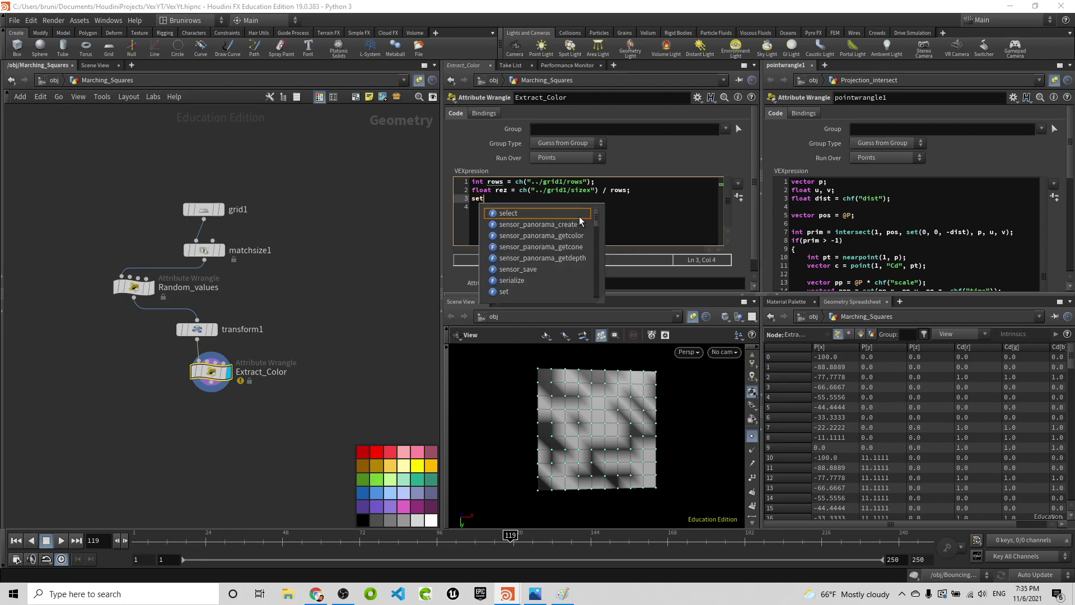
text(deta)
key(Return)
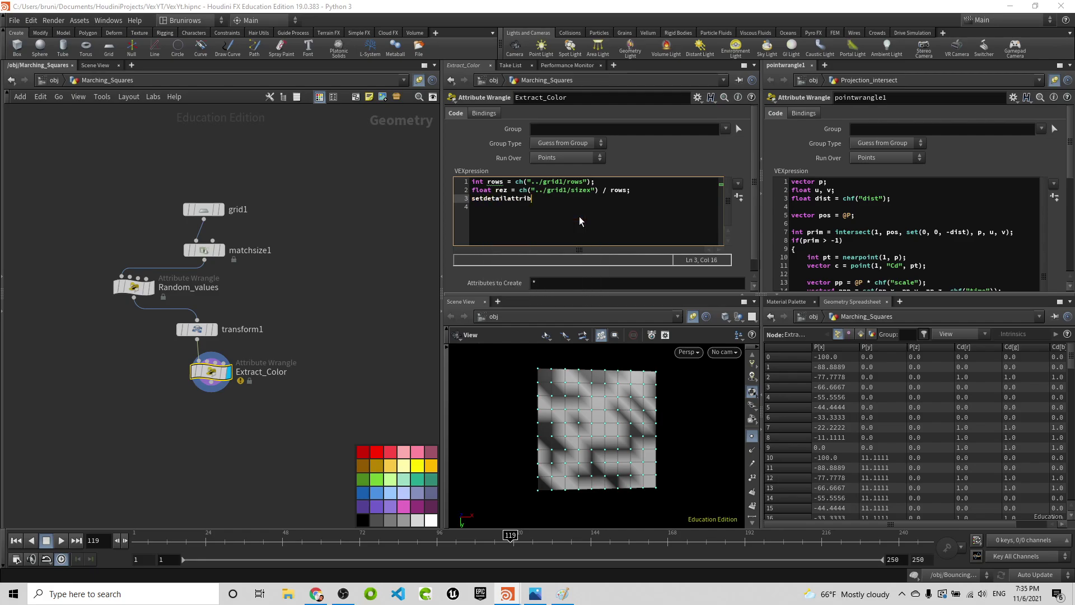
text(()
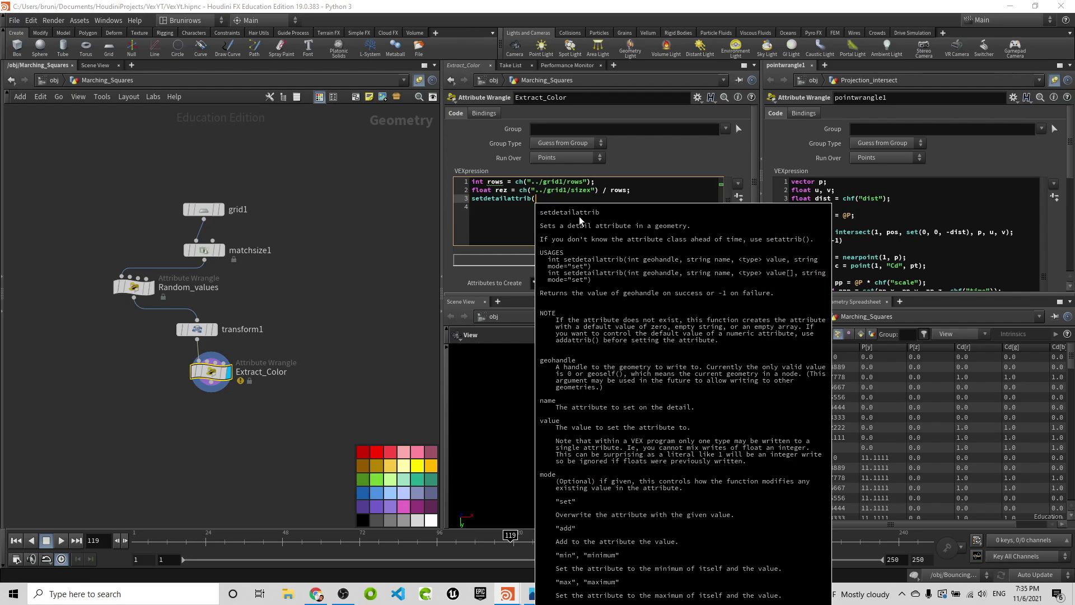
text(0, "c)
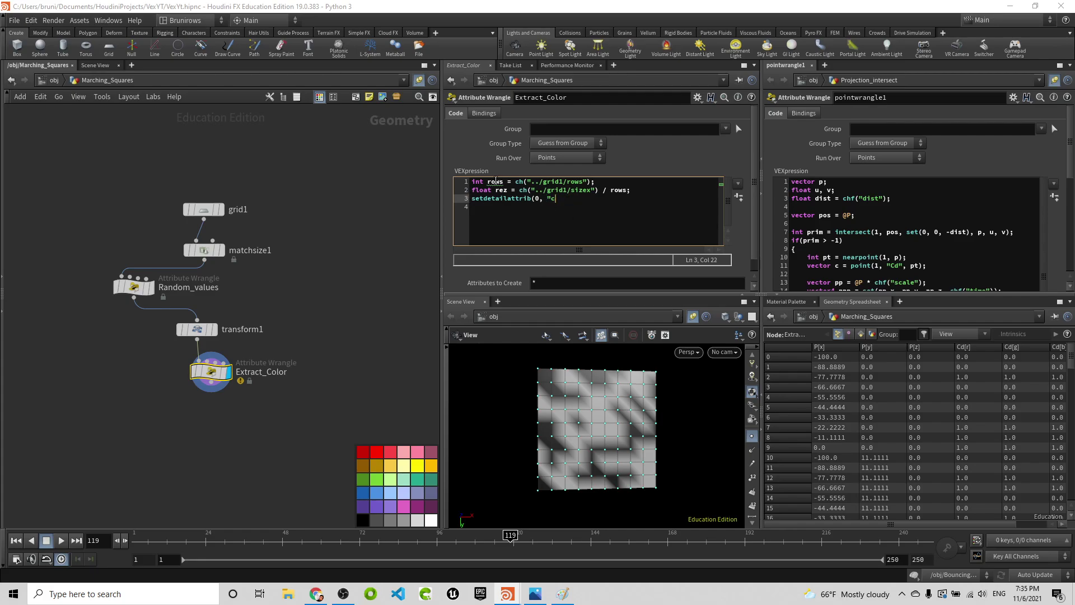
double_click(496, 181)
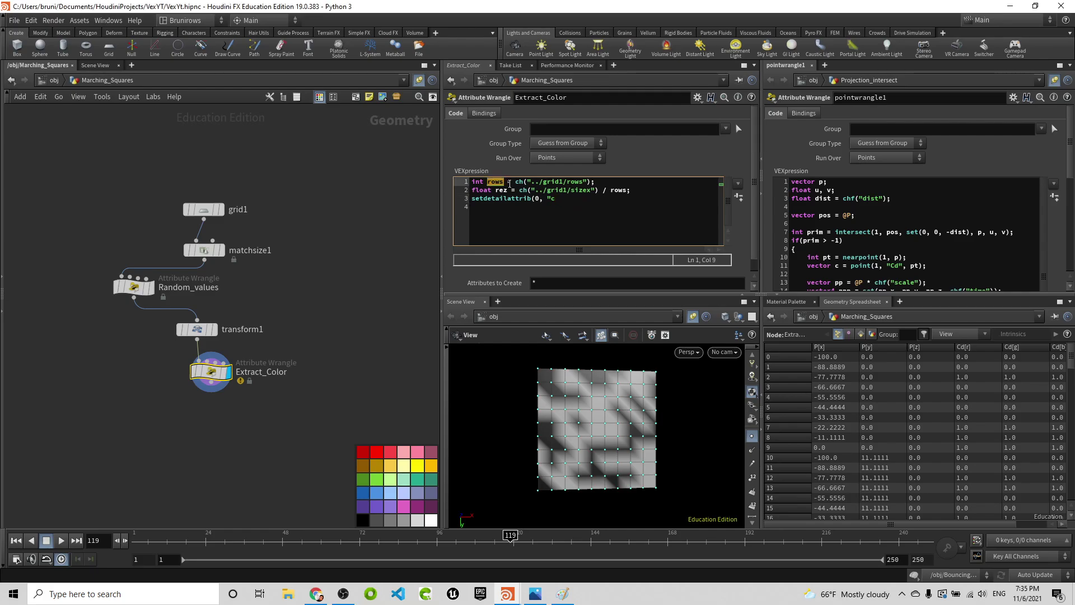
click(567, 197)
text(ols", )
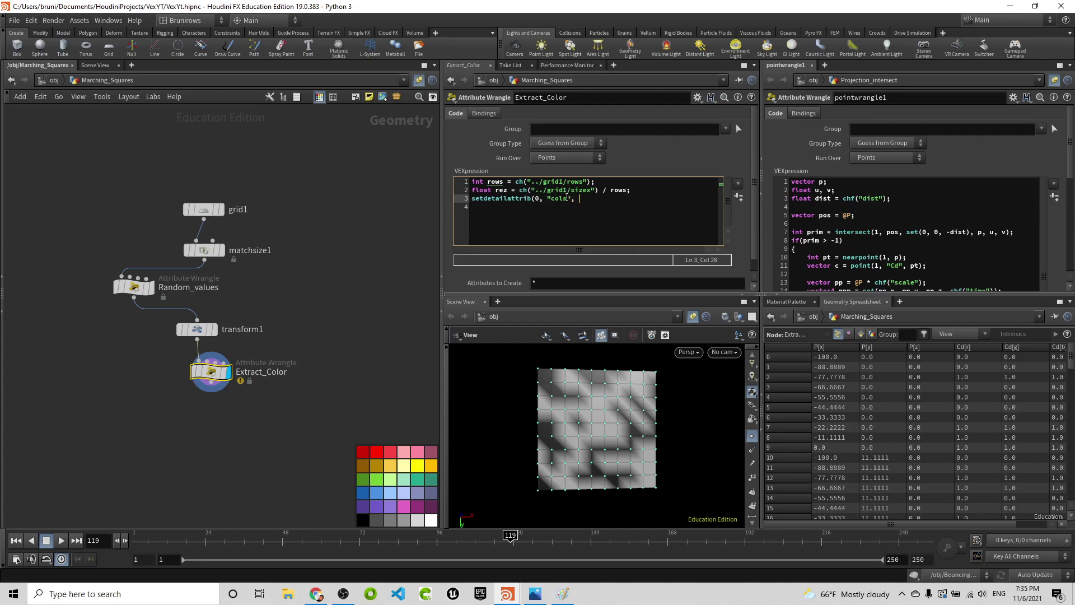
text(ro)
text(ws, "set"))
text(;)
key(Return)
Store rez as a detail attribute and list detail attributes, showing cols 10 and rez 10.0
text(setdetail)
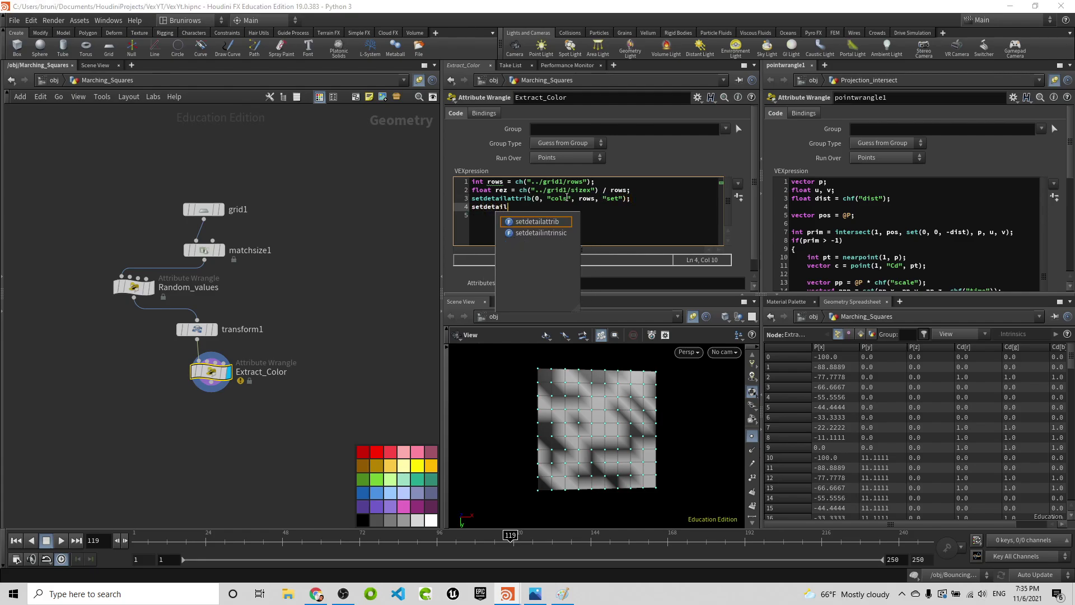
key(Return)
text((0)
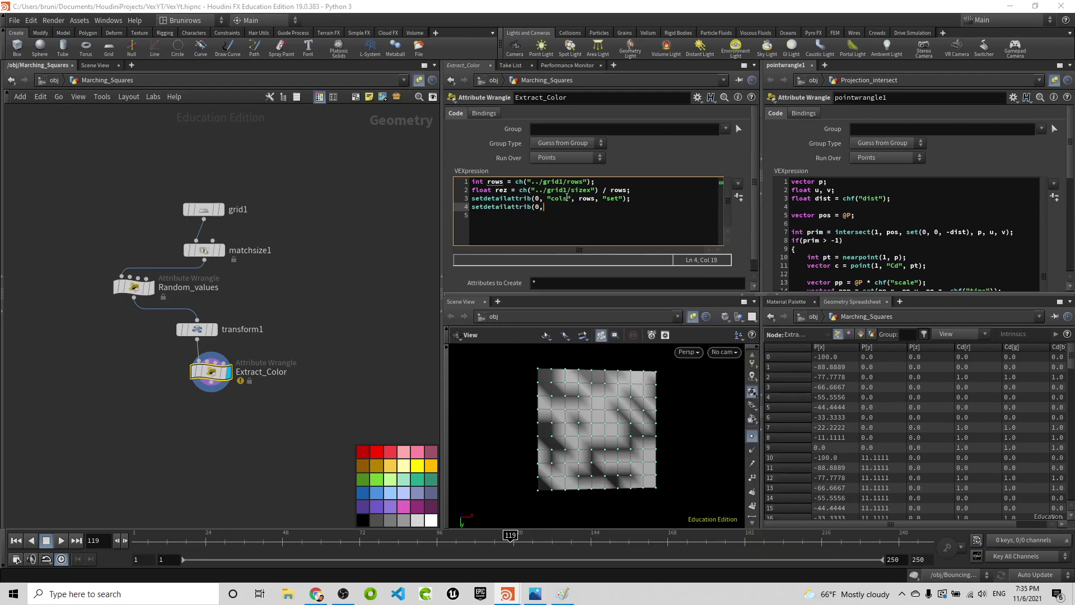
text(, "rez", r)
text(w)
key(BackSpace)
text(ez, ")
text(set");)
click(871, 334)
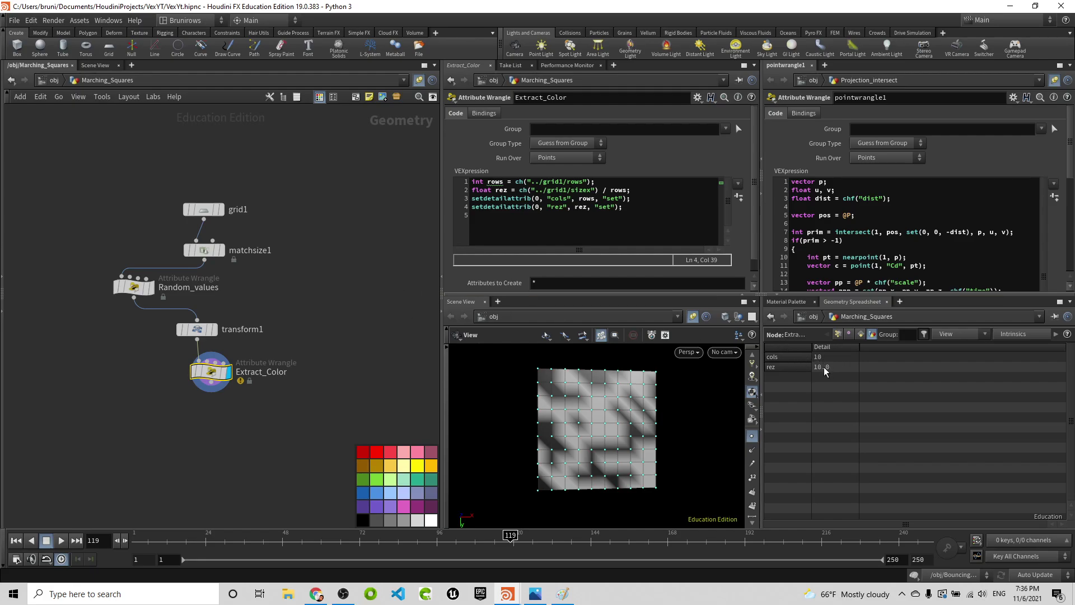
click(203, 210)
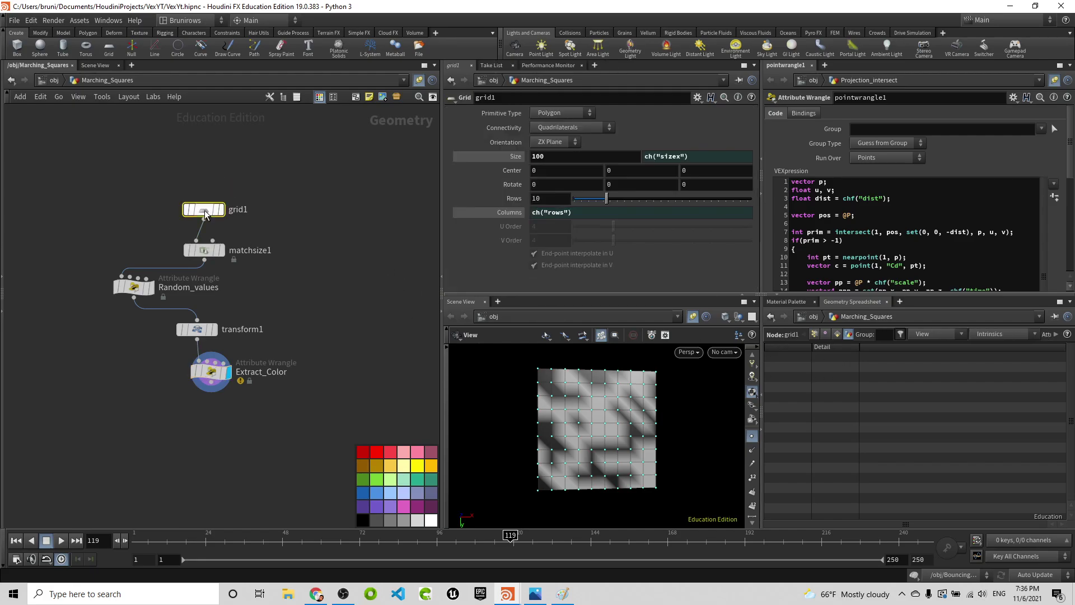
middle_drag(569, 155, 593, 155)
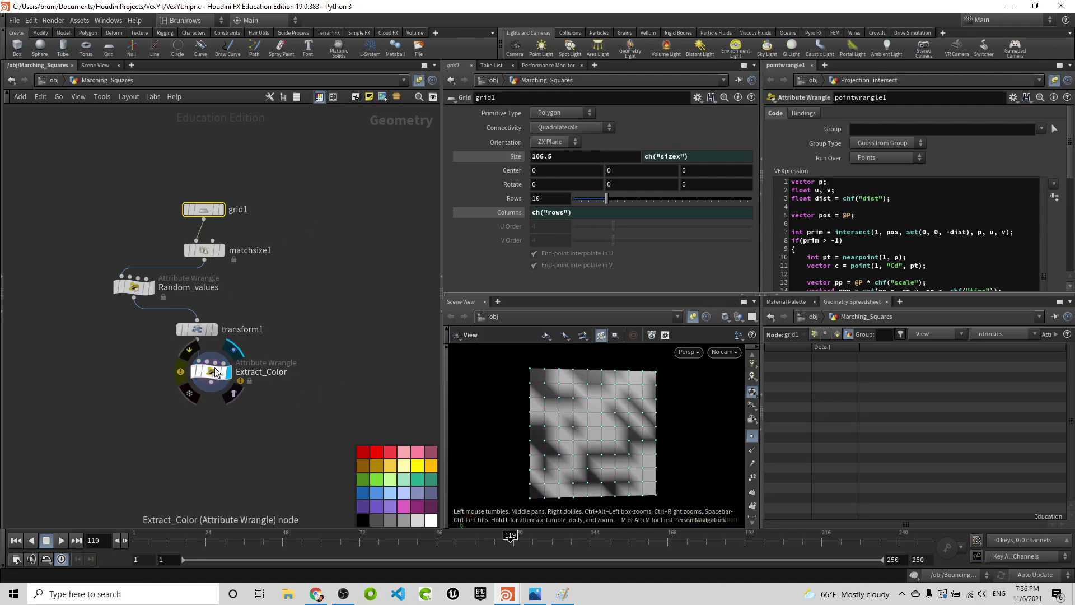
click(211, 372)
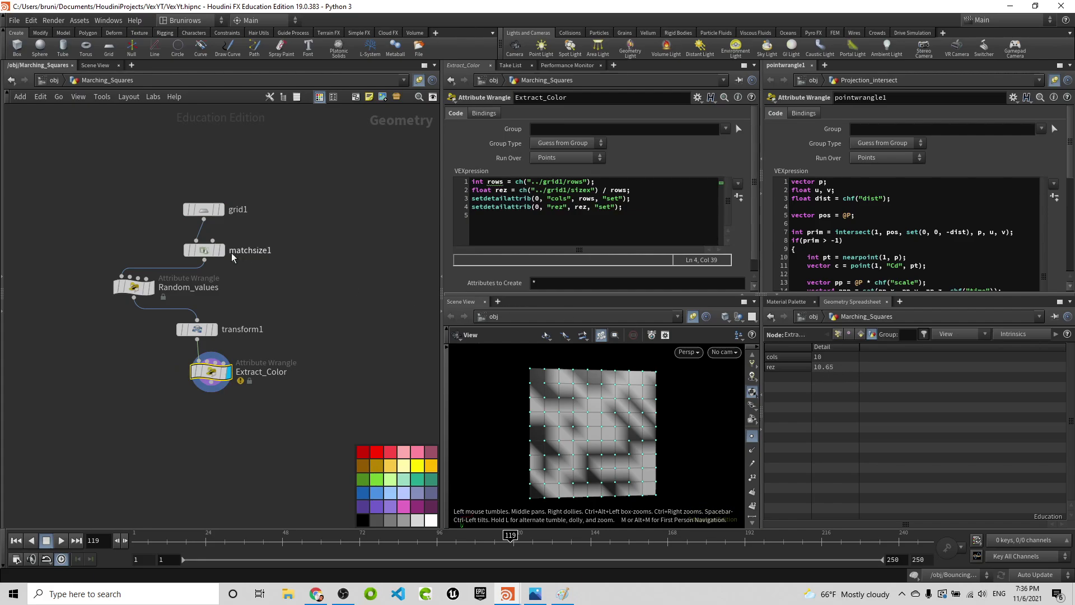
click(208, 210)
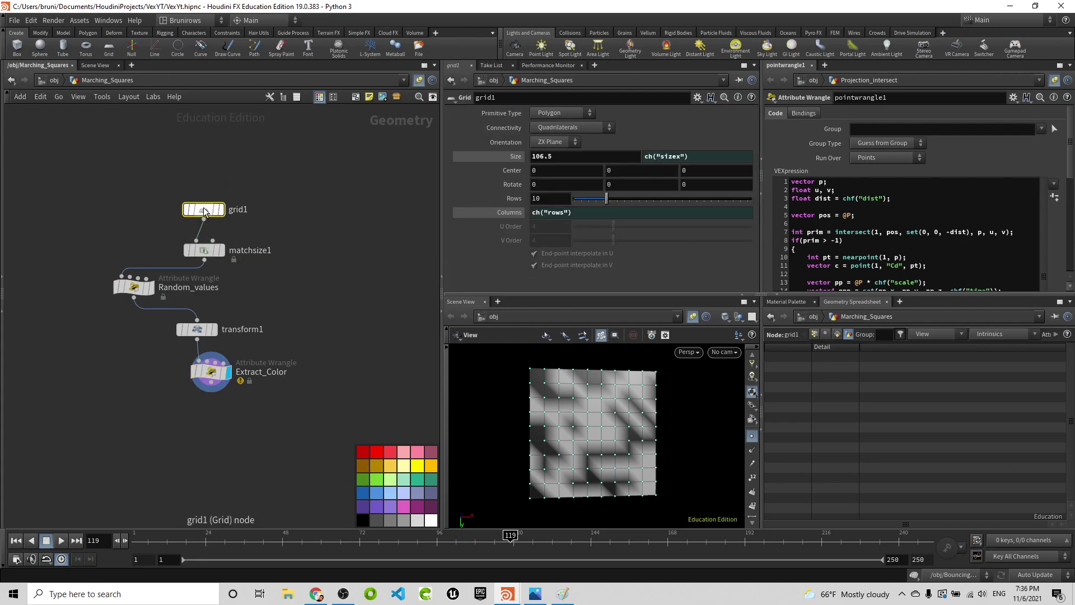
click(577, 154)
key(BackSpace)
key(BackSpace)
key(BackSpace)
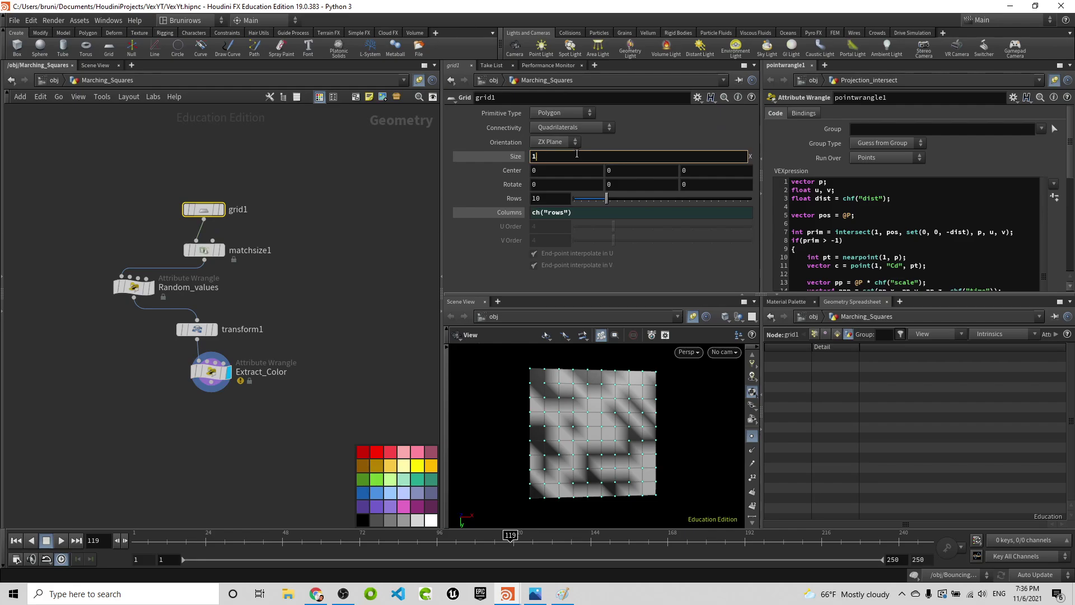
text(00)
key(Return)
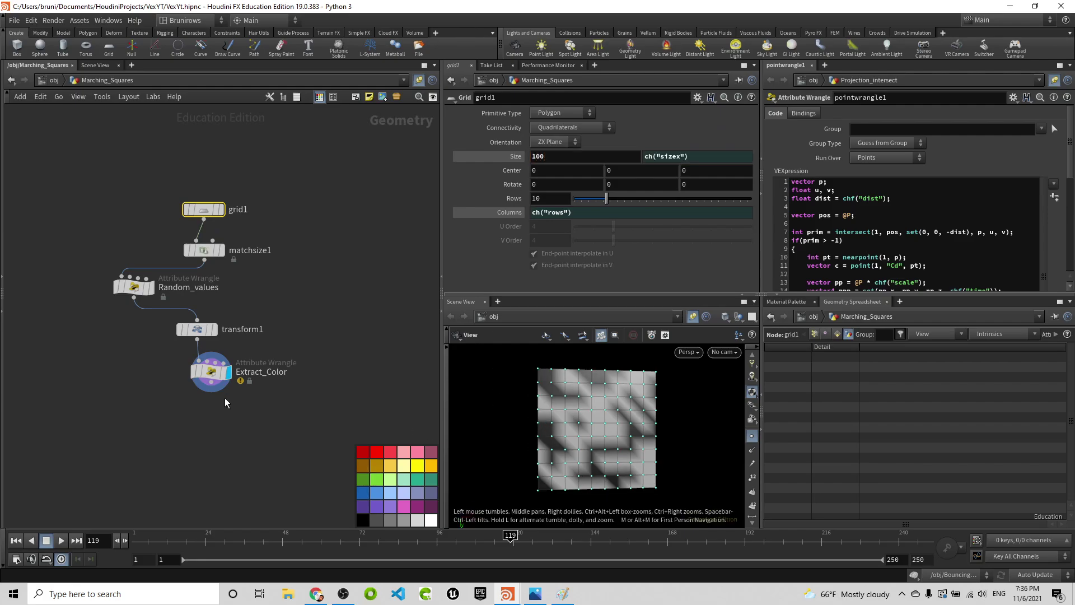
click(225, 360)
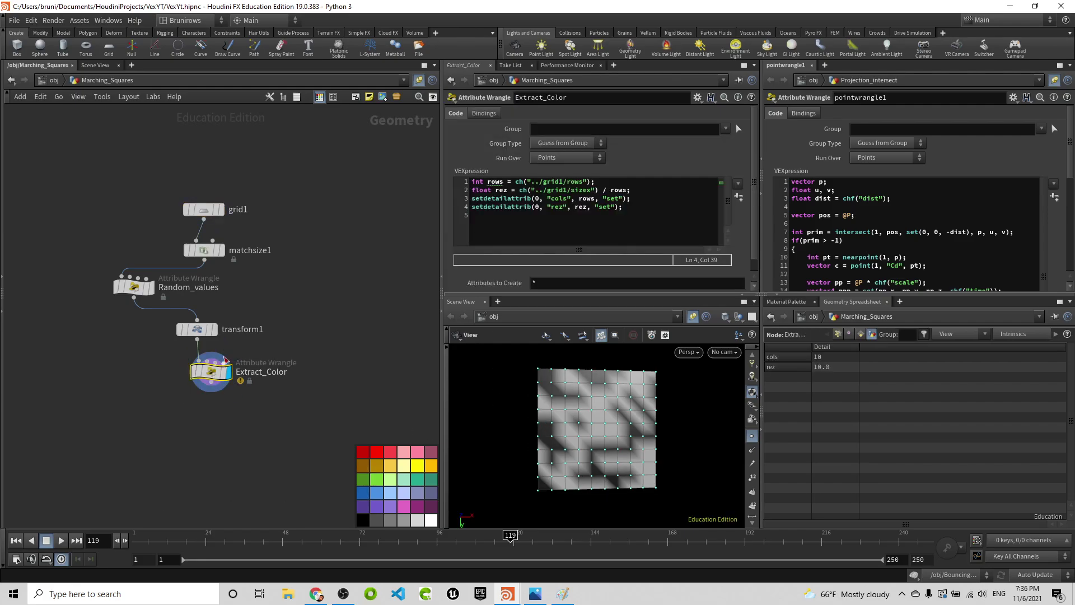
click(651, 215)
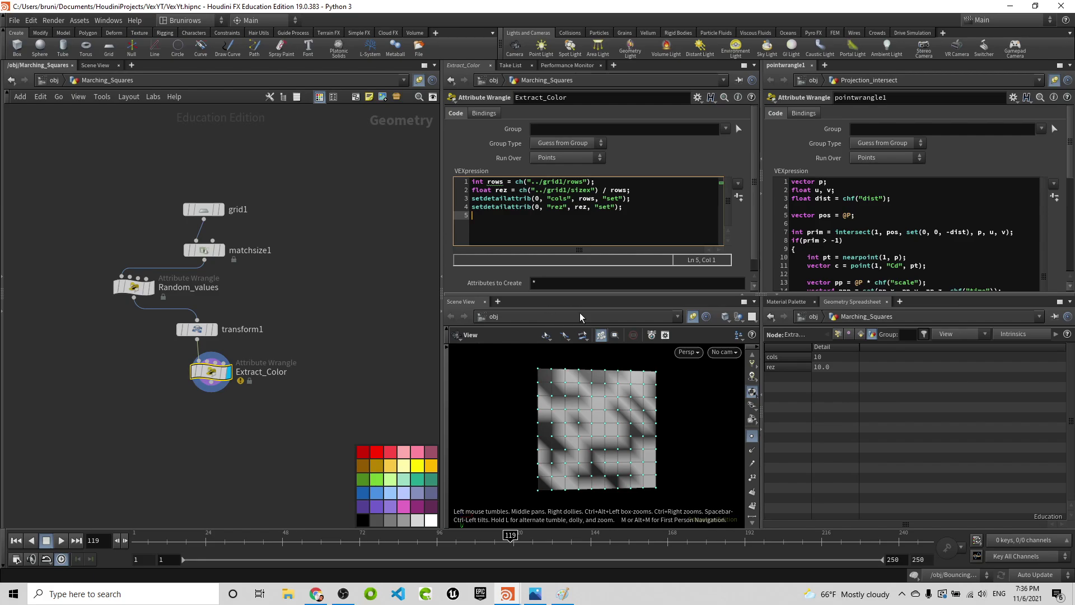
key(Return)
text(f@val)
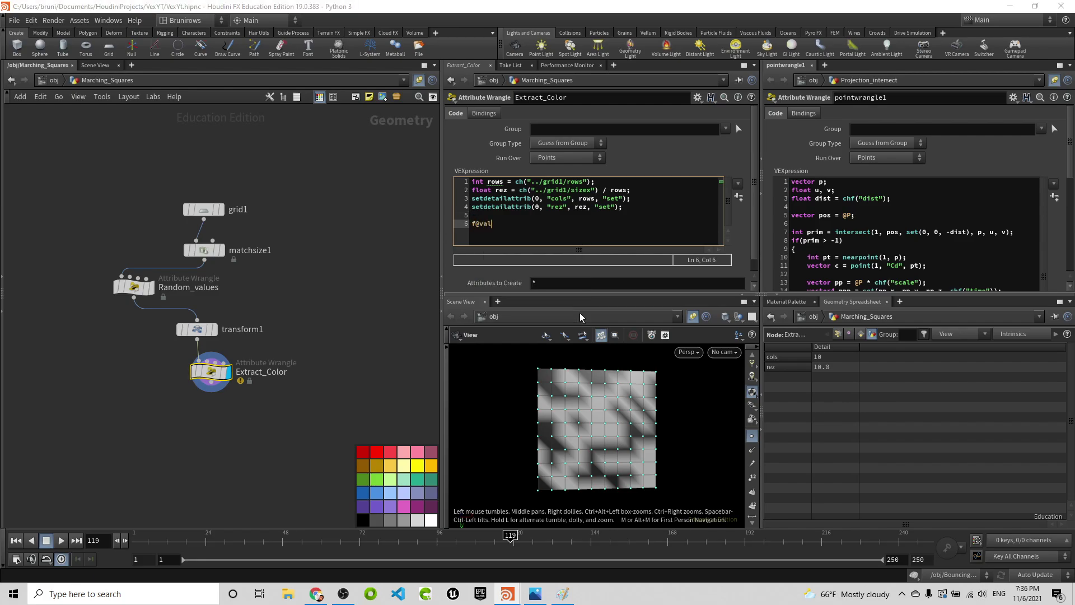
text(ue )
text(= )
text(@C)
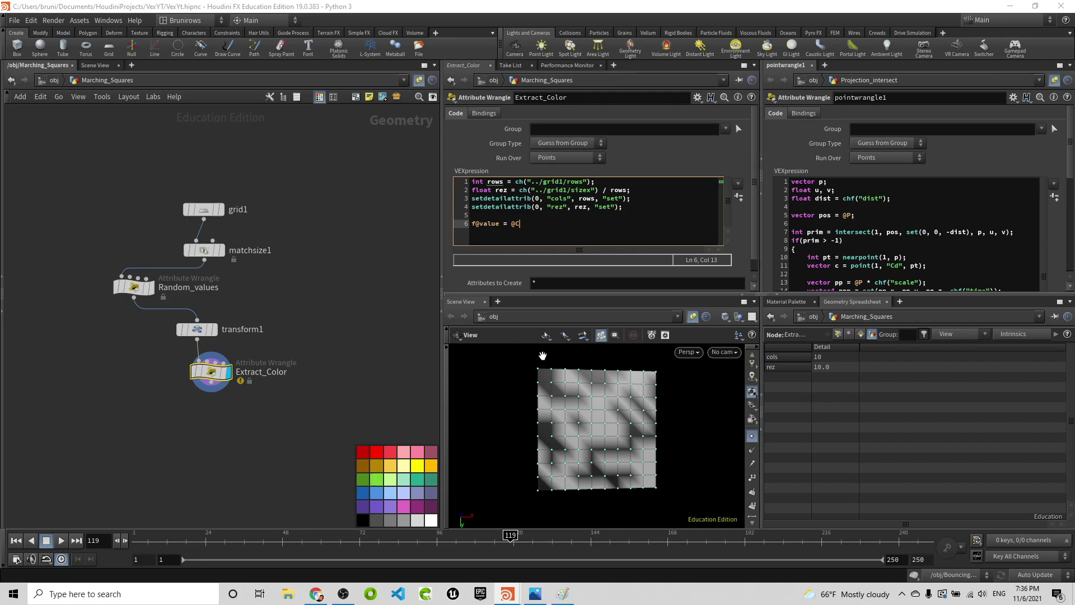
text(d.r)
text(;)
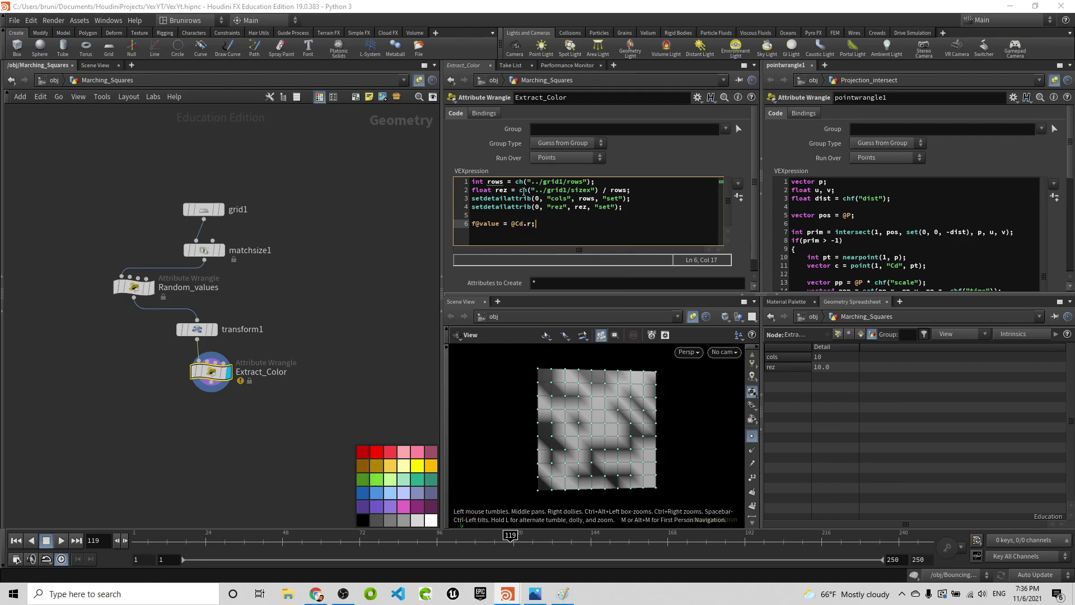
click(838, 334)
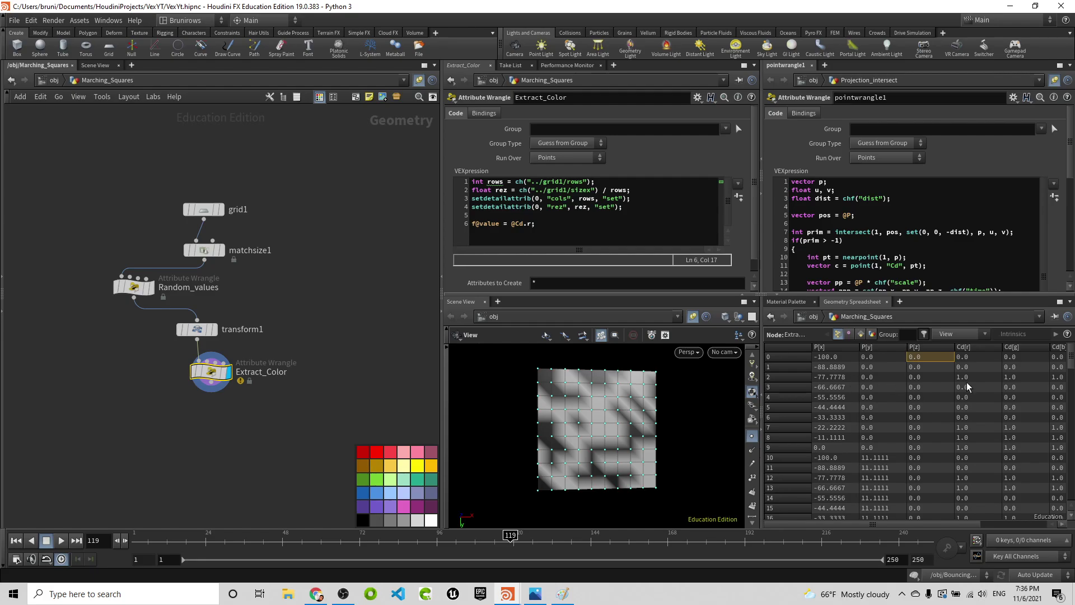
click(980, 360)
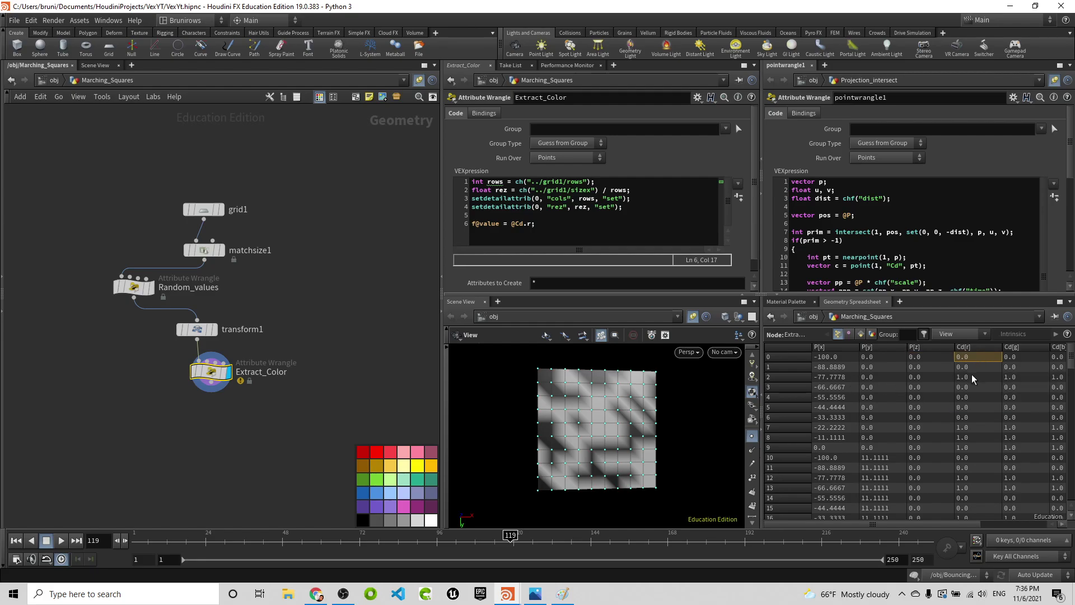
click(971, 376)
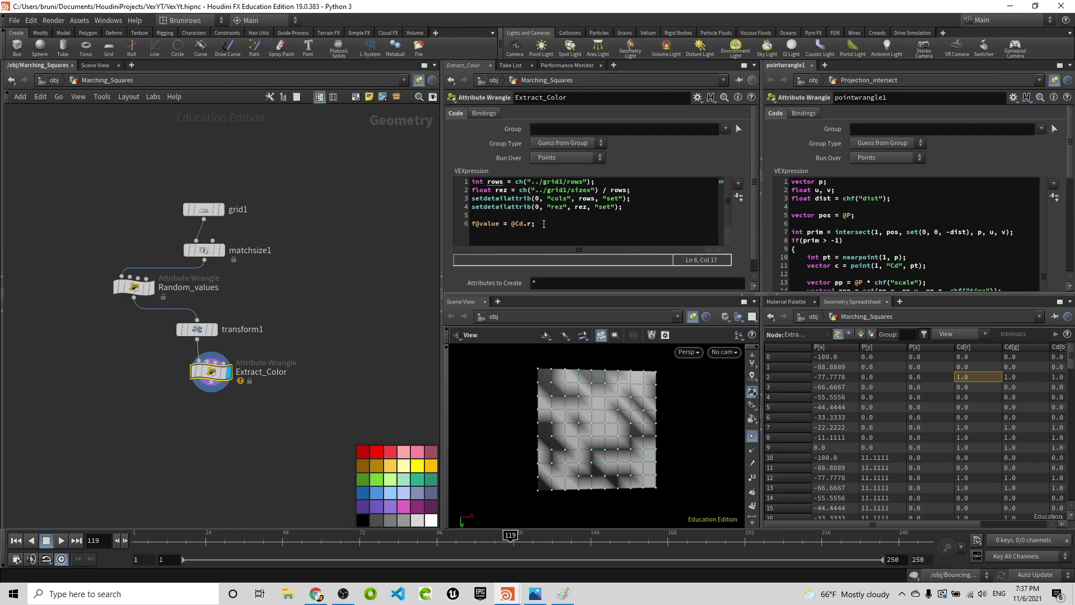
Threshold the value with f@value = f@value > 0.5 ? 1 : 0;
drag(543, 224, 444, 224)
click(562, 223)
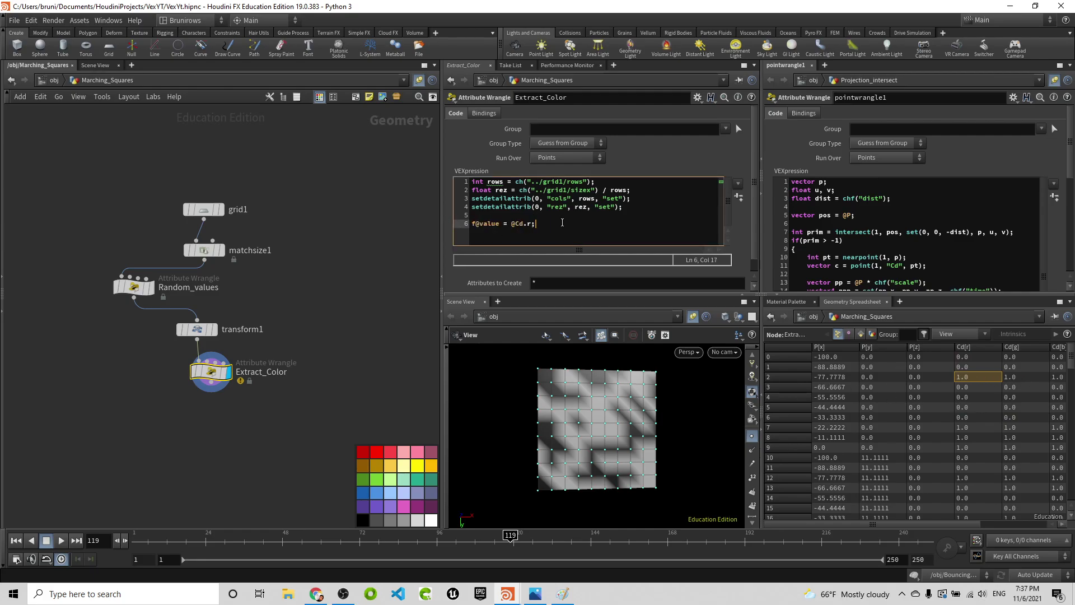
key(Return)
text(f@)
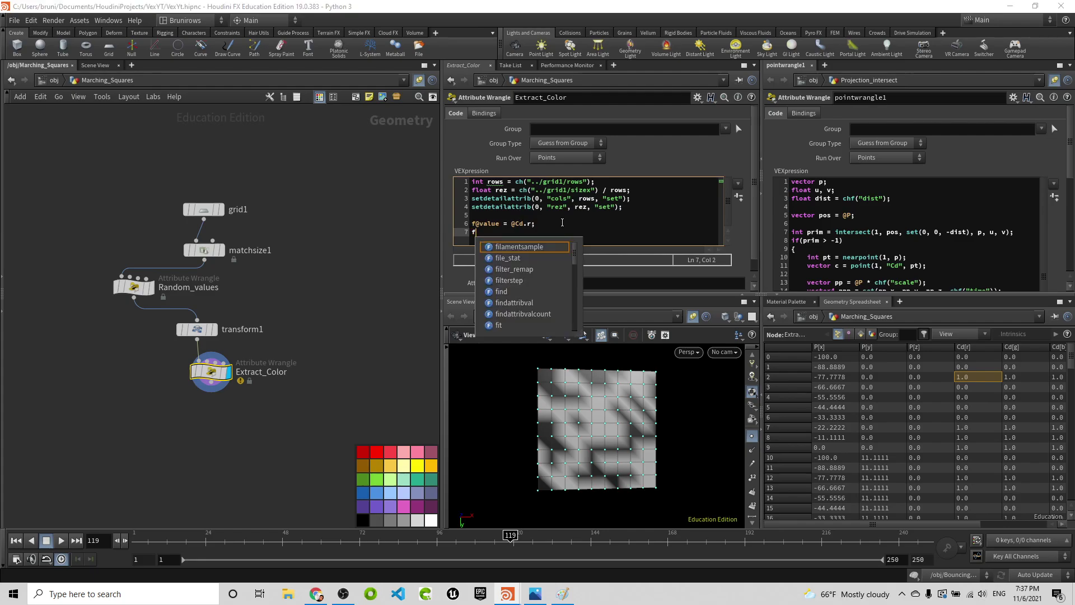
text(value )
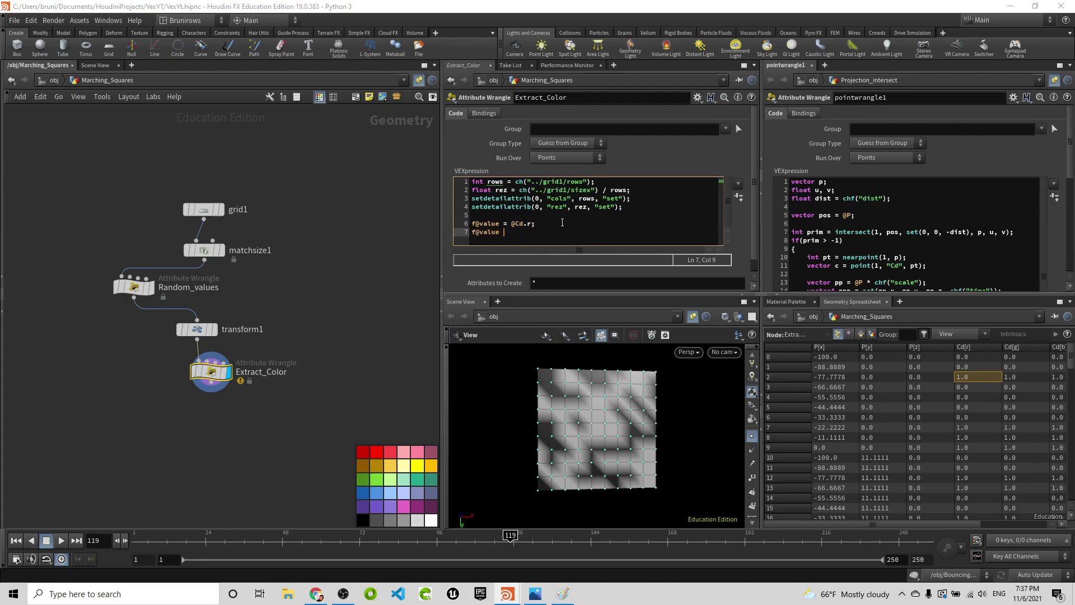
text(= )
text(f@)
text(value )
text(>)
text( 0.5 ?)
text( 1 : 0;)
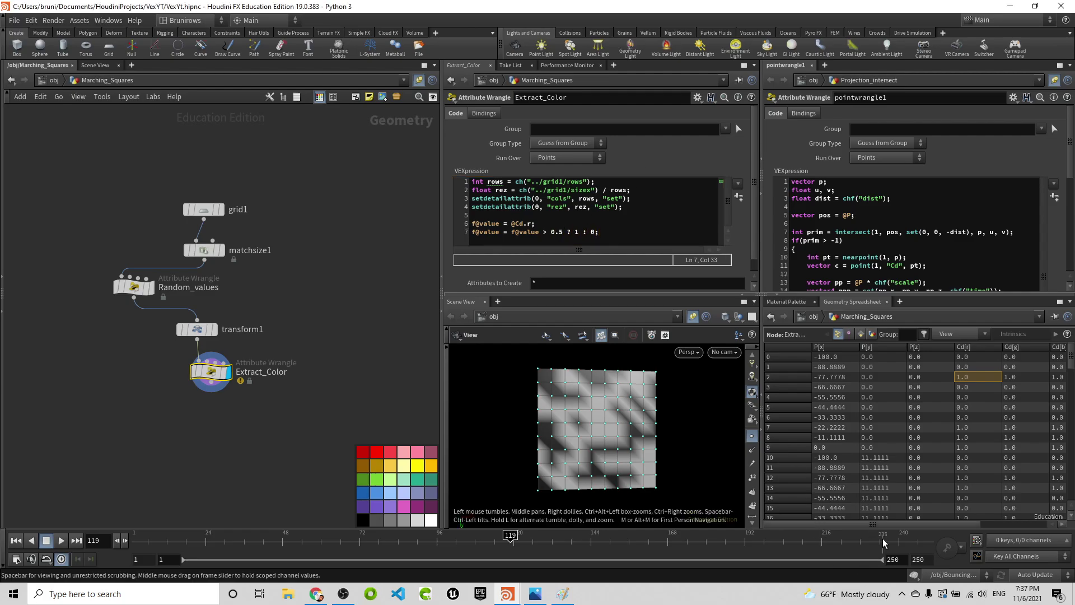
scroll(1037, 520, right, 2)
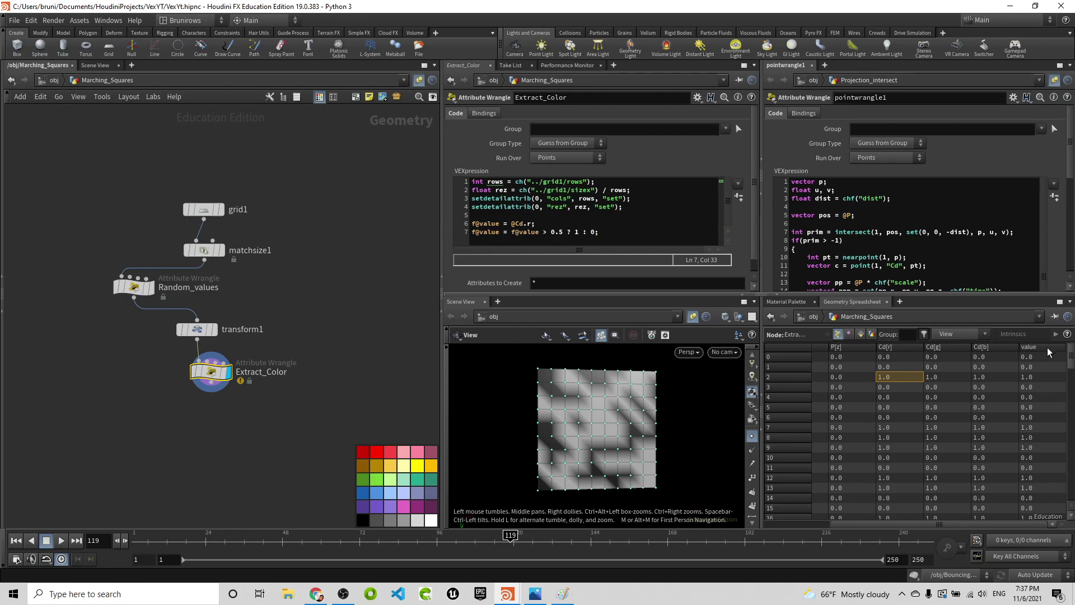
click(1032, 375)
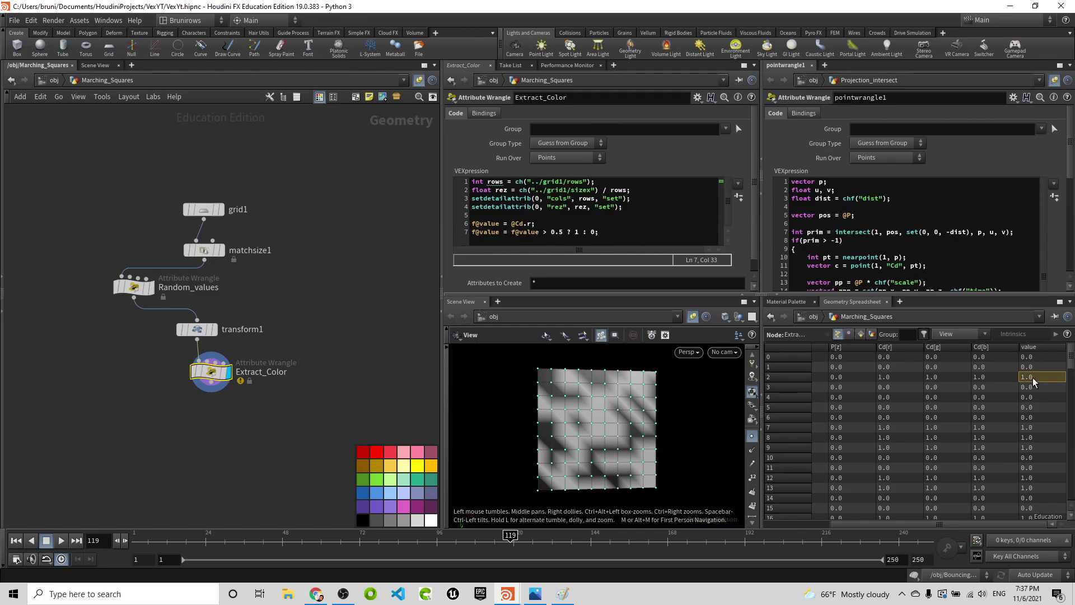
click(1034, 408)
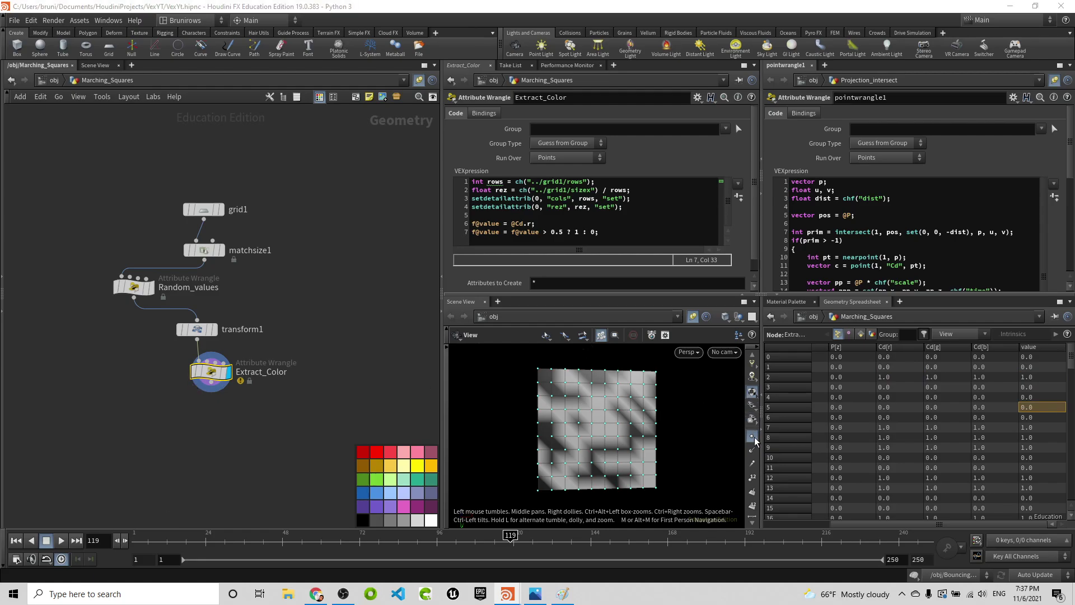
click(753, 478)
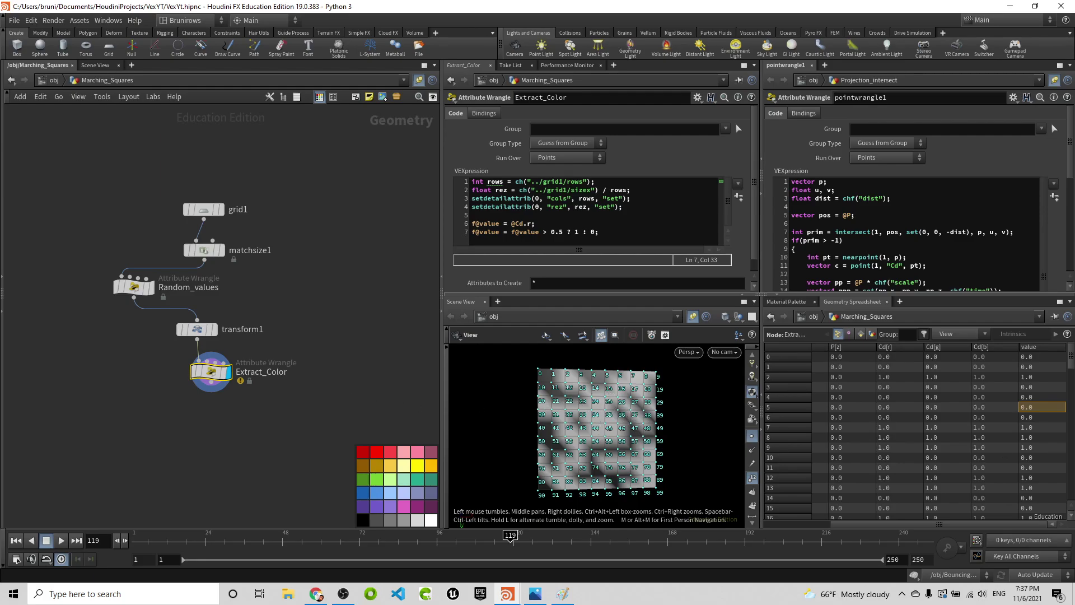
scroll(649, 419, up, 3)
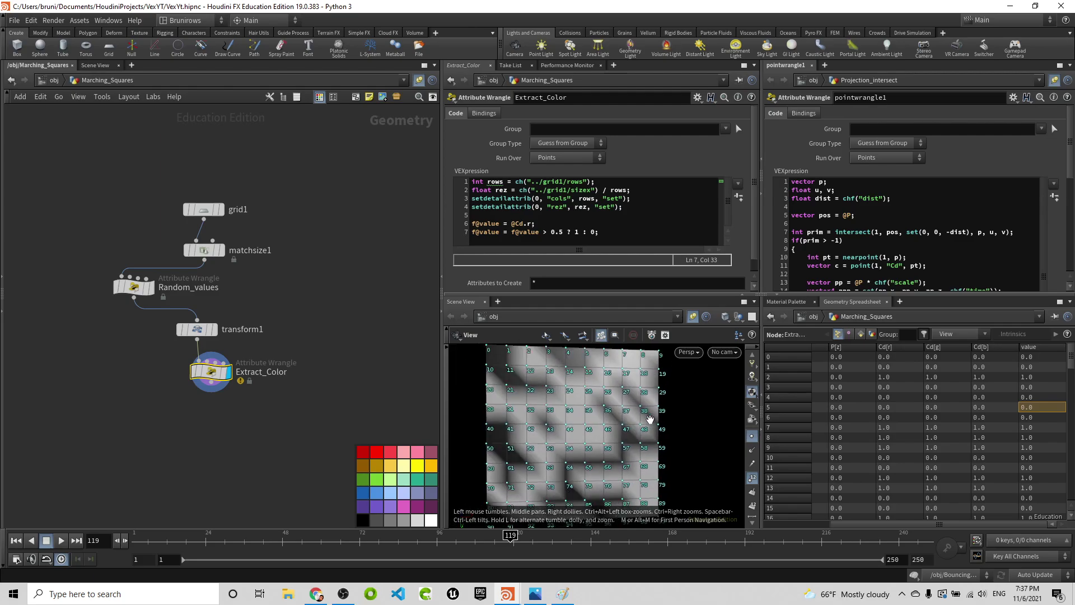
scroll(650, 419, down, 3)
drag(632, 406, 618, 401)
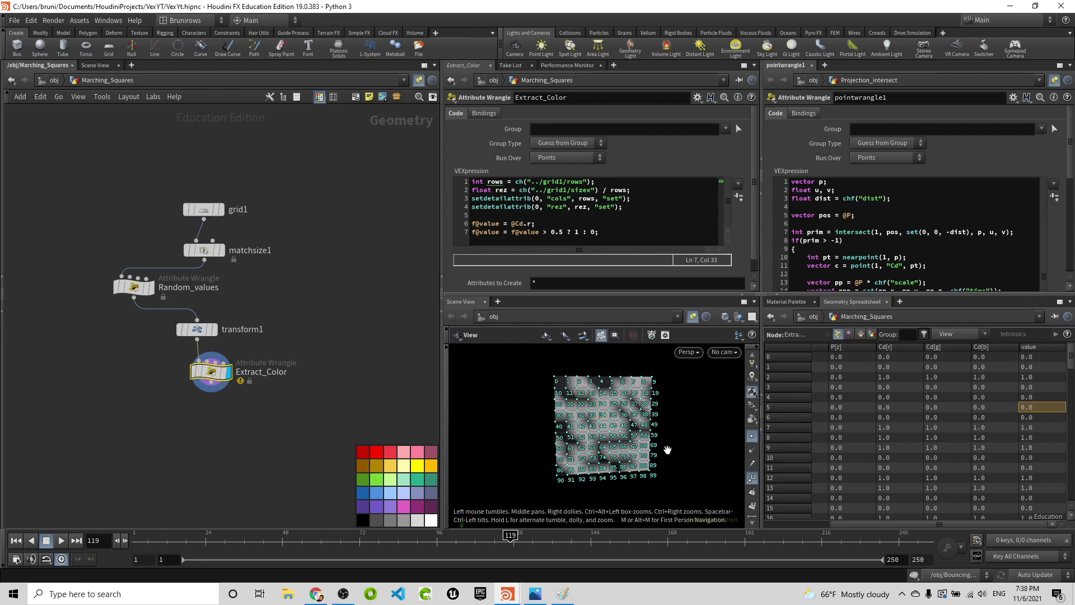
drag(600, 446, 506, 442)
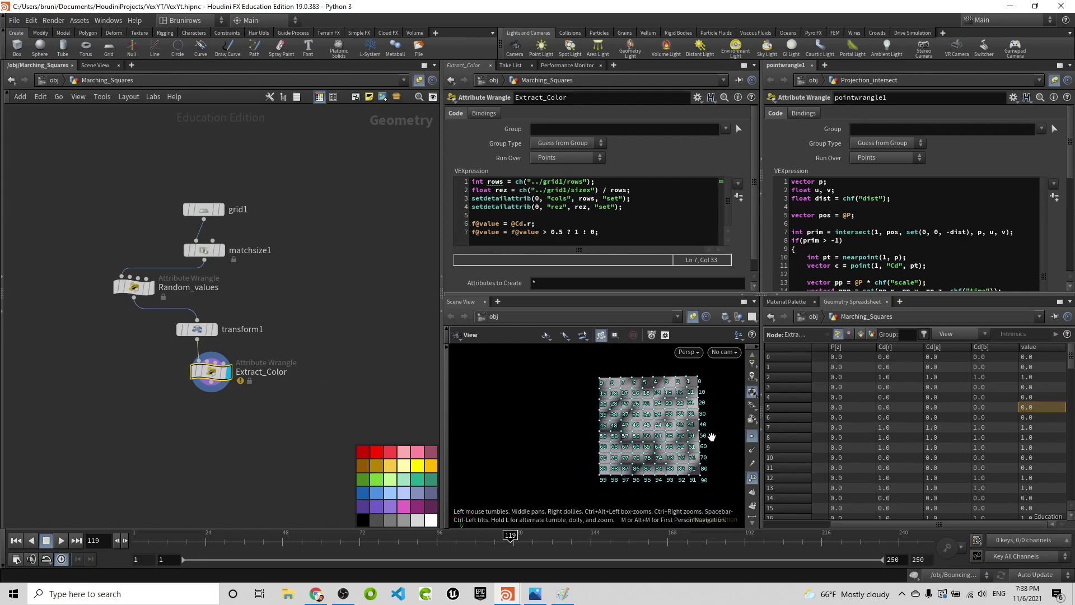
middle_drag(711, 437, 631, 440)
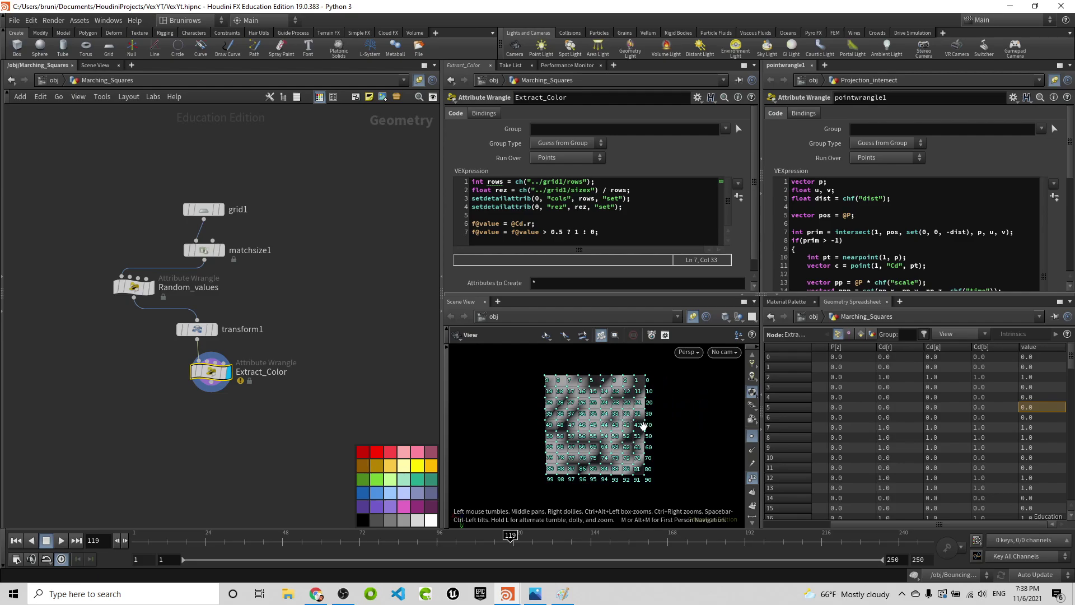
mouse_move(614, 469)
mouse_down()
mouse_move(608, 407)
mouse_move(610, 465)
mouse_up()
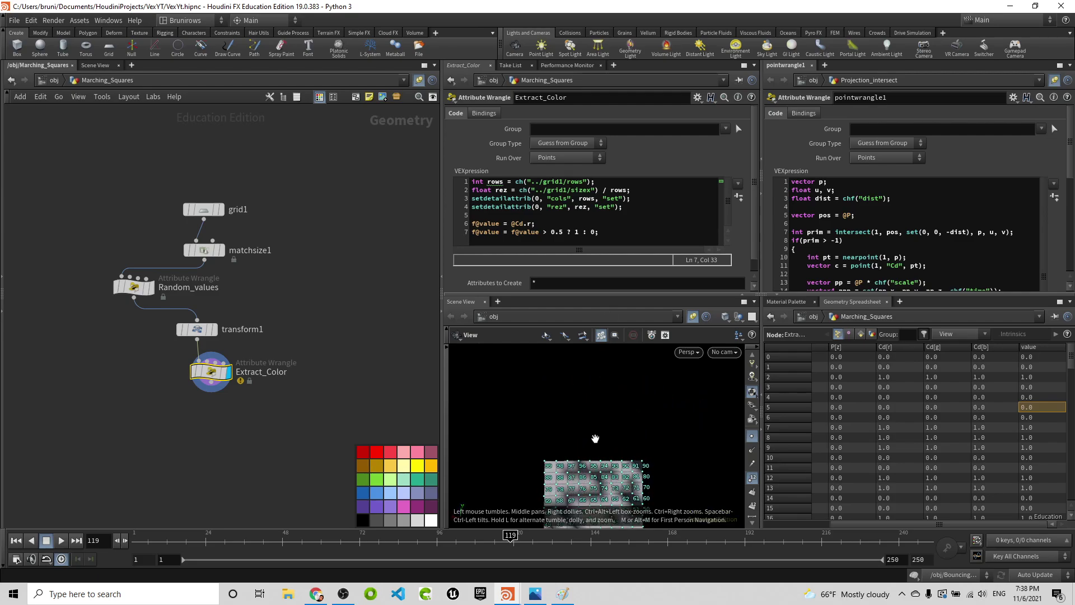
key(h)
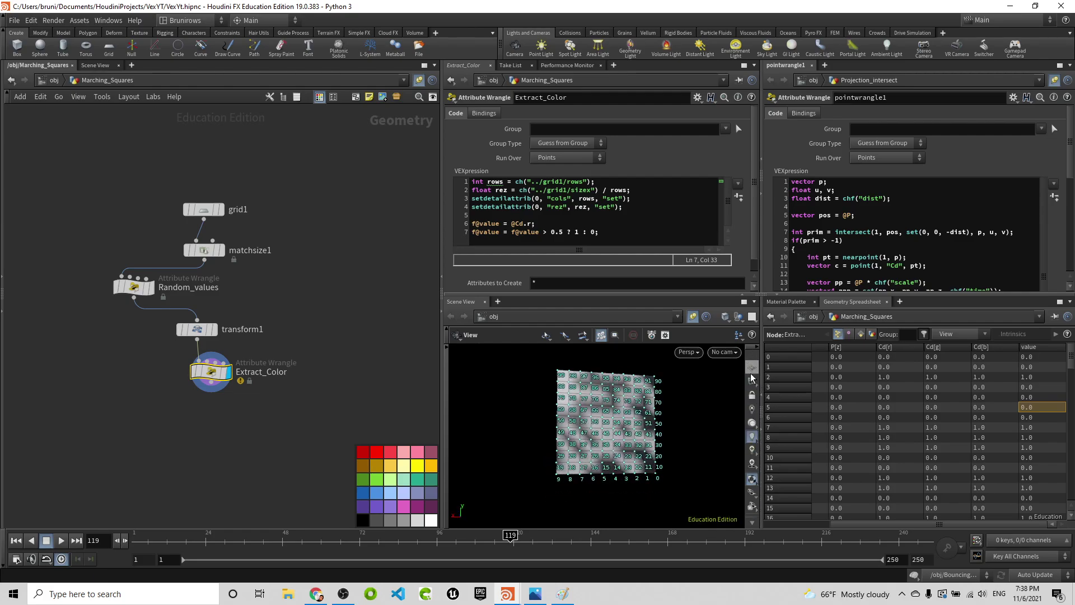
mouse_move(621, 424)
mouse_down()
mouse_move(574, 466)
mouse_move(657, 458)
mouse_move(586, 491)
mouse_move(585, 455)
mouse_move(557, 432)
mouse_move(576, 451)
mouse_move(584, 437)
mouse_up()
right_drag(584, 437, 566, 424)
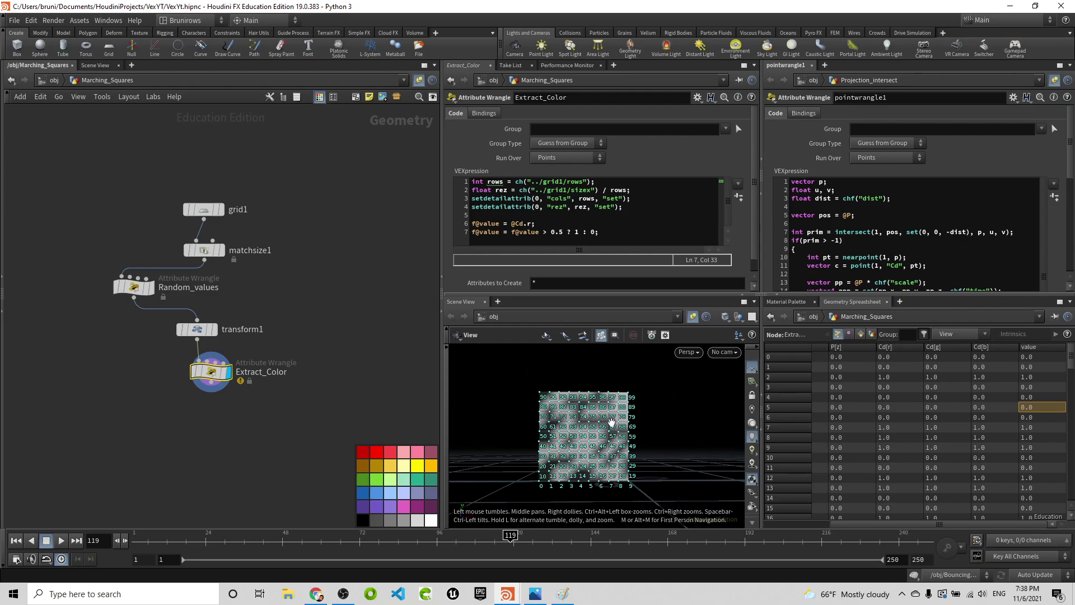
key(h)
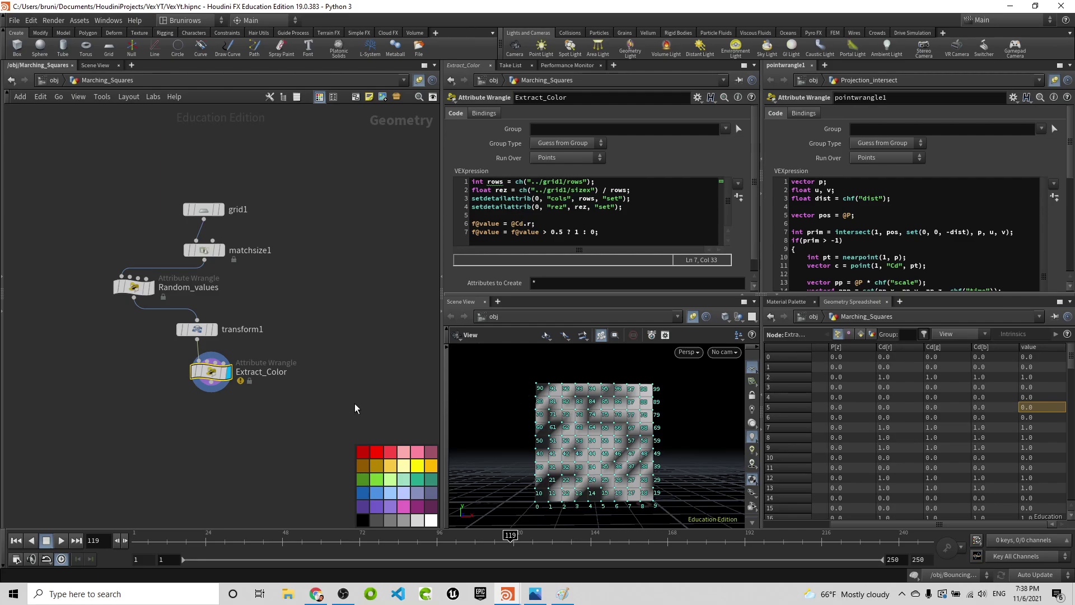
Add a displayed sort1 after Extract_Color, sorting points By Y in reverse
click(212, 391)
key(Tab)
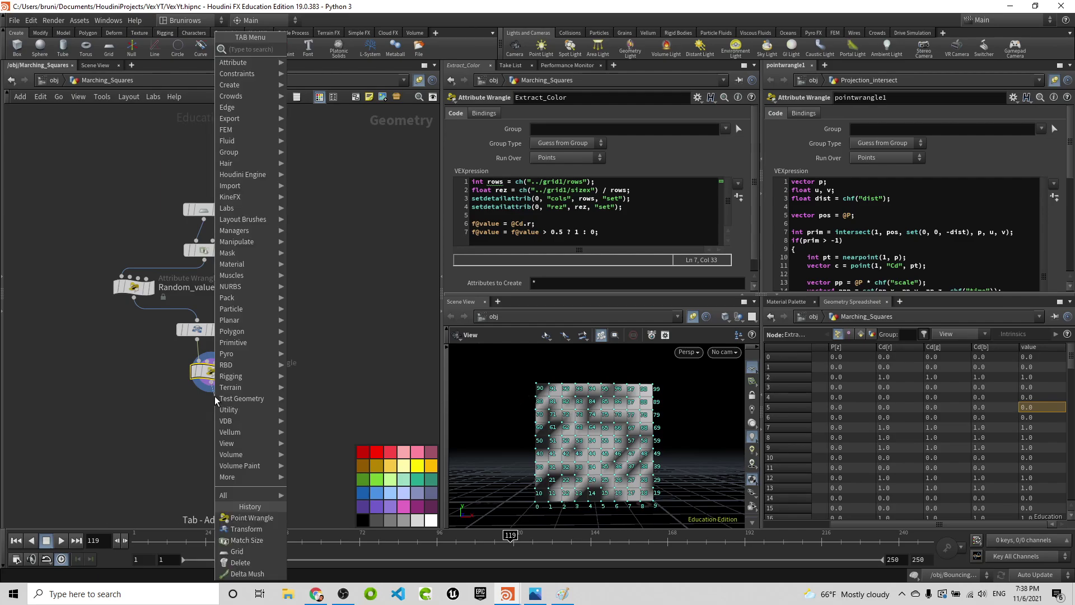
text(sort)
key(Return)
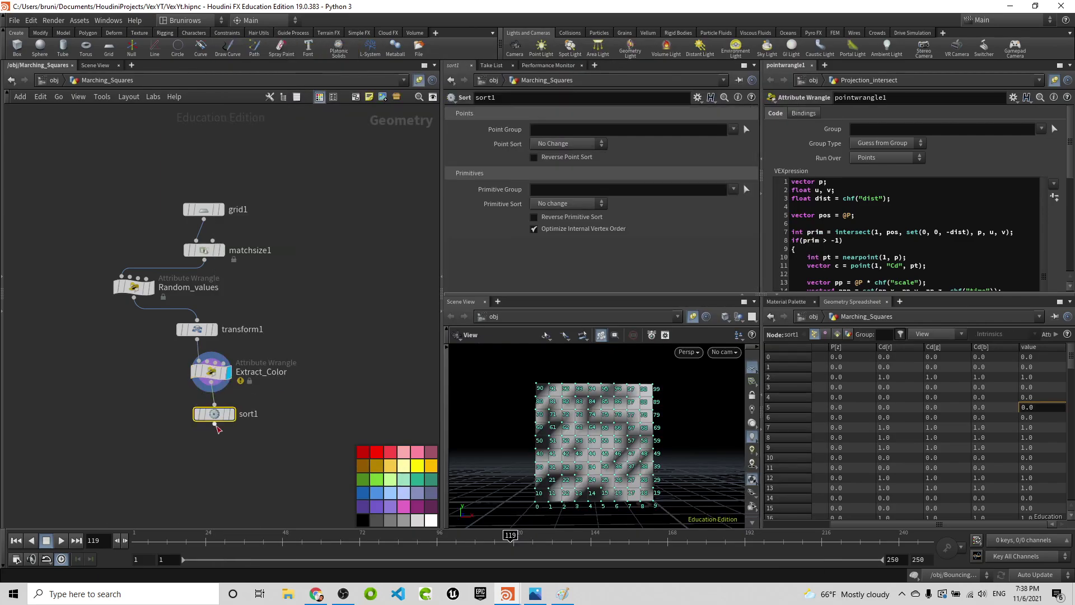
click(215, 400)
click(572, 144)
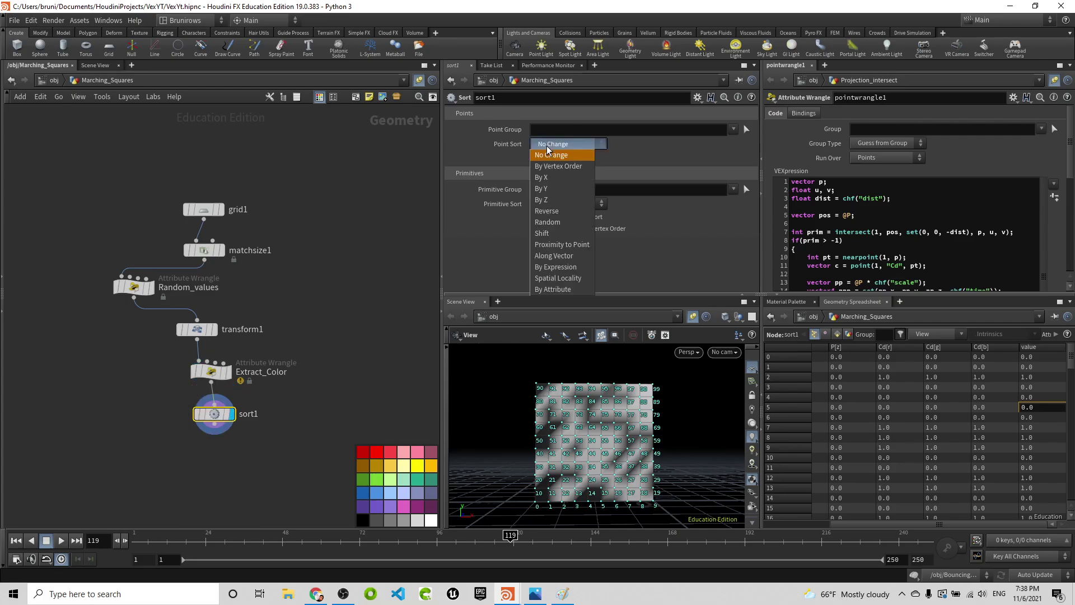
click(549, 180)
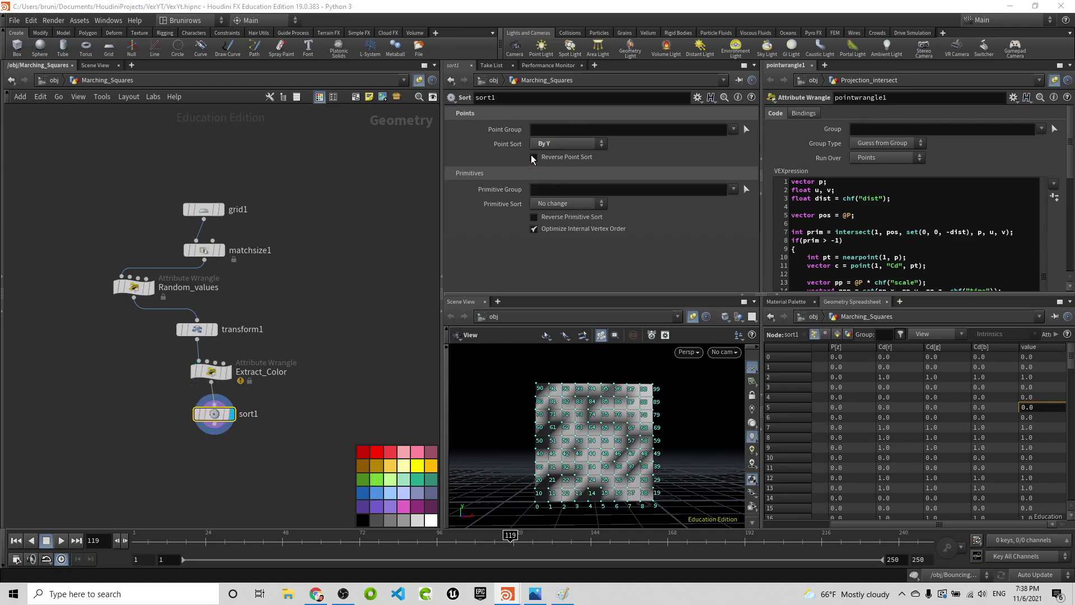
click(533, 157)
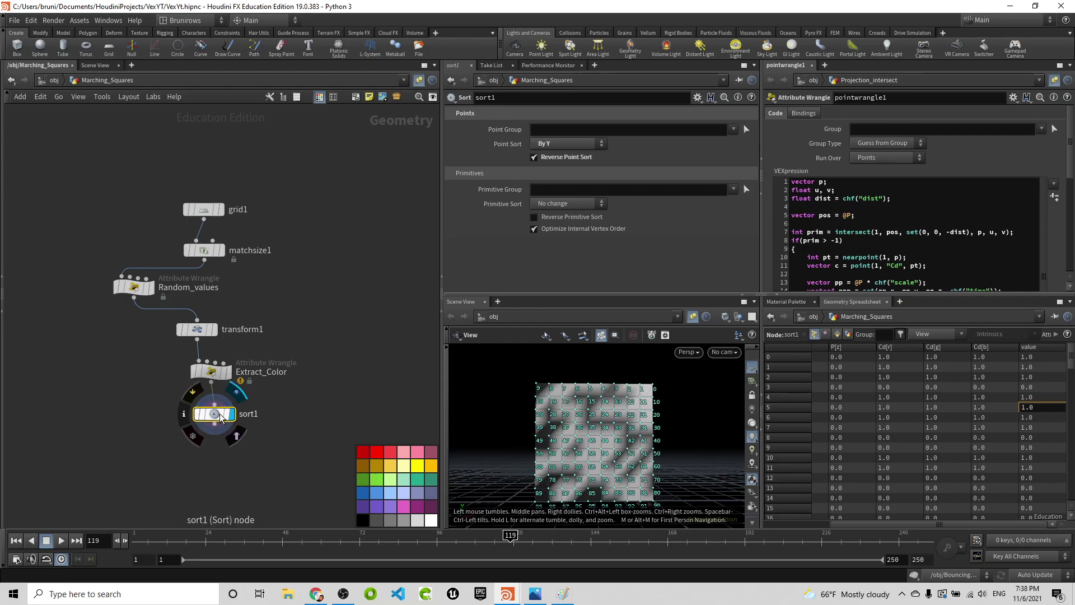
Duplicate sort1 as sort2 directly below it and zoom in on the point grid
middle_drag(220, 417, 213, 342)
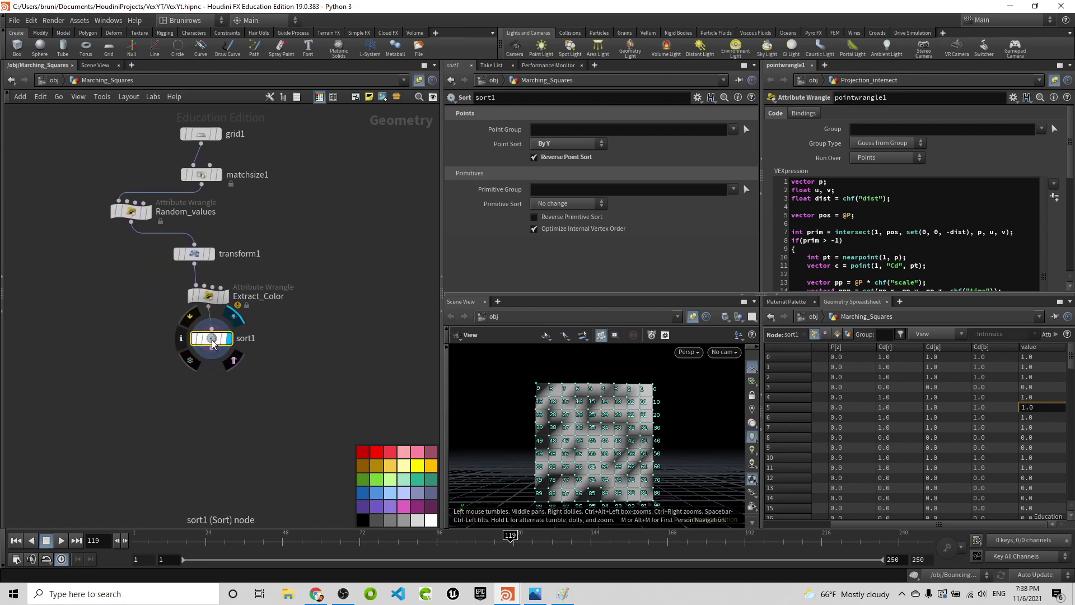
alt+drag(212, 339, 212, 385)
drag(212, 347, 220, 375)
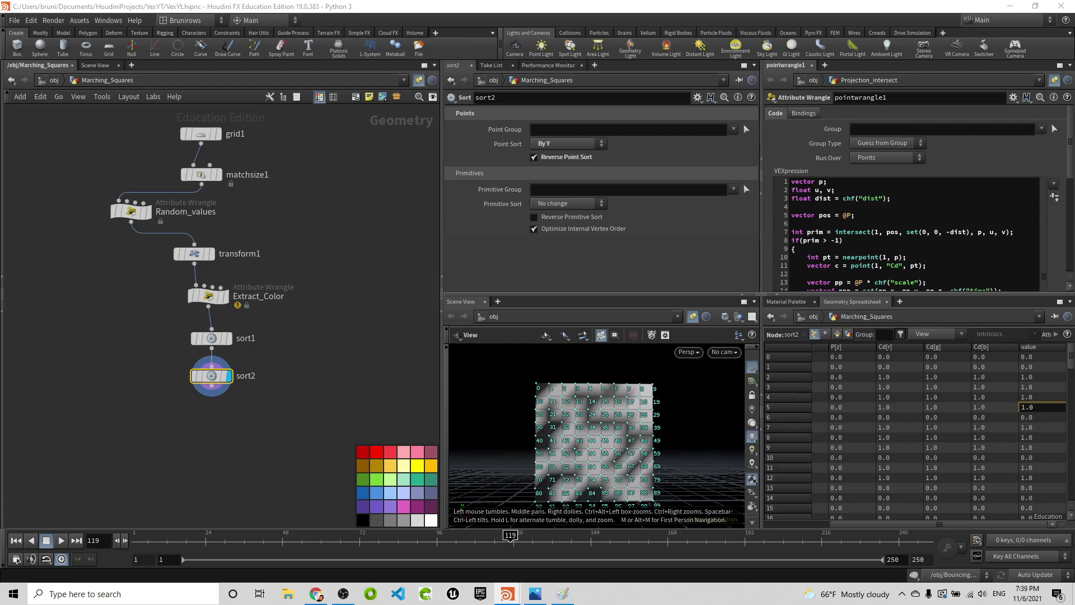
right_drag(606, 423, 574, 420)
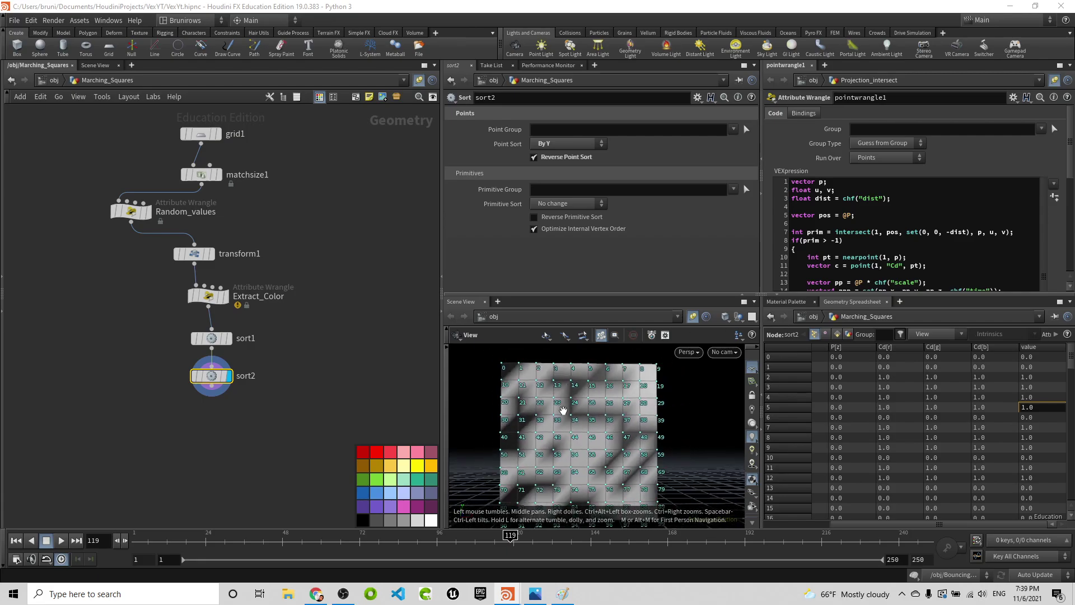
Add a displayed delete1 after sort2 with pattern * and Keep Points enabled
drag(212, 394, 216, 407)
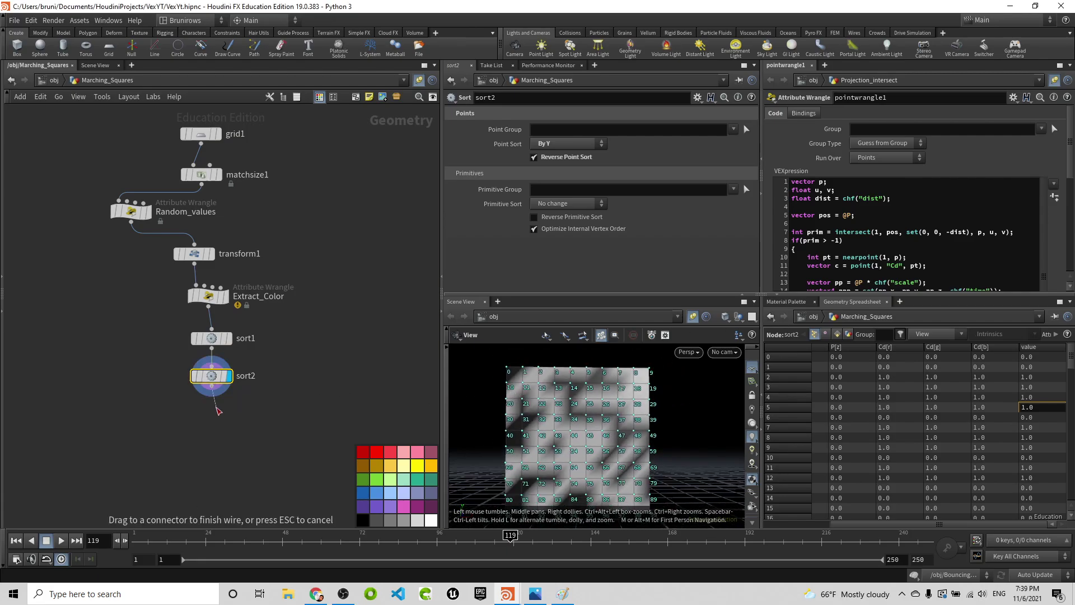
text(delete)
key(Return)
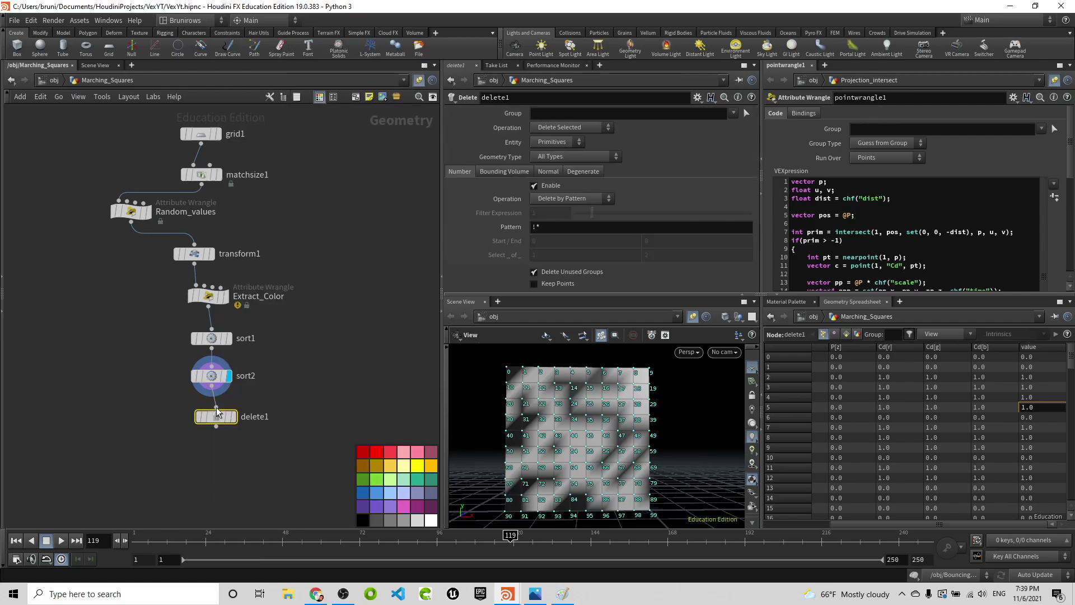
click(234, 417)
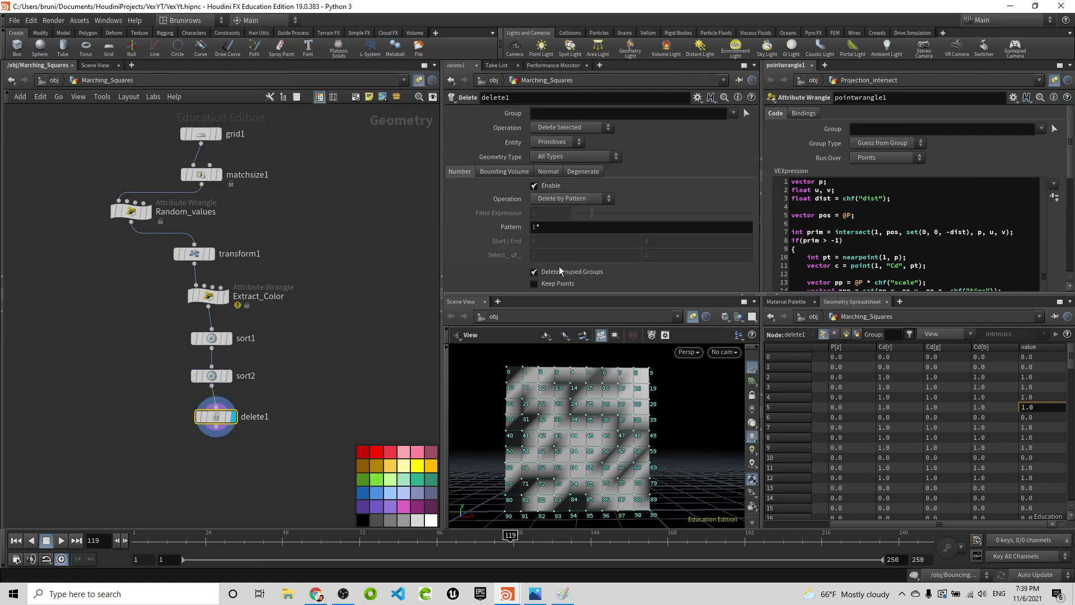
click(535, 226)
text(!)
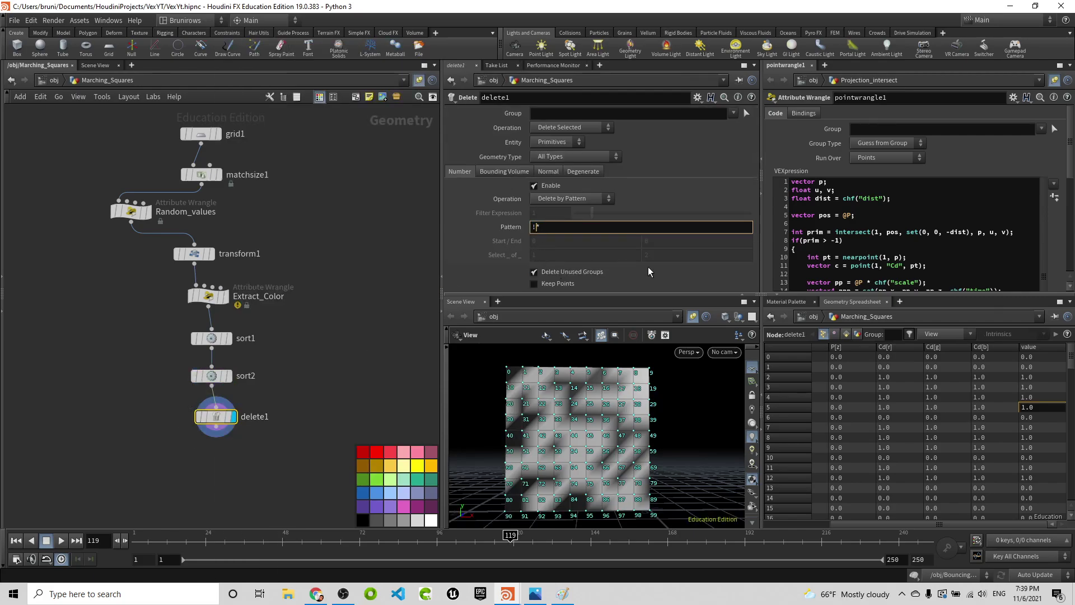
key(BackSpace)
key(Return)
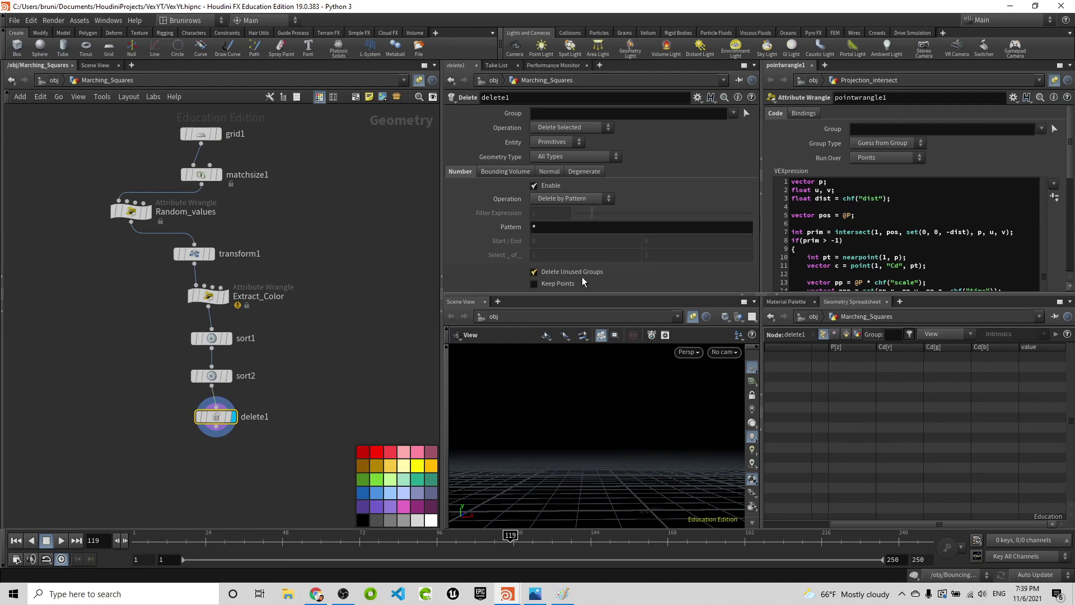
click(534, 284)
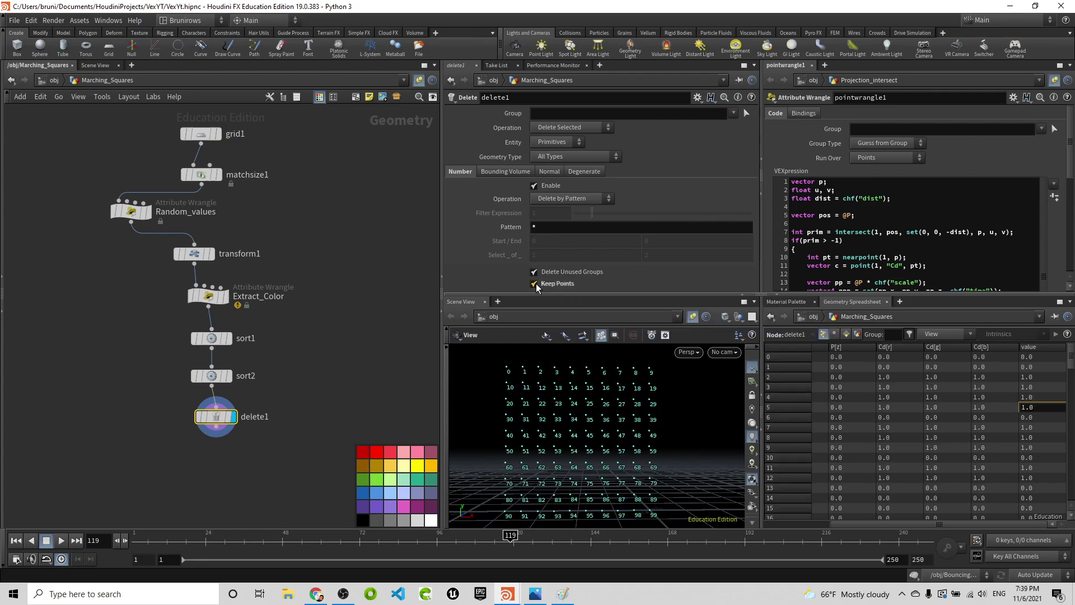
drag(622, 466, 615, 448)
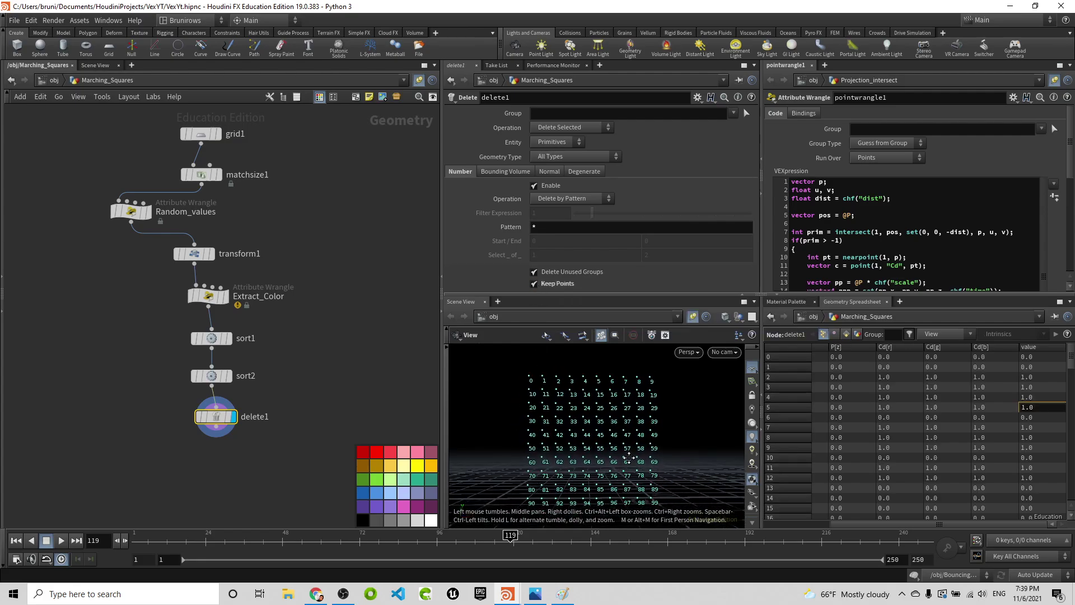
click(221, 440)
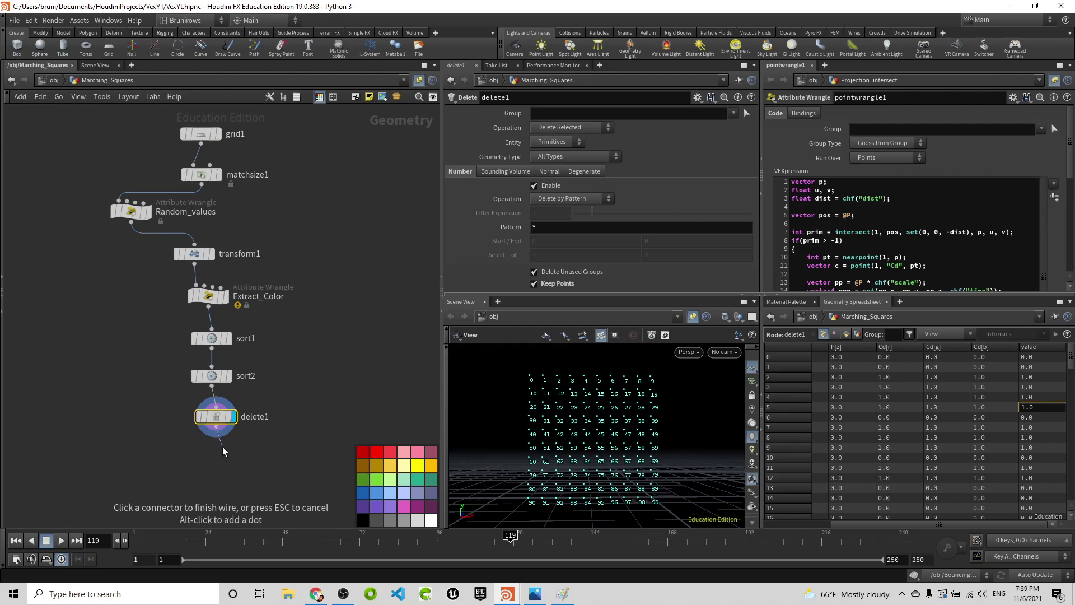
Add a displayed point wrangle named Draw_Lines below delete1, then switch to Paint
key(Tab)
text(wrangle)
key(Return)
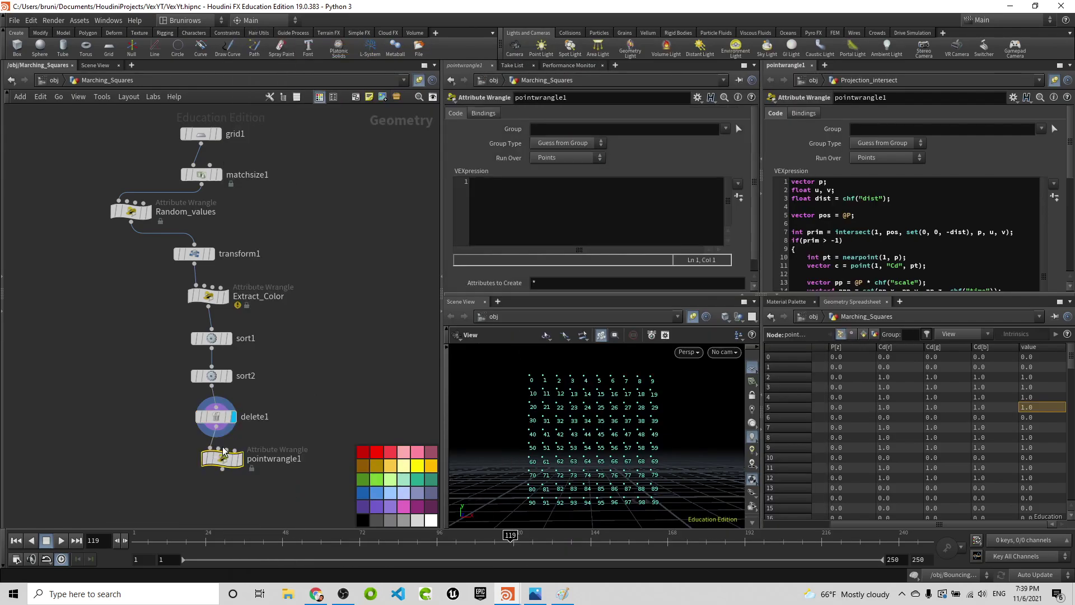
double_click(261, 459)
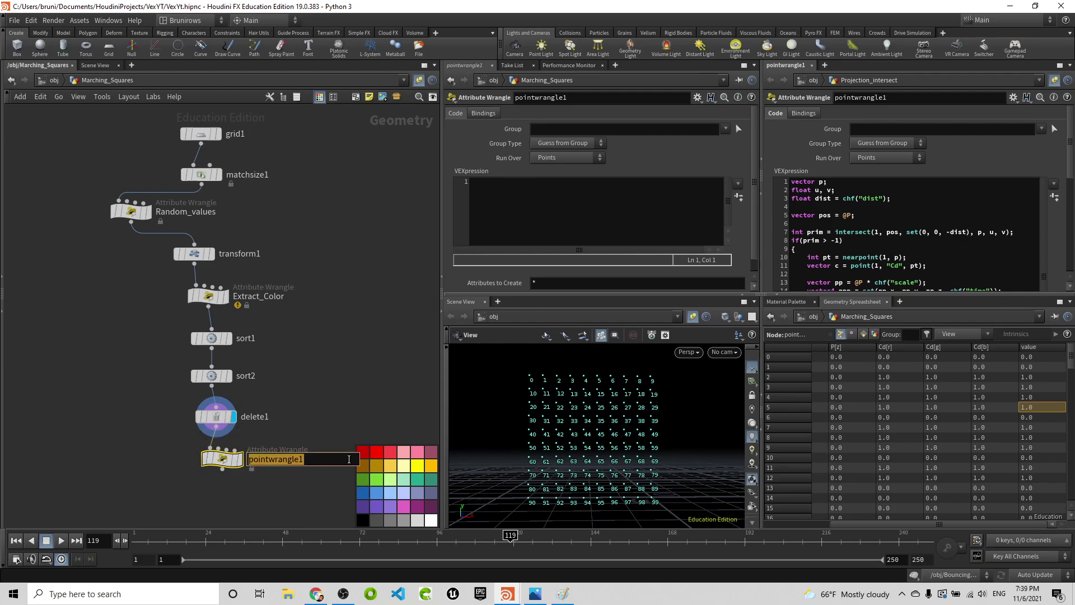
text(Caluc)
key(BackSpace)
key(BackSpace)
text(raw_Lines)
key(Return)
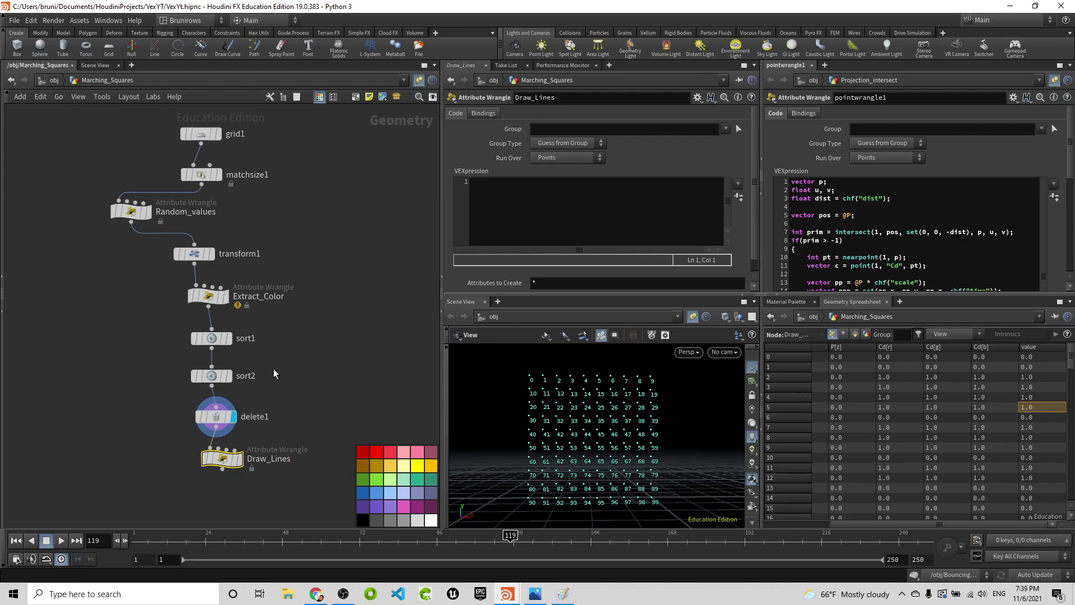
click(244, 463)
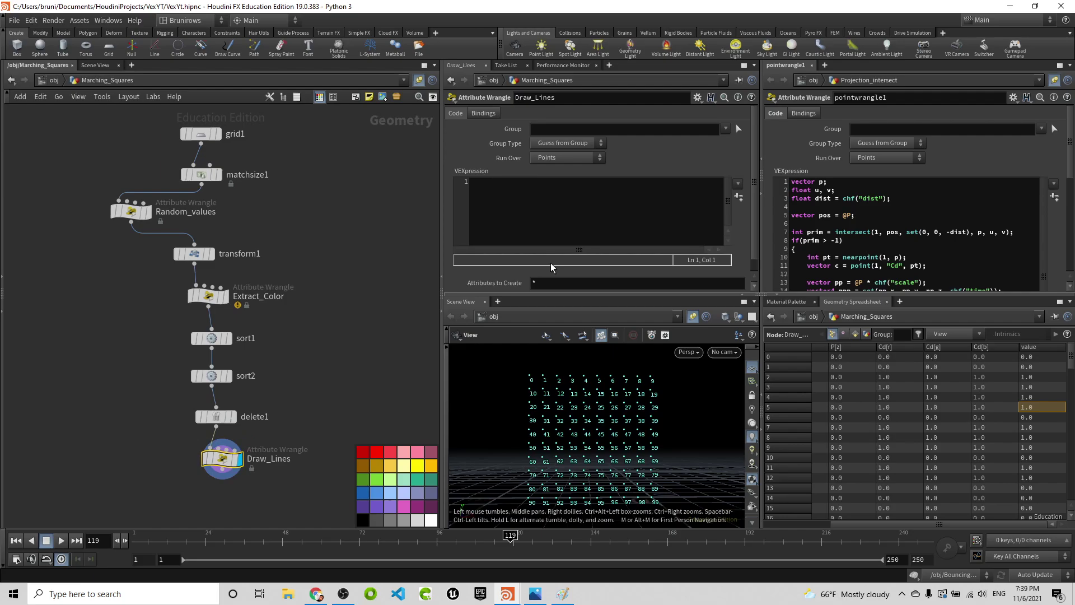
key(alt+Tab)
key(alt+Tab)
key(alt+Tab)
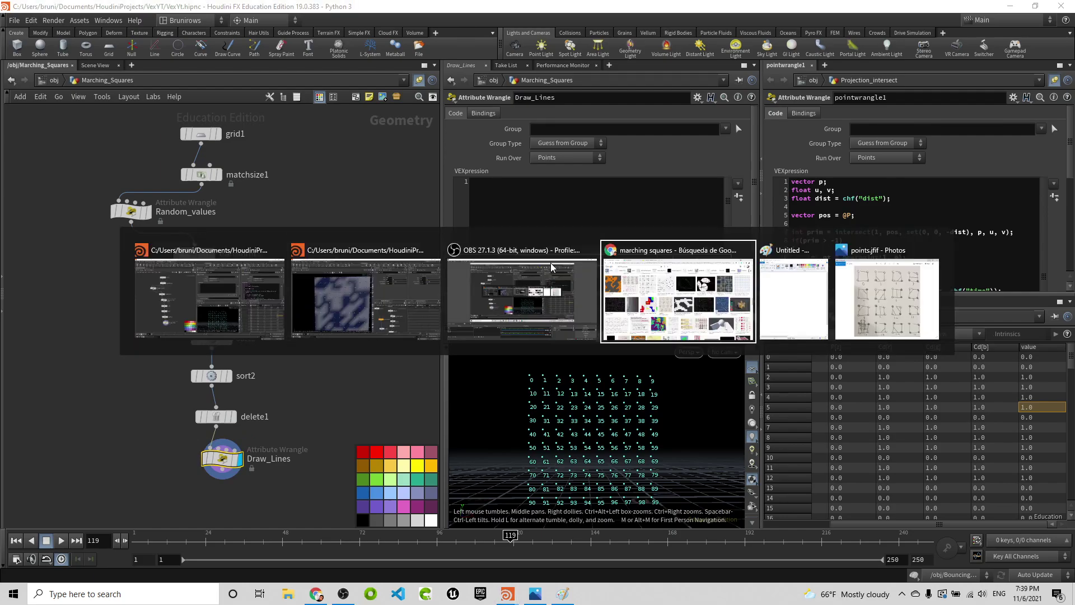
key(alt+Tab)
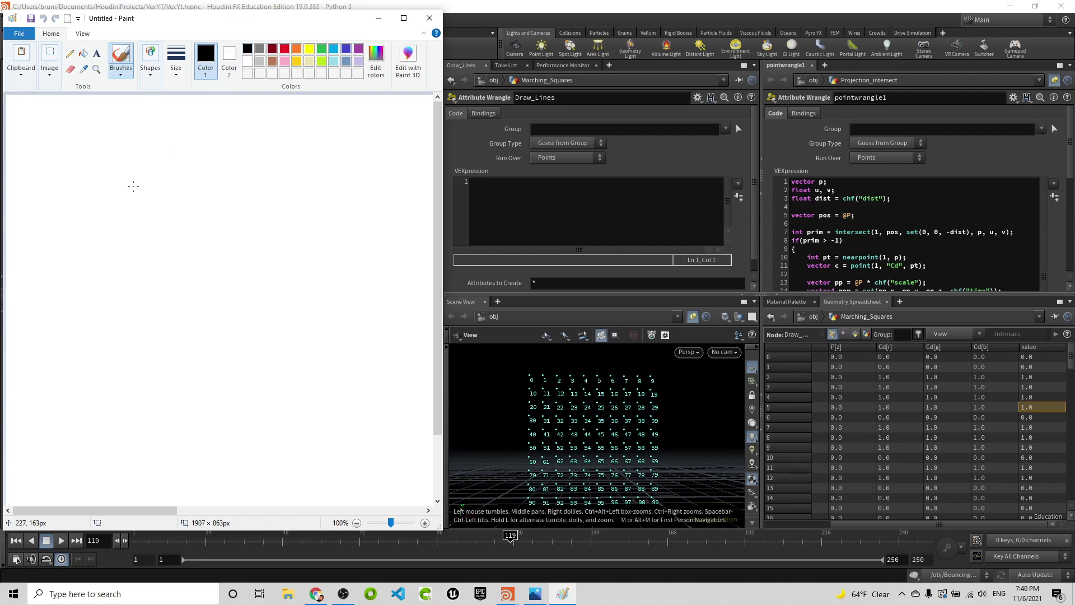
Draw four black circles at the corners of a square
drag(131, 184, 134, 180)
drag(334, 177, 341, 174)
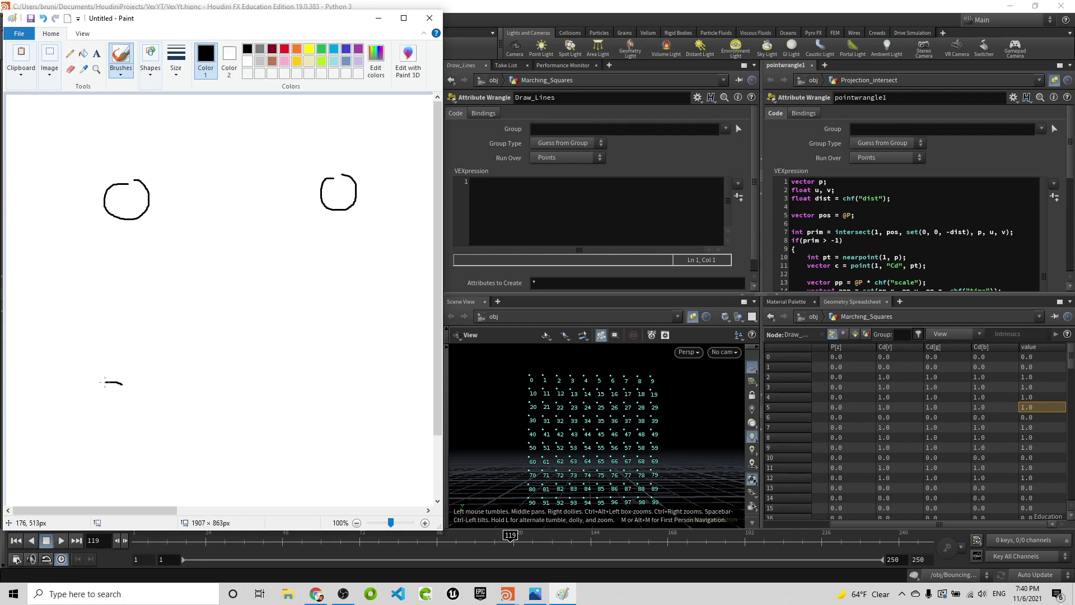
drag(104, 382, 124, 376)
drag(342, 377, 340, 366)
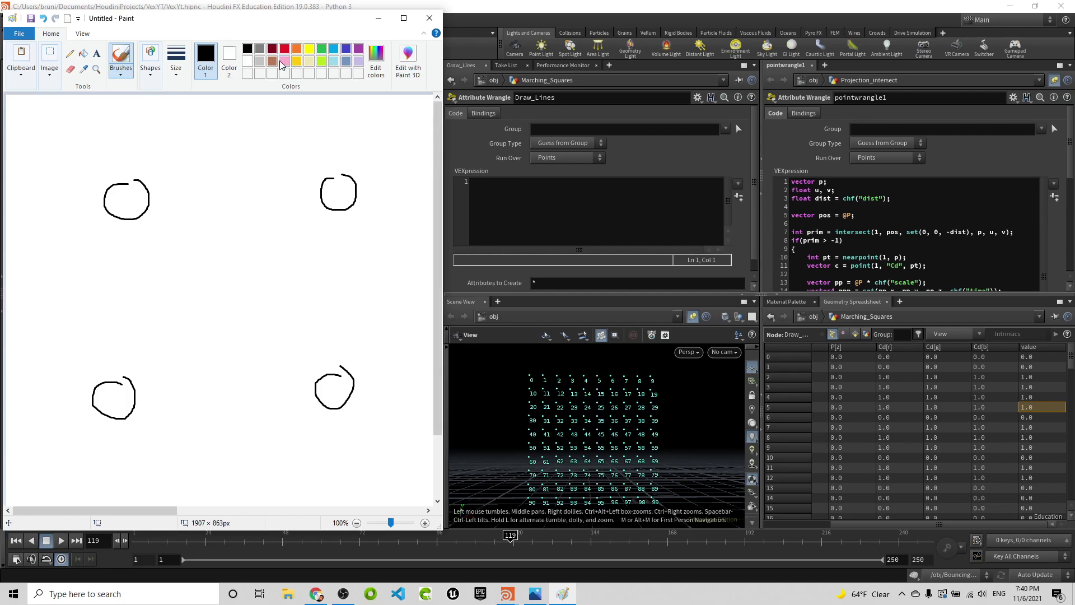
Label the circles 0, 1, 10 and 11 in red
click(285, 49)
drag(112, 150, 120, 149)
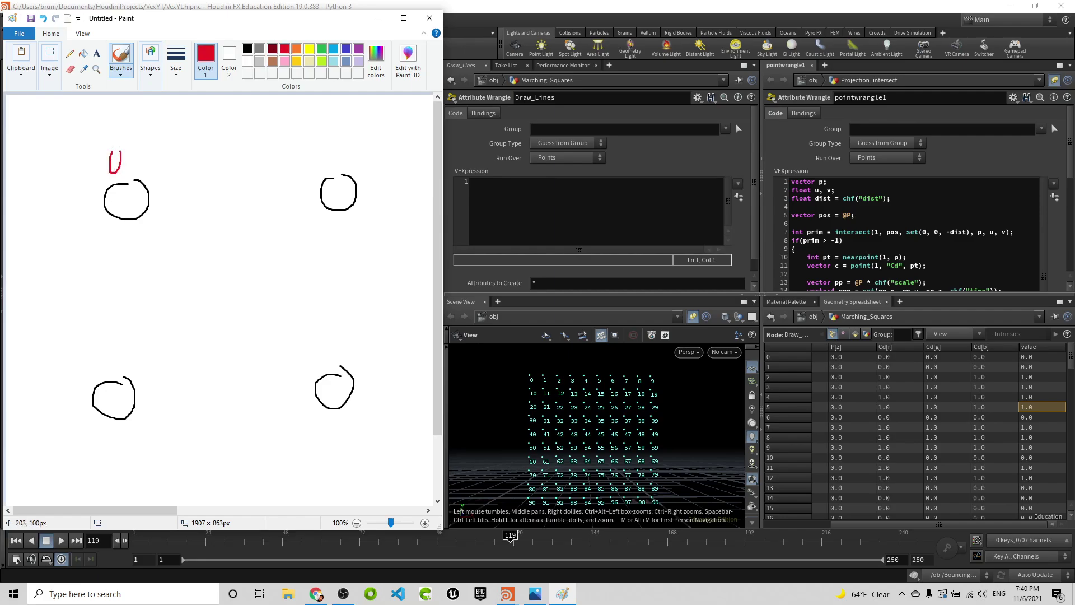
drag(326, 146, 324, 165)
mouse_move(92, 354)
mouse_down()
mouse_move(93, 372)
mouse_move(108, 372)
mouse_up()
key(ctrl+z)
mouse_move(87, 354)
mouse_down()
mouse_move(85, 376)
mouse_move(100, 348)
mouse_move(100, 369)
mouse_up()
drag(310, 354, 313, 367)
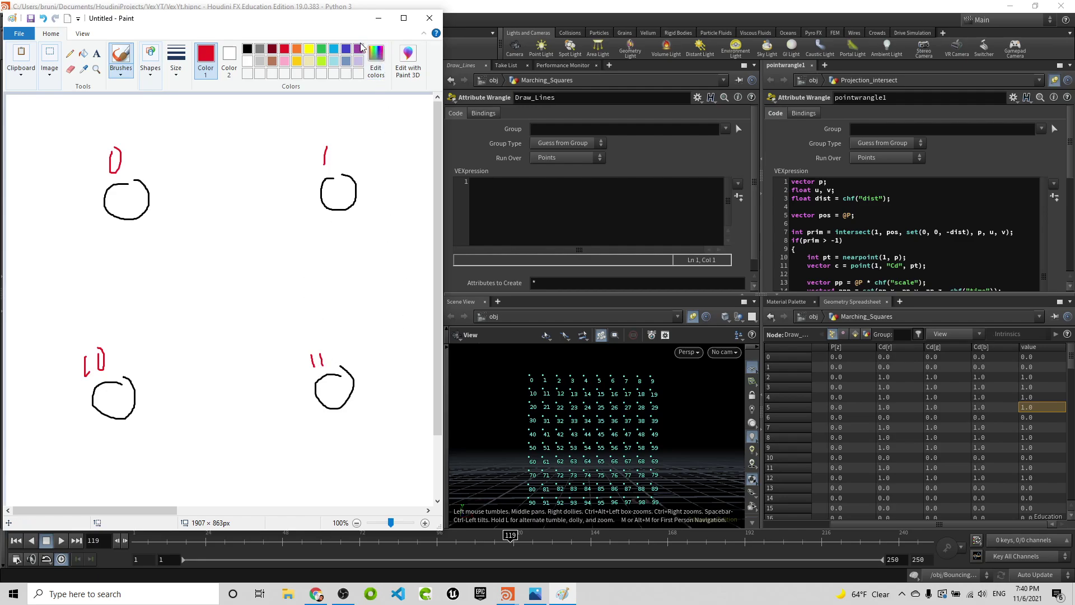
Mark each circle in blue, filling in the bottom-right one
click(345, 49)
drag(126, 191, 127, 195)
drag(345, 185, 342, 183)
drag(115, 388, 120, 385)
mouse_move(328, 379)
mouse_down()
mouse_move(337, 404)
mouse_move(326, 392)
mouse_up()
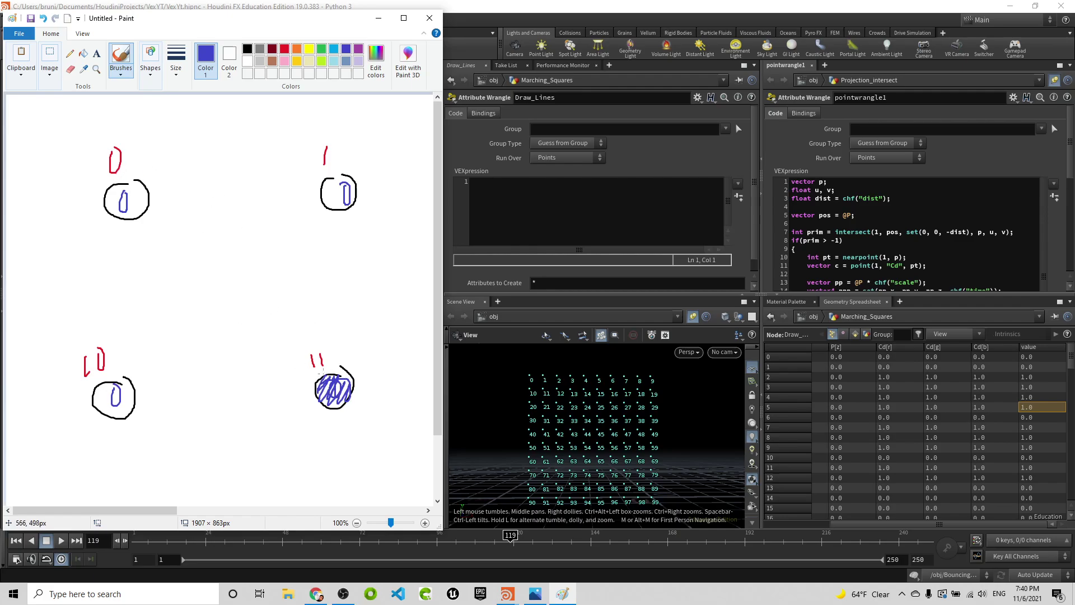
Connect the circles with red lines on the left, right and top
click(284, 48)
mouse_move(129, 226)
mouse_down()
mouse_move(127, 380)
mouse_move(304, 391)
mouse_up()
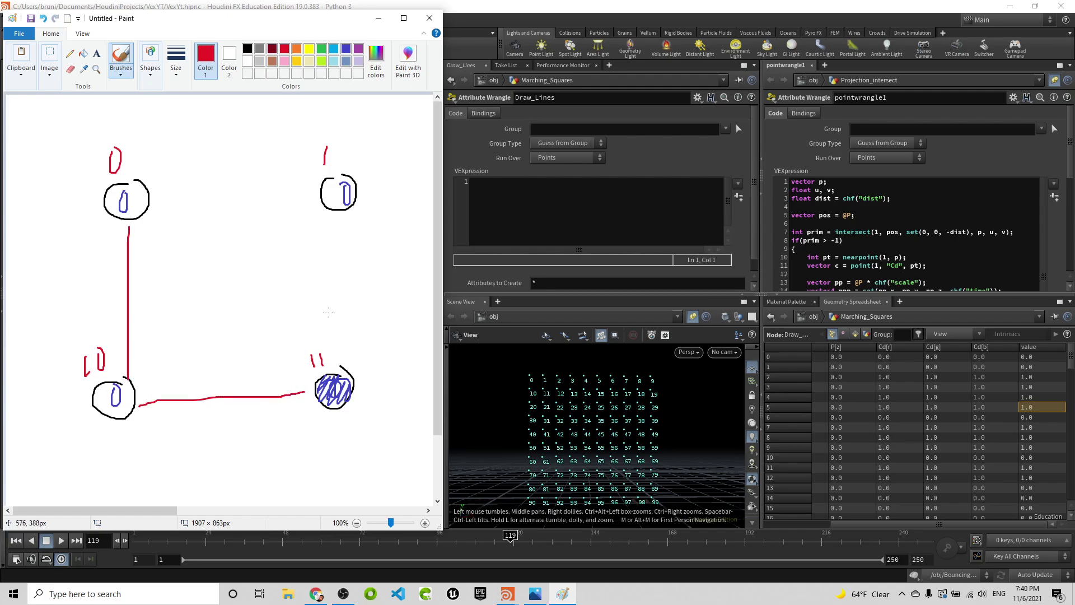
drag(341, 221, 339, 365)
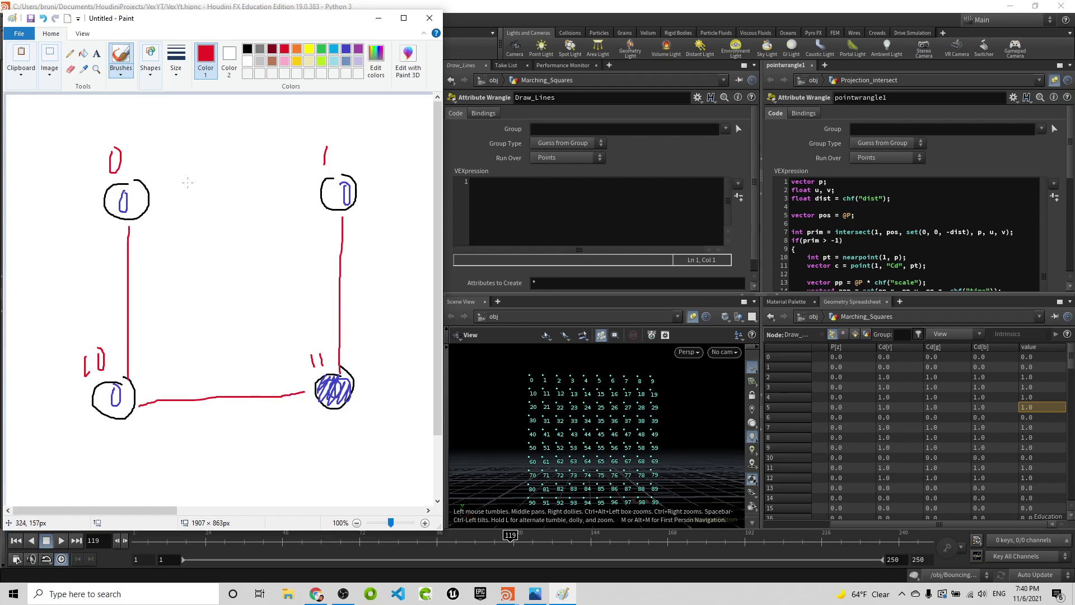
drag(156, 198, 322, 192)
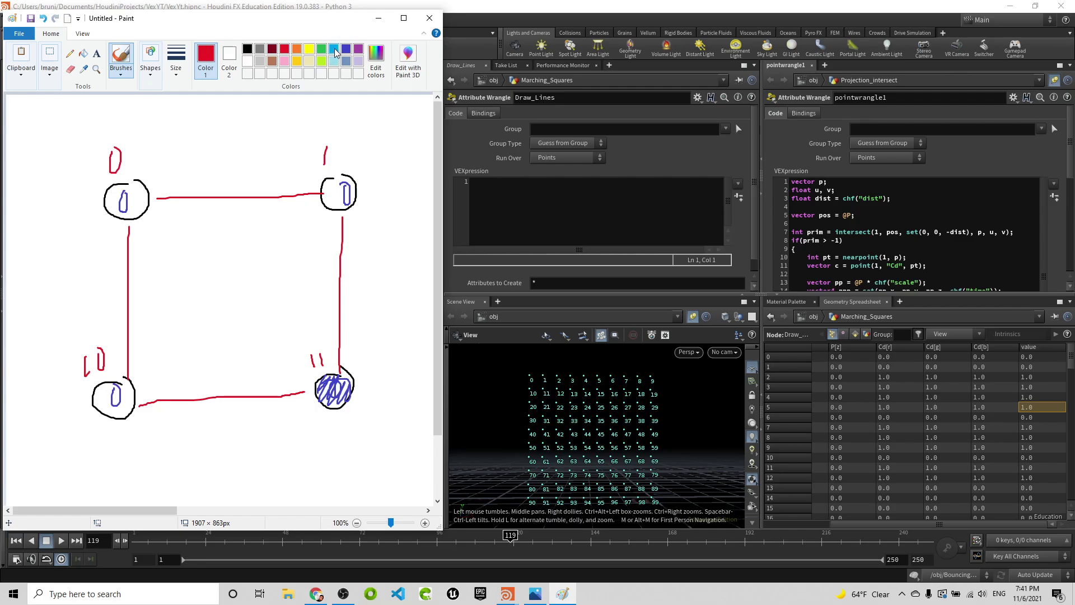
Draw a light-blue diagonal across the bottom-right corner and label the edges a, b, c, d
click(335, 50)
drag(220, 397, 338, 285)
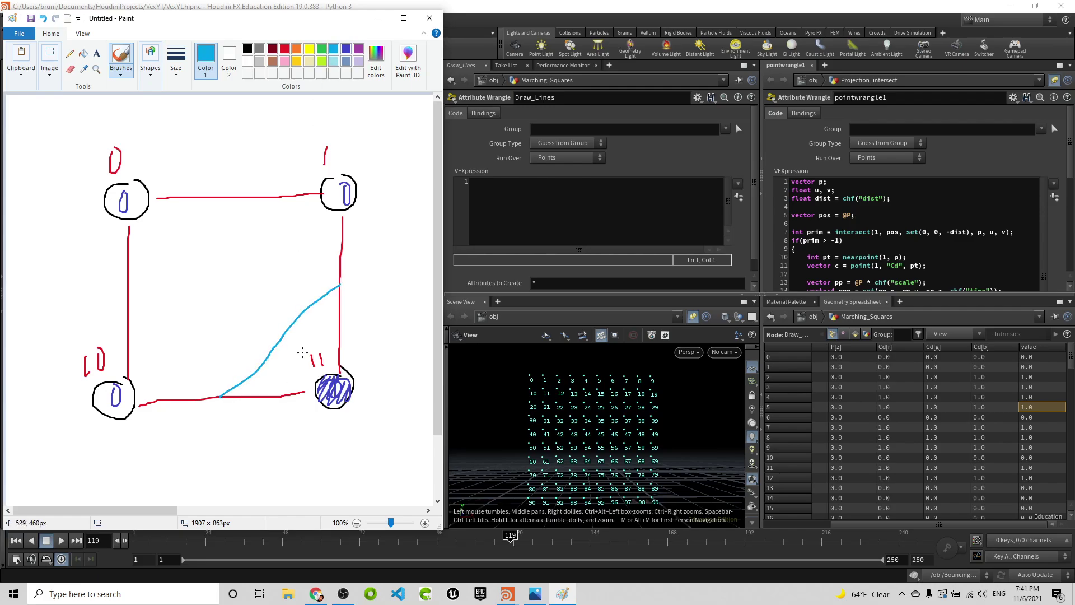
mouse_move(221, 413)
mouse_down()
mouse_move(297, 446)
mouse_move(384, 408)
mouse_move(392, 313)
mouse_move(349, 289)
mouse_up()
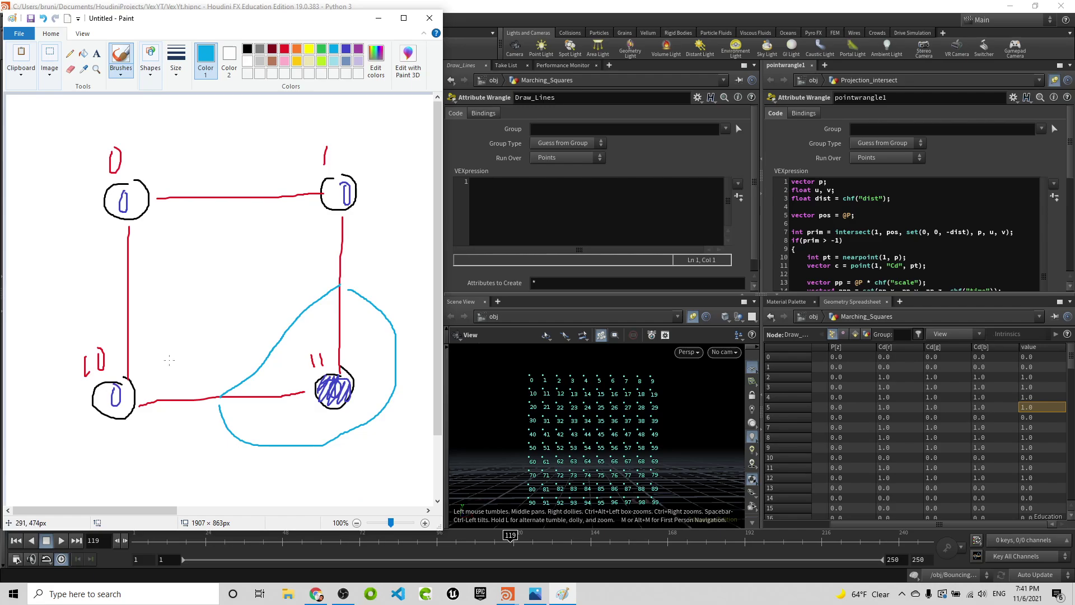
key(ctrl+z)
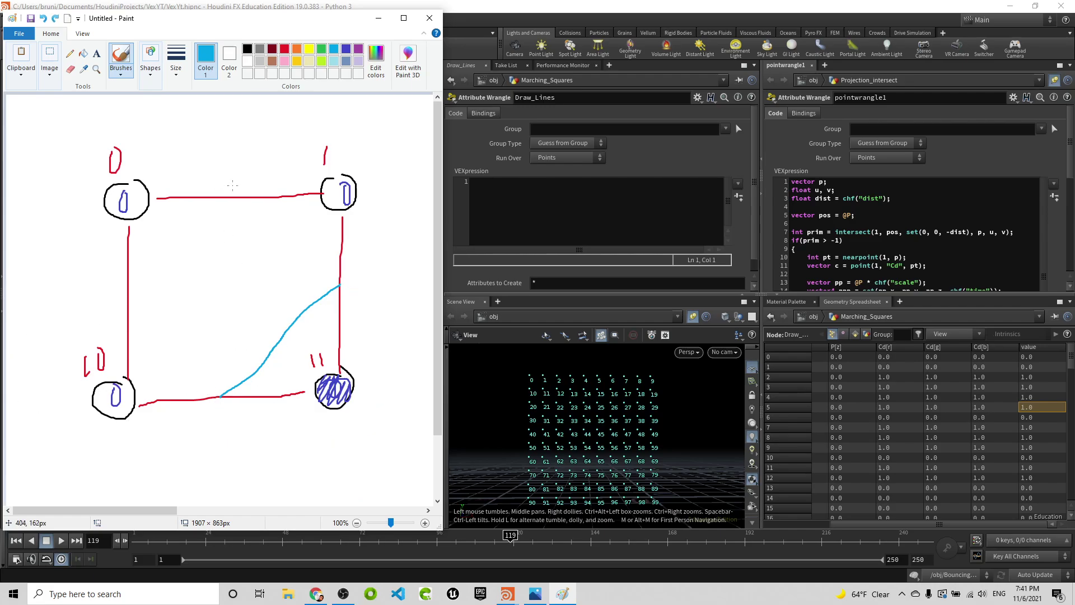
drag(234, 176, 241, 184)
drag(353, 268, 355, 288)
drag(232, 415, 234, 416)
drag(106, 287, 108, 250)
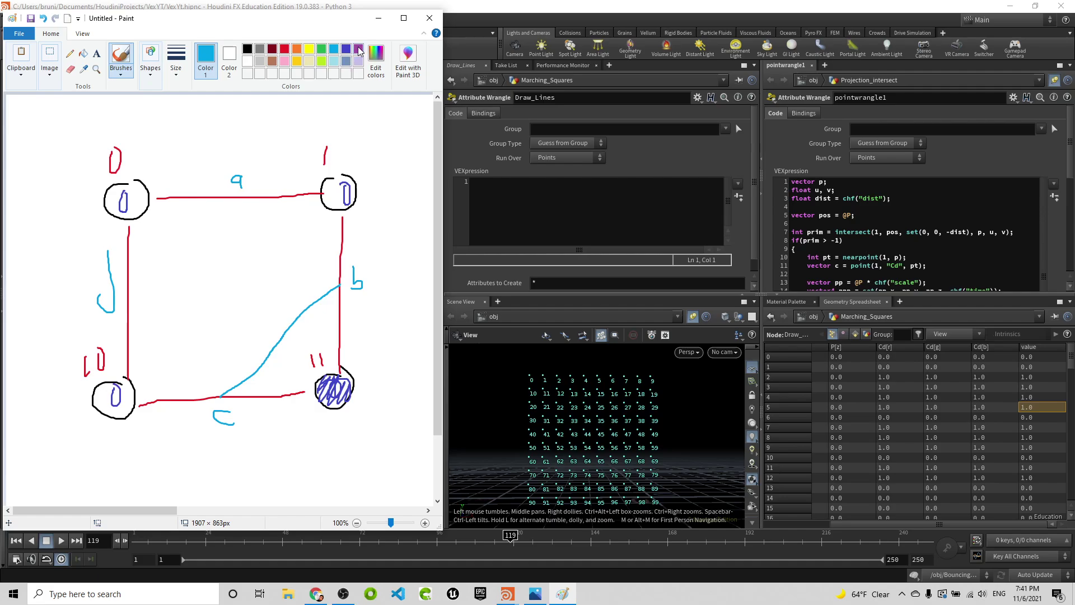
Mark the square's width in purple and label it rez
click(358, 49)
drag(127, 138, 316, 134)
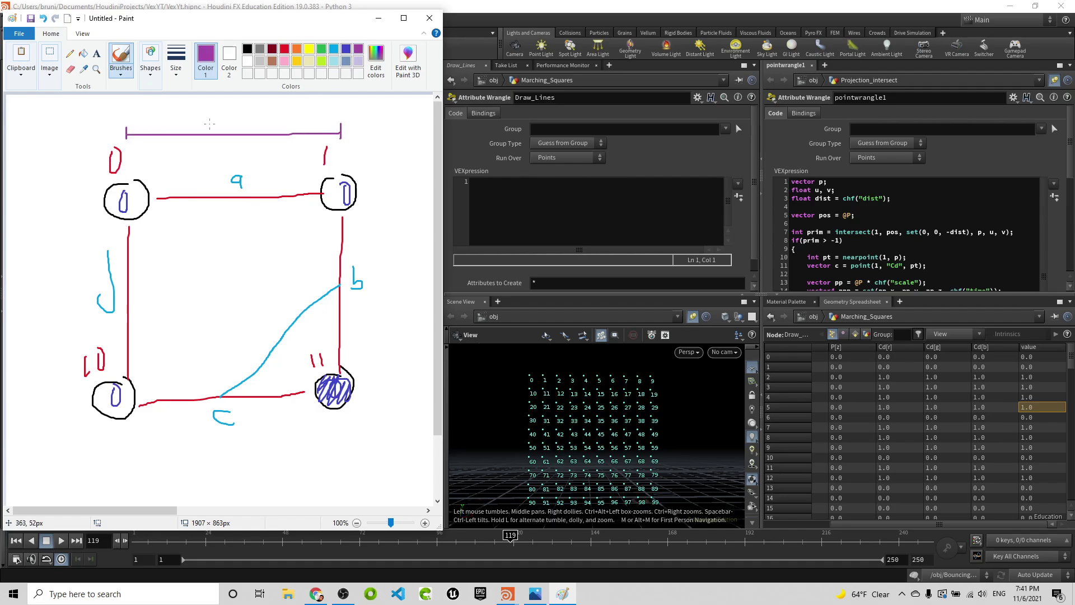
mouse_move(220, 124)
mouse_down()
mouse_move(241, 115)
mouse_move(257, 130)
mouse_move(278, 116)
mouse_move(267, 134)
mouse_move(284, 133)
mouse_up()
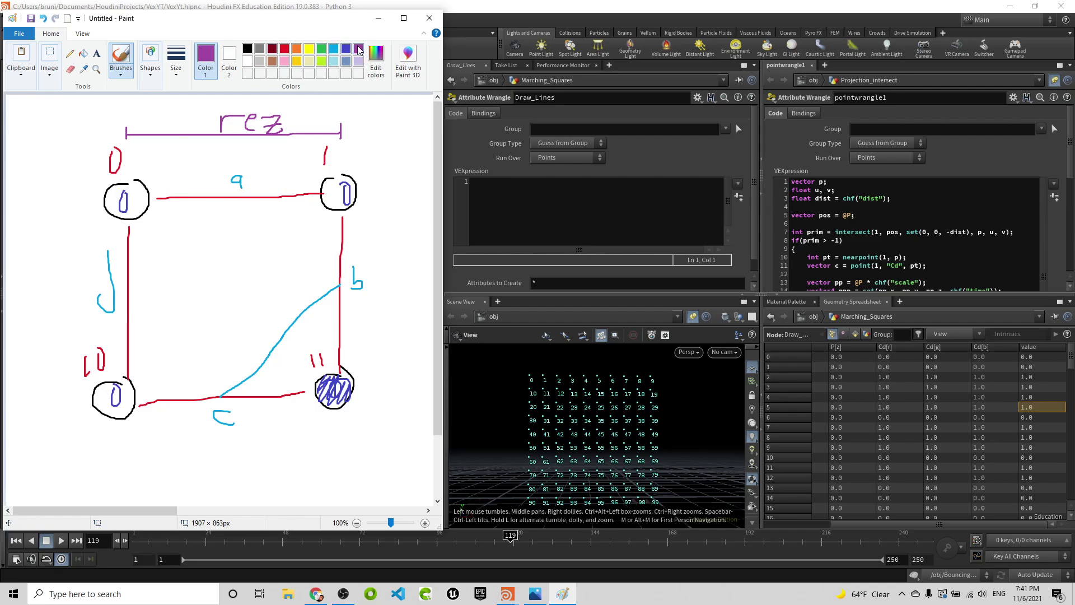
Circle the top-left point and annotate it x-y and @p
drag(94, 202, 104, 204)
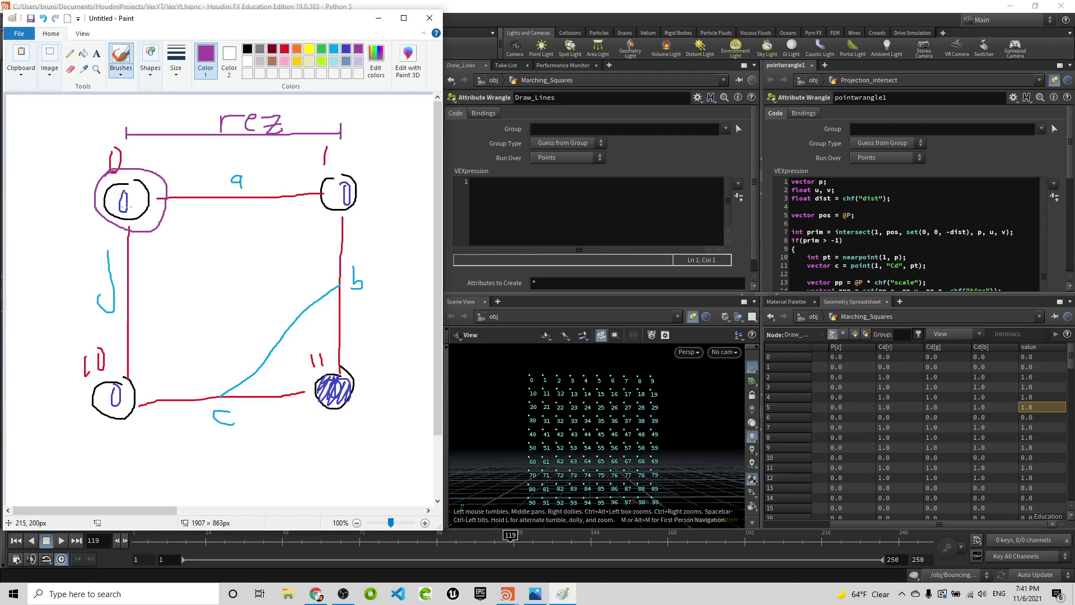
drag(152, 151, 171, 160)
drag(180, 151, 185, 171)
mouse_move(58, 124)
mouse_down()
mouse_move(71, 134)
mouse_move(53, 136)
mouse_move(84, 127)
mouse_up()
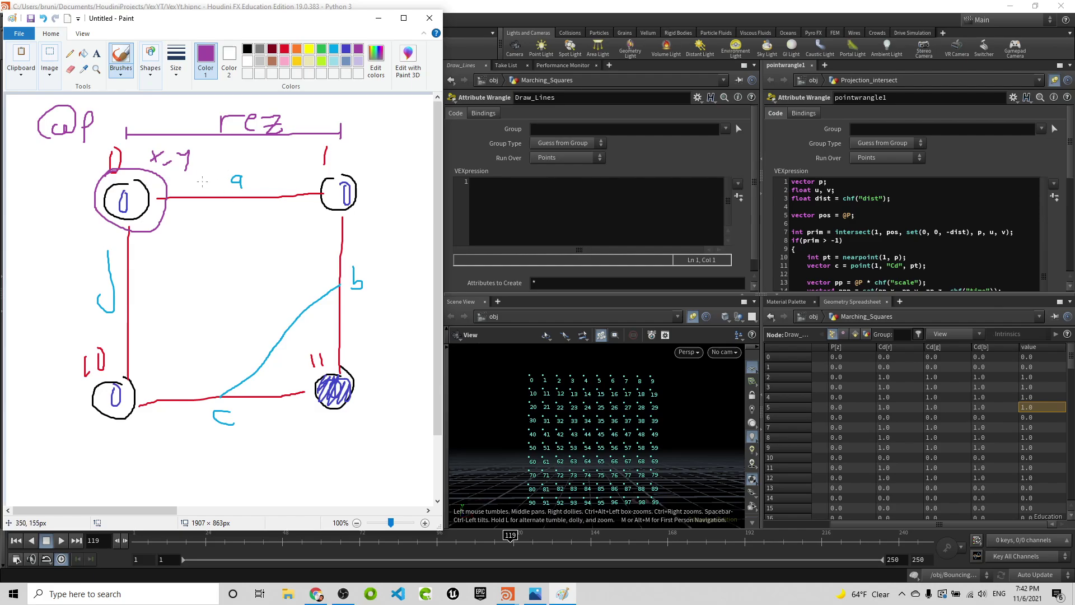
Write the edge midpoint formula @P.x+rez/2, @p.y below the top edge
mouse_move(208, 213)
mouse_down()
mouse_move(226, 226)
mouse_move(227, 215)
mouse_move(248, 224)
mouse_move(239, 225)
mouse_move(260, 213)
mouse_up()
click(229, 223)
mouse_move(269, 215)
mouse_down()
mouse_move(303, 226)
mouse_move(290, 245)
mouse_move(318, 228)
mouse_move(345, 240)
mouse_move(365, 230)
mouse_move(366, 243)
mouse_up()
click(351, 227)
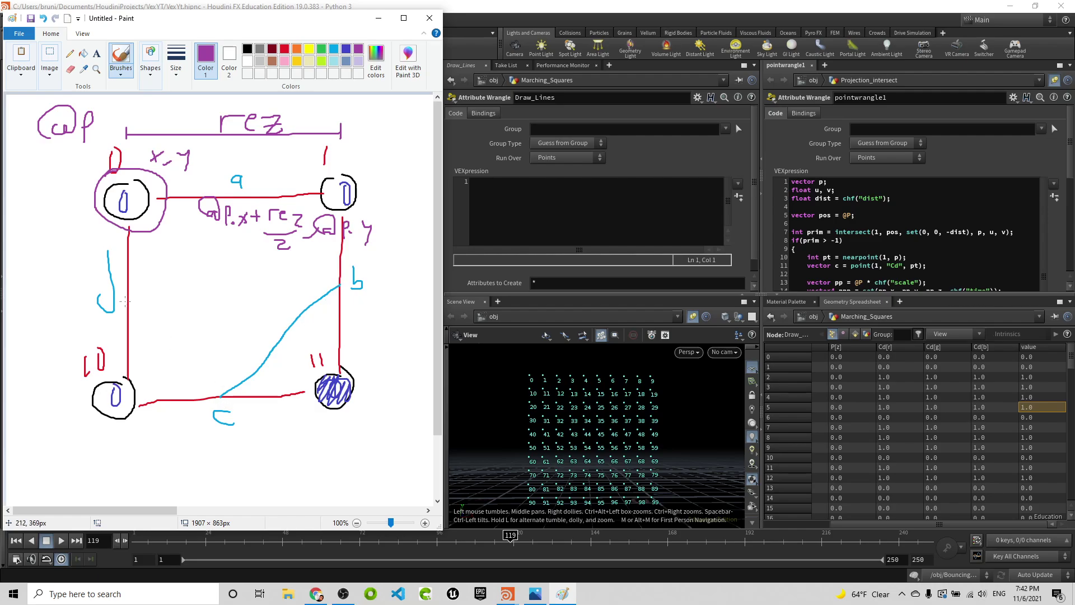
Draw a smaller purple square below with its two left corner circles filled
scroll(332, 306, down, 3)
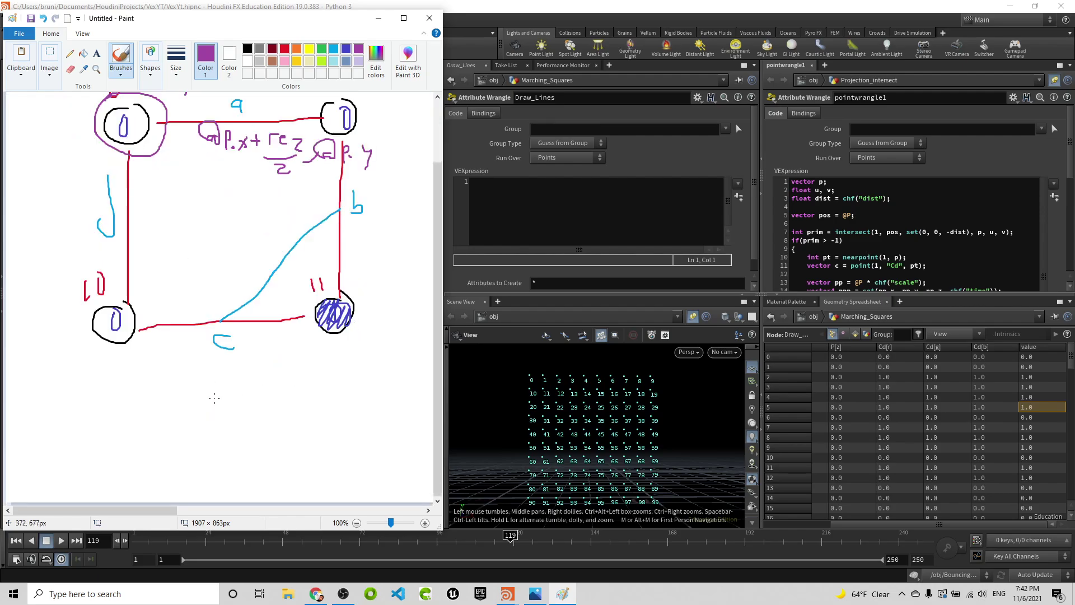
drag(215, 398, 222, 409)
drag(346, 400, 354, 416)
drag(208, 479, 225, 481)
drag(318, 468, 333, 469)
drag(215, 405, 217, 433)
drag(220, 482, 220, 483)
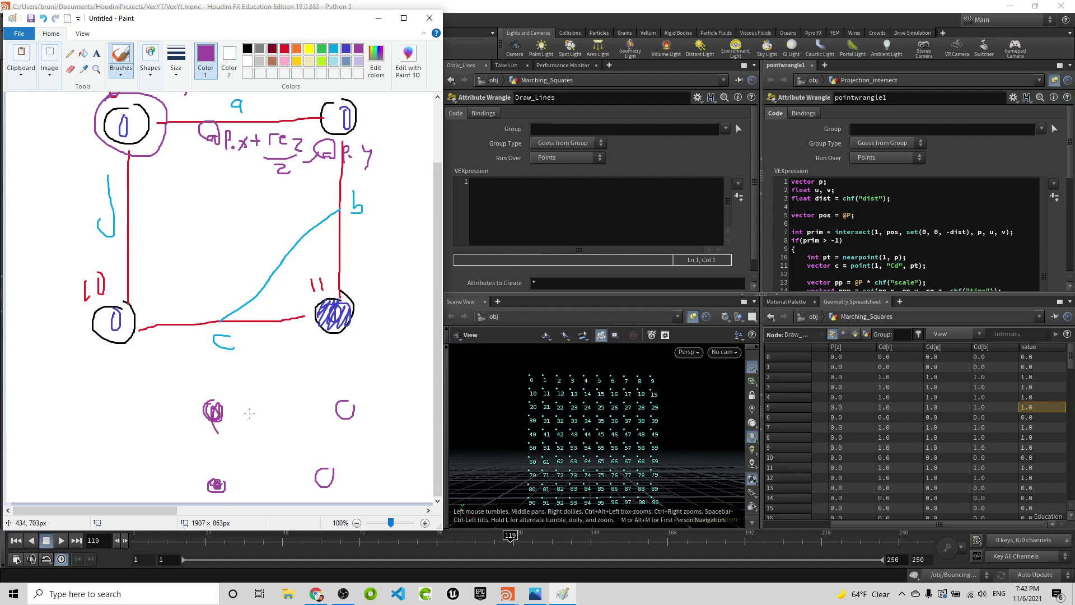
drag(227, 408, 318, 413)
mouse_move(214, 425)
mouse_down()
mouse_move(216, 468)
mouse_move(270, 494)
mouse_move(305, 492)
mouse_up()
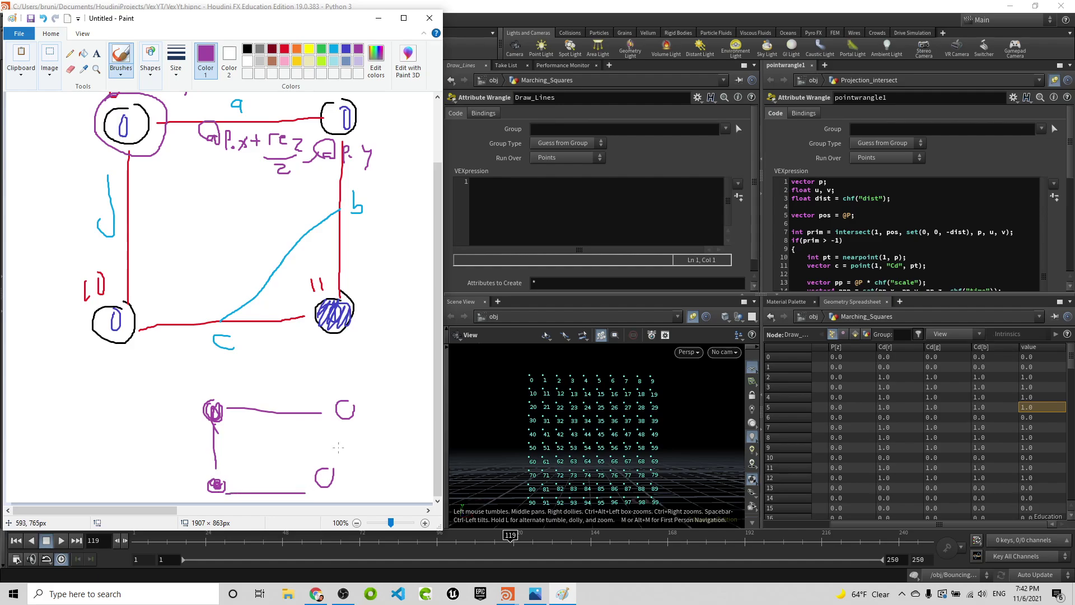
drag(342, 417, 333, 452)
Split the square with a light-blue vertical line and mark its top and bottom crossings
click(333, 49)
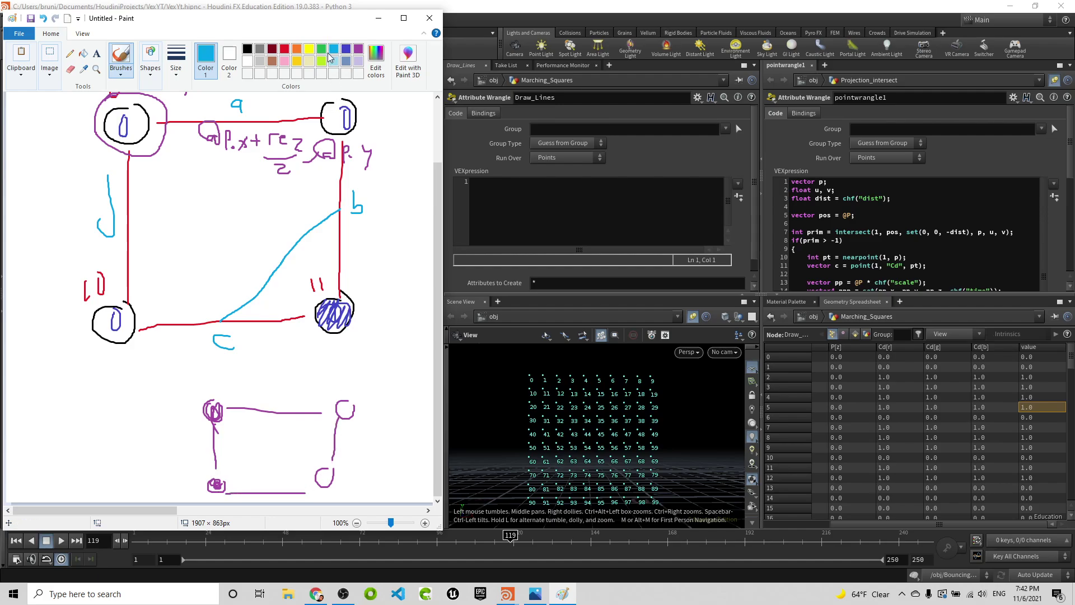
mouse_move(269, 493)
mouse_down()
mouse_move(276, 413)
mouse_move(258, 388)
mouse_move(190, 406)
mouse_move(197, 486)
mouse_move(261, 496)
mouse_up()
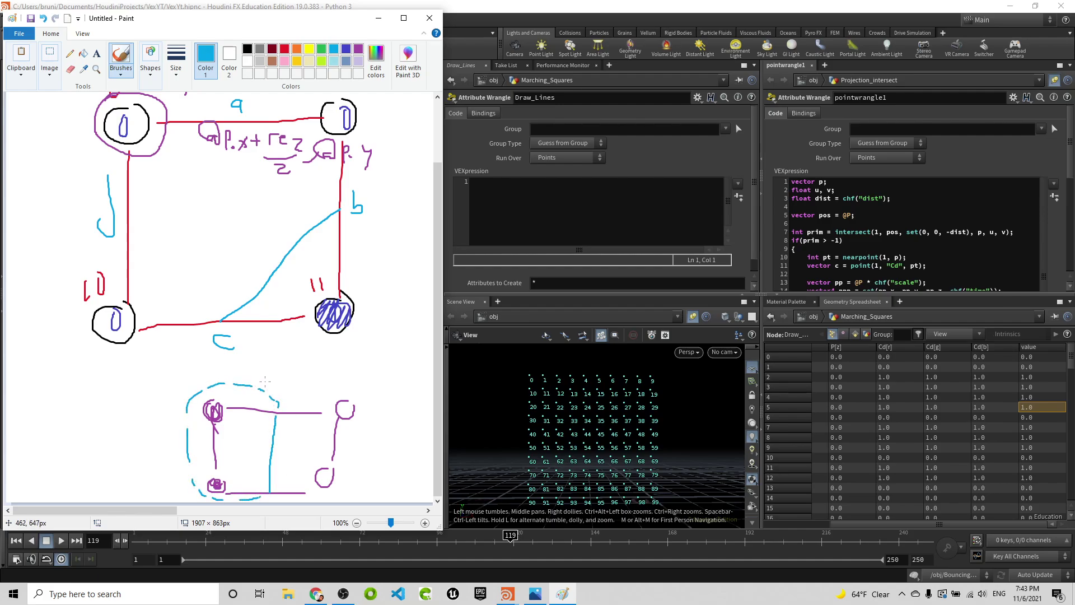
drag(285, 390, 282, 416)
drag(281, 479, 293, 493)
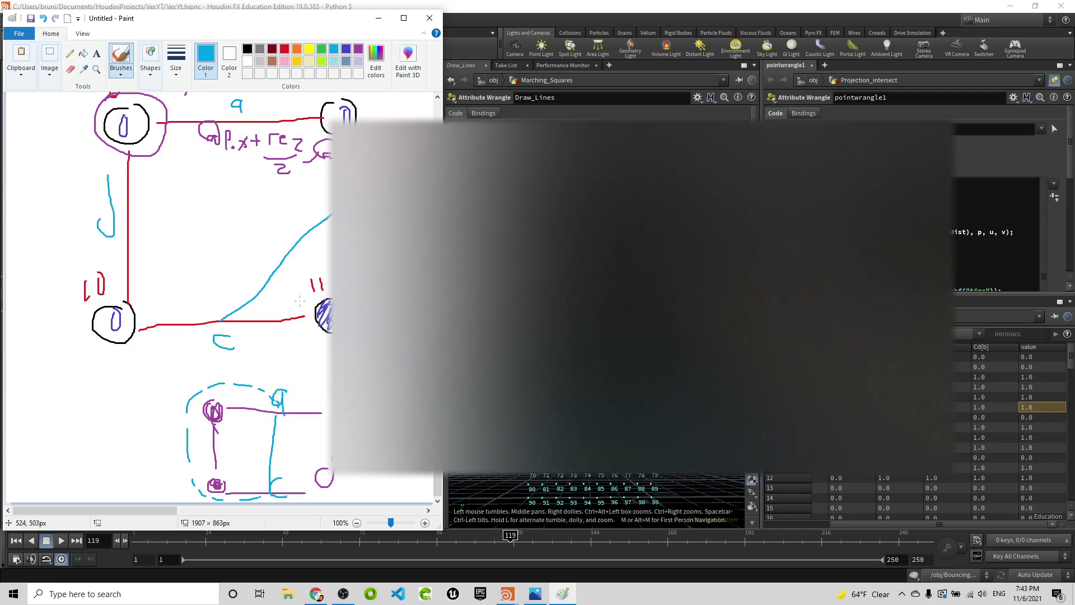
Close Photos and reopen points.jfif from File Explorer over the marching squares image results
key(alt+Tab)
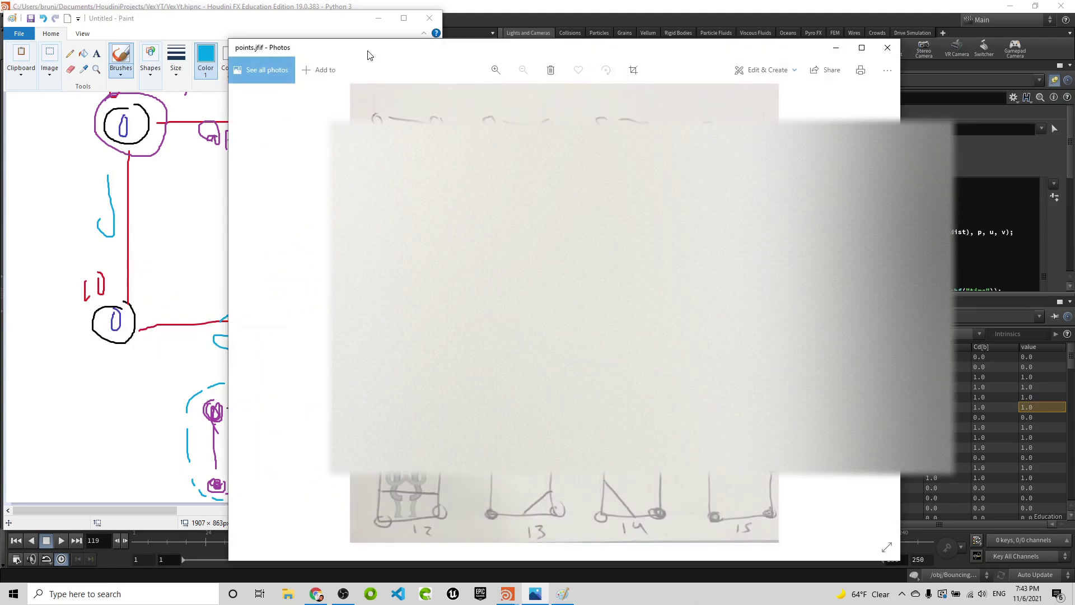
click(261, 69)
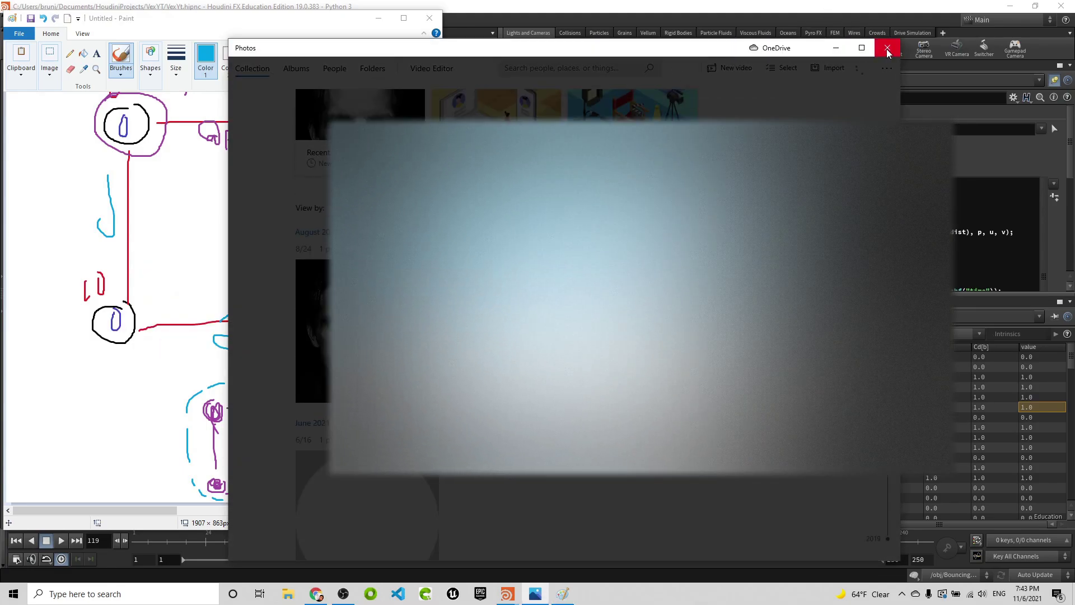
click(887, 50)
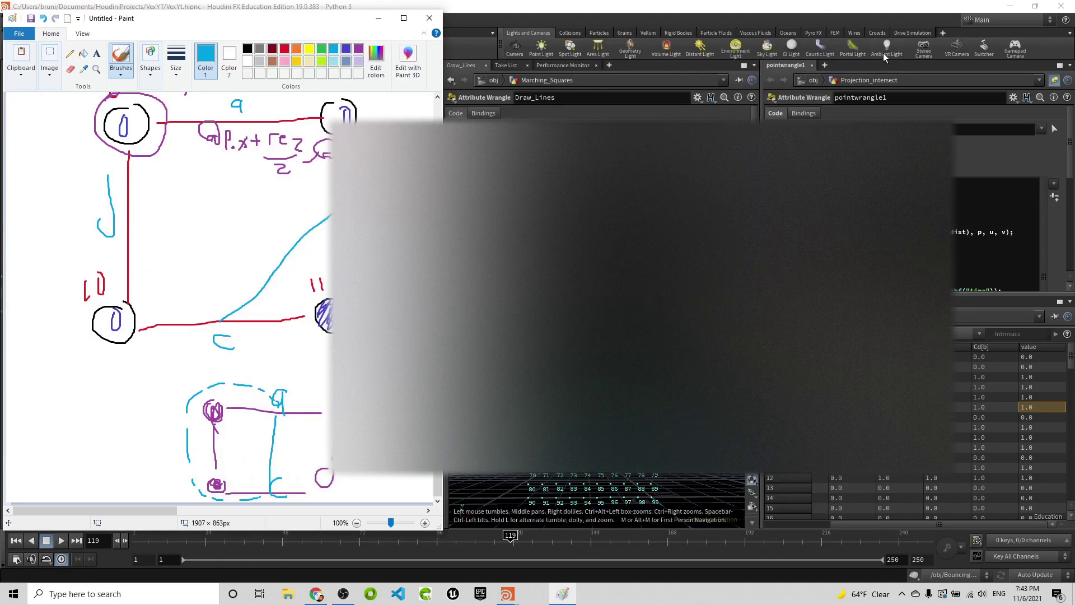
key(alt+Tab)
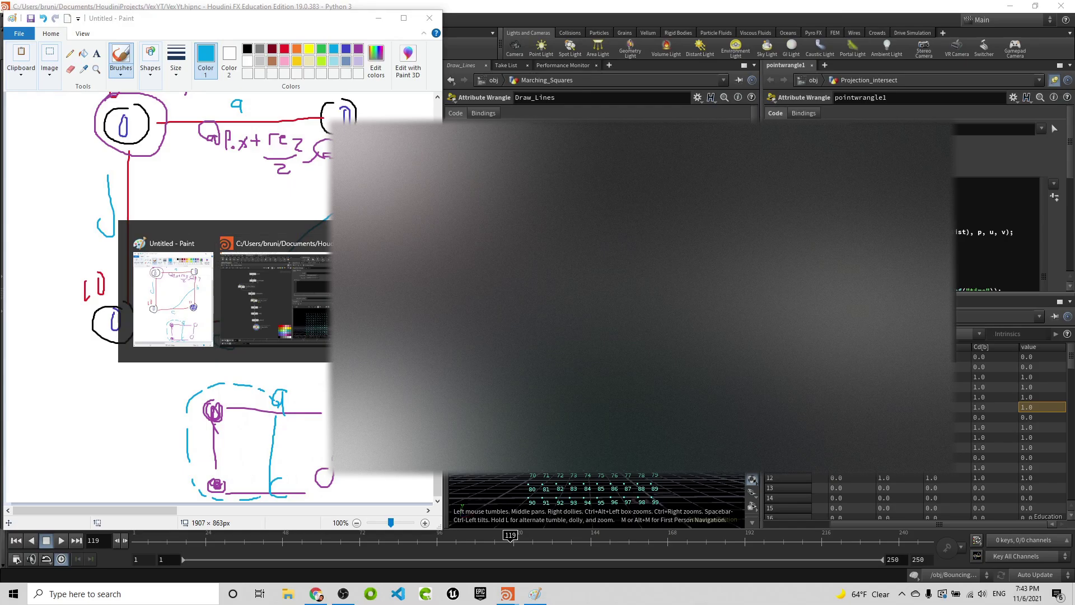
click(316, 593)
click(289, 595)
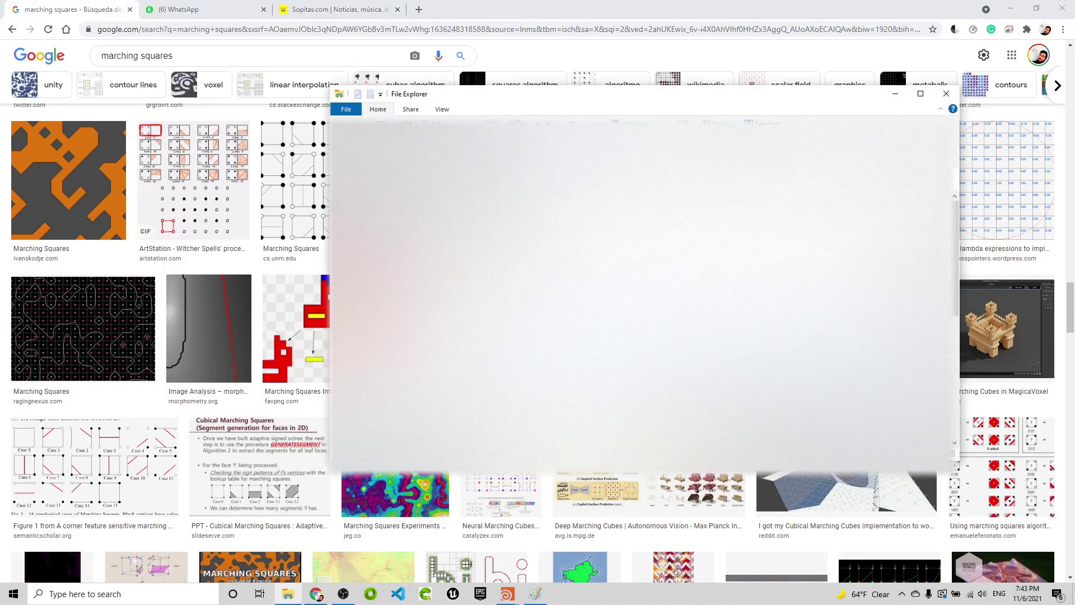
key(Return)
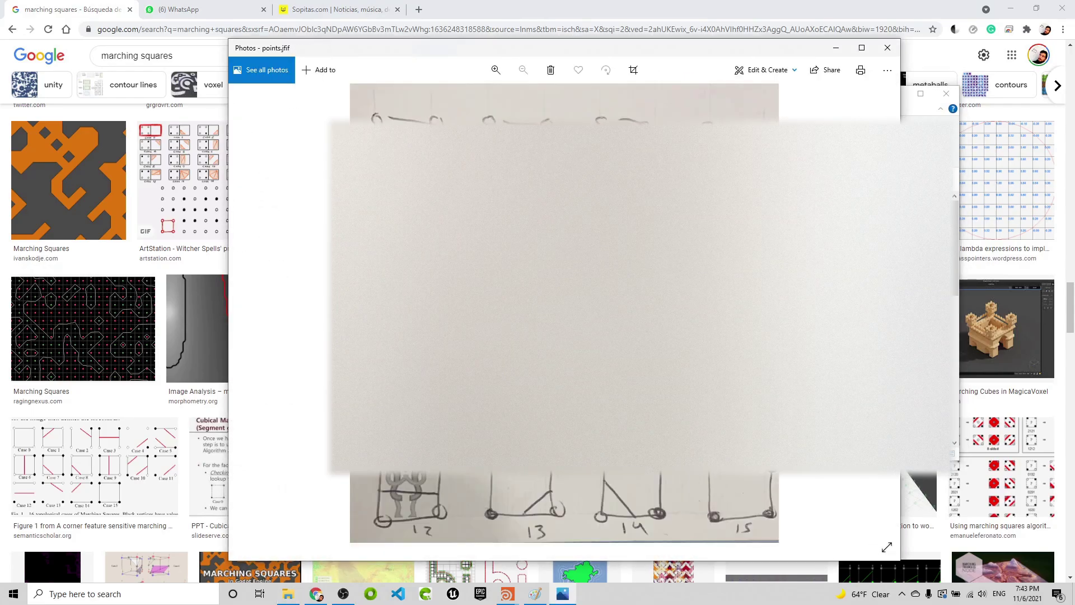
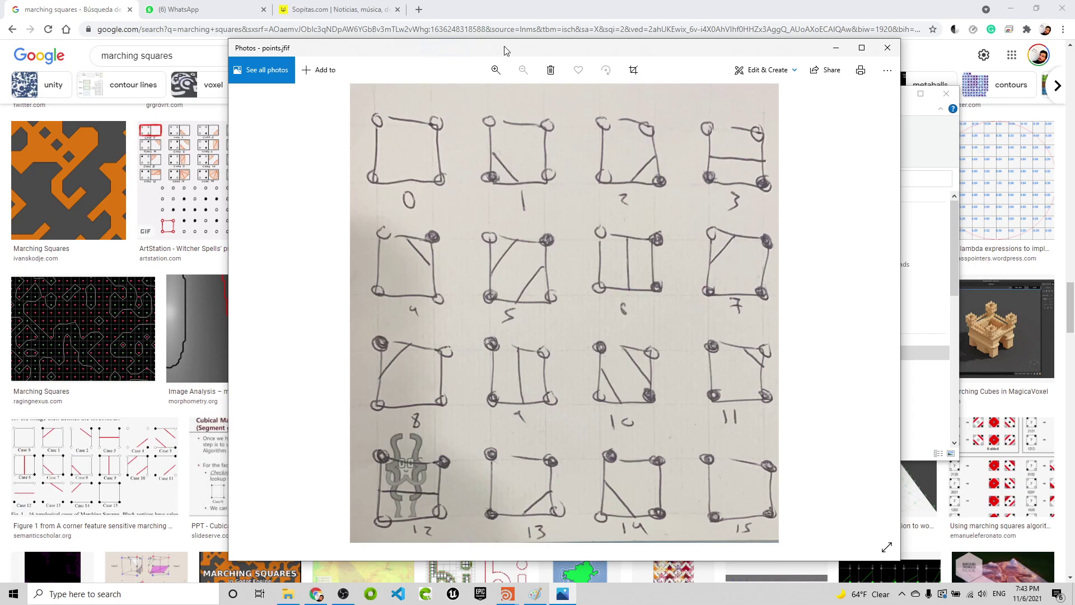
Minimize Chrome and close the Photos case sheet and Paint sketch to bring Houdini's Draw_Lines wrangle forward
click(1012, 10)
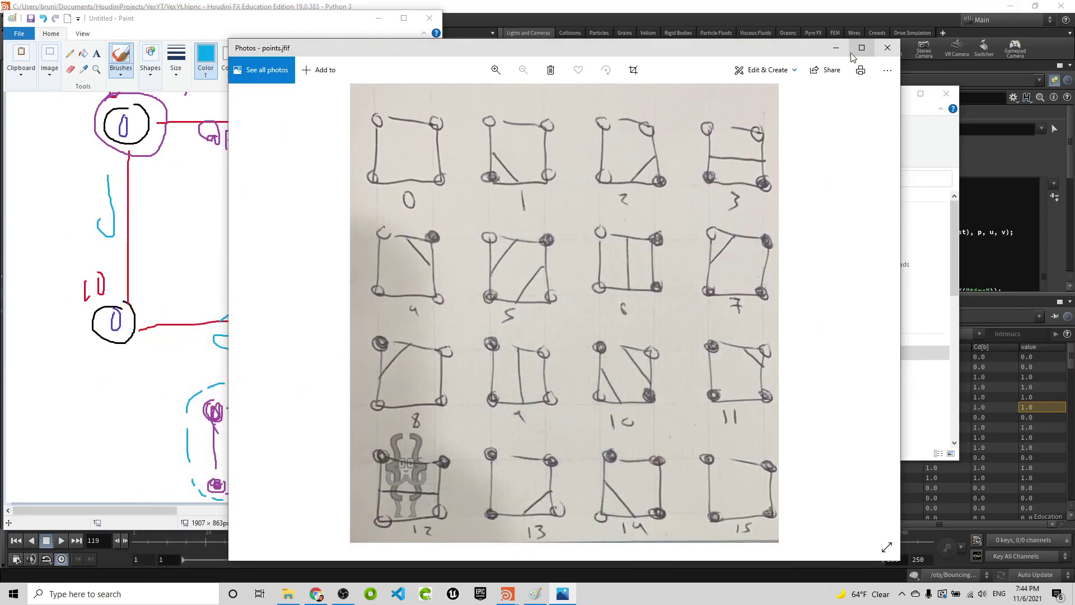
click(887, 48)
click(895, 94)
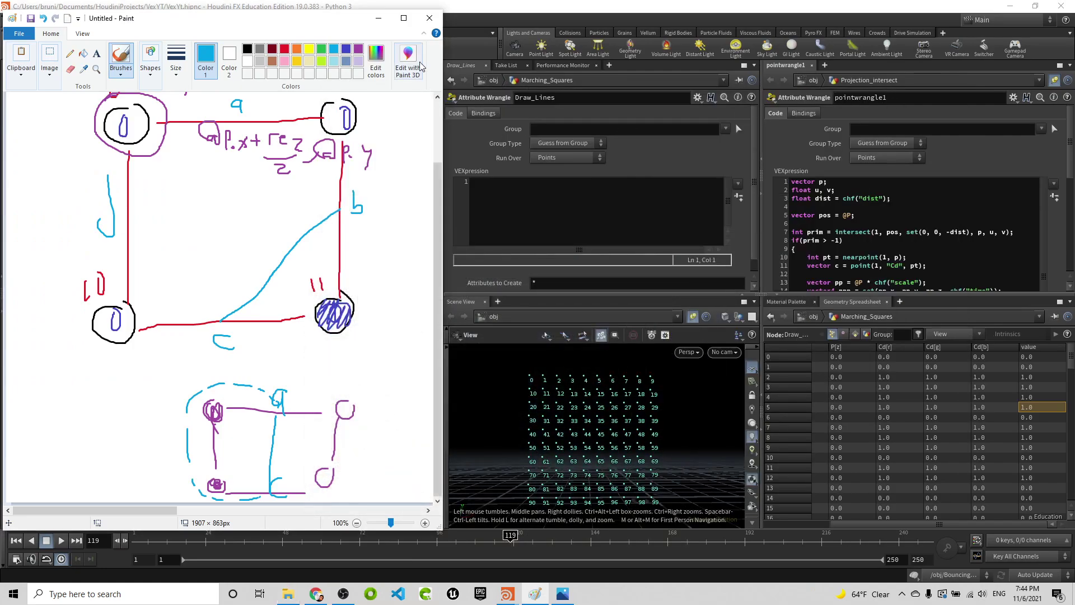
click(526, 199)
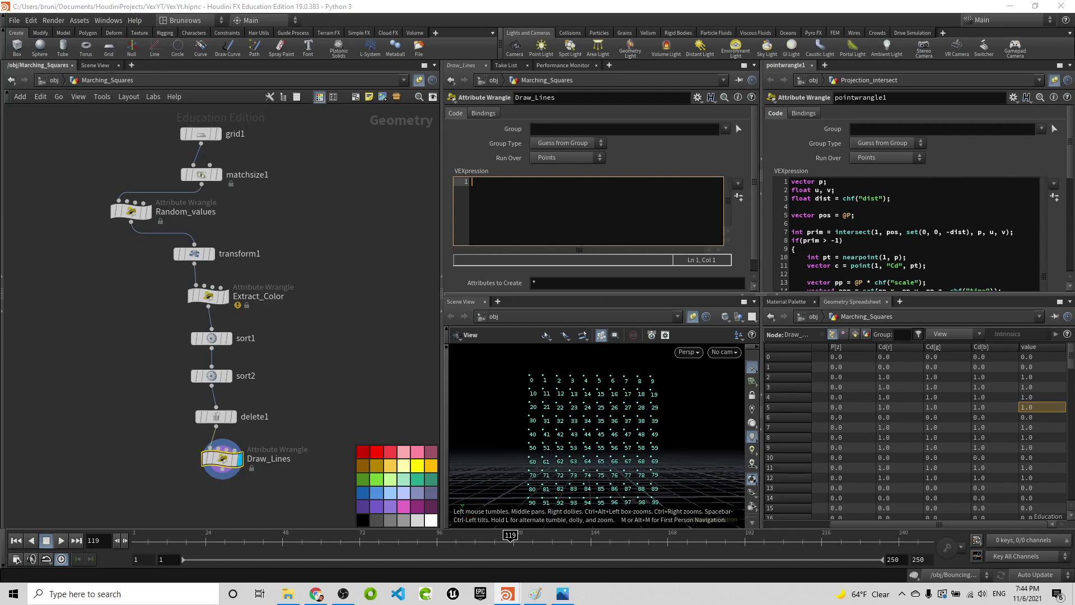
click(551, 199)
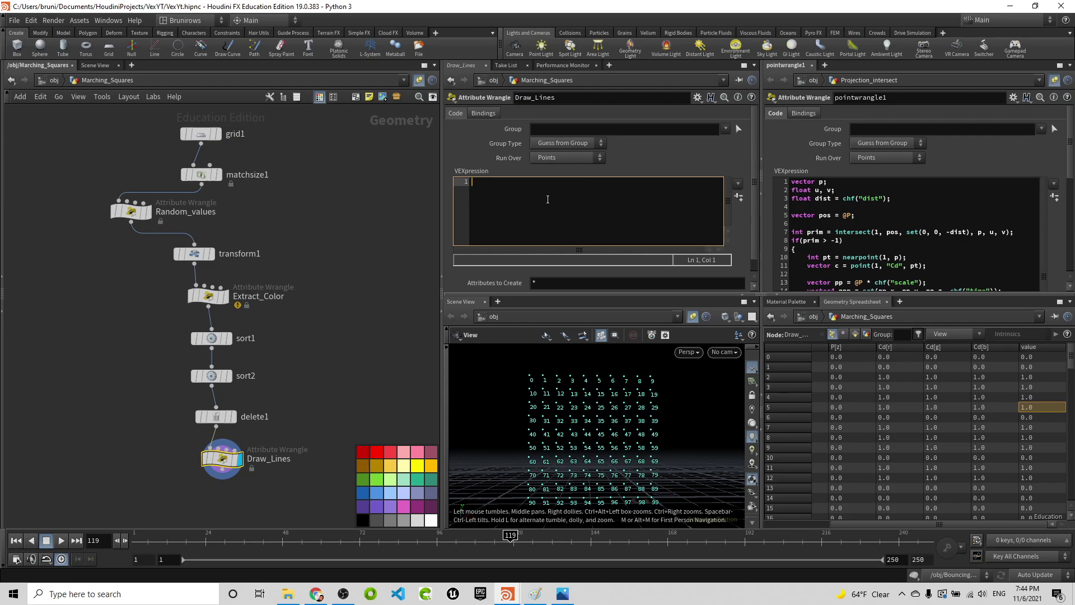
text(float r = )
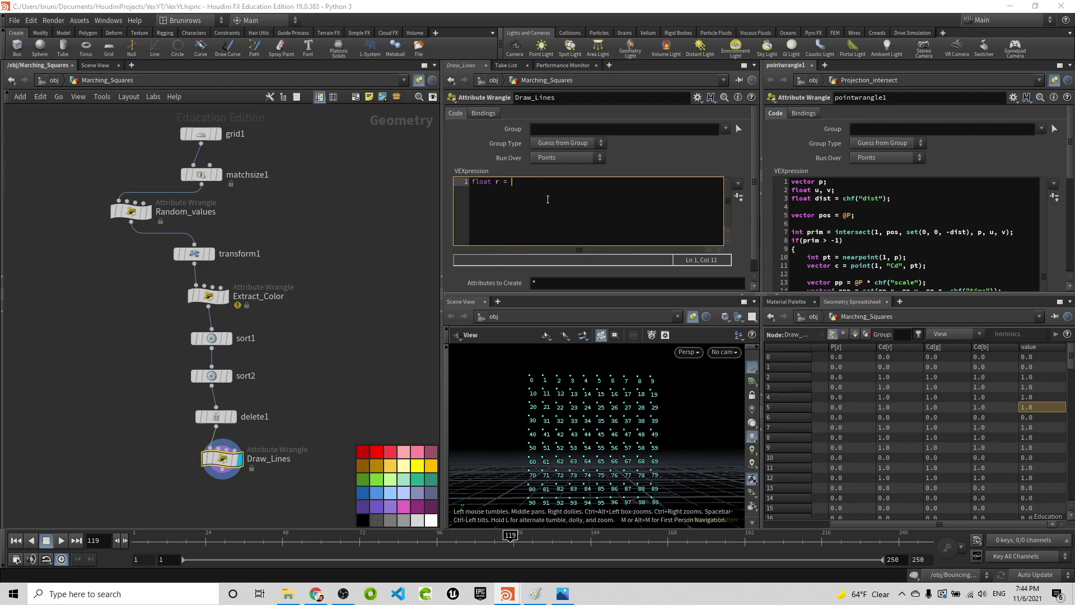
text(@rez;)
key(Return)
click(866, 333)
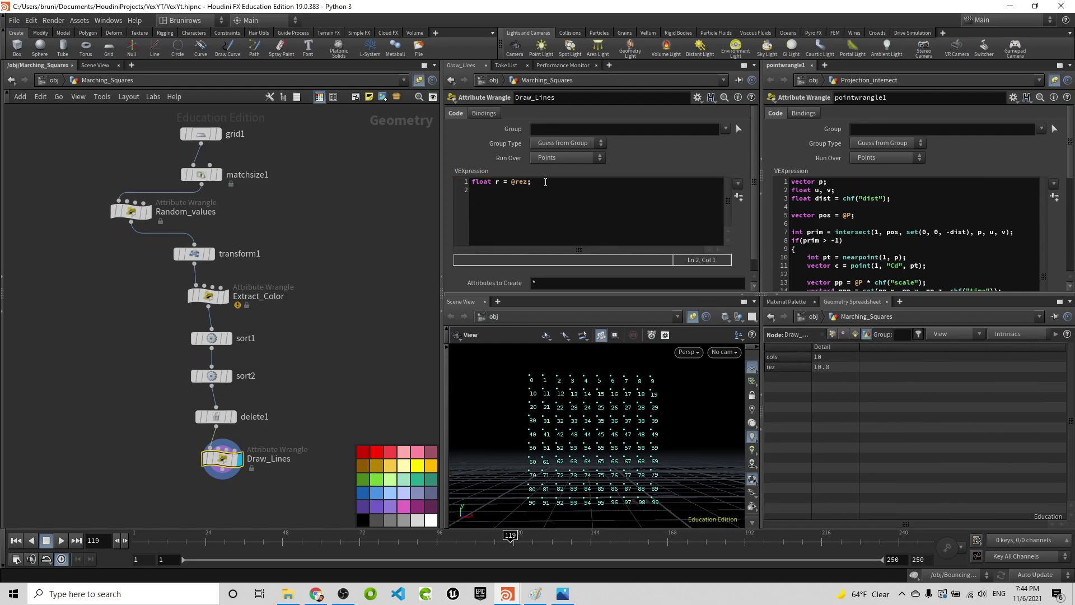
Add 'float hr = r * 0.5;' as the second line of Draw_Lines code
click(545, 182)
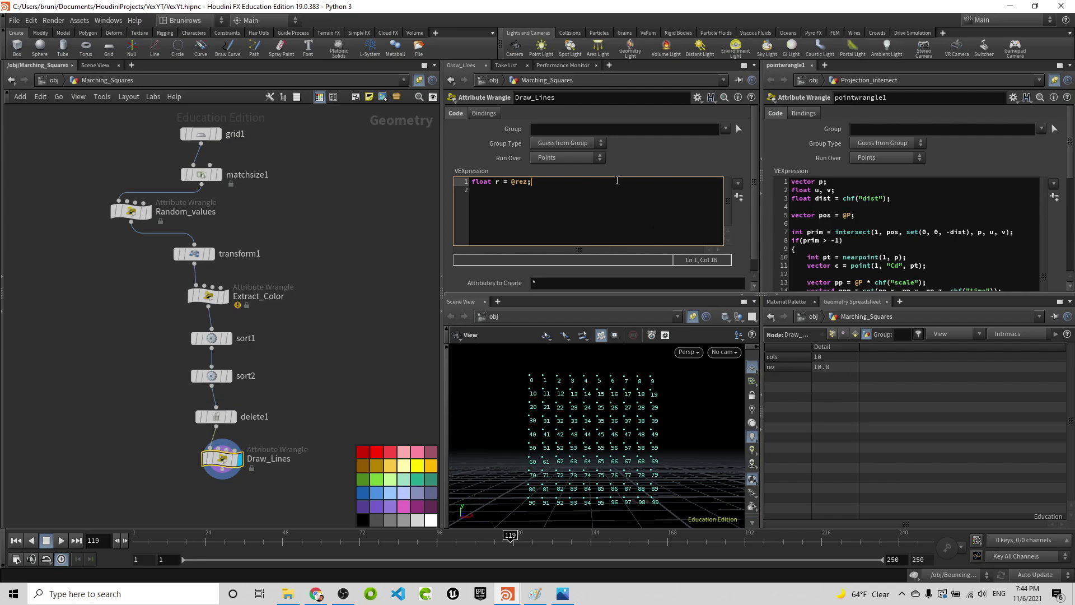
key(Return)
text(float )
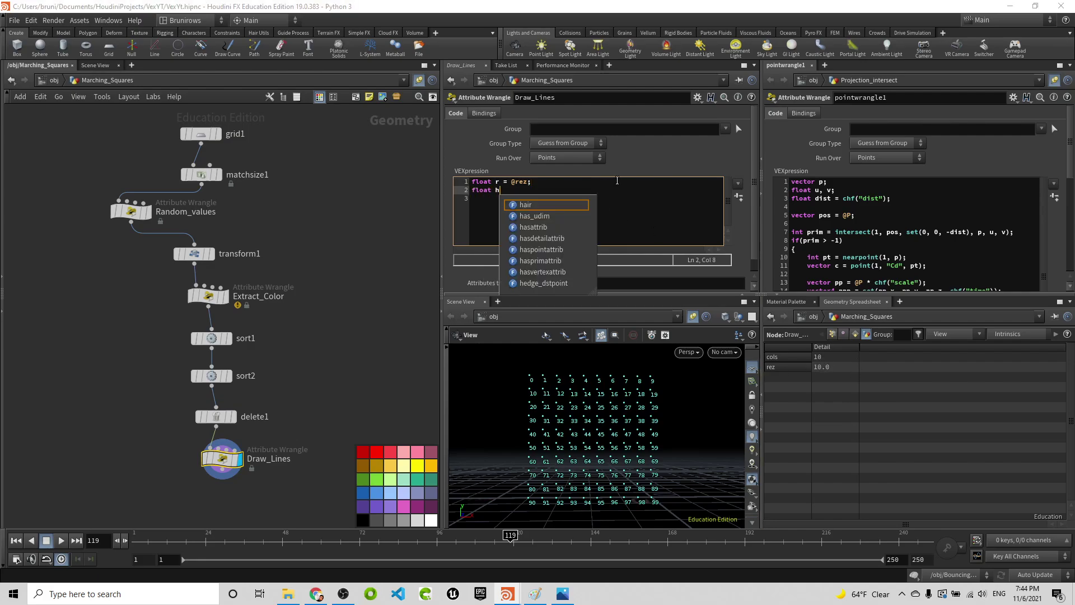
text(hr = )
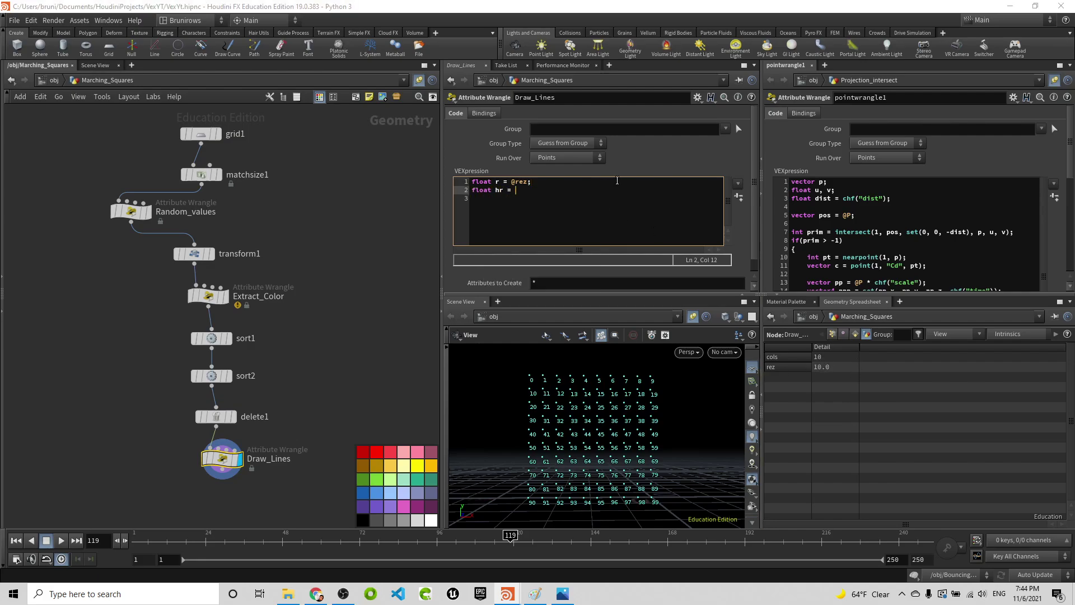
text(r * 0.5;)
key(Return)
scroll(504, 423, up, 5)
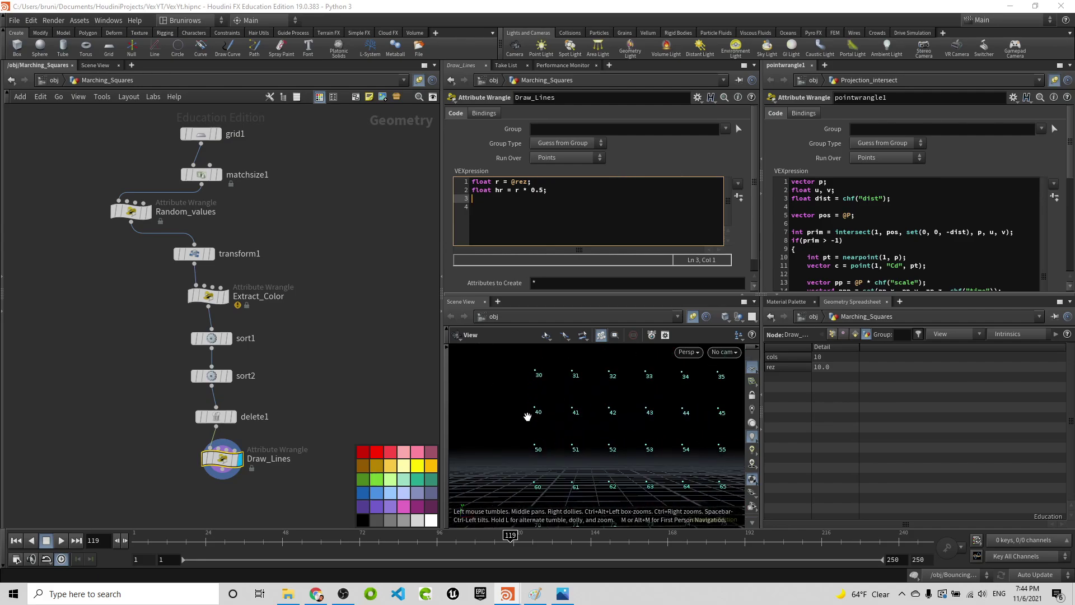
scroll(529, 417, up, 5)
scroll(526, 409, up, 1)
scroll(532, 414, up, 1)
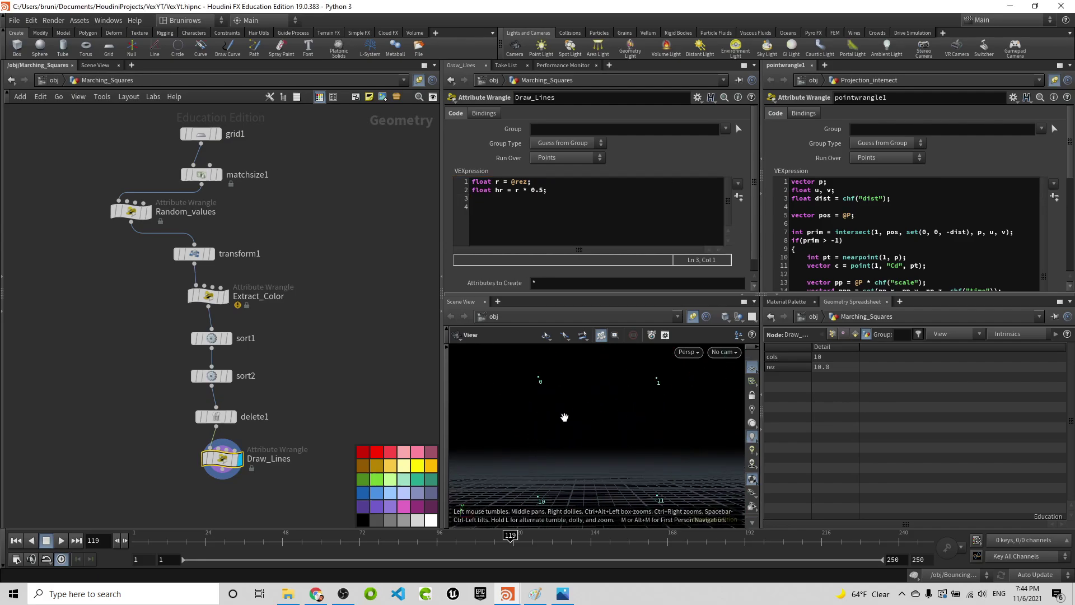
scroll(570, 400, up, 1)
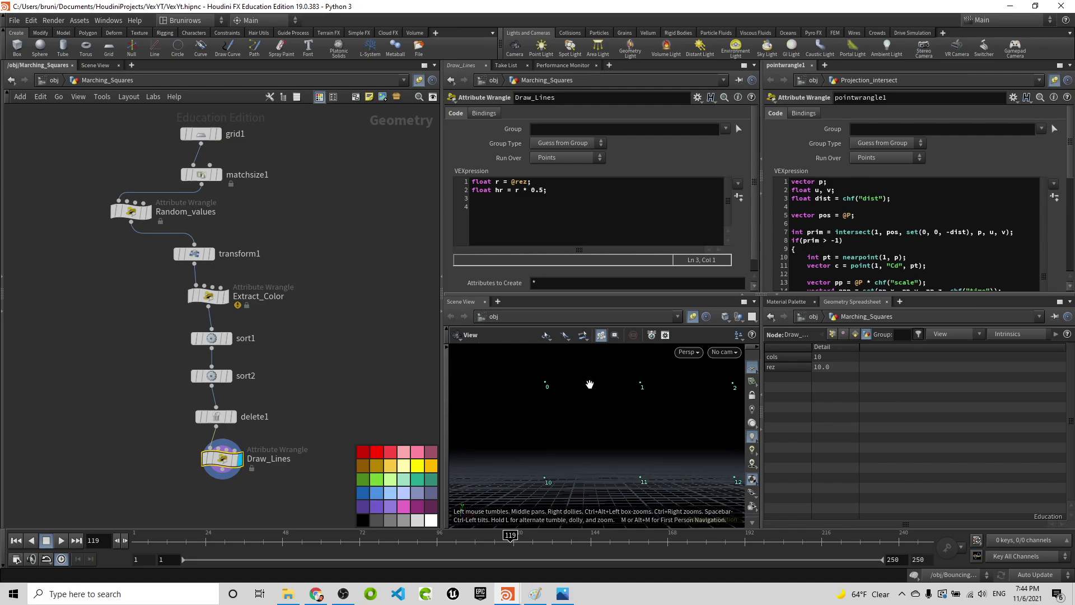
click(490, 200)
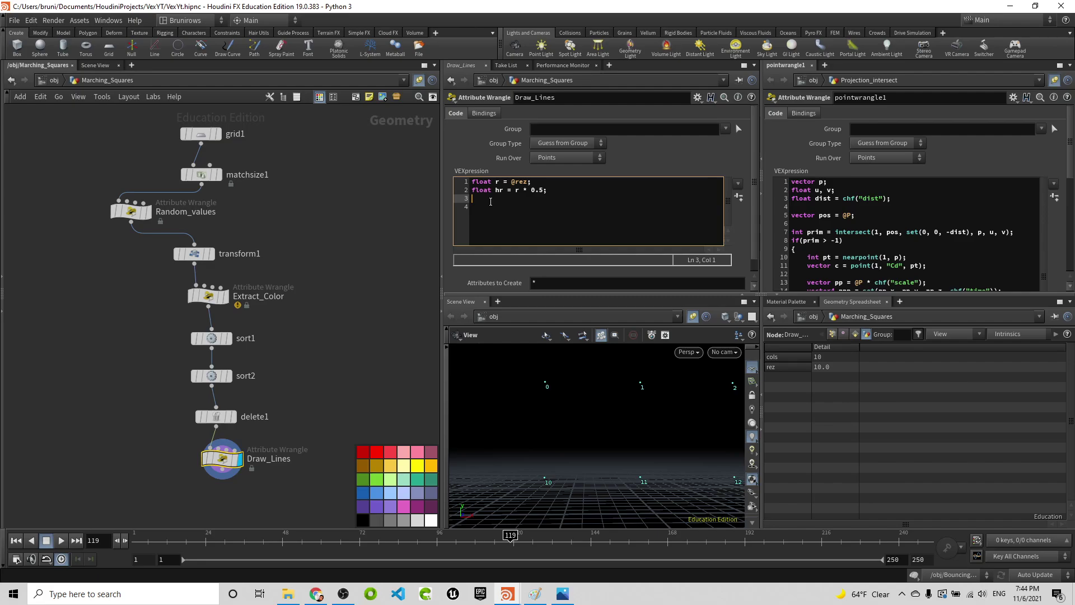
Declare 'int toRemove[] = array();' and an empty for loop from 0 to npoints(0)
text(int )
text(toRemove)
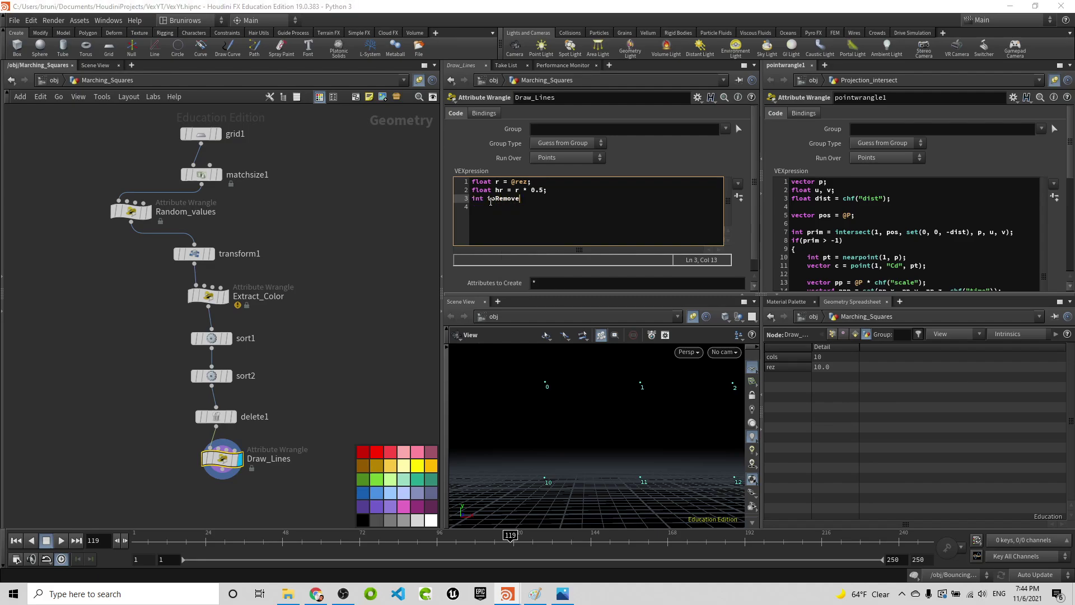
text([] =)
text( array();)
key(Return)
key(Return)
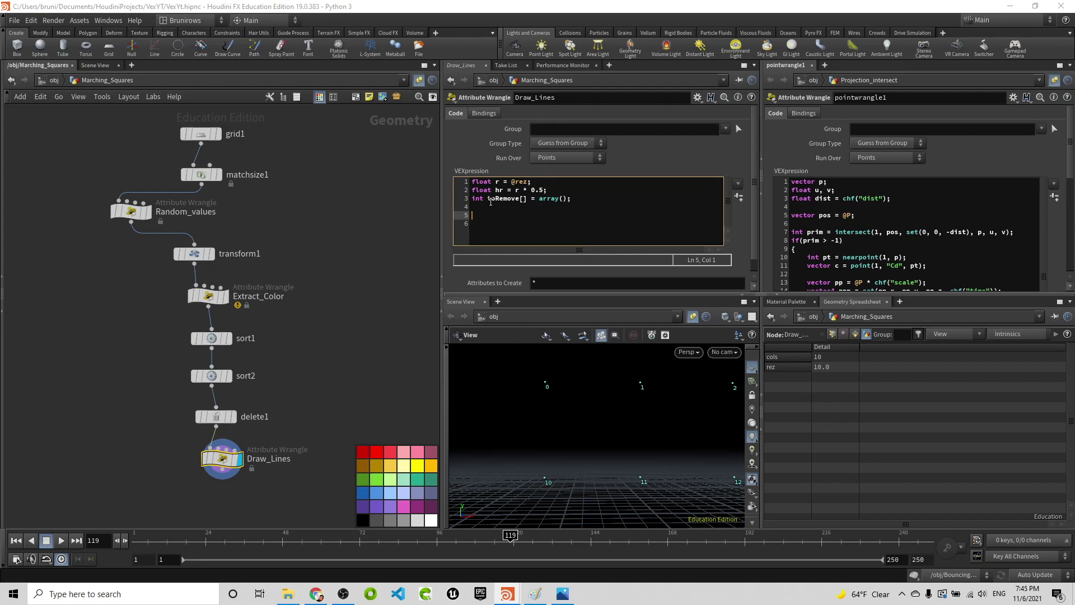
text(for(int i )
text(= 0; i )
text(< npoints(0)
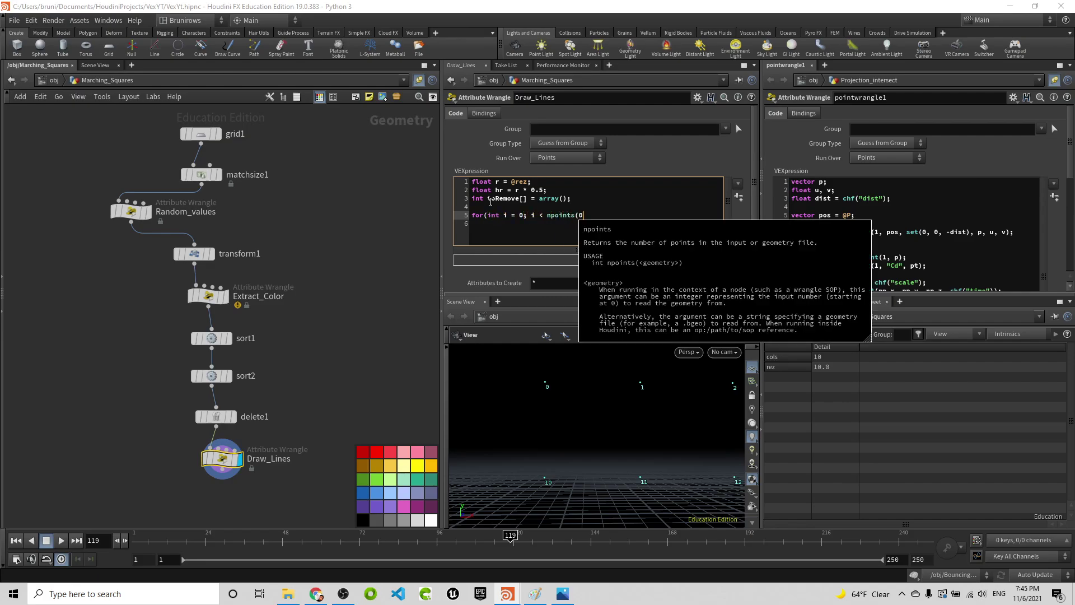
text(); ++i))
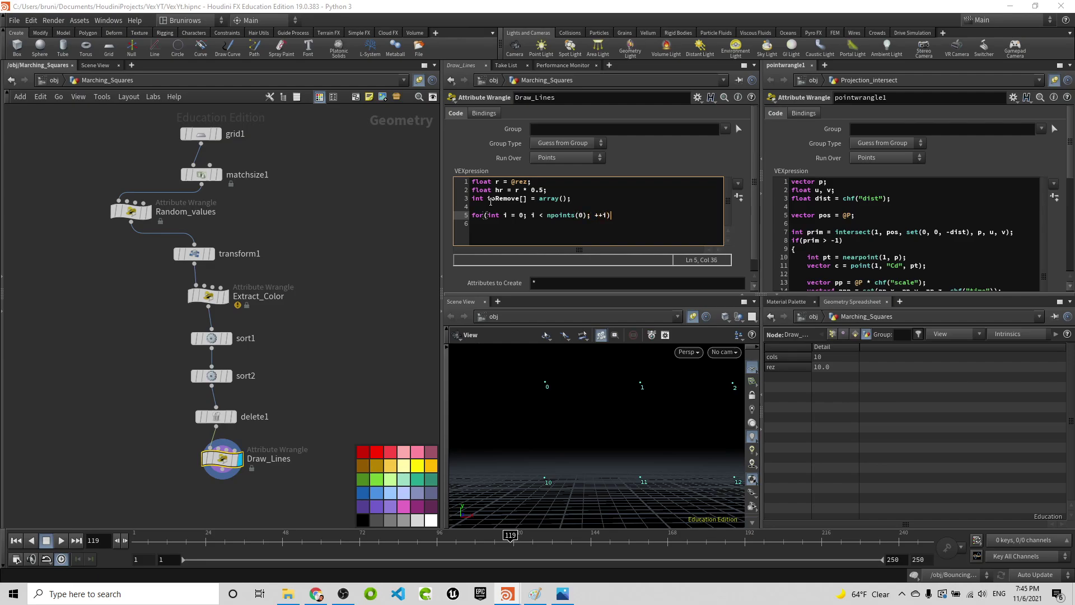
key(Return)
text({)
key(Return)
key(Return)
text(})
key(Up)
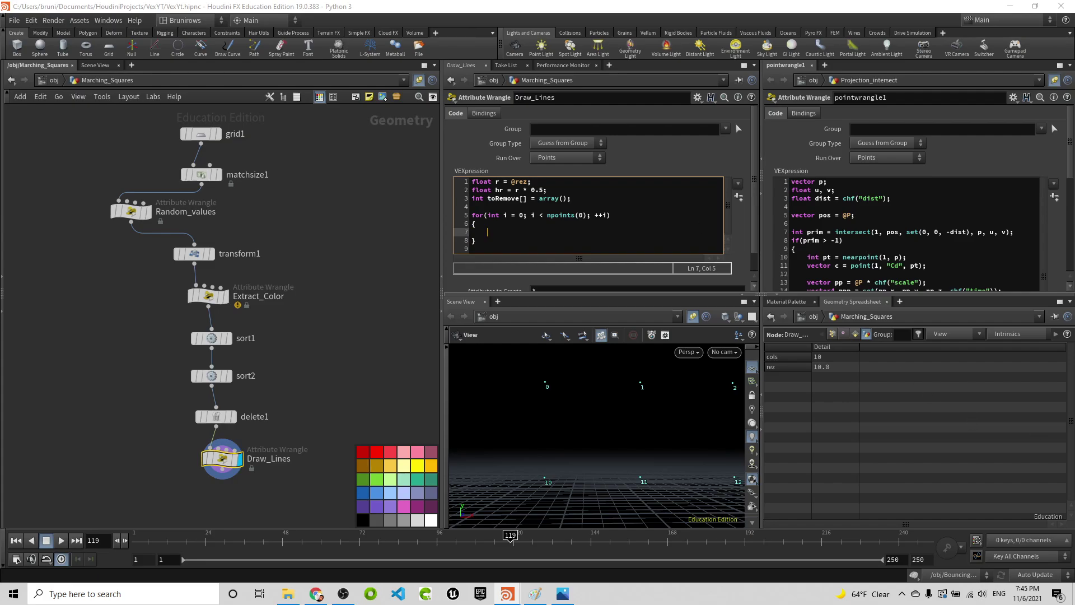
Tumble the viewport to see the whole 0–99 grid from above, then return to the loop body
scroll(628, 468, down, 5)
drag(628, 468, 618, 404)
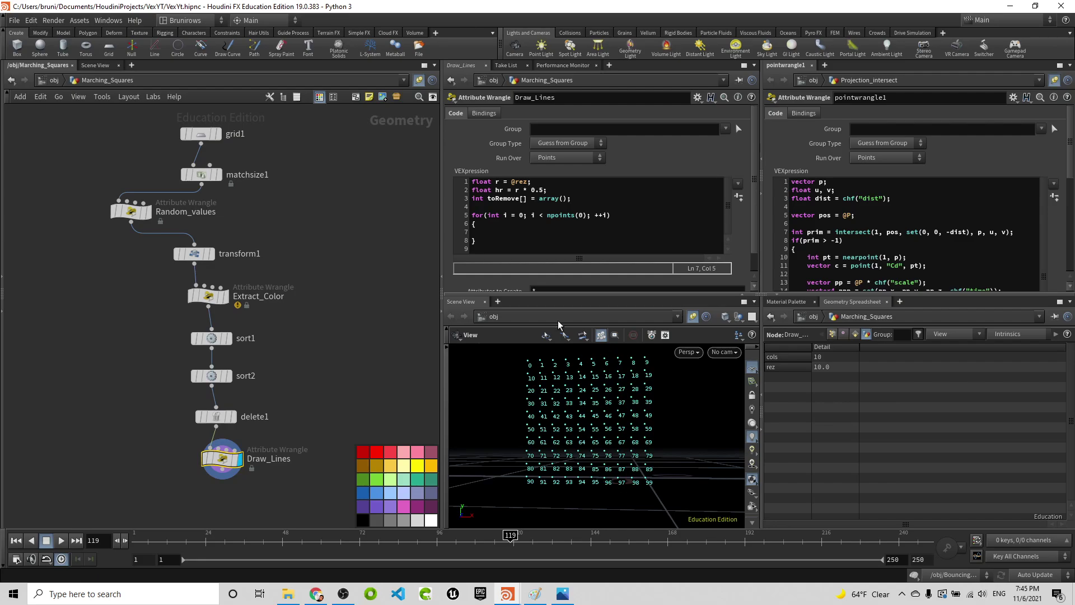
click(504, 234)
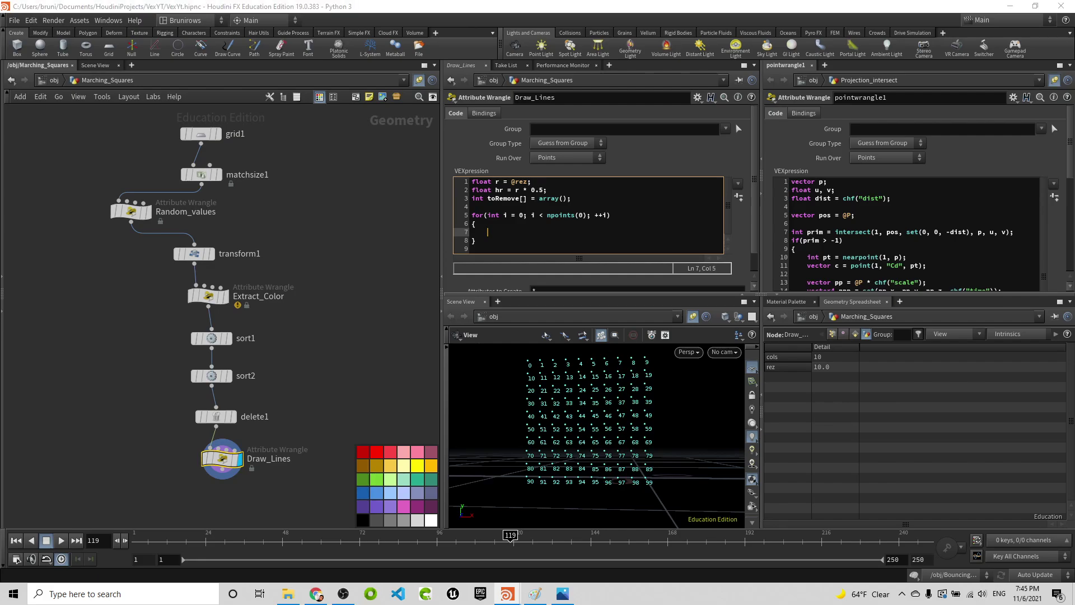
click(499, 232)
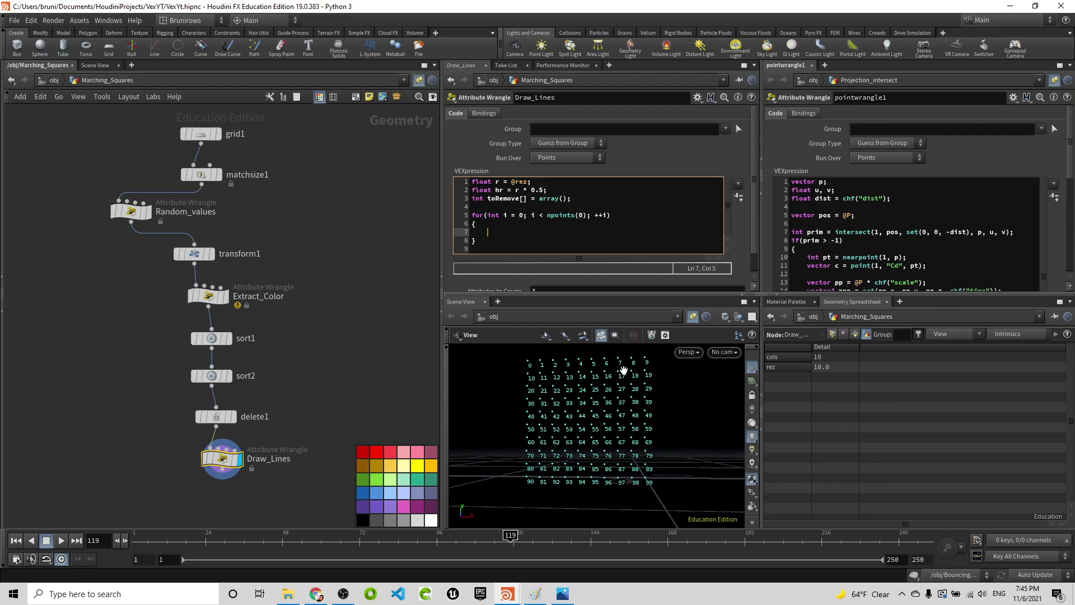
text(if(i )
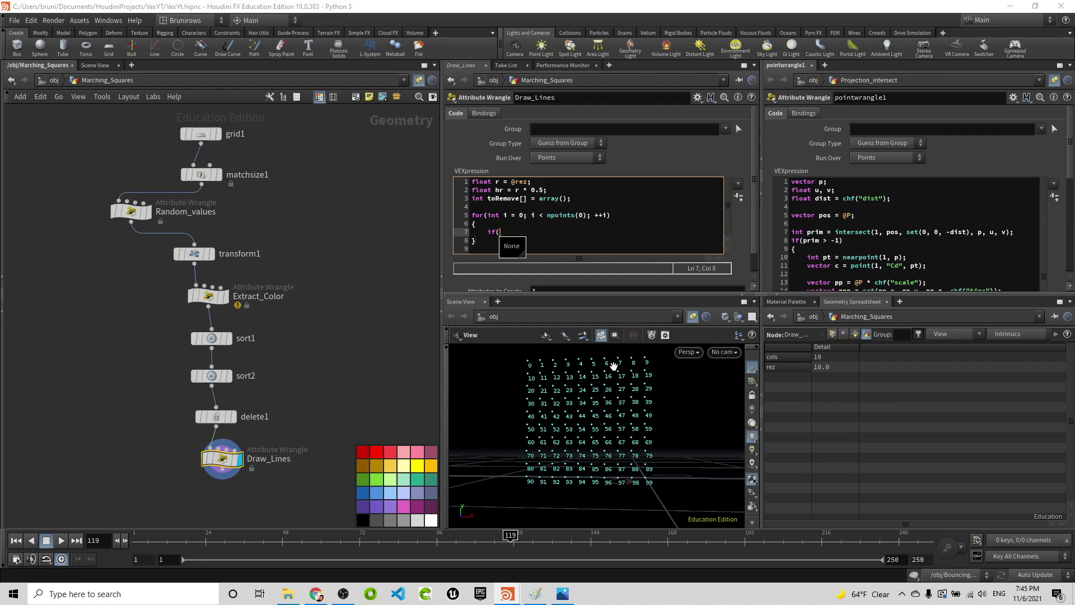
text(% )
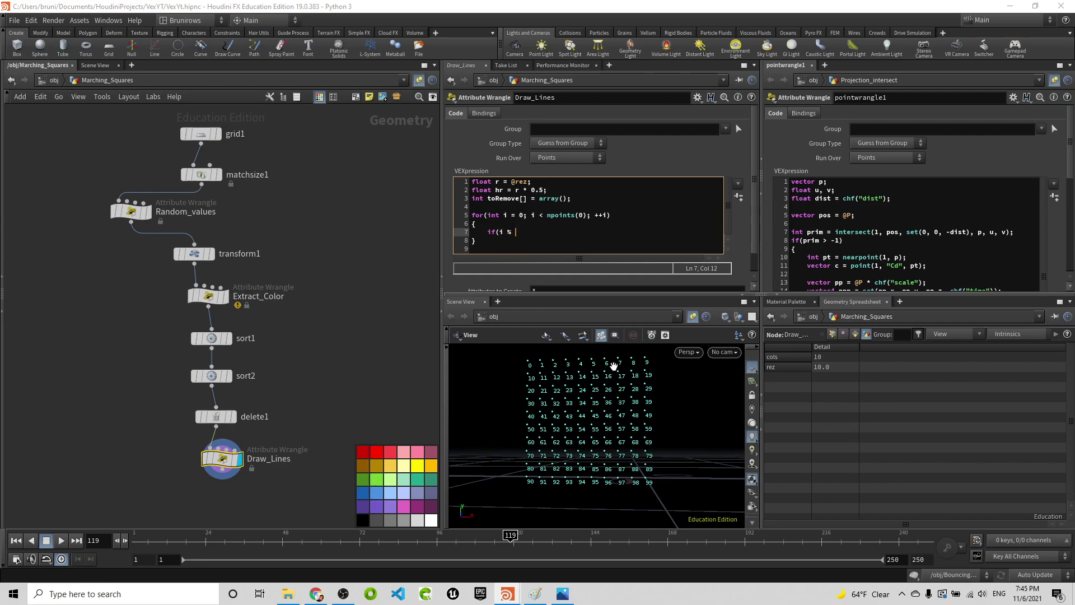
text(i@cols)
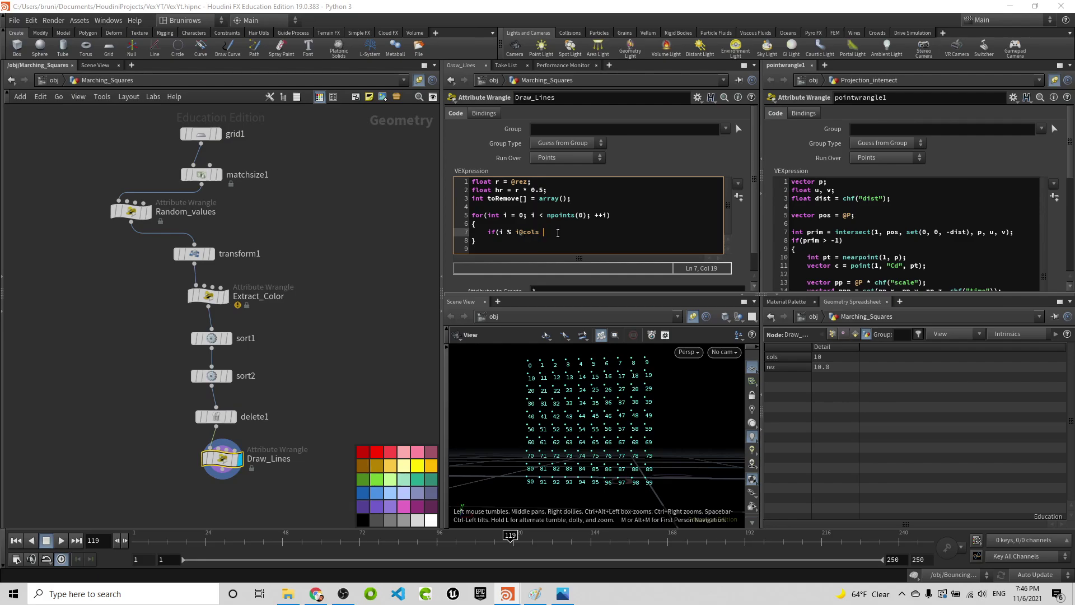
text(== )
text(i@co)
text(ls - 1)
key(Return)
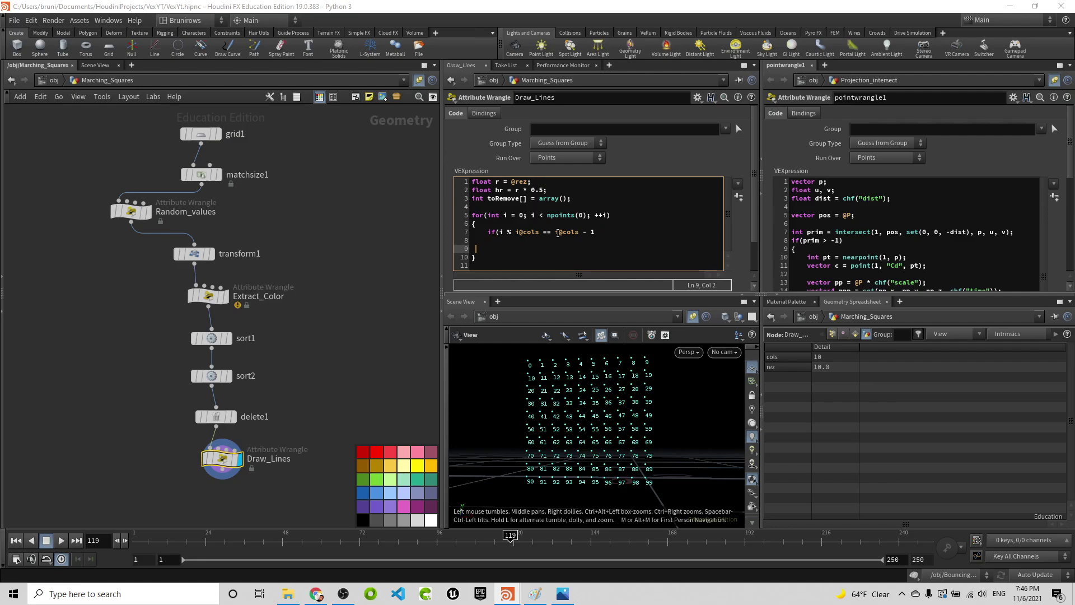
key(BackSpace)
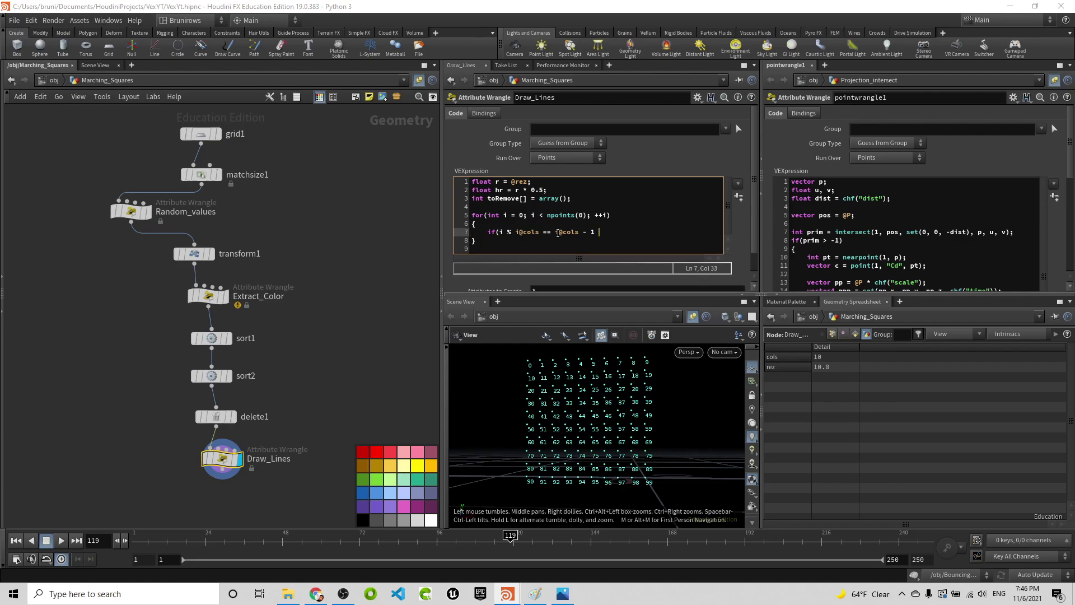
text(|| )
text(i > )
text(npoints(0)
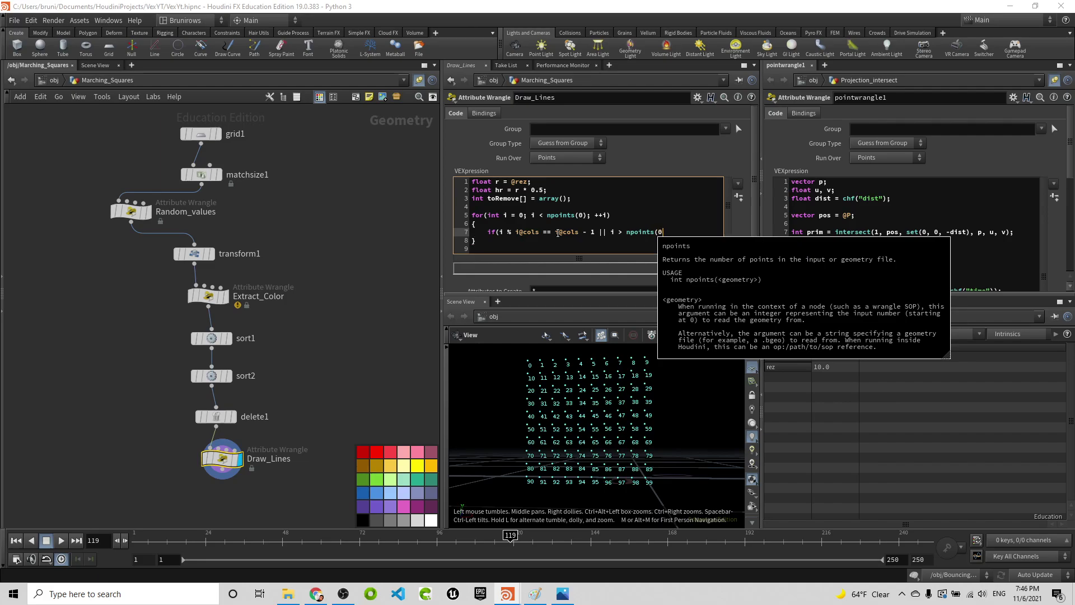
text())
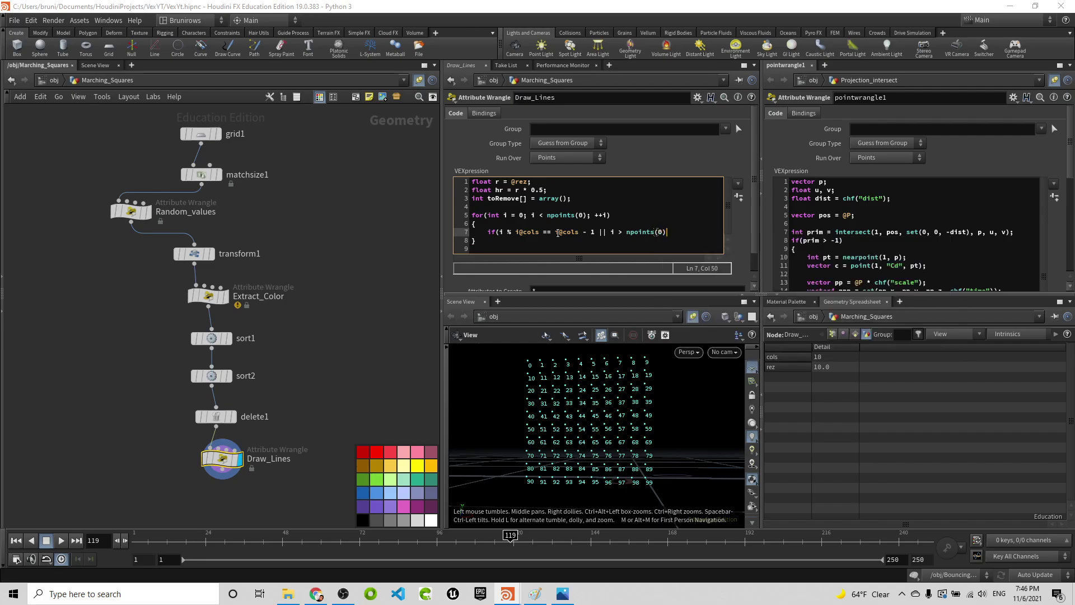
text( - i )
text(@cols -)
text( 1))
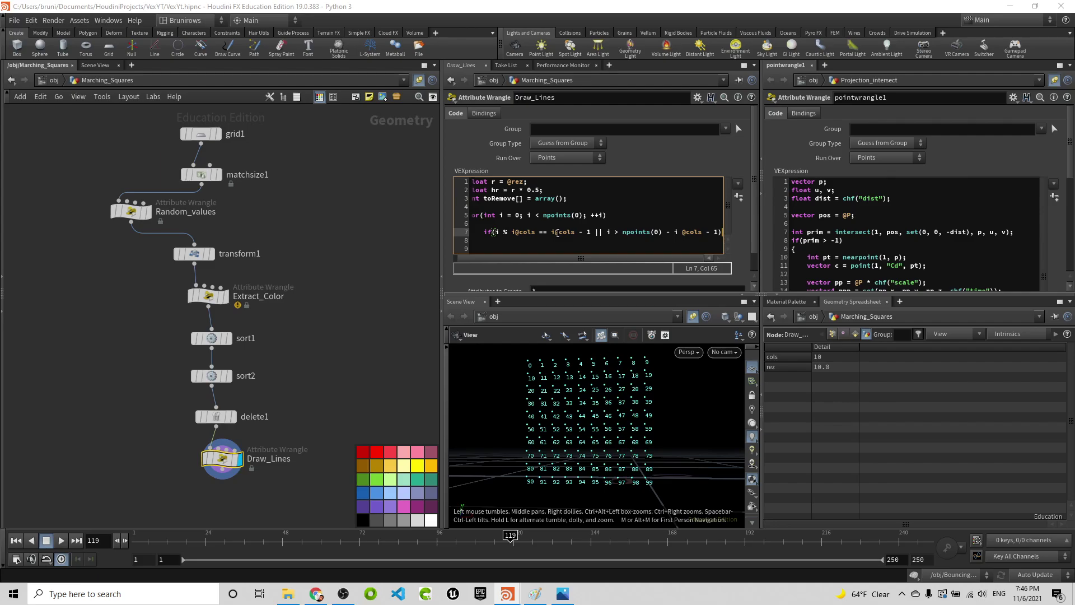
text(continue;)
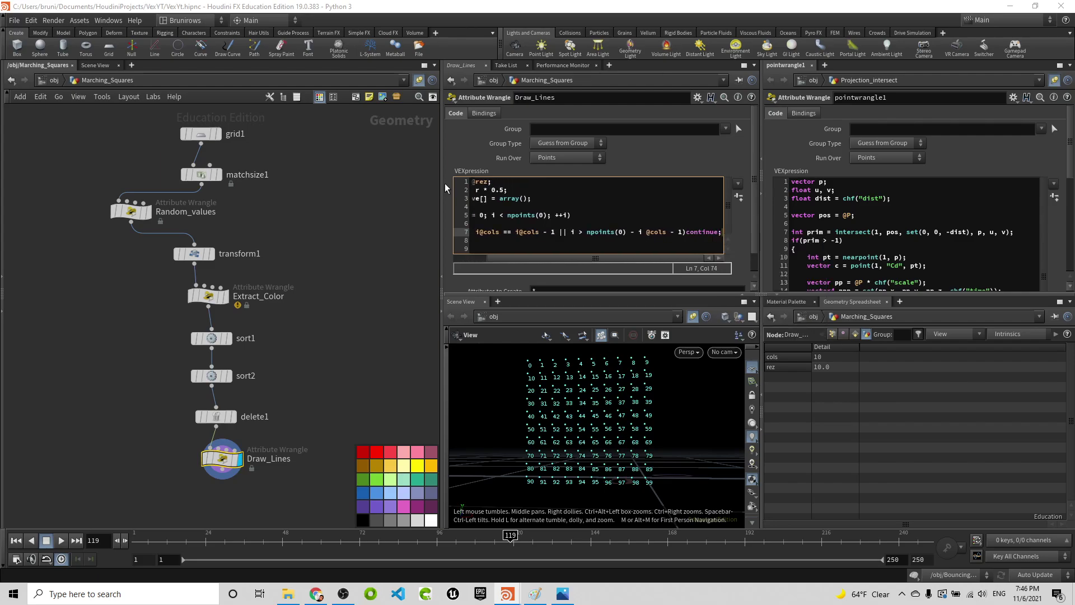
drag(440, 182, 284, 195)
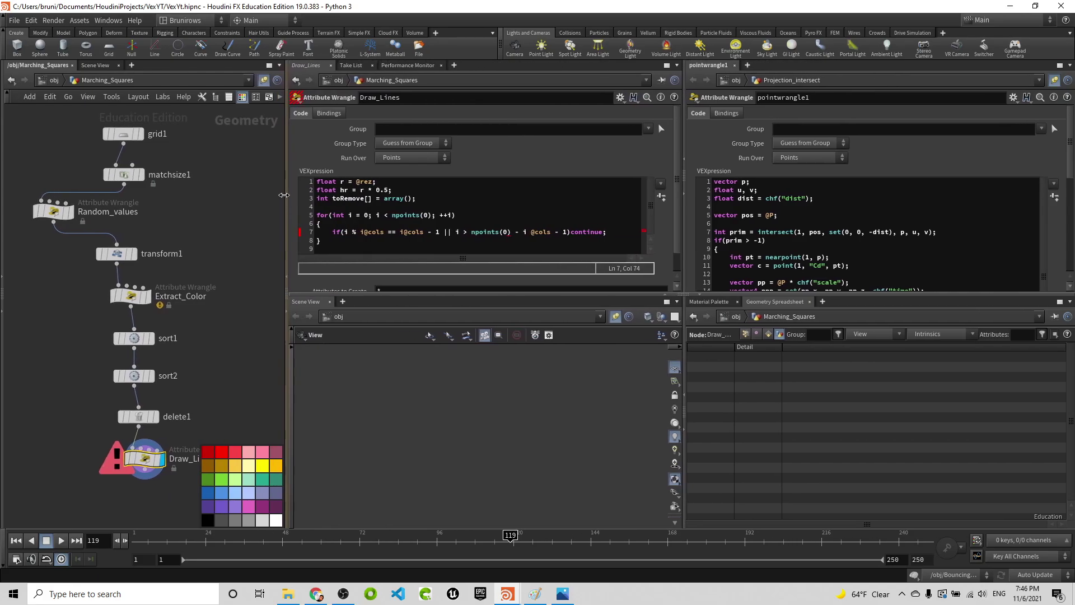
click(505, 234)
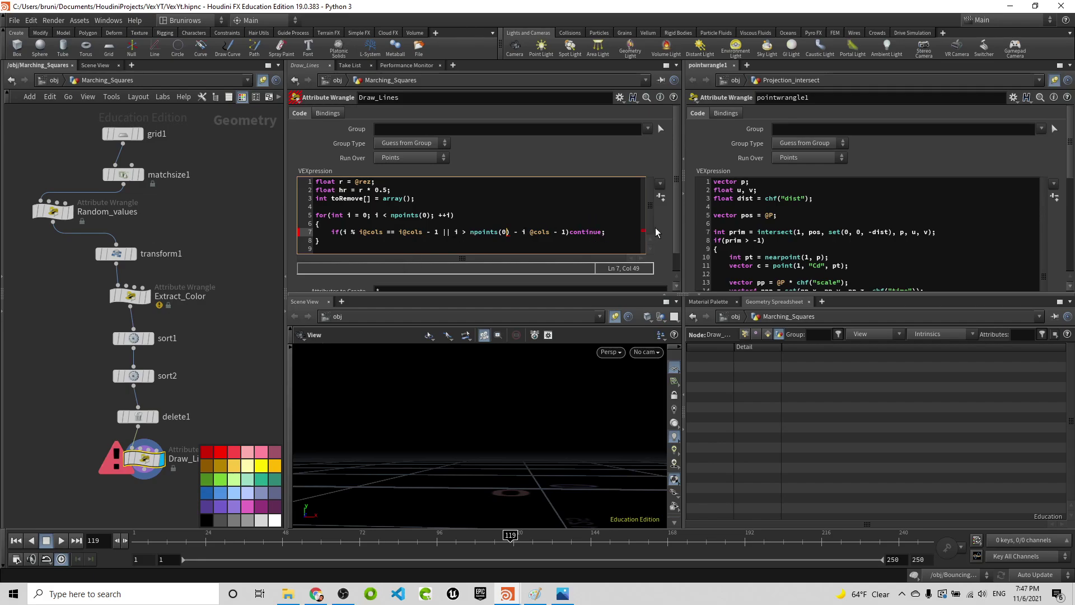
click(507, 235)
click(510, 233)
click(527, 234)
key(BackSpace)
key(BackSpace)
click(543, 161)
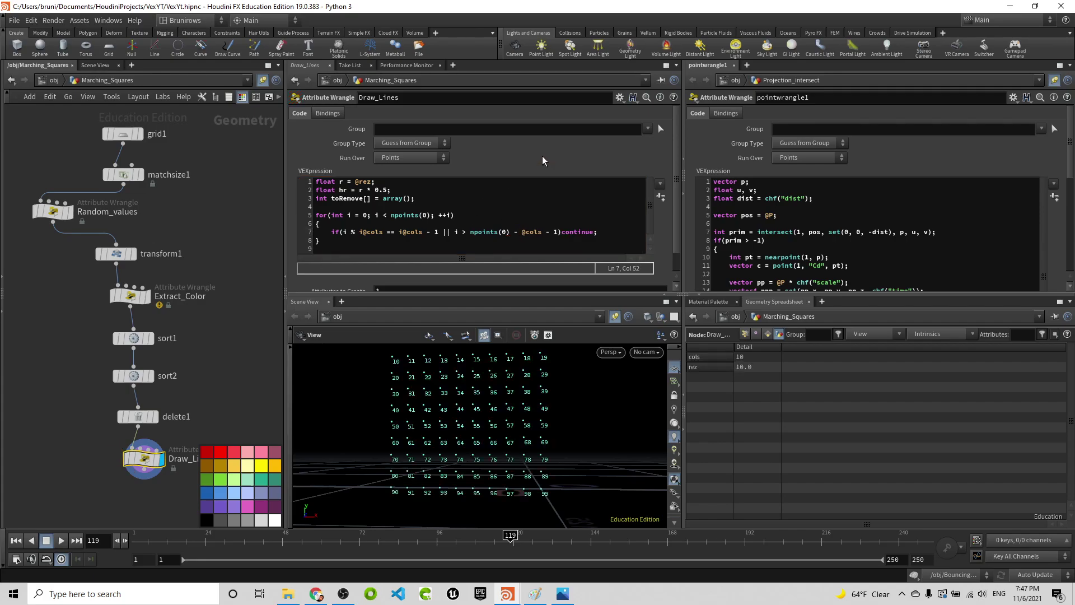
click(610, 231)
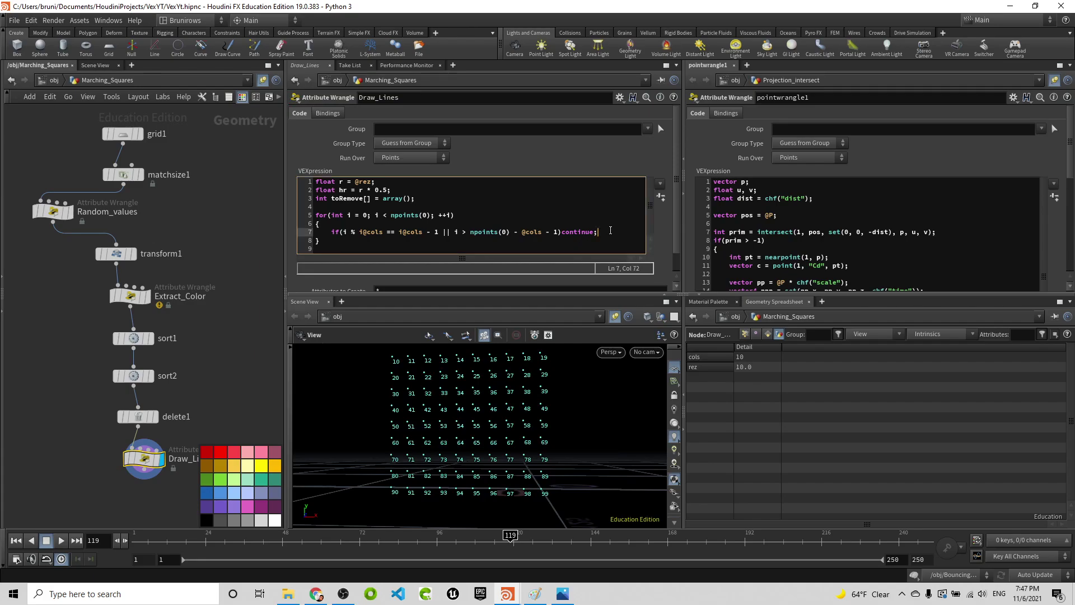
Add a '//calcualte mid points' comment line after the skip check
double_click(582, 231)
click(613, 231)
key(Return)
text(//)
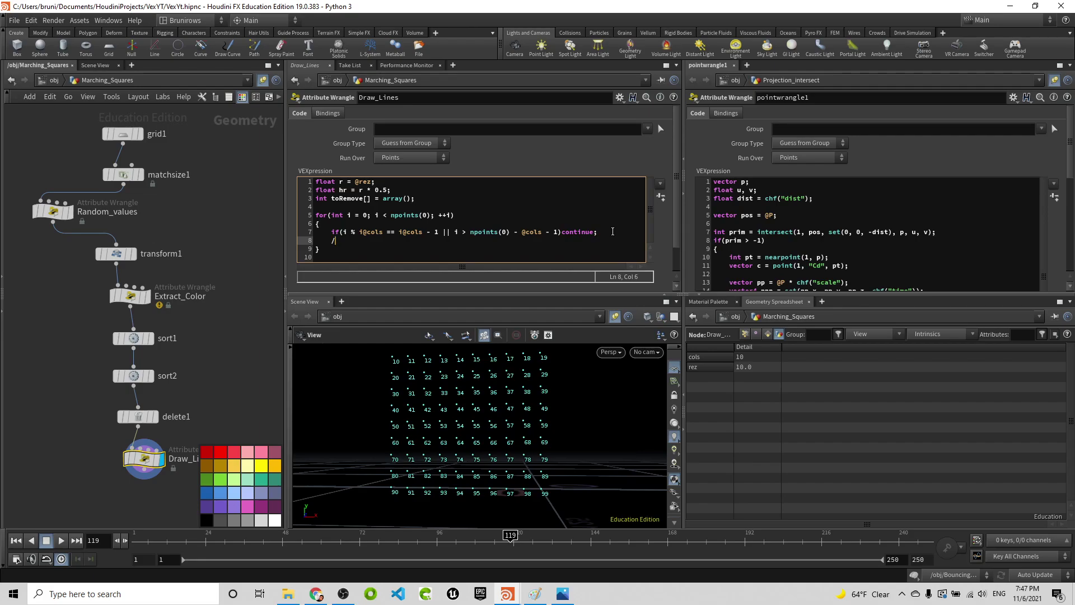
text(calcualte mid poin)
text(ts)
key(Return)
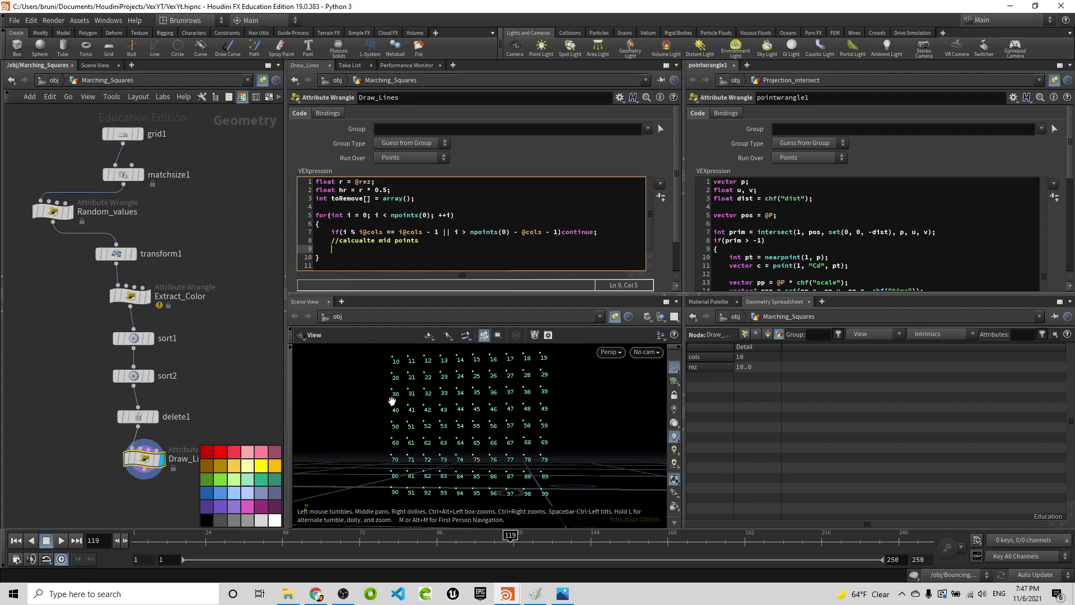
scroll(413, 392, up, 2)
scroll(413, 387, up, 2)
scroll(415, 408, up, 2)
scroll(414, 411, up, 3)
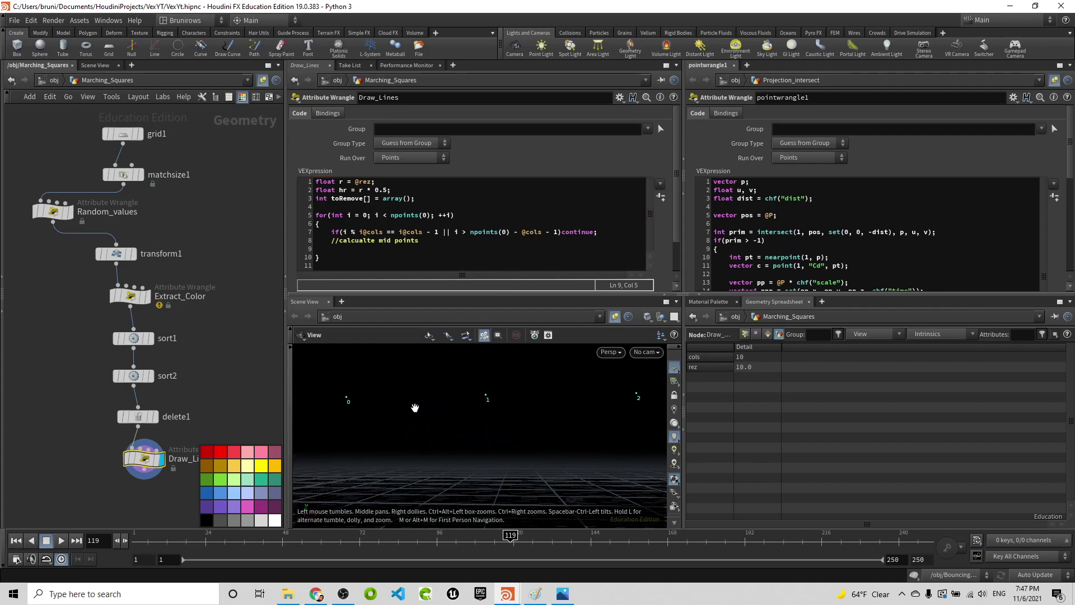
scroll(417, 413, down, 2)
scroll(420, 392, up, 2)
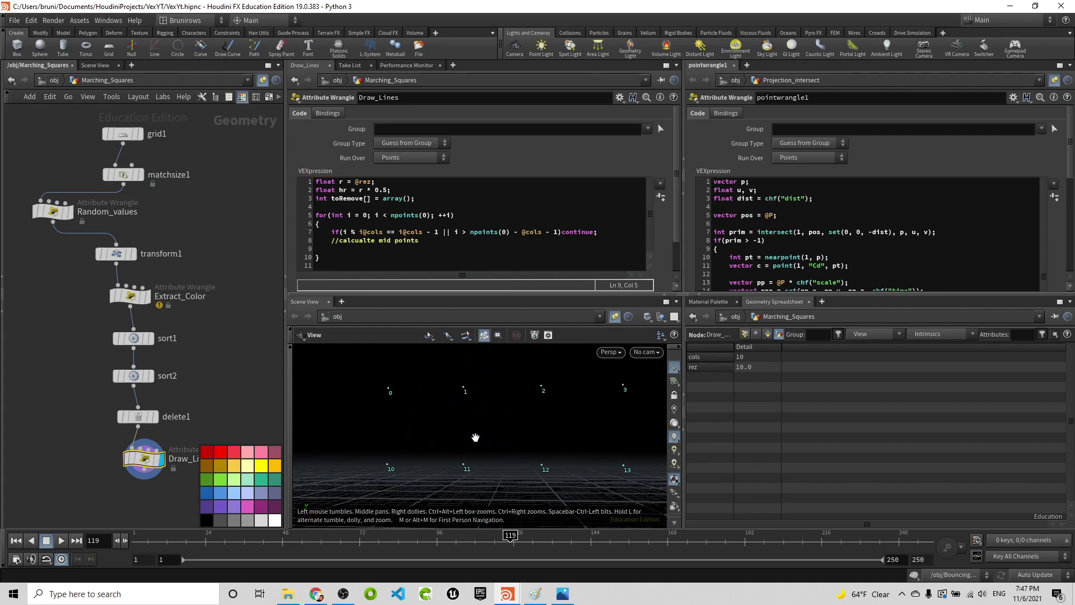
click(397, 250)
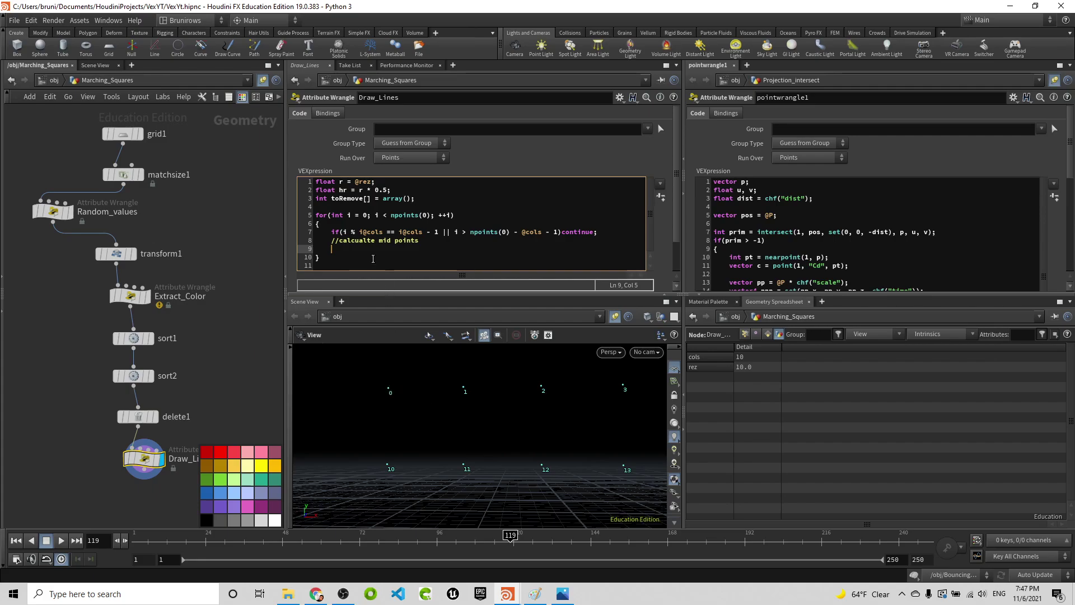
Set Run Over to Detail (only once) and add 'vector p = point(0, "P", i);' plus the va line
text(vector p = po)
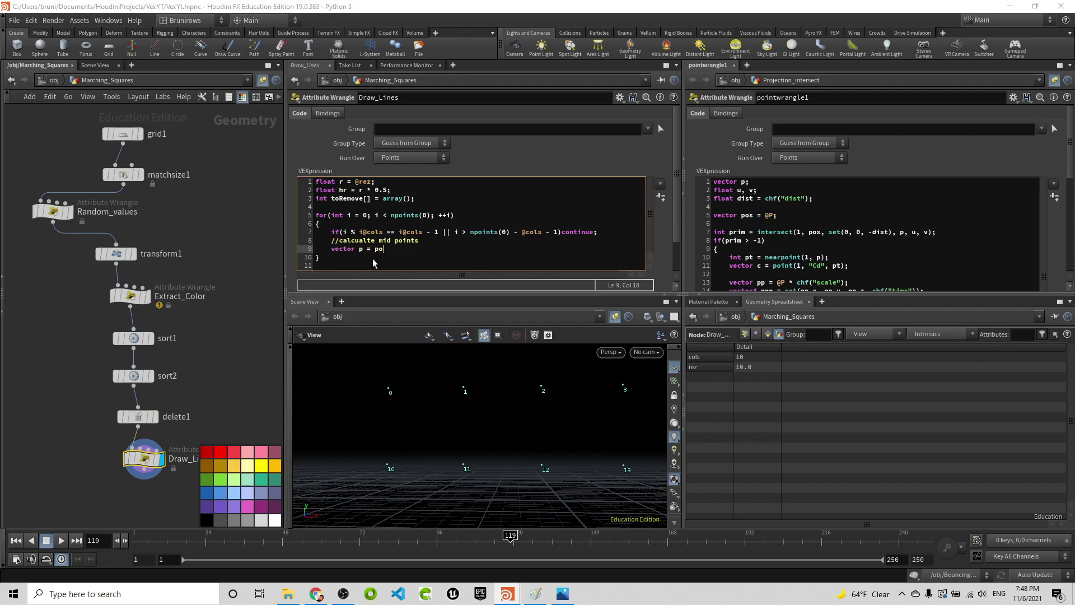
text(int)
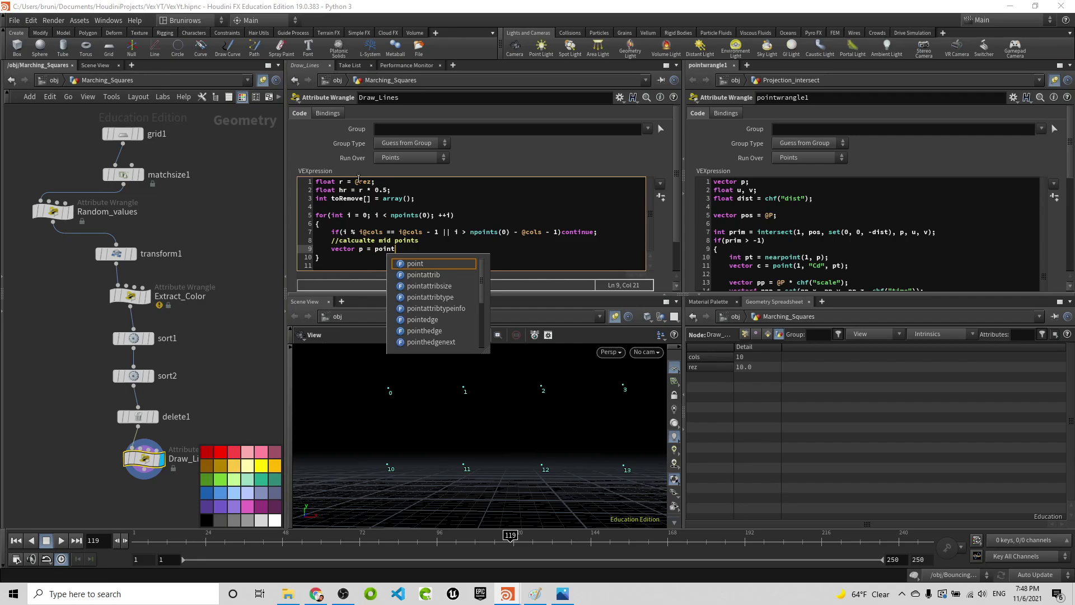
click(412, 157)
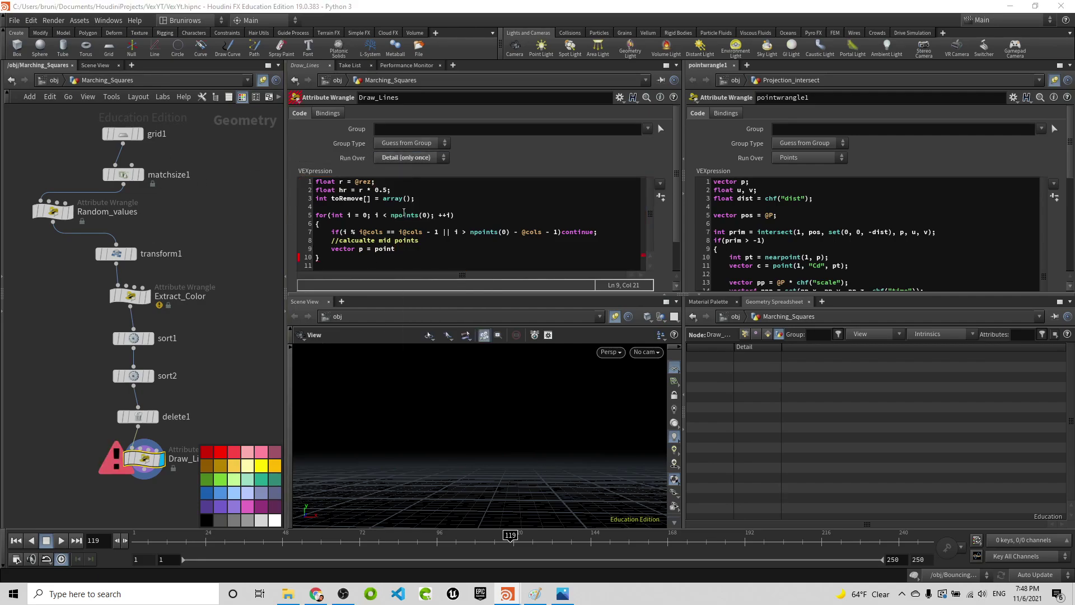
click(433, 249)
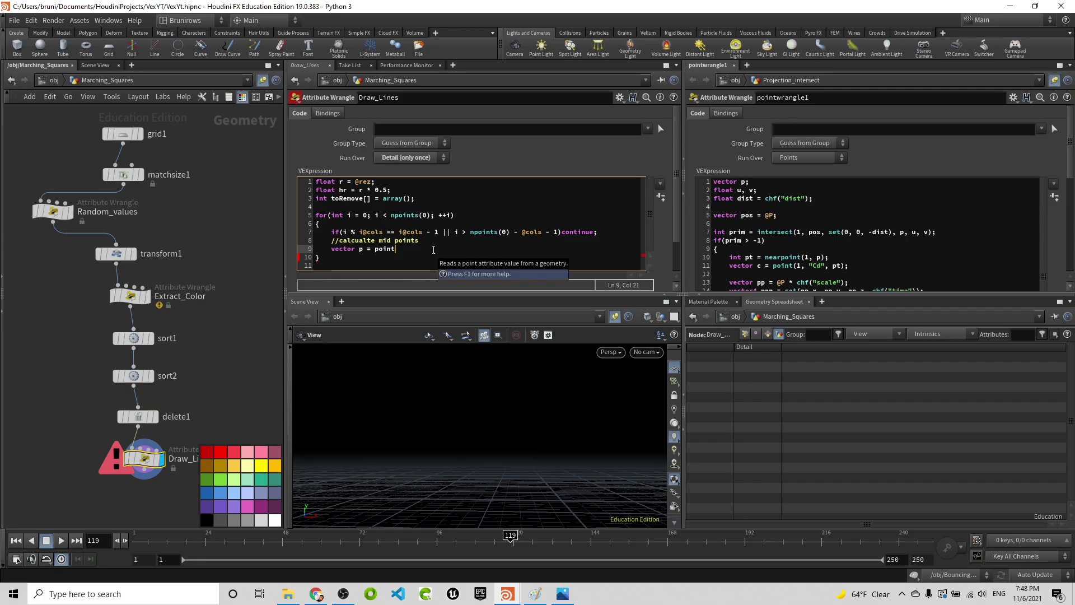
text((0, )
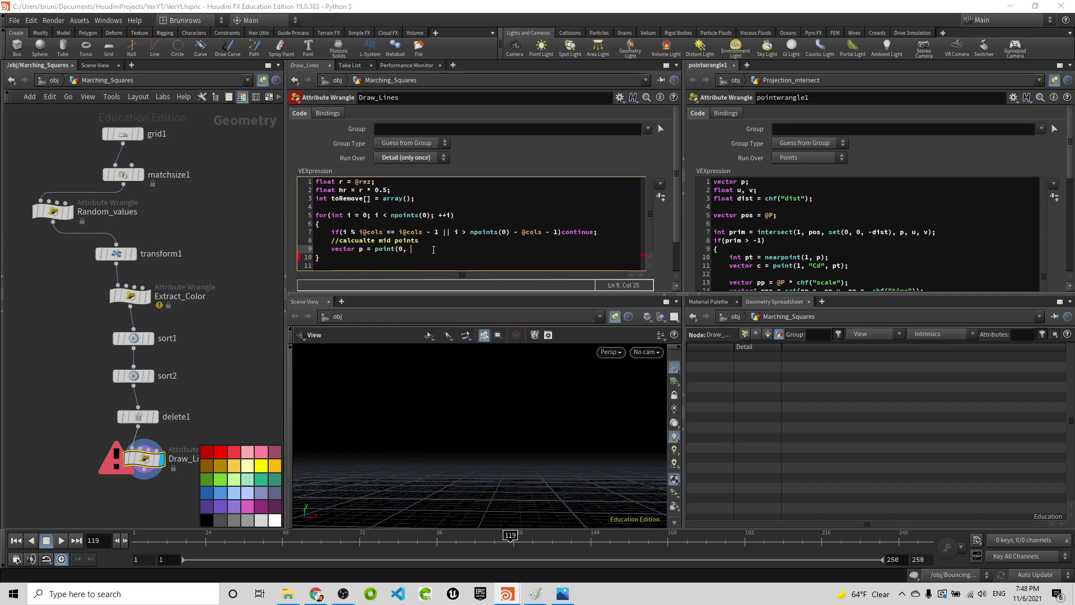
text("P")
text(, i);)
key(Return)
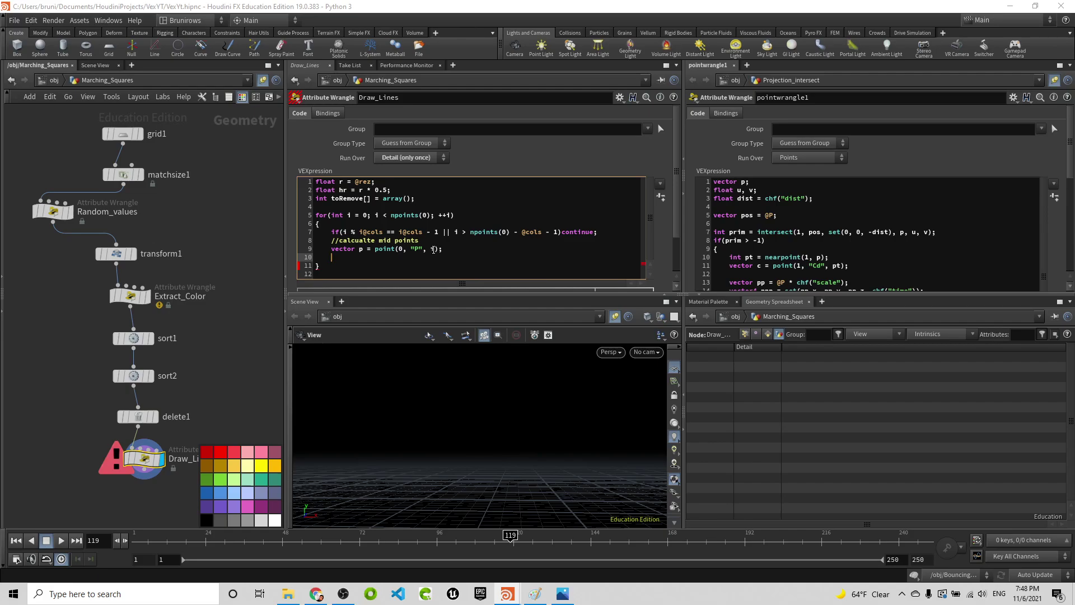
text(vector va)
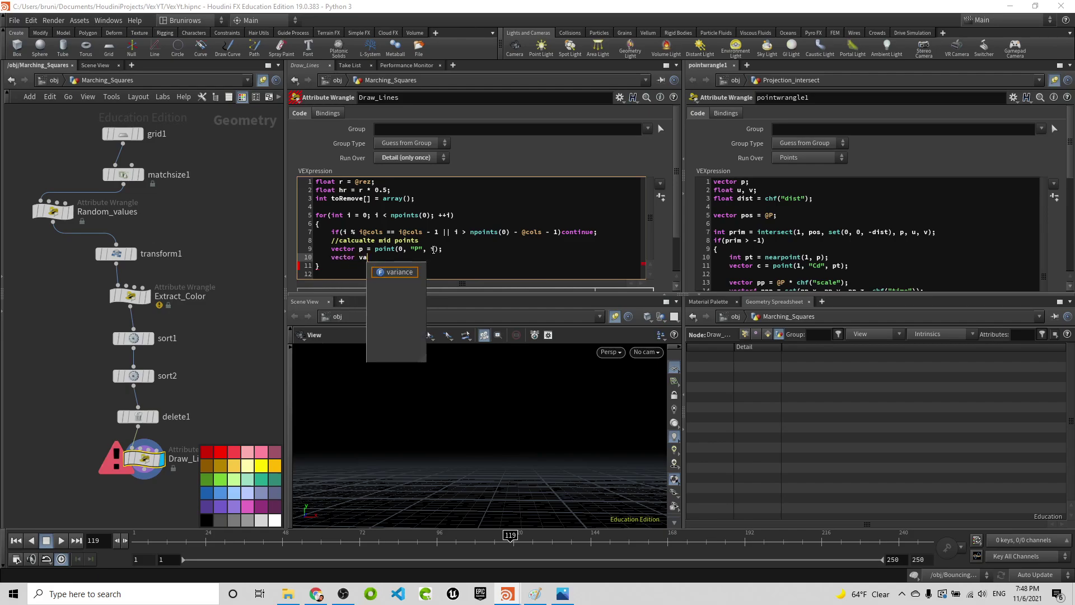
text( = set)
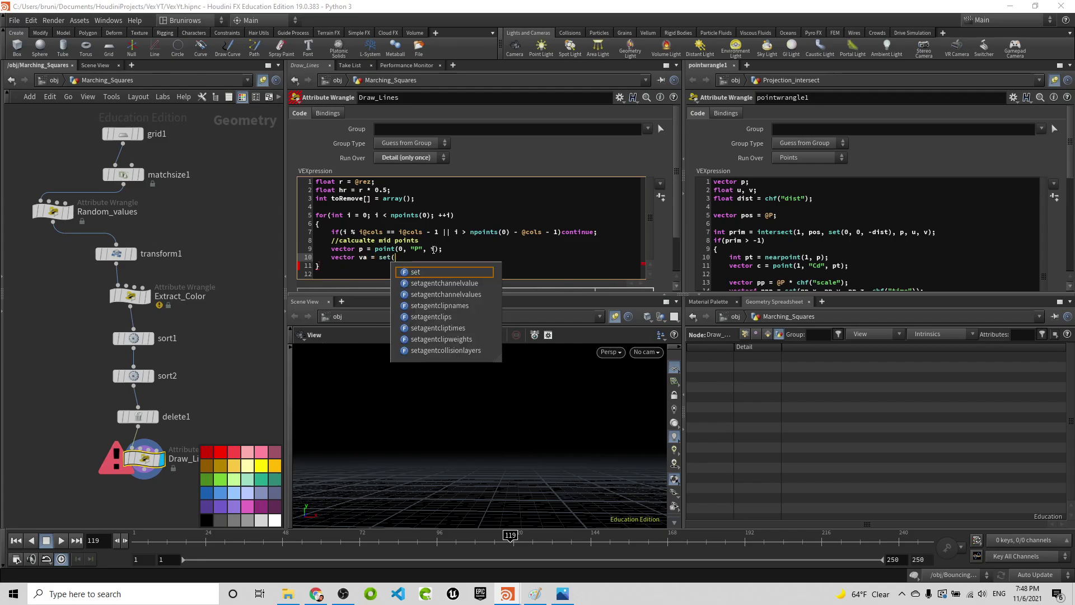
text((p.x)
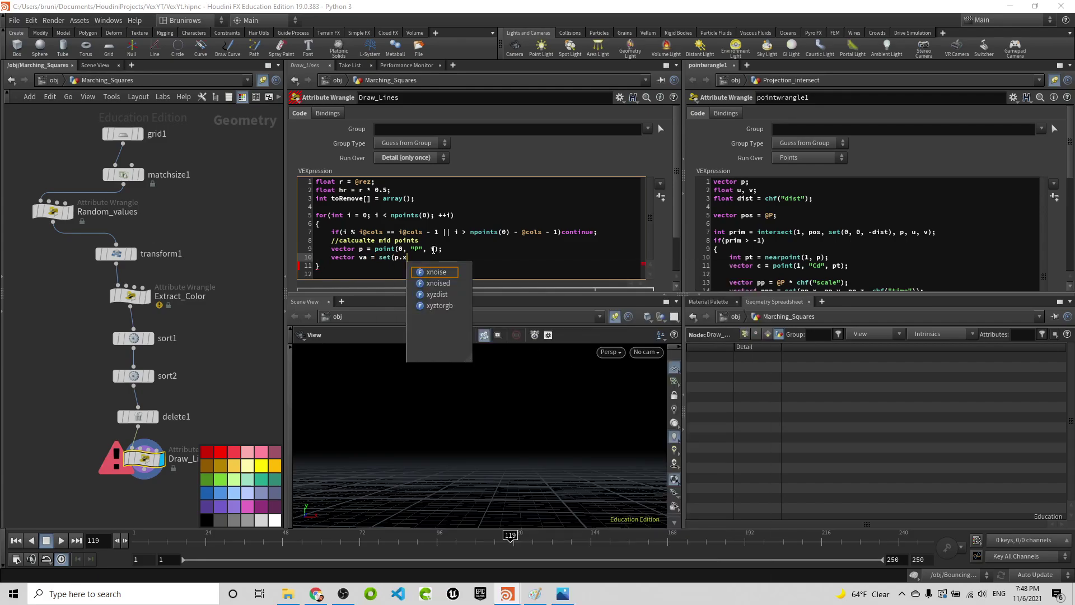
text( + hr)
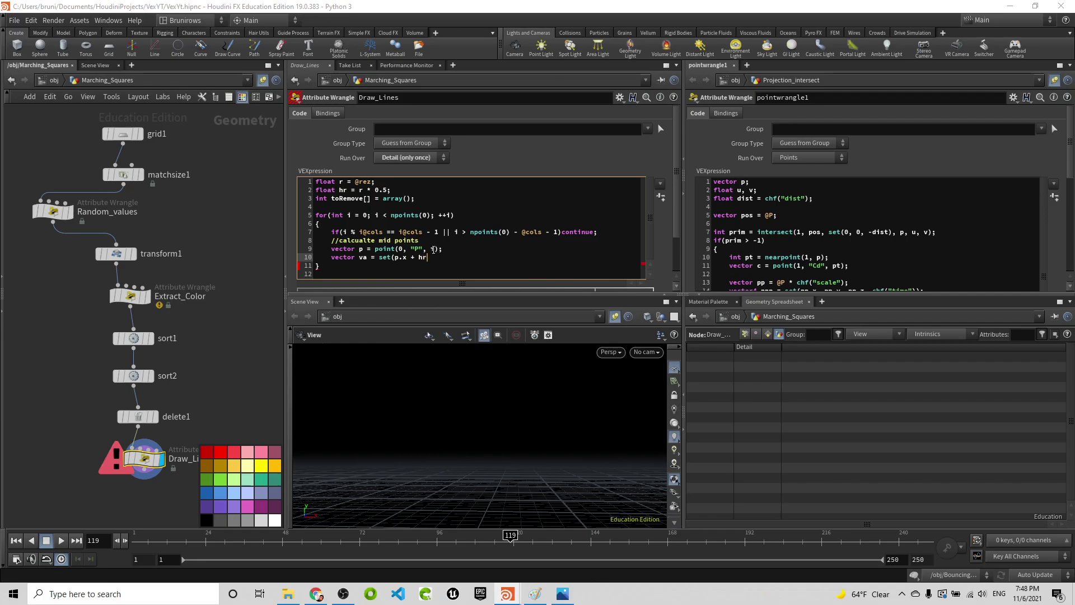
text(, )
text(p.y)
Finish va = set(p.x + hr, p.y, 0) and add vb (p.y - hr) and vc (p.y - r) midpoints
text(, )
text(0);)
key(Return)
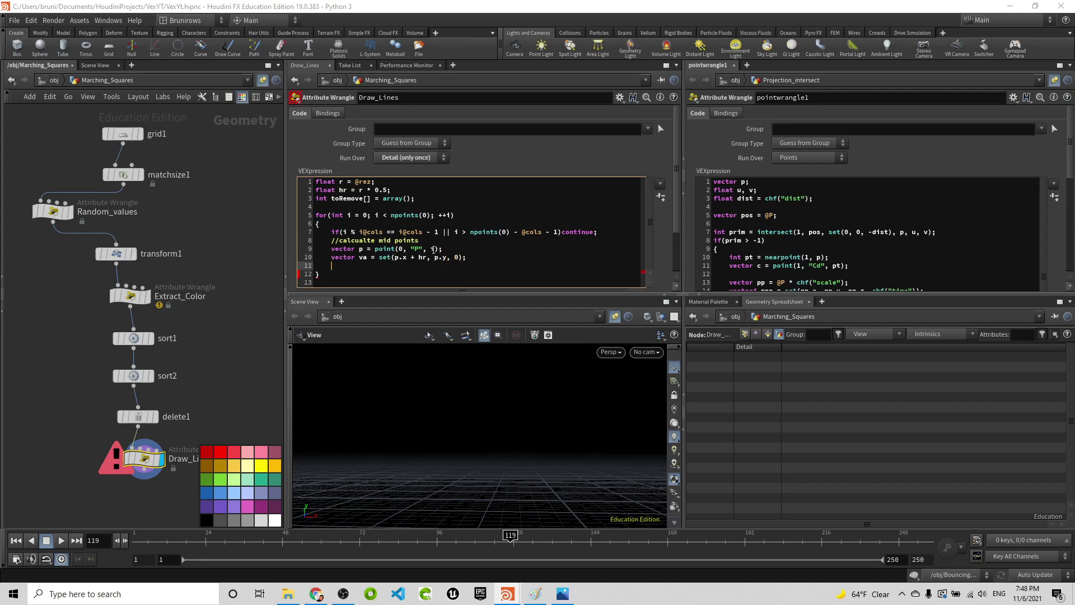
text(vector vb)
text( = set(p.)
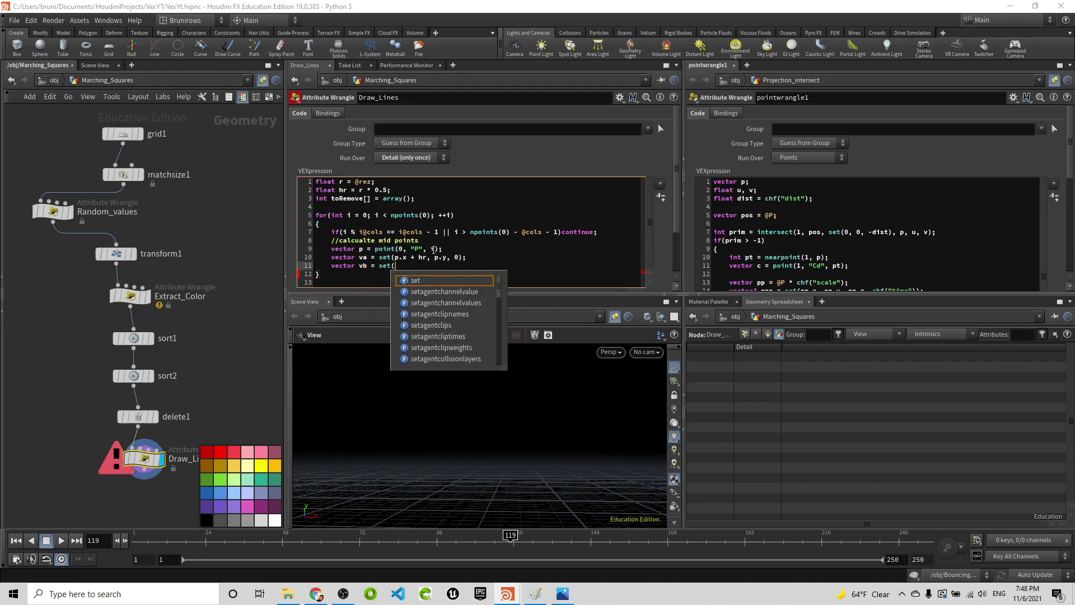
text(x + )
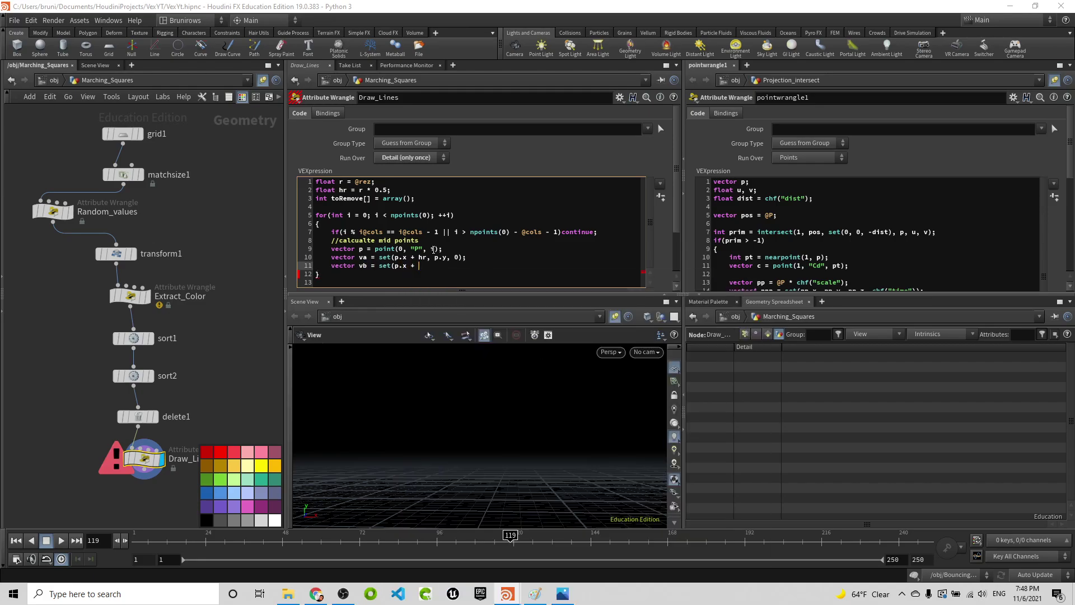
text(r, p.y)
text( + hr, )
text(0)
text();)
key(Return)
text(vector )
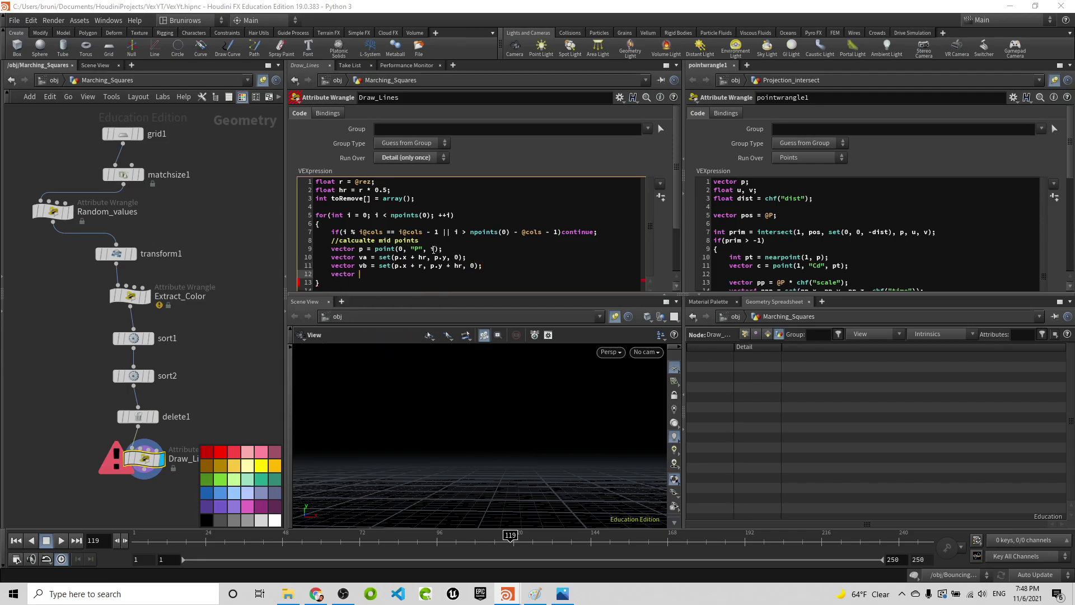
text(vc = set()
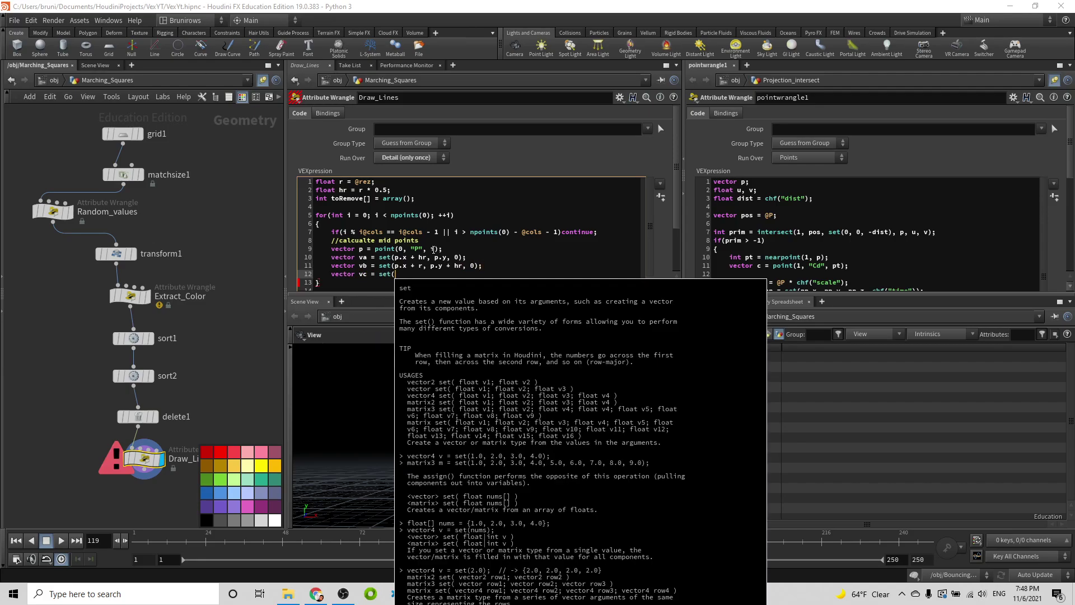
text(p.x + hr,)
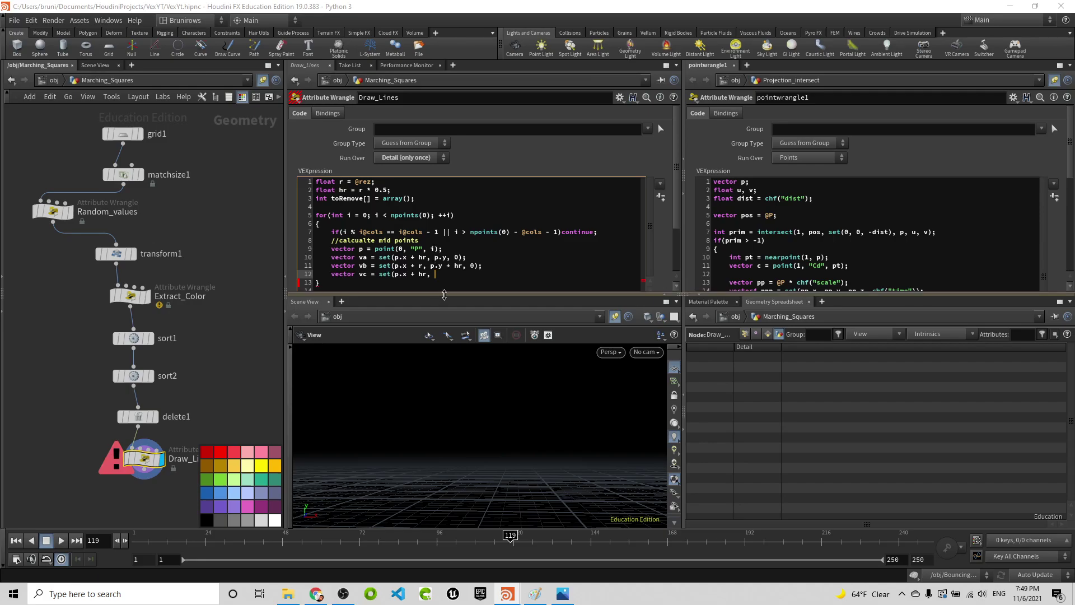
click(448, 266)
text(-)
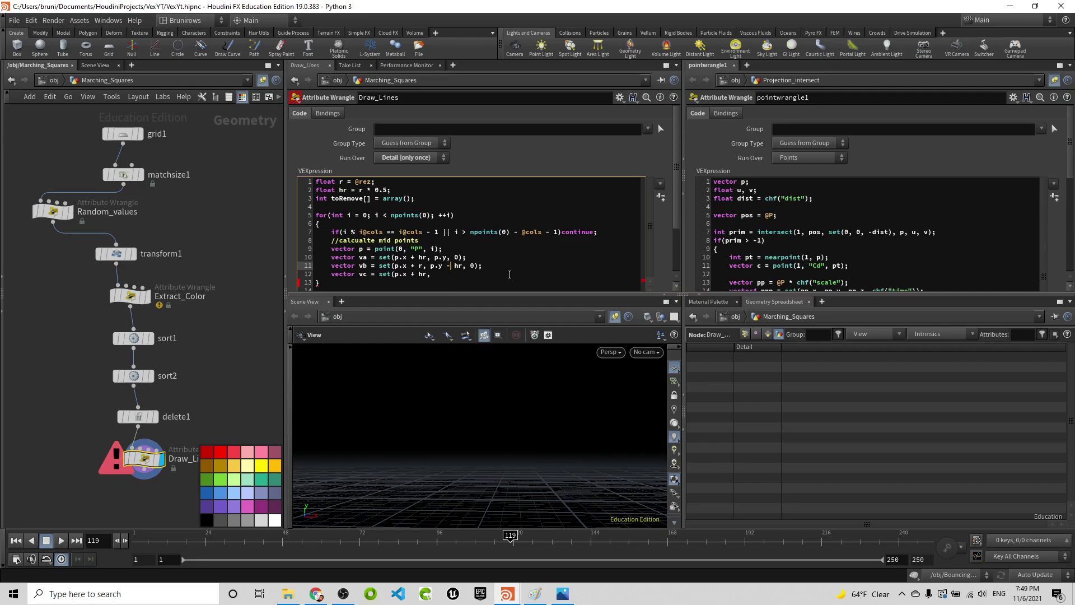
click(457, 274)
text(p.y - r, 0);)
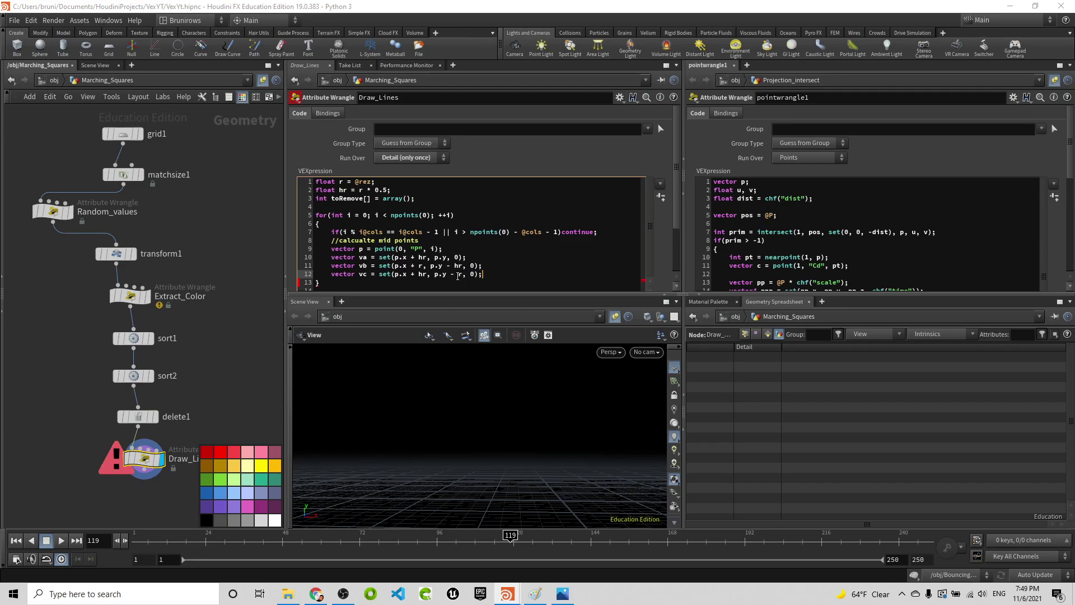
Add 'vector vd = set(p.x, p.y - hr, 0);' and select the four midpoint lines
key(Return)
text(vd)
key(BackSpace)
text(ector v)
text(d = set(p.)
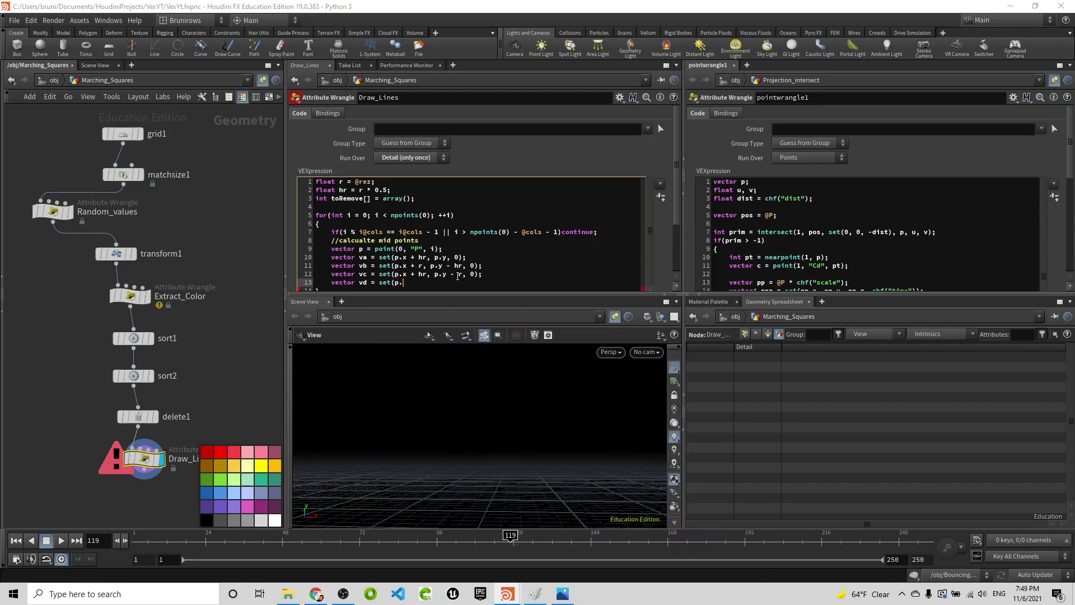
text(x, )
text(-.)
key(BackSpace)
key(BackSpace)
text(p.y - )
text(hr)
text(, 0);)
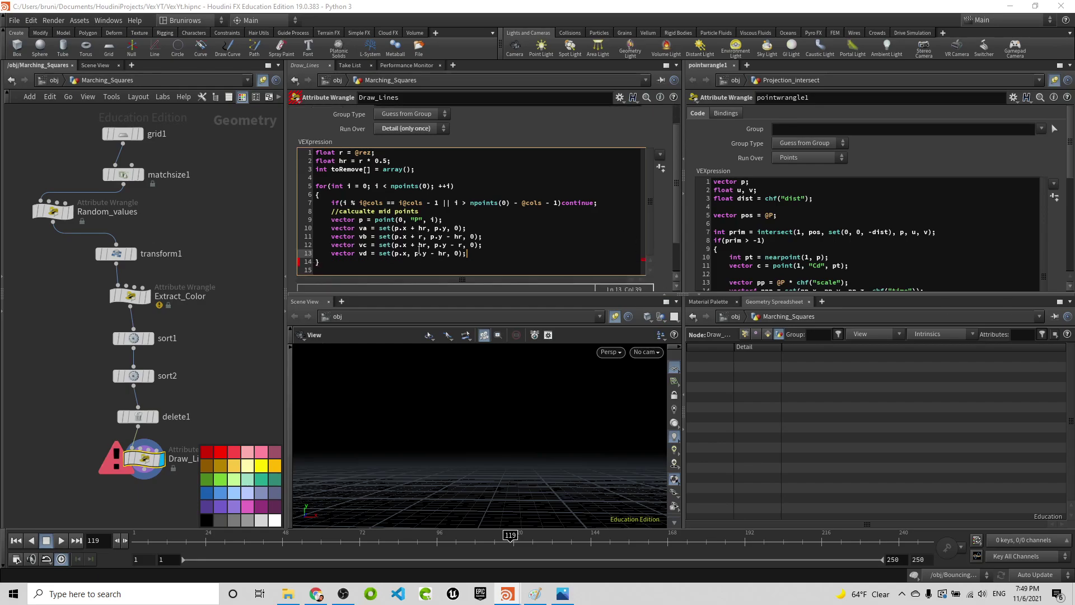
scroll(420, 251, down, 1)
drag(484, 253, 282, 224)
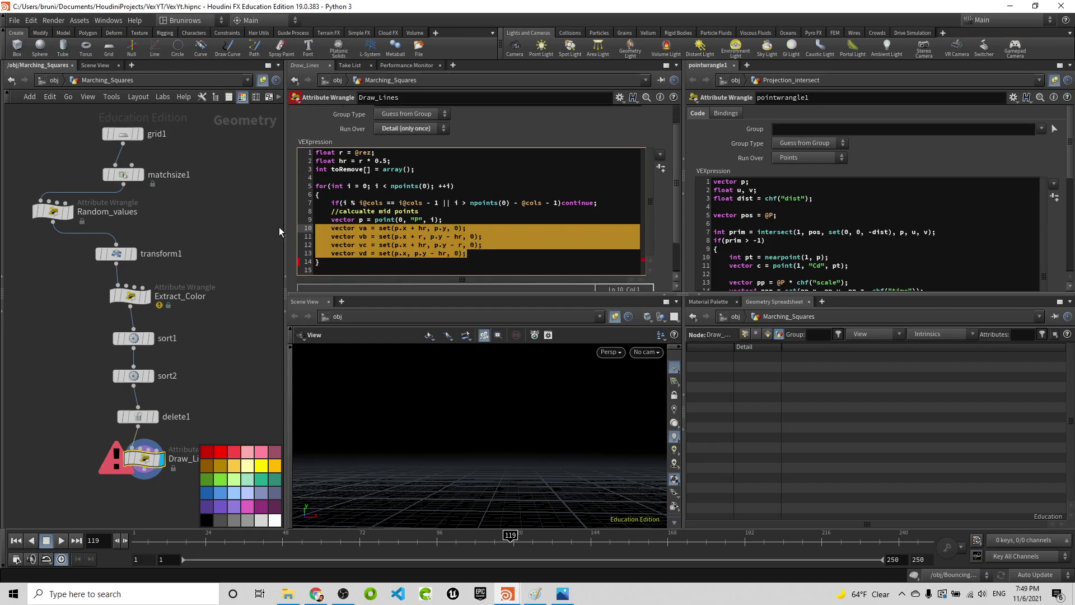
Recook the wrangle and add pt1 and pt2 with addpoint(0, va) and addpoint(0, vb)
click(521, 248)
key(ctrl+Return)
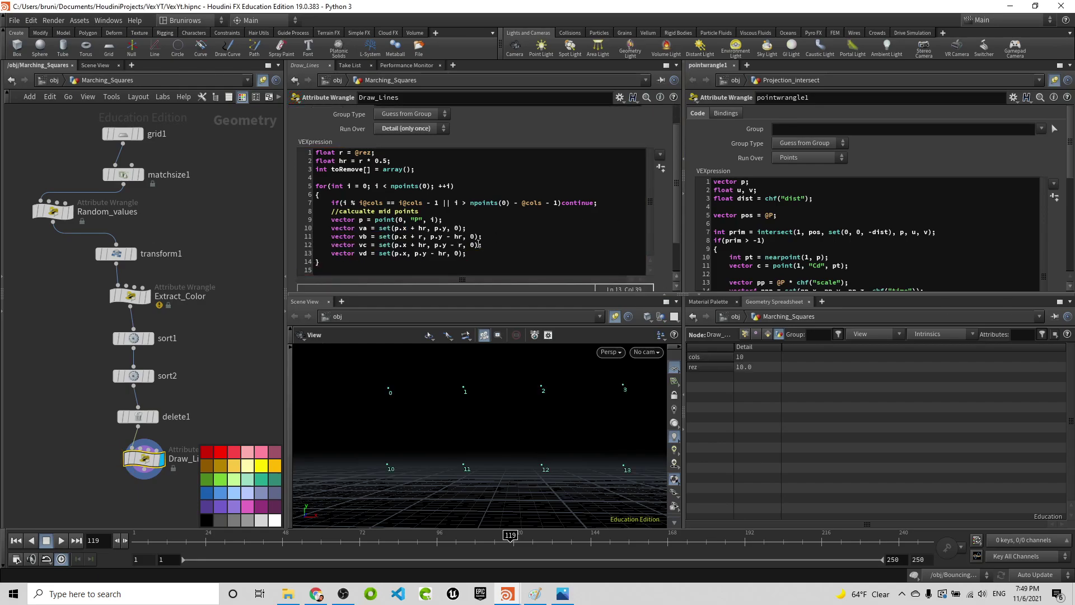
key(Return)
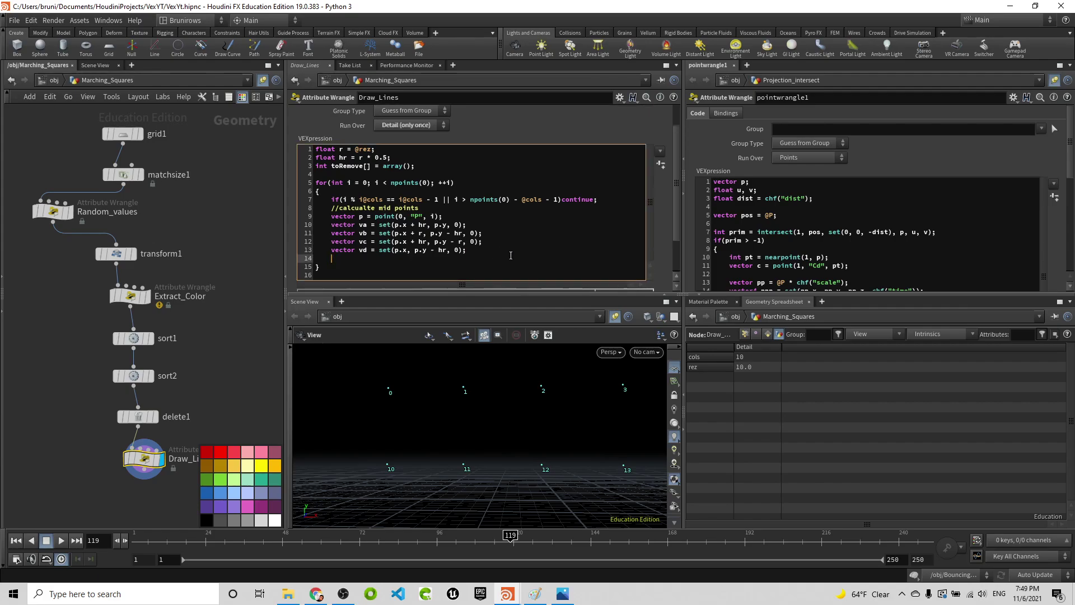
text(int pt1 = )
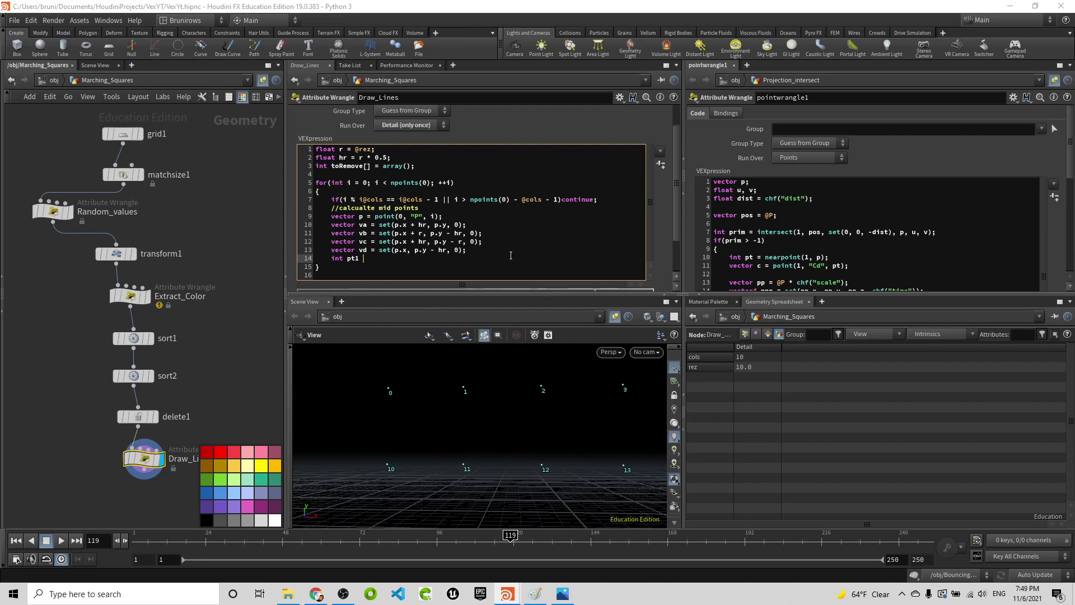
text(addpoint)
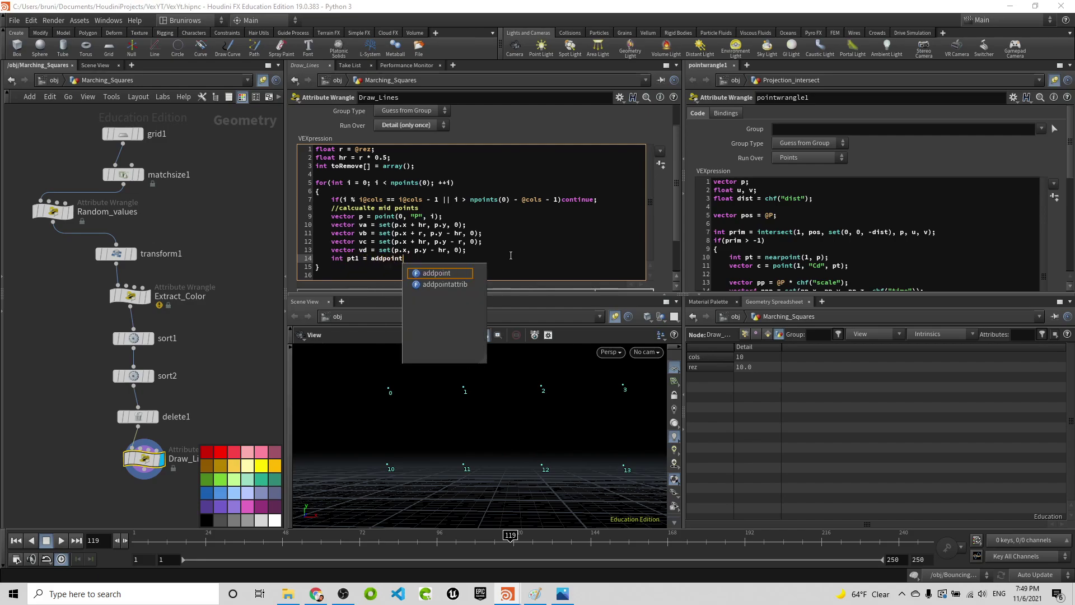
text((0, va);)
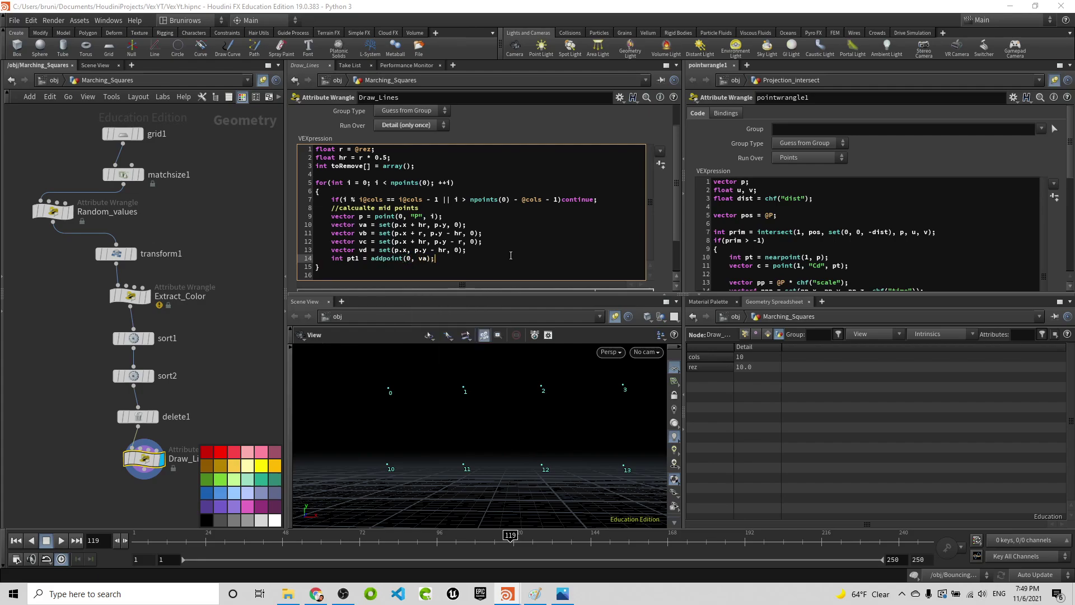
key(Return)
text(int pt2 = )
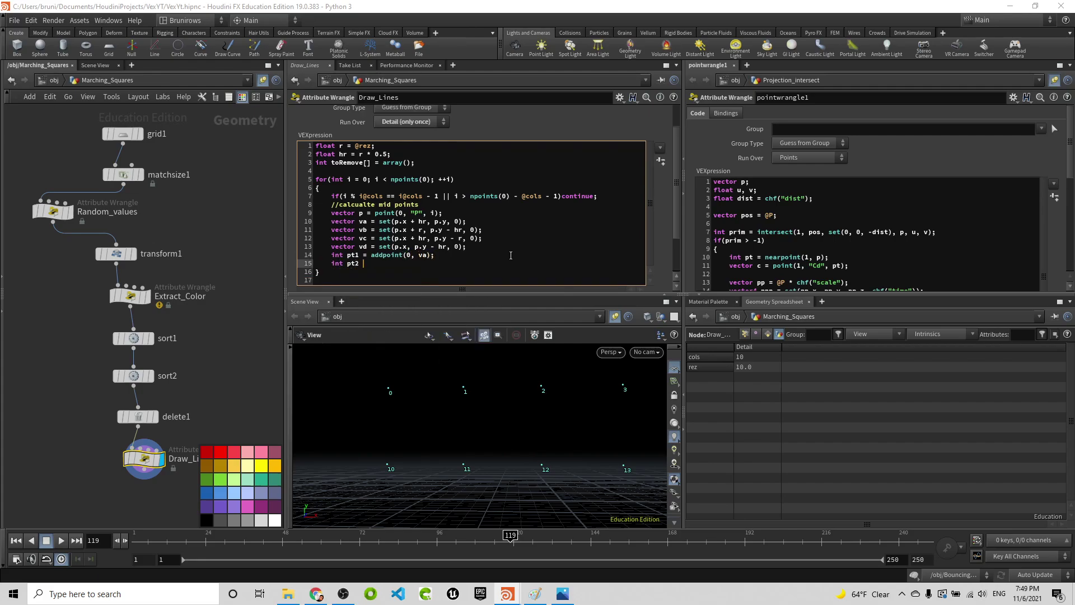
text(addpoitn(0)
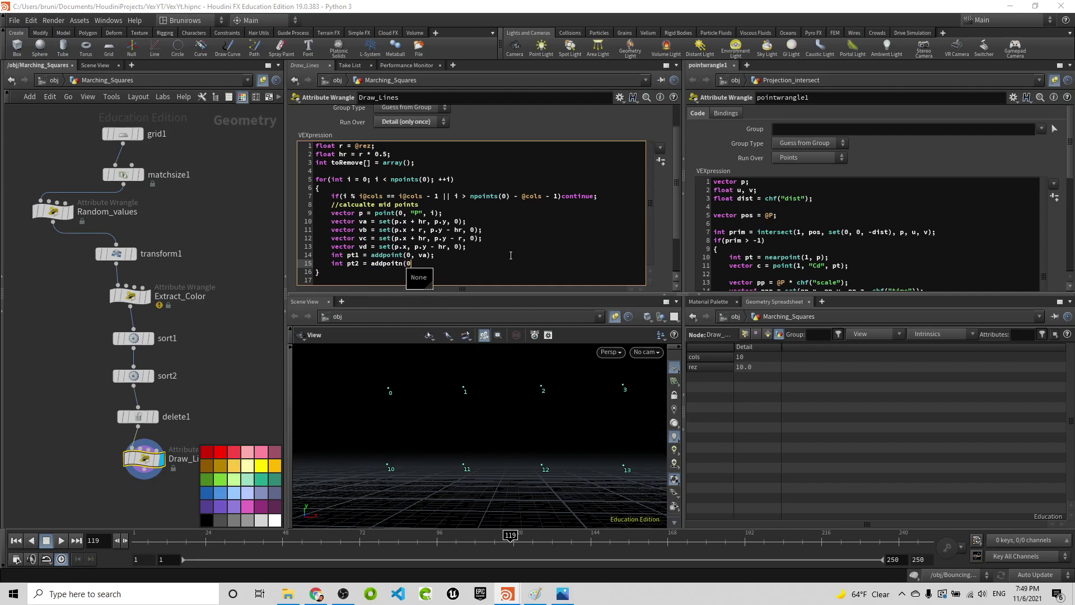
text(()
key(BackSpace)
key(BackSpace)
key(BackSpace)
text(nt()
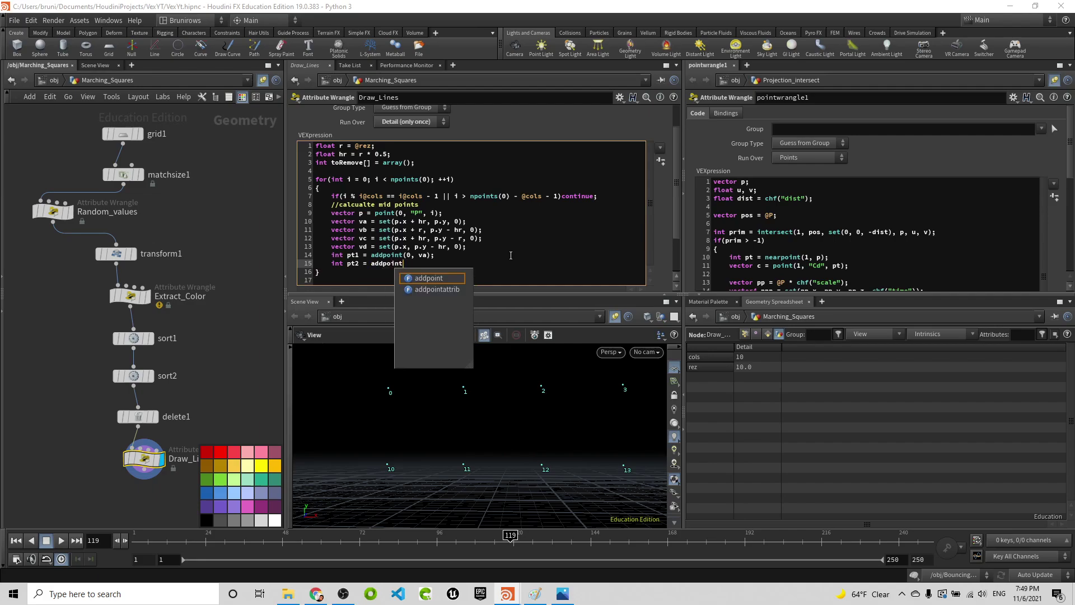
text(0, vb);)
Add pt3 and pt4 as new points at midpoints vc and vd via addpoint(0, …)
key(Return)
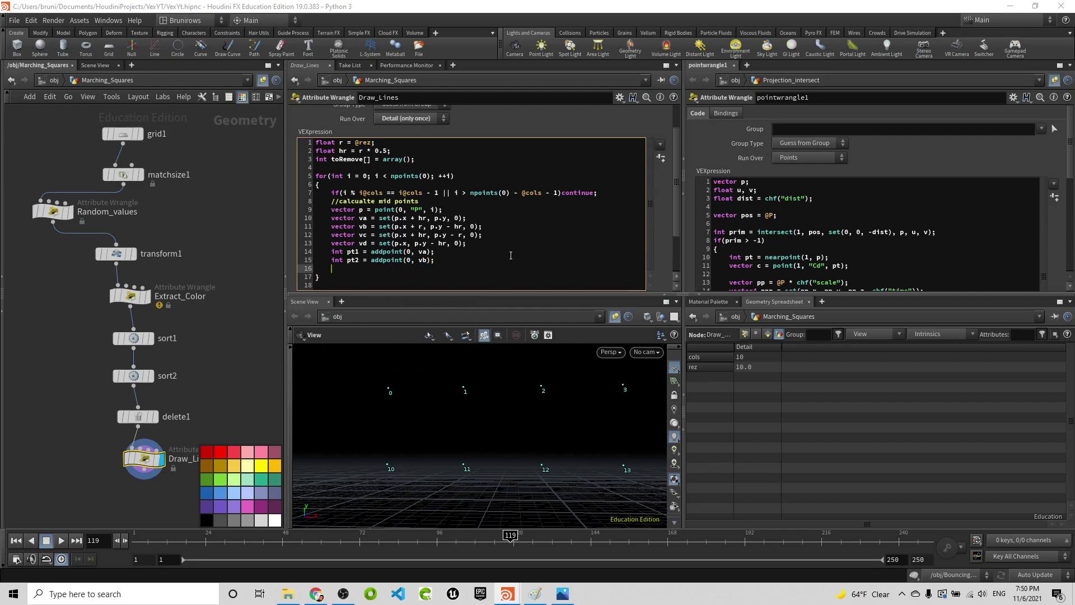
text(int pt3 = addp)
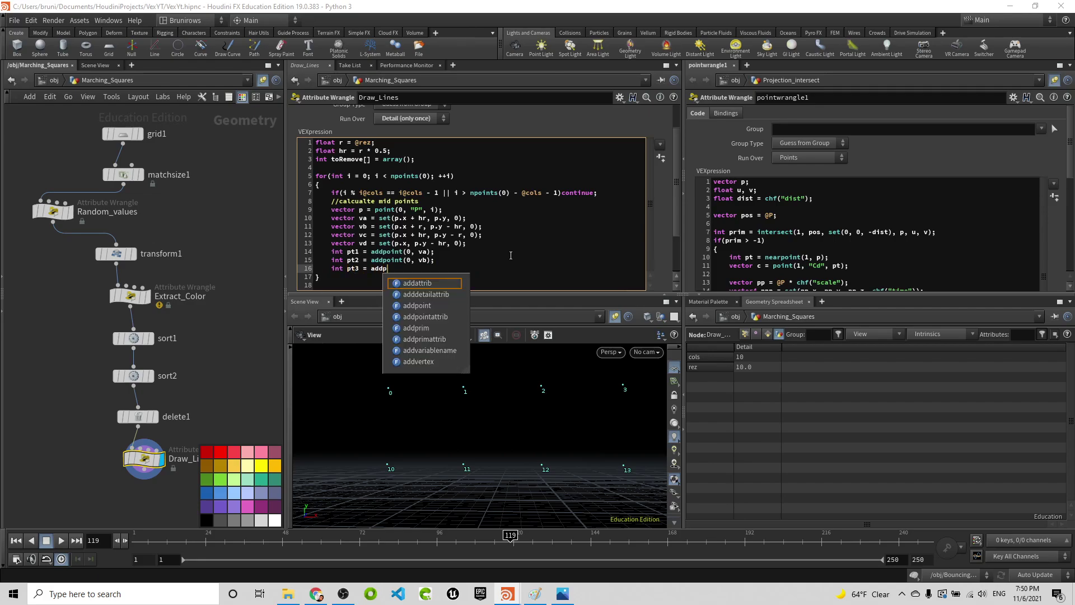
text(oitn()
key(BackSpace)
key(BackSpace)
key(BackSpace)
text(nt()
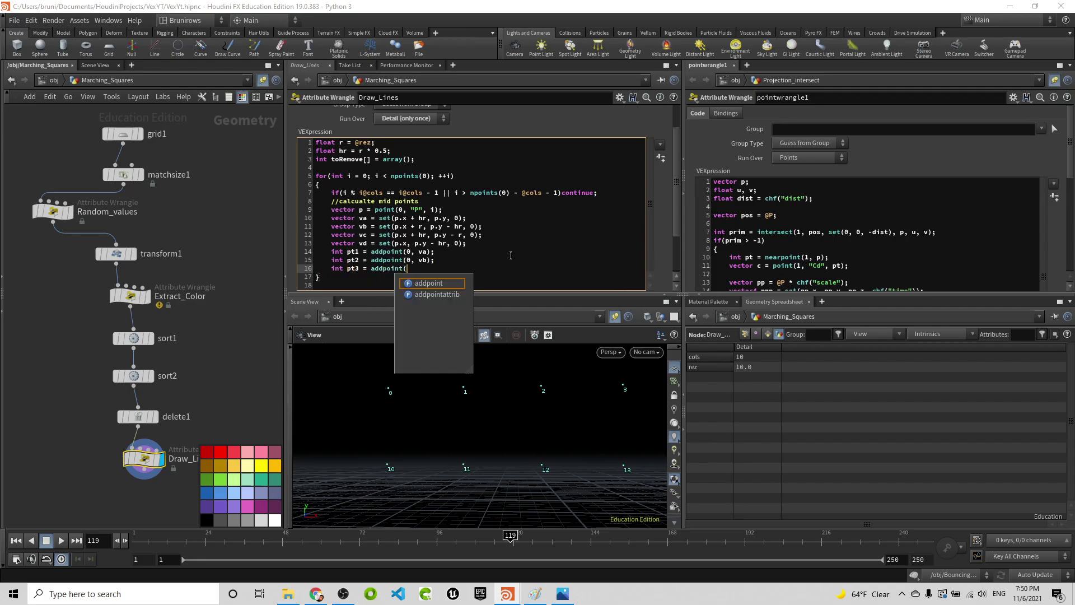
text(0, vc);)
key(Return)
text(i)
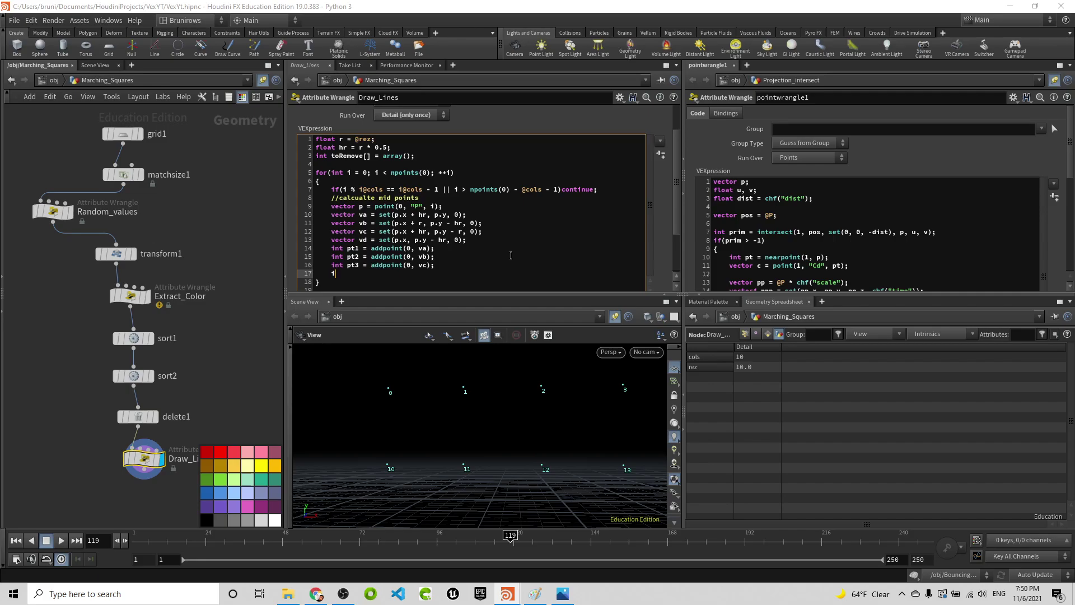
text(nt pt4 = addp)
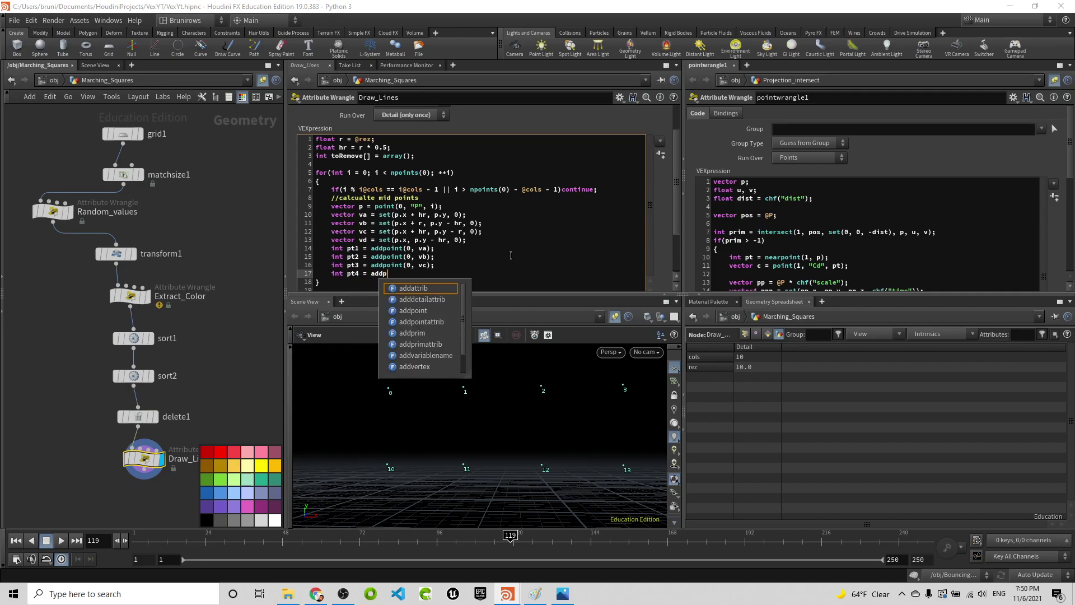
text(oint(0, vd))
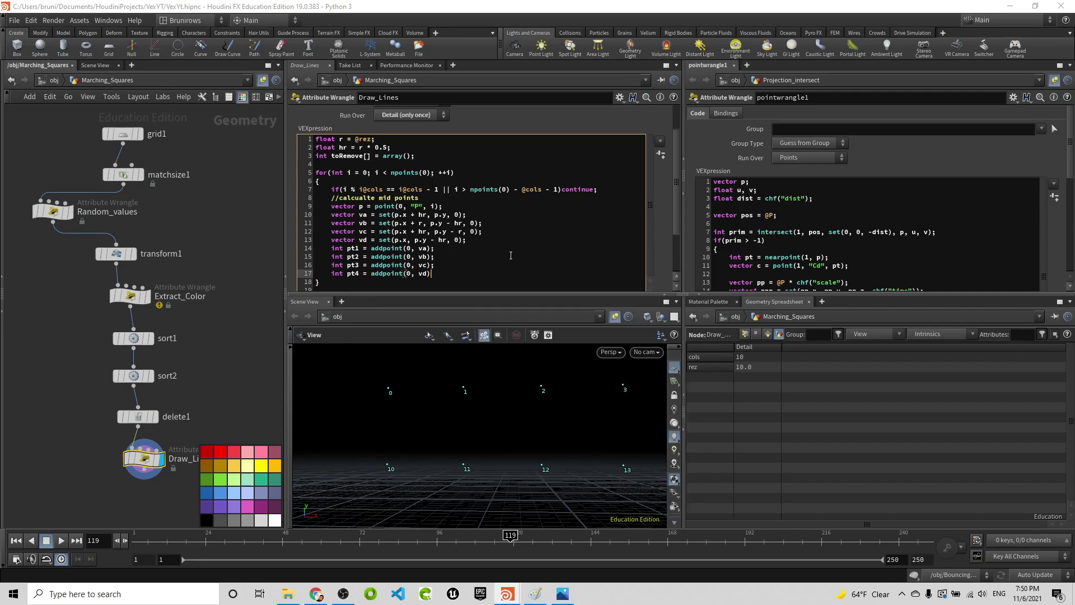
text(;)
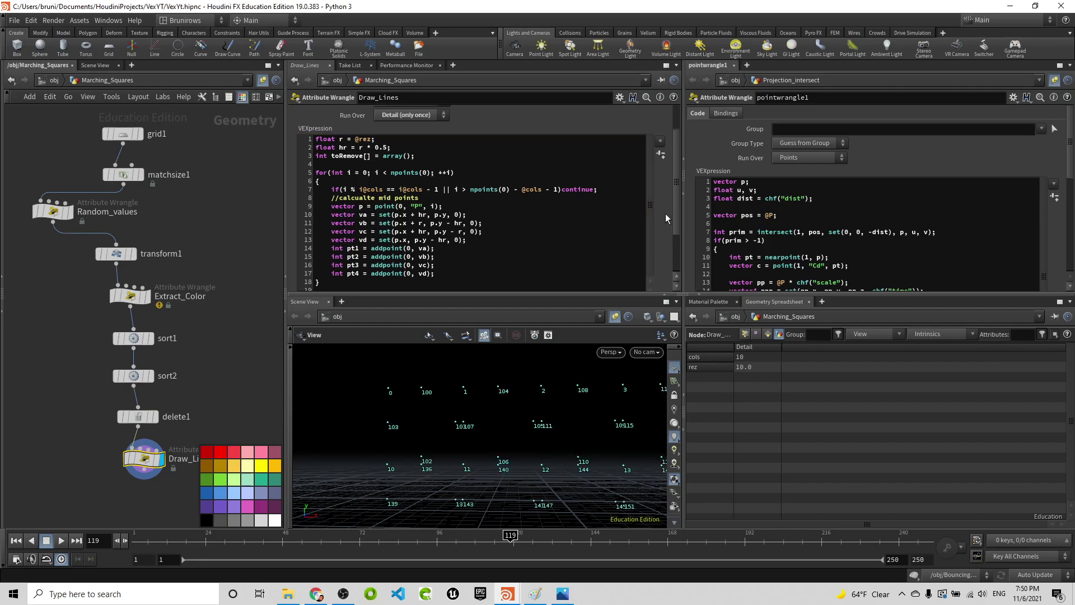
Zoom in on the new midpoints and inspect the points' value attributes in the spreadsheet
scroll(477, 451, down, 2)
scroll(476, 452, down, 2)
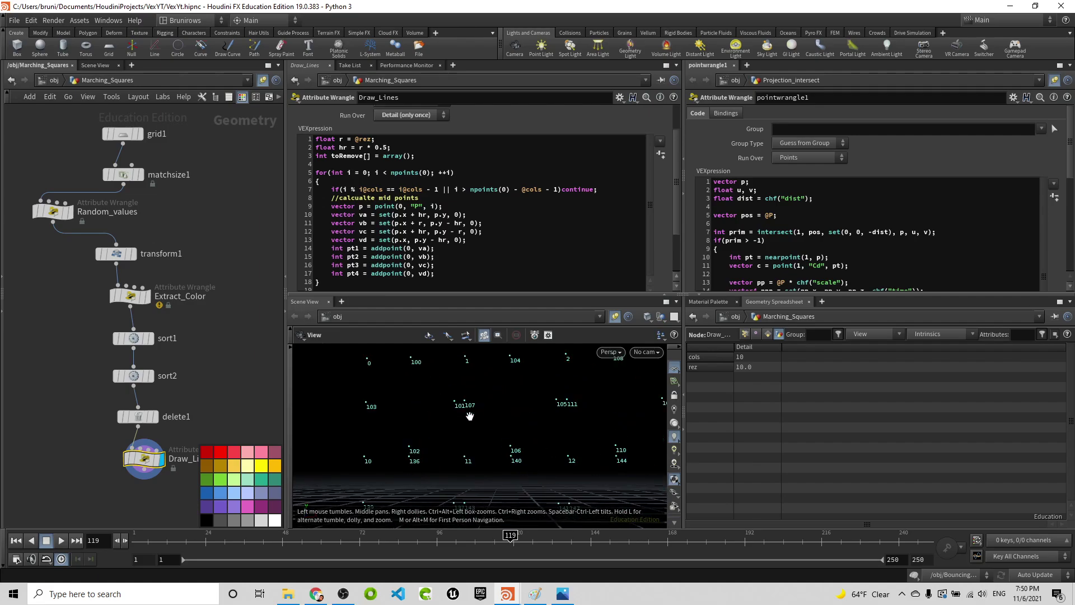
scroll(467, 413, up, 3)
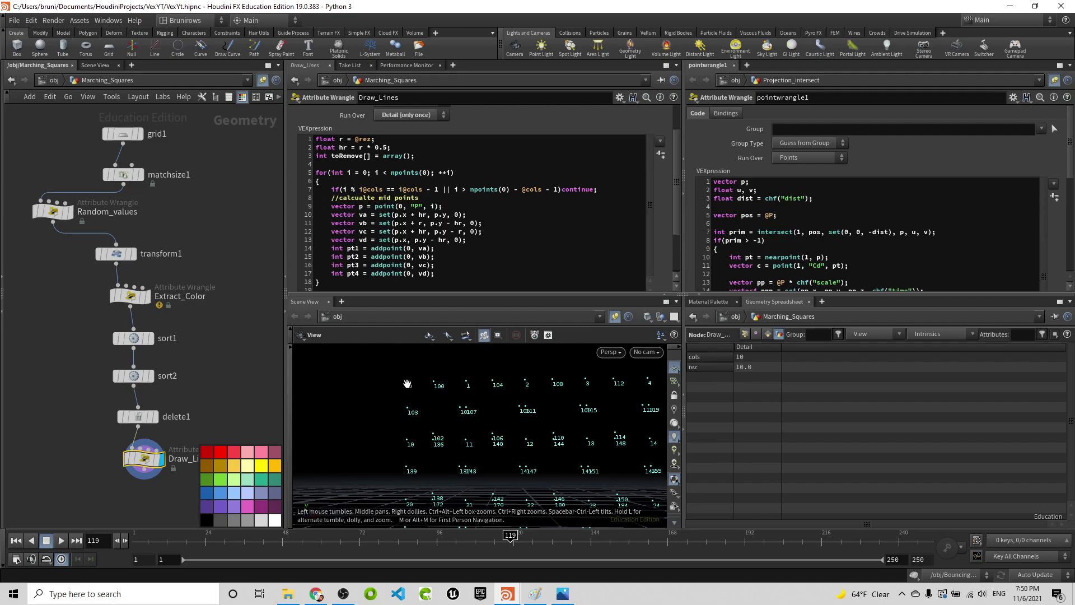
click(744, 334)
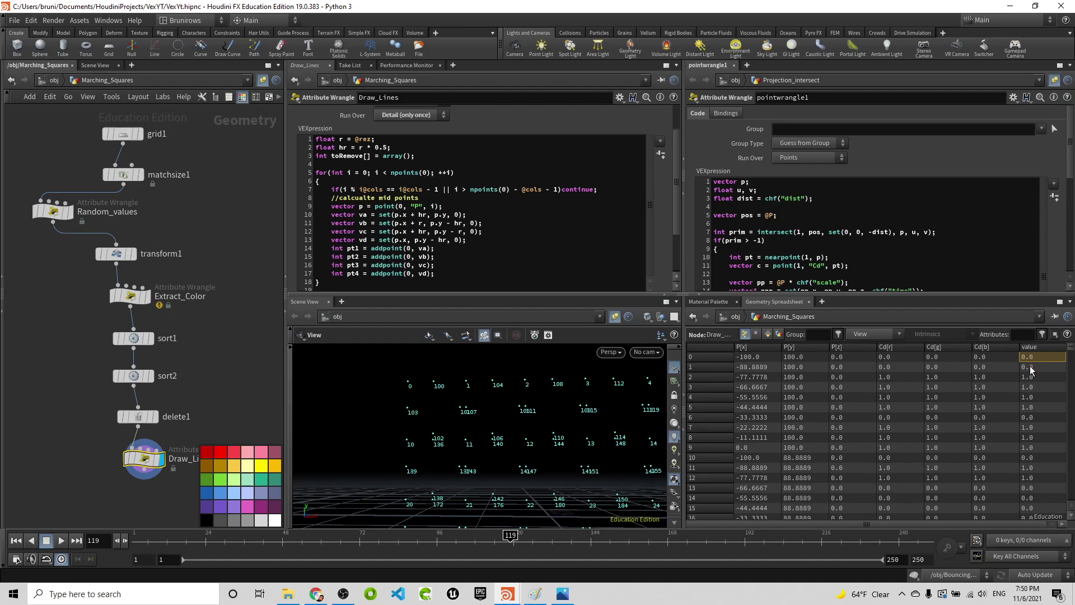
click(1033, 368)
click(1037, 358)
Add a '//get point values' comment reading a at point i and b at i + 1
click(447, 272)
key(Return)
key(Return)
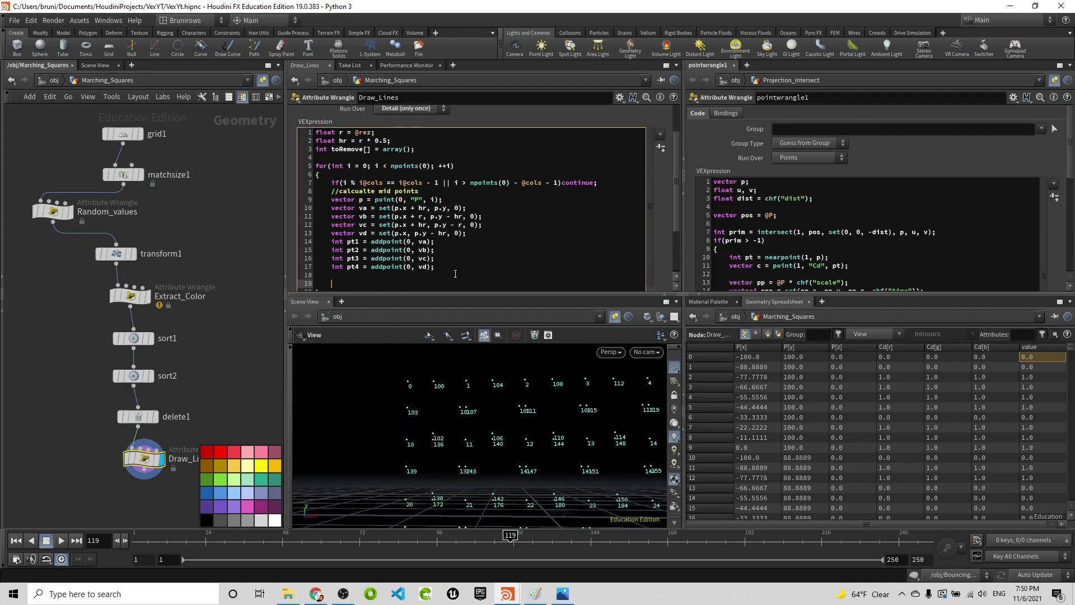
text(//get point values)
key(Return)
text(float)
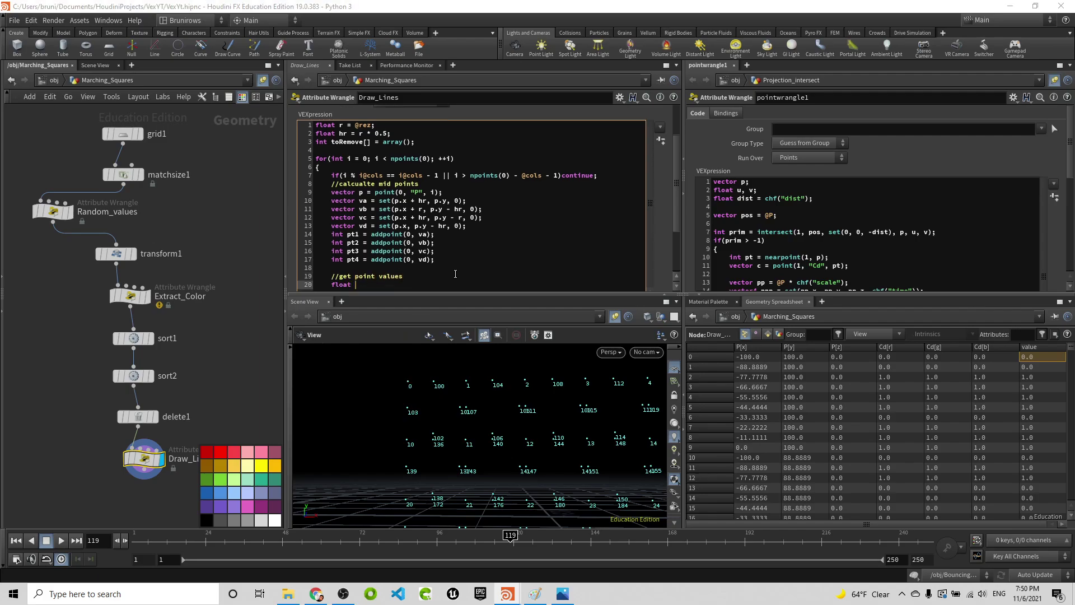
text( a = )
text(point)
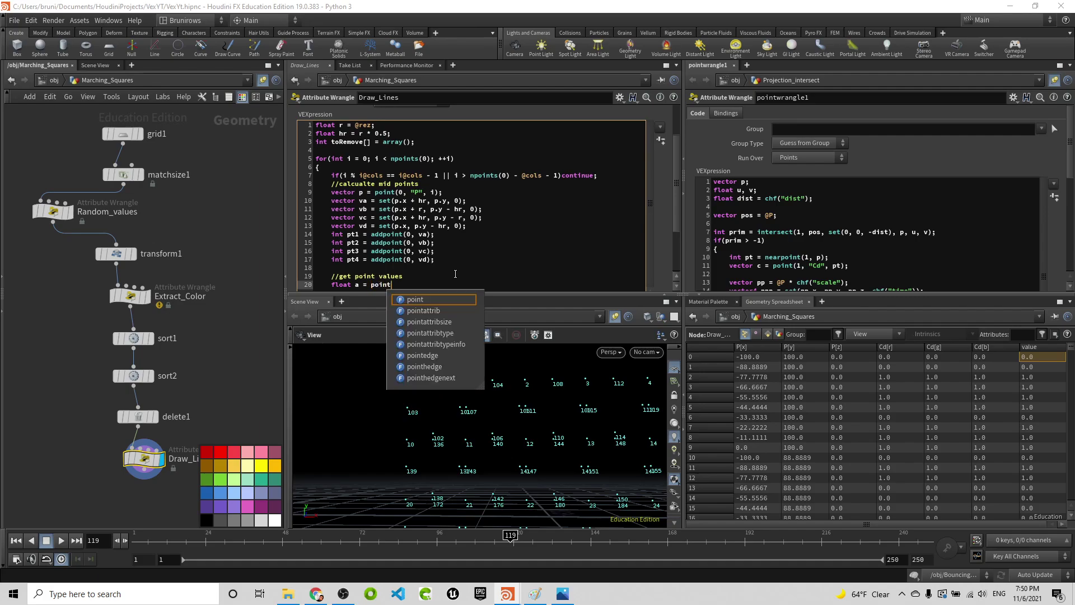
text((0, ")
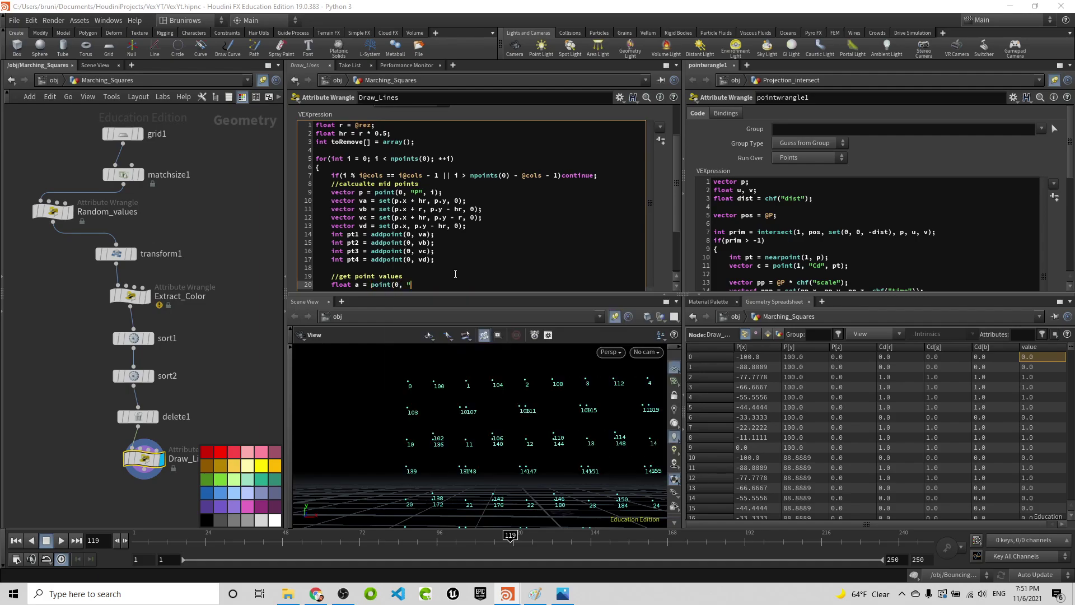
text(value", )
text(i))
text(;)
key(Return)
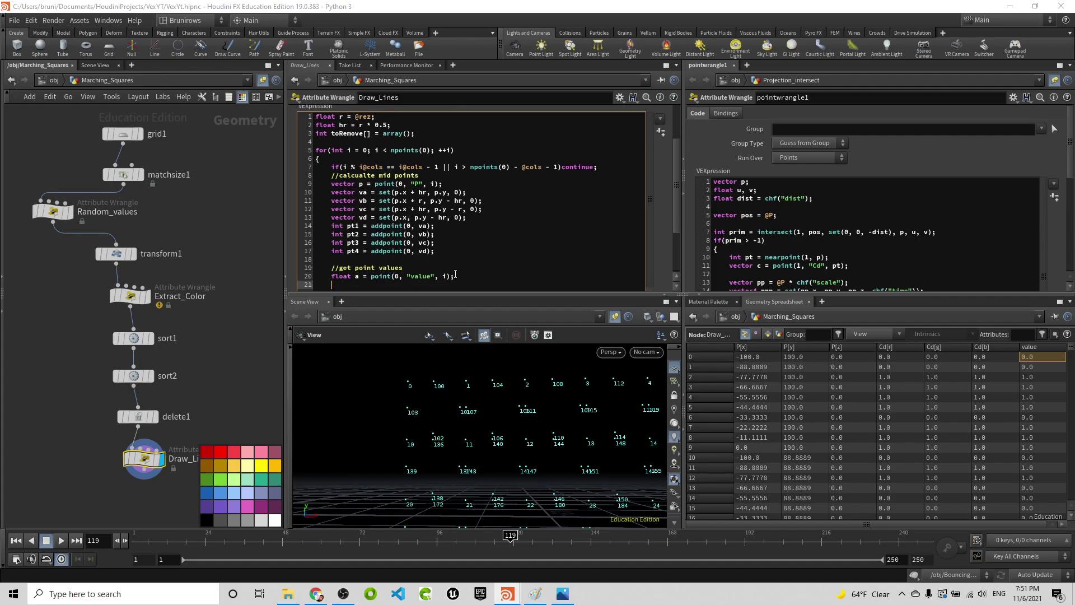
text(float b = )
text(point()
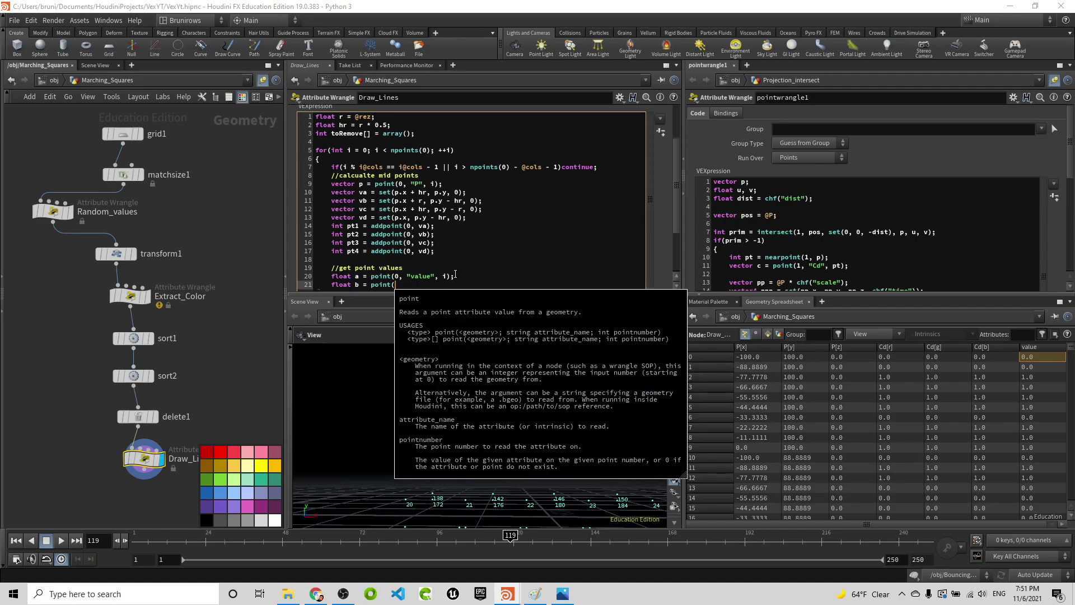
text(0, "value)
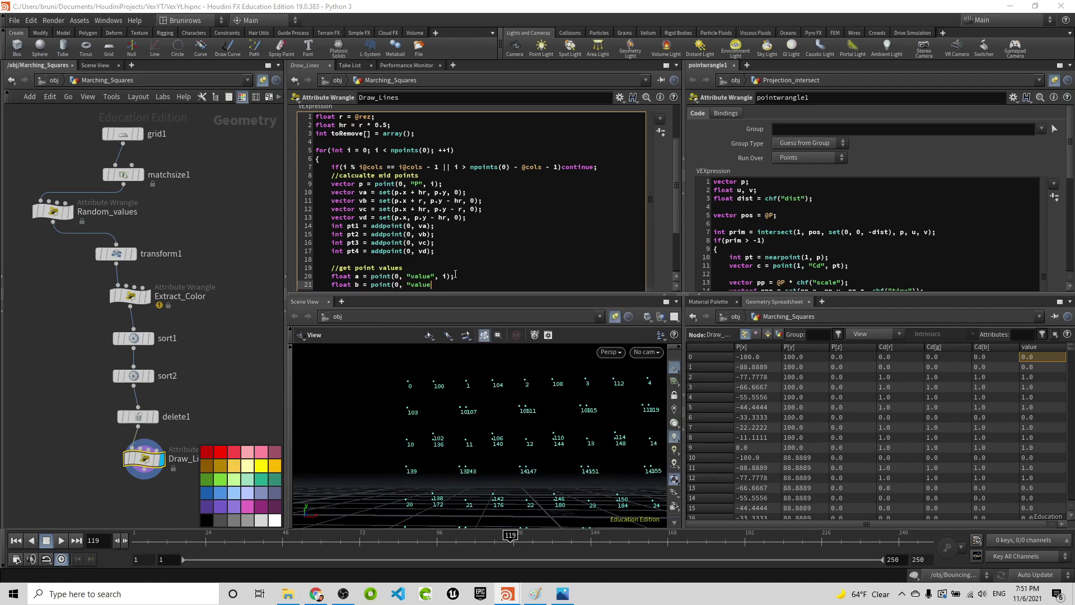
text(", i + 1)
text();)
key(Return)
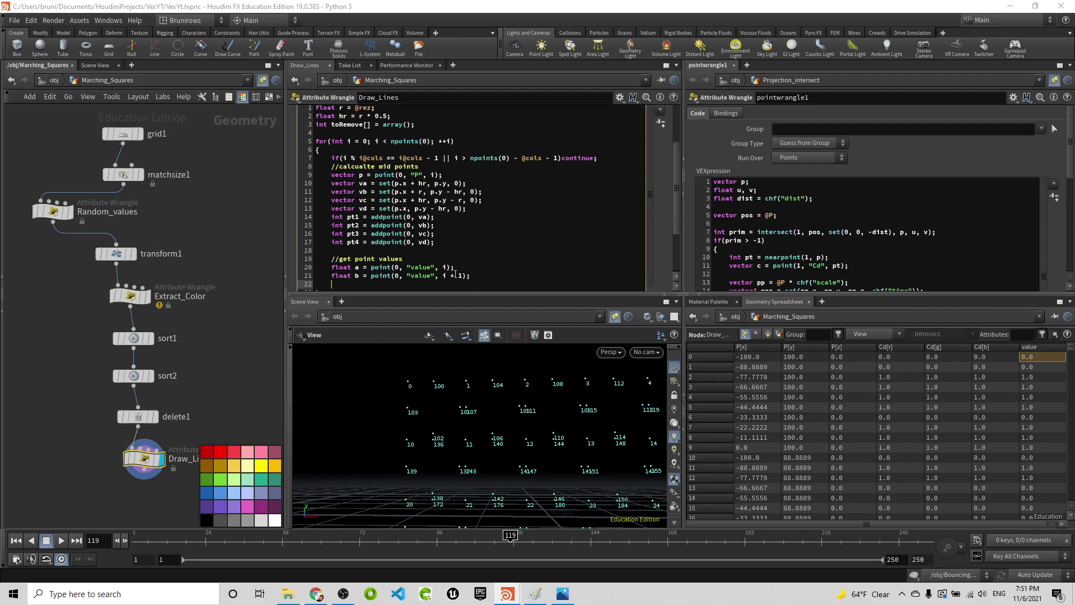
text(float c = poi)
text(nt(0, "value)
text(")
key(BackSpace)
text(, i )
text(+ )
text(i@cols )
text(+ 1);)
key(Return)
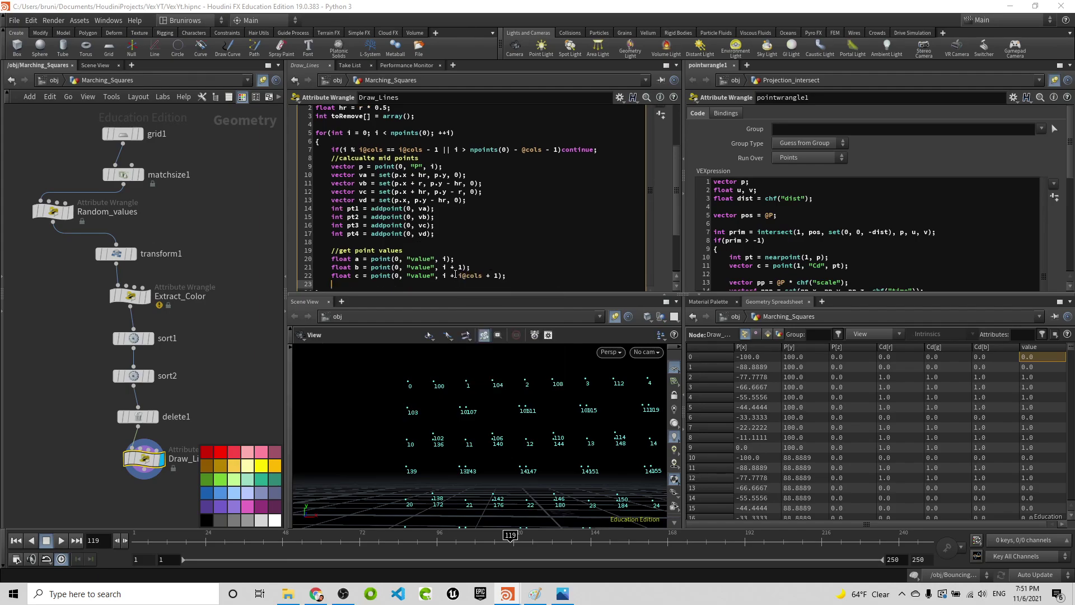
text(float d = poi)
text(nt(0, "value, i )
text(+ i)
key(BackSpace)
key(BackSpace)
key(BackSpace)
key(BackSpace)
key(BackSpace)
key(BackSpace)
key(BackSpace)
key(Return)
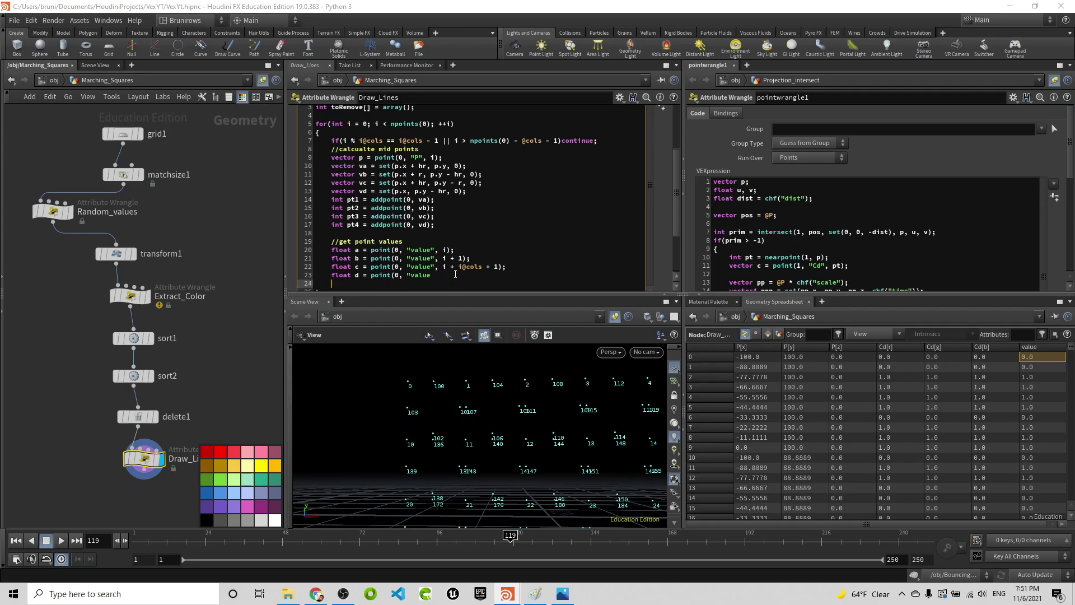
key(BackSpace)
text(")
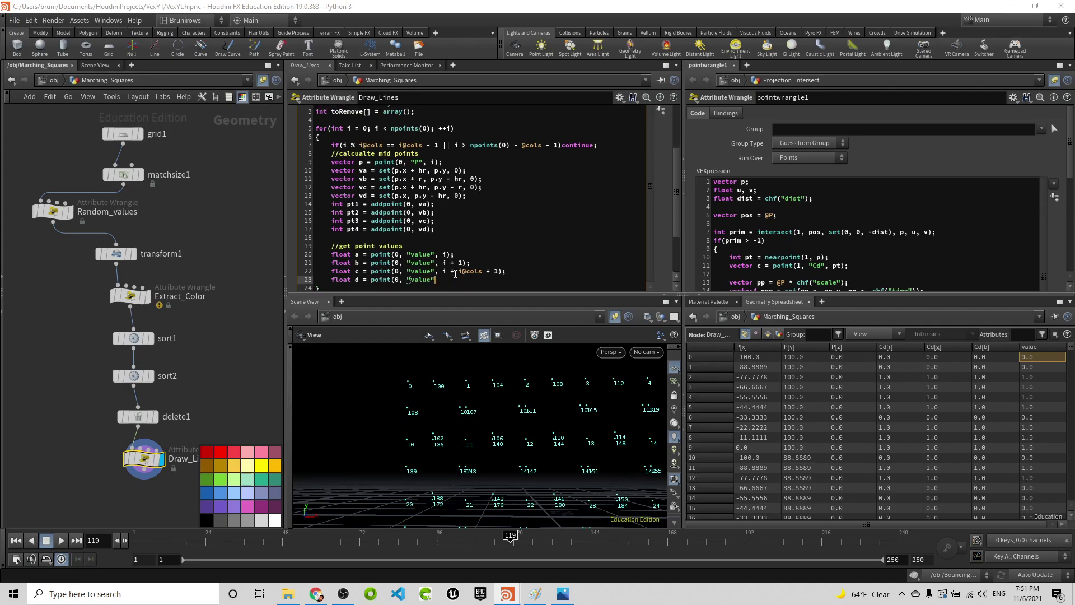
text(, i)
text(i @)
text(cols);)
key(alt+Tab)
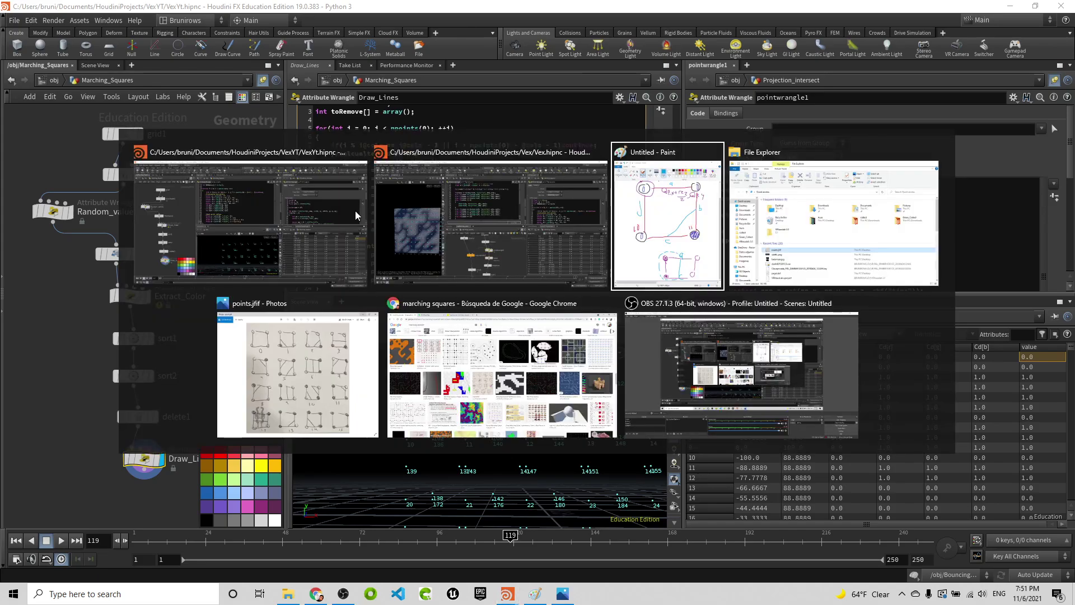
In the Photos sketch's drawing mode, ink corner labels such as a and b on the first square
key(alt+Tab)
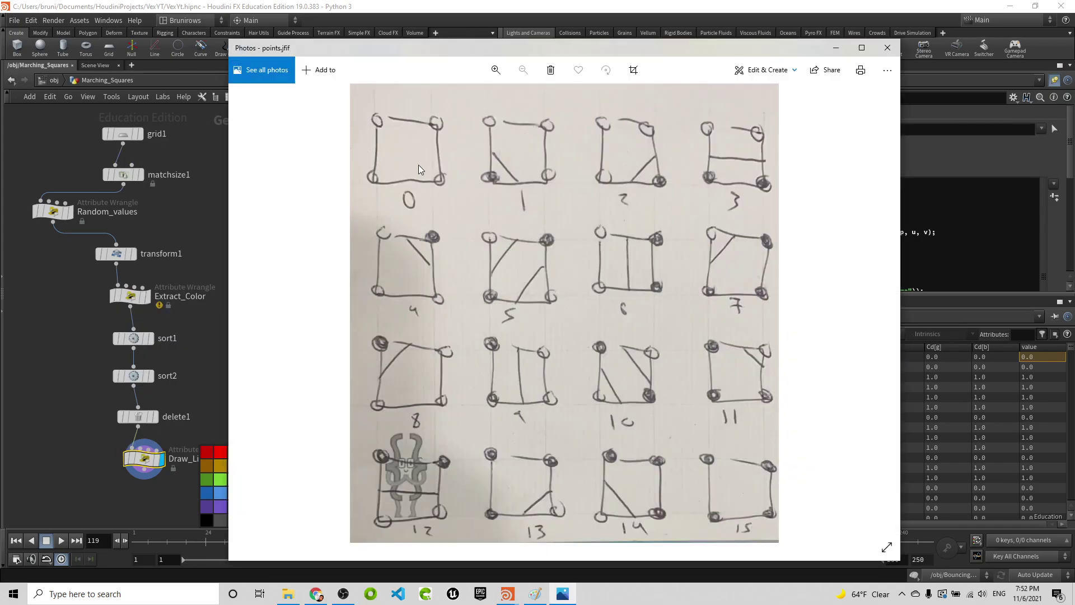
click(754, 73)
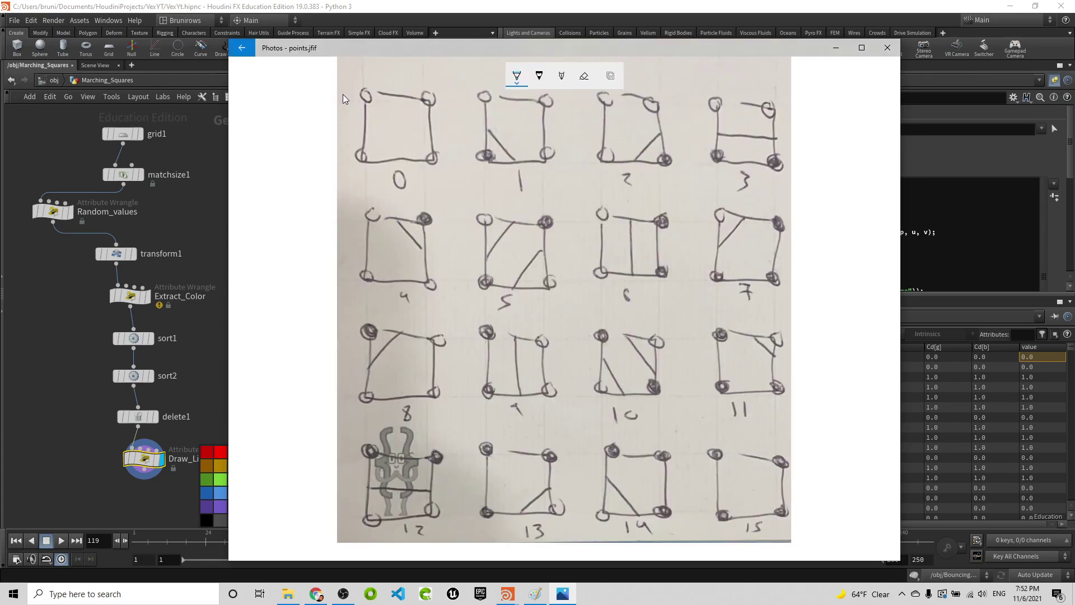
drag(343, 95, 346, 94)
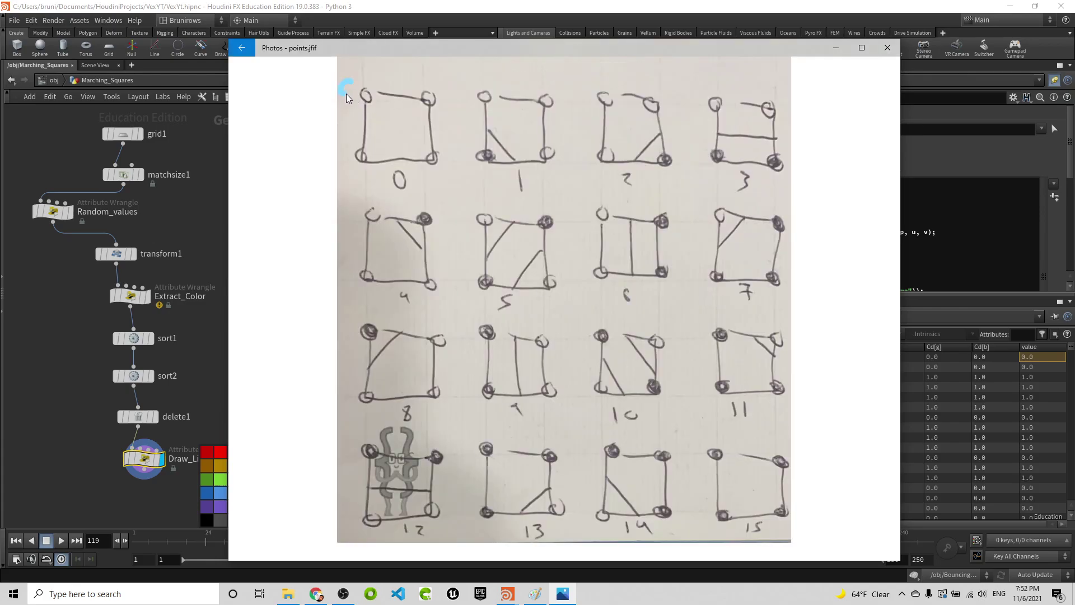
drag(440, 65, 444, 96)
click(539, 77)
drag(352, 162, 347, 176)
drag(438, 167, 451, 145)
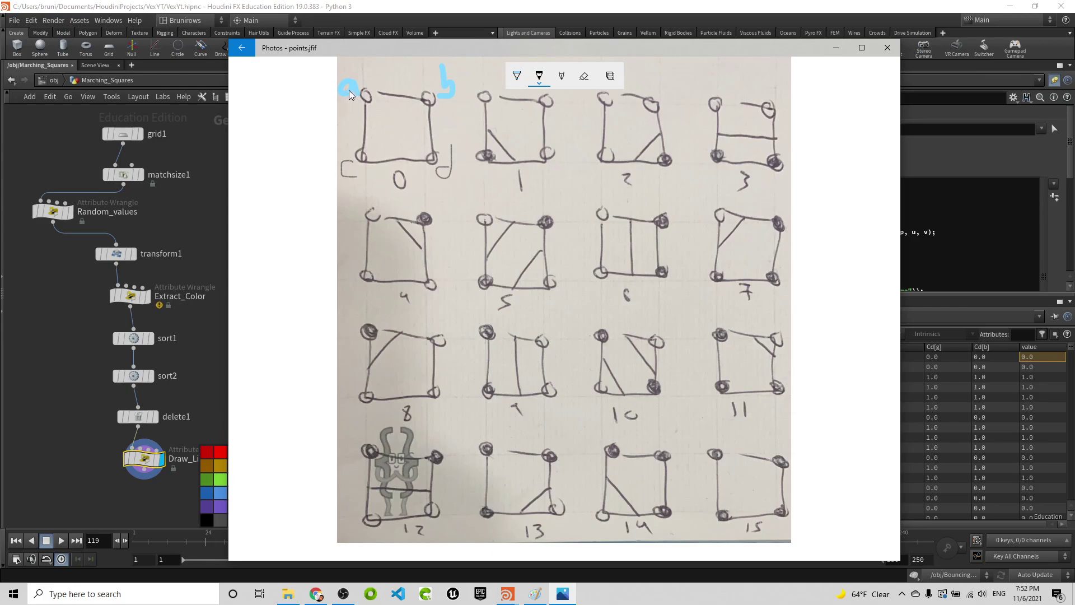
Write 0 at each corner of the first square and the code 0000 under case 0
drag(364, 71, 428, 76)
drag(367, 136, 374, 137)
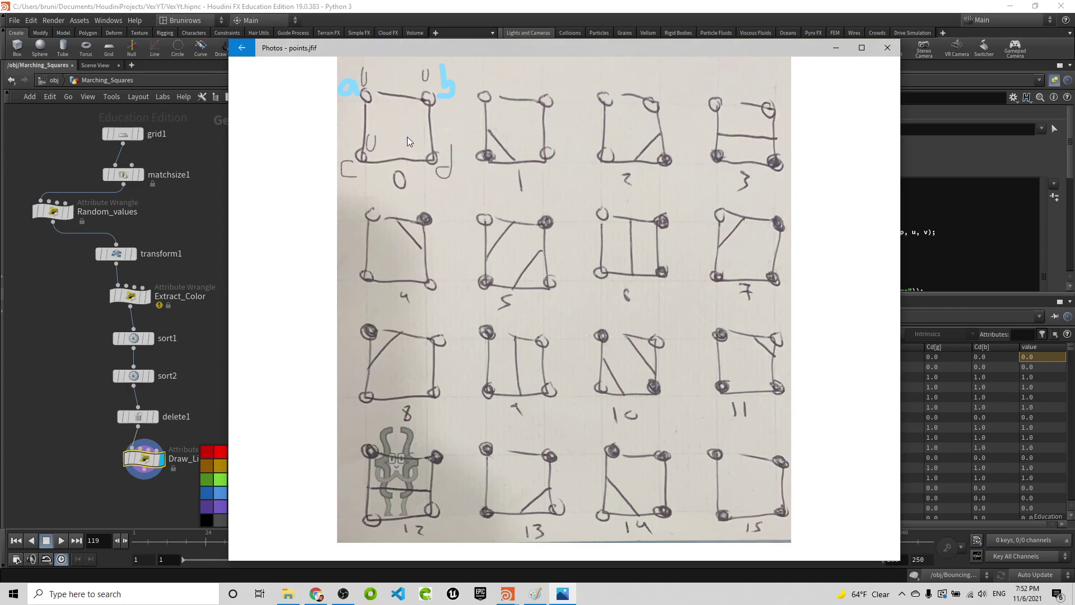
drag(448, 132, 450, 142)
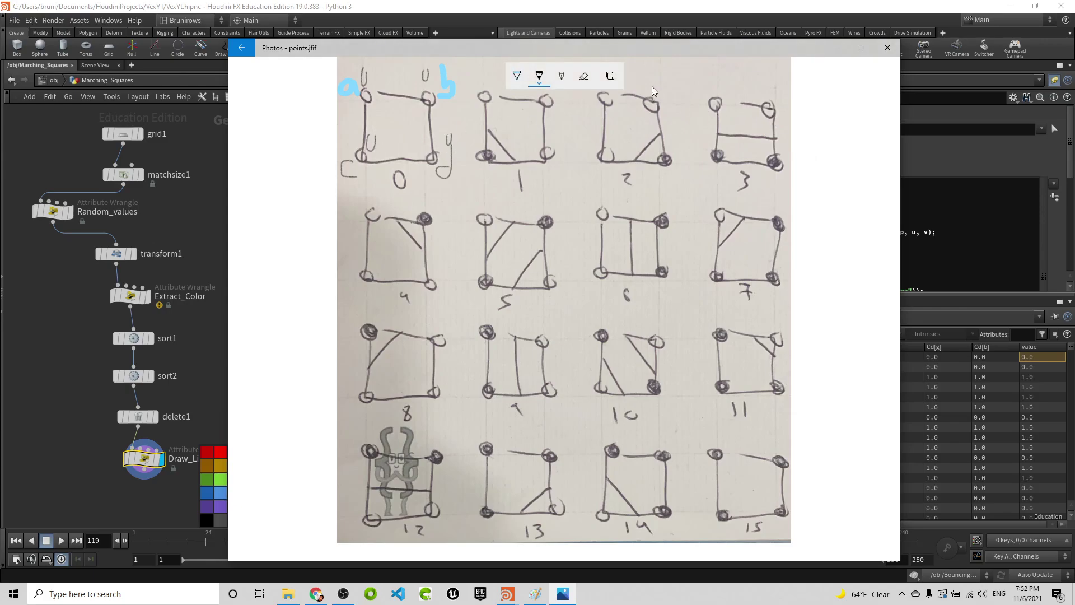
drag(371, 190, 375, 185)
Write binary codes 0001, 0010, 0011, 0100 and 0101 under cases 1 through 5
drag(480, 193, 509, 191)
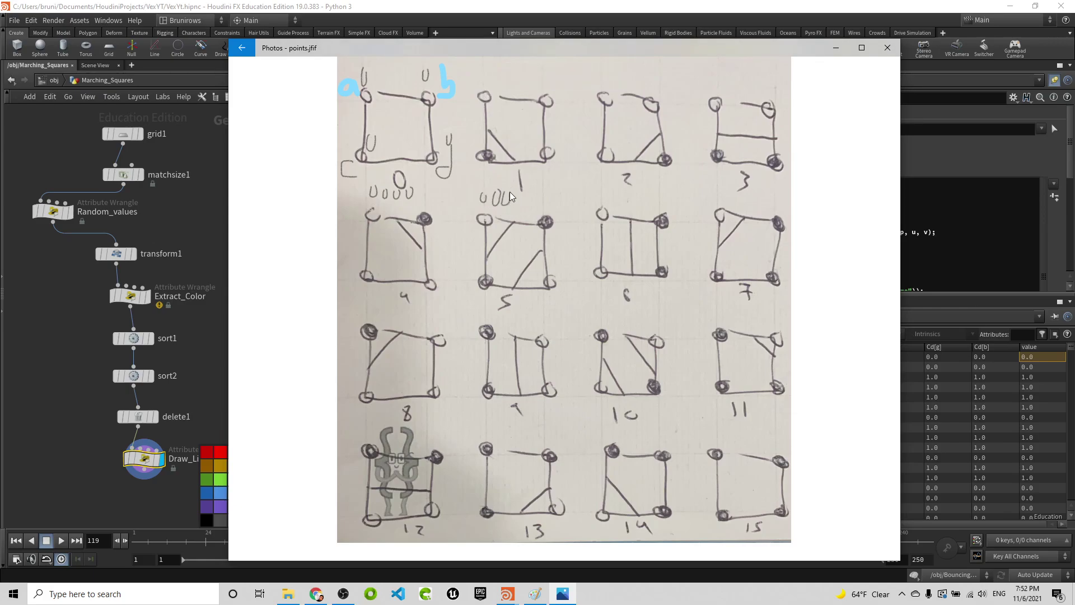
drag(483, 149, 486, 155)
drag(518, 195, 518, 203)
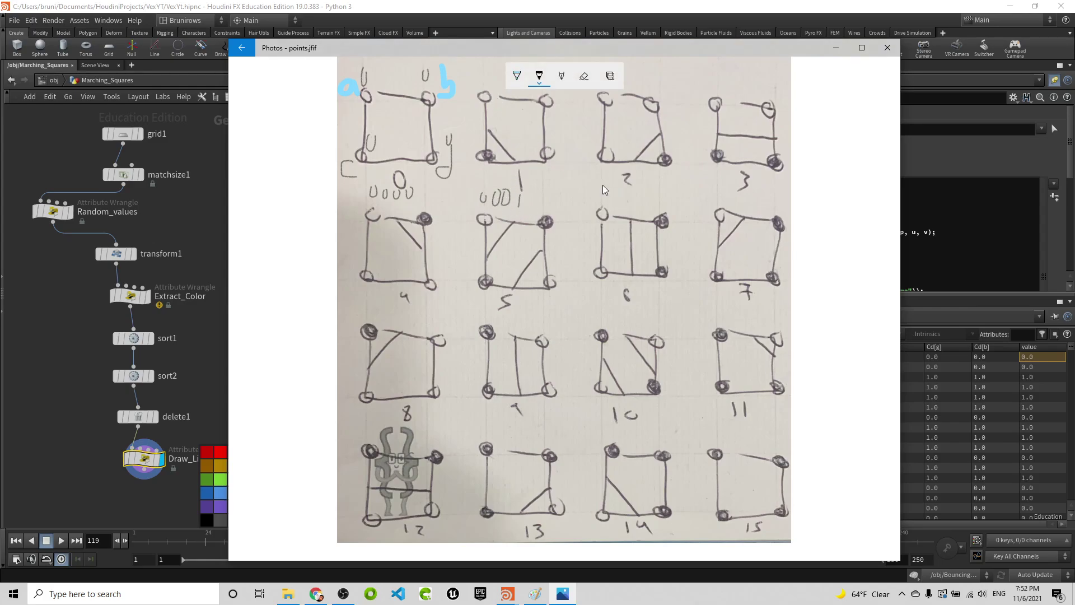
mouse_move(601, 186)
mouse_down()
mouse_move(602, 196)
mouse_move(632, 197)
mouse_up()
drag(726, 188, 727, 187)
drag(372, 306, 379, 307)
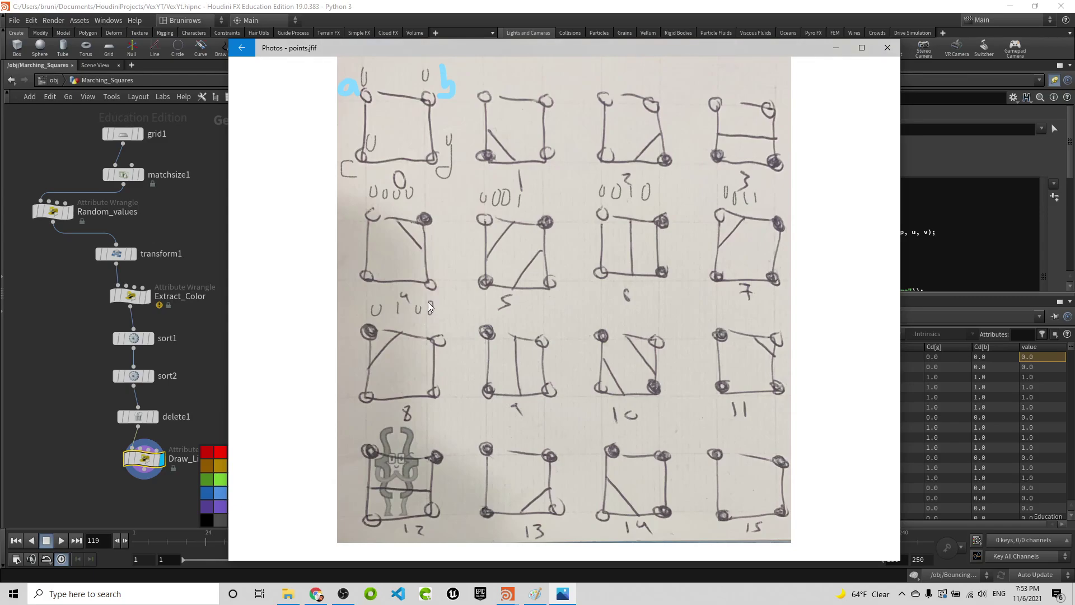
drag(483, 310, 507, 317)
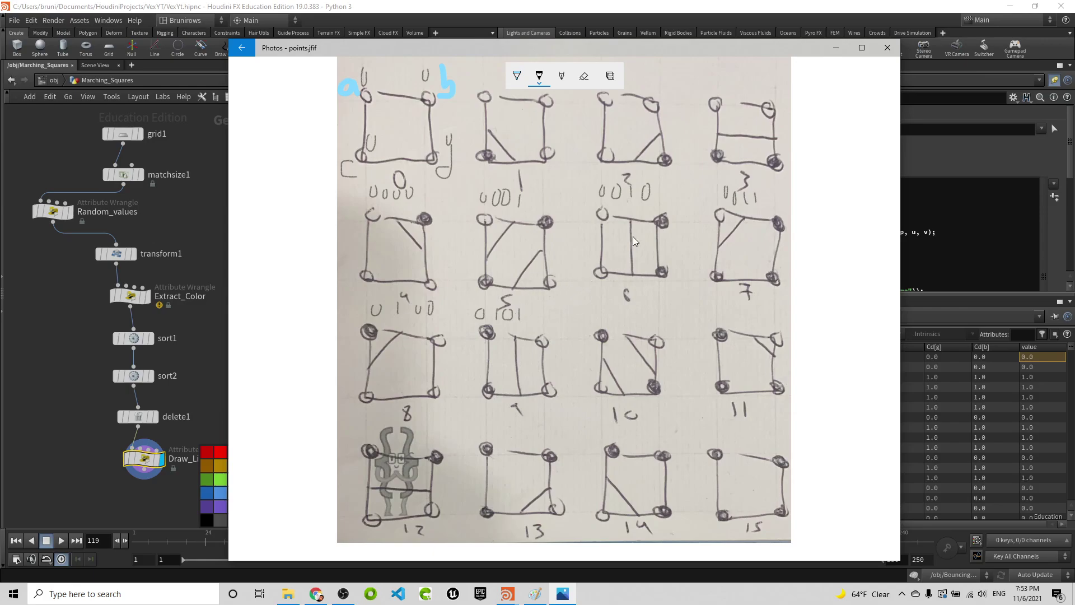
In Draw_Lines, add int state = (int)a * 8 + (int)b * 4 + (int)c * 2 + (int)d * 1;
key(alt+Tab)
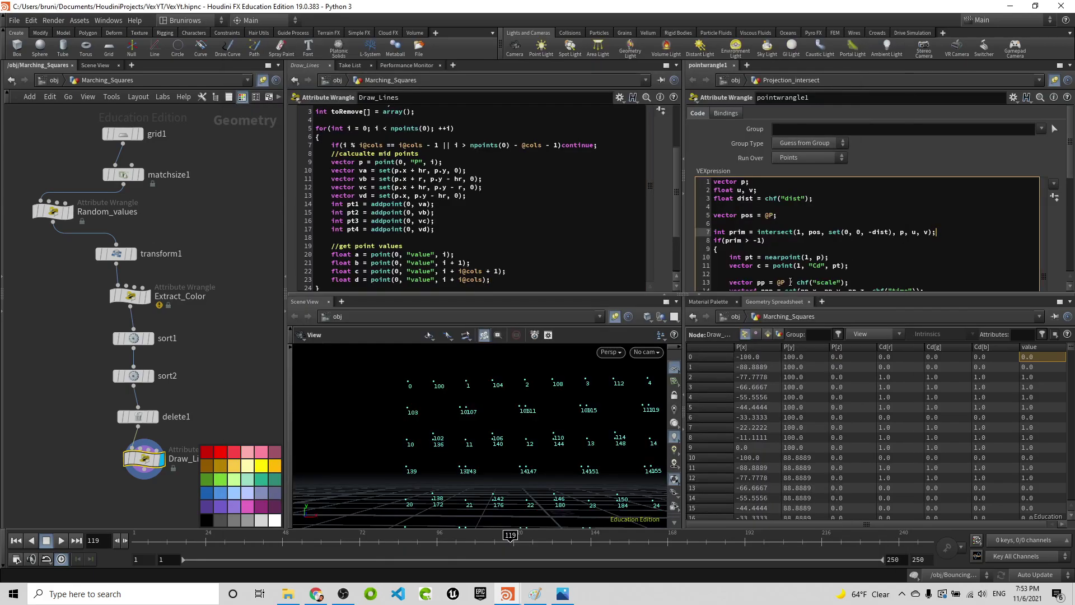
scroll(787, 282, up, 5)
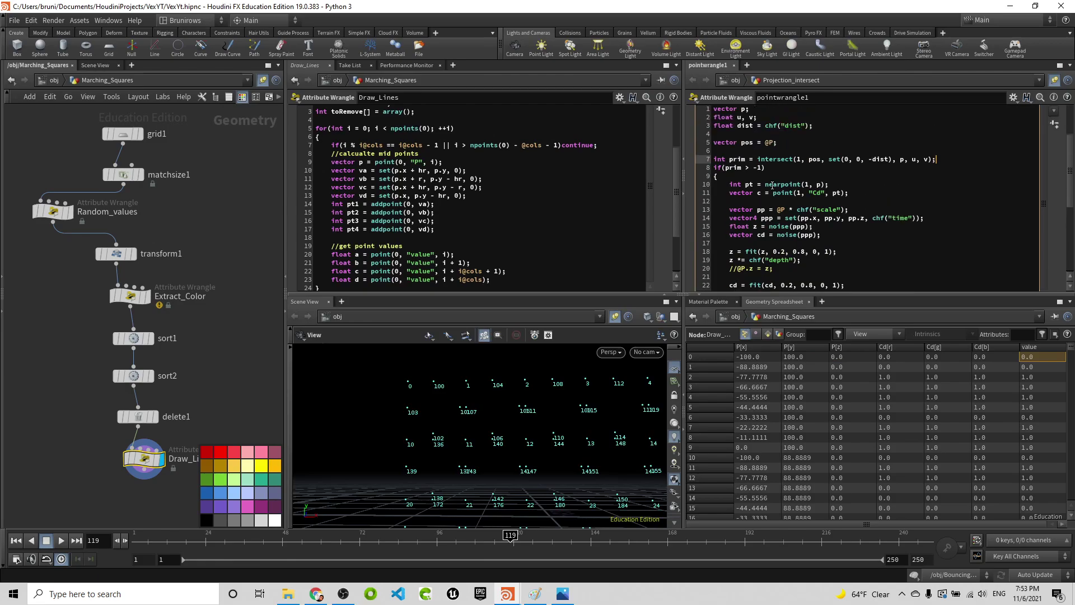
scroll(773, 188, up, 2)
scroll(773, 188, down, 1)
scroll(659, 186, down, 2)
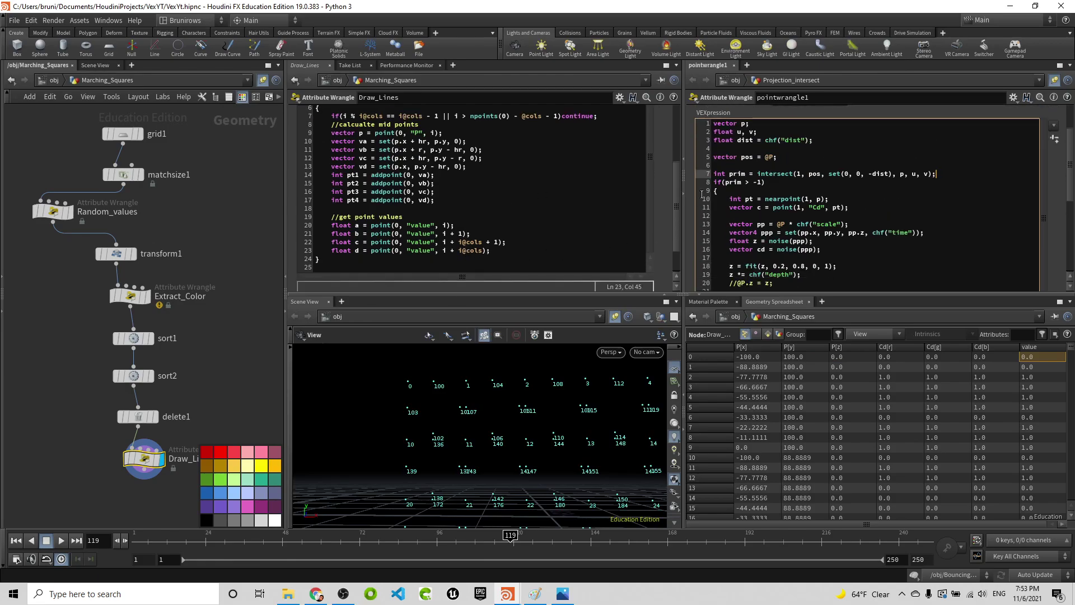
click(516, 253)
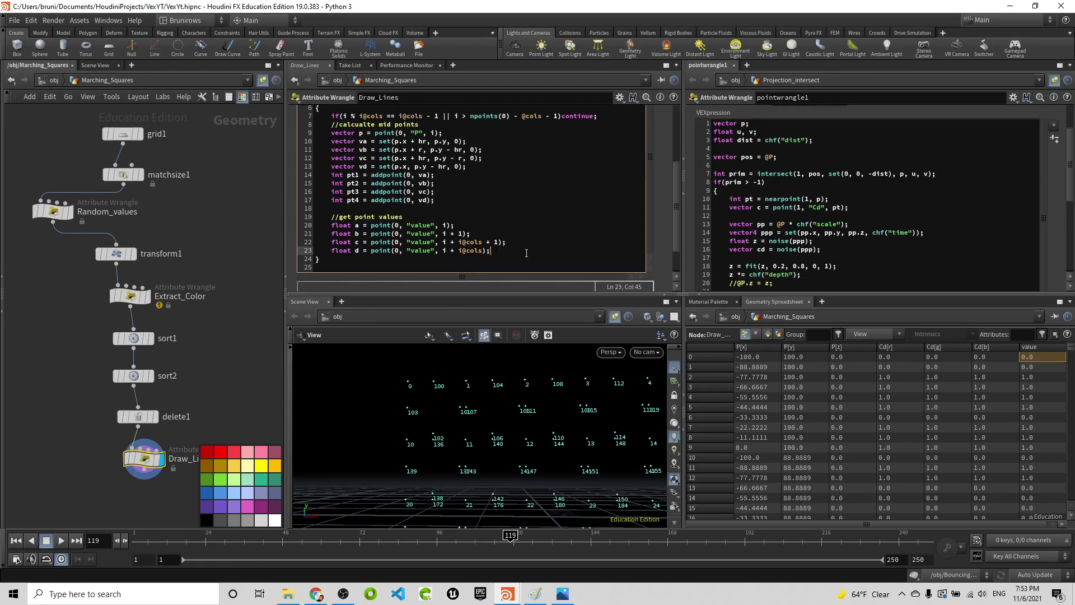
key(Return)
key(Return)
text(int state )
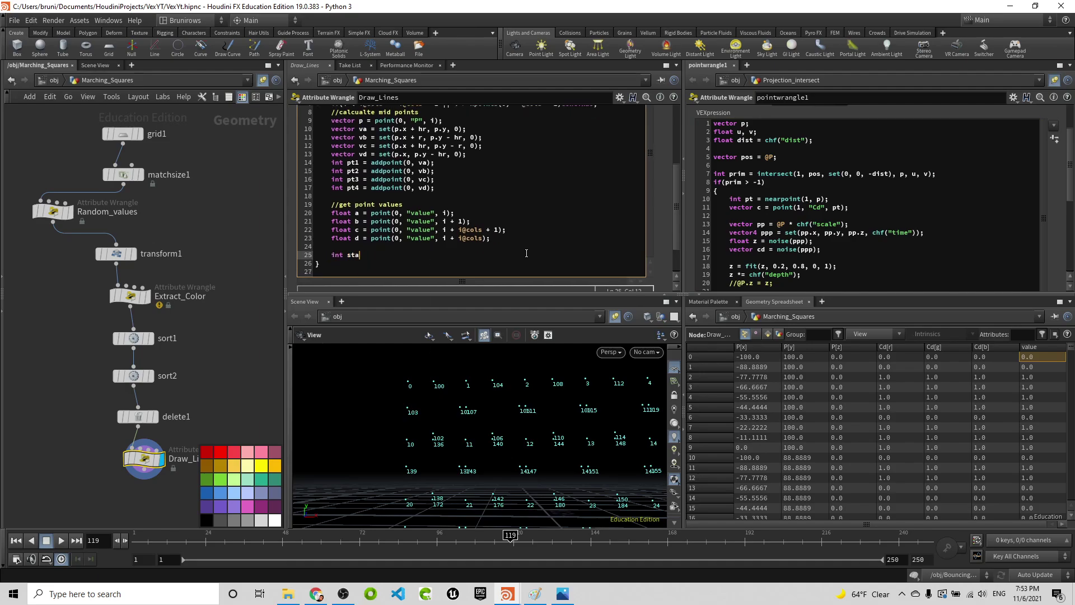
text(= (i)
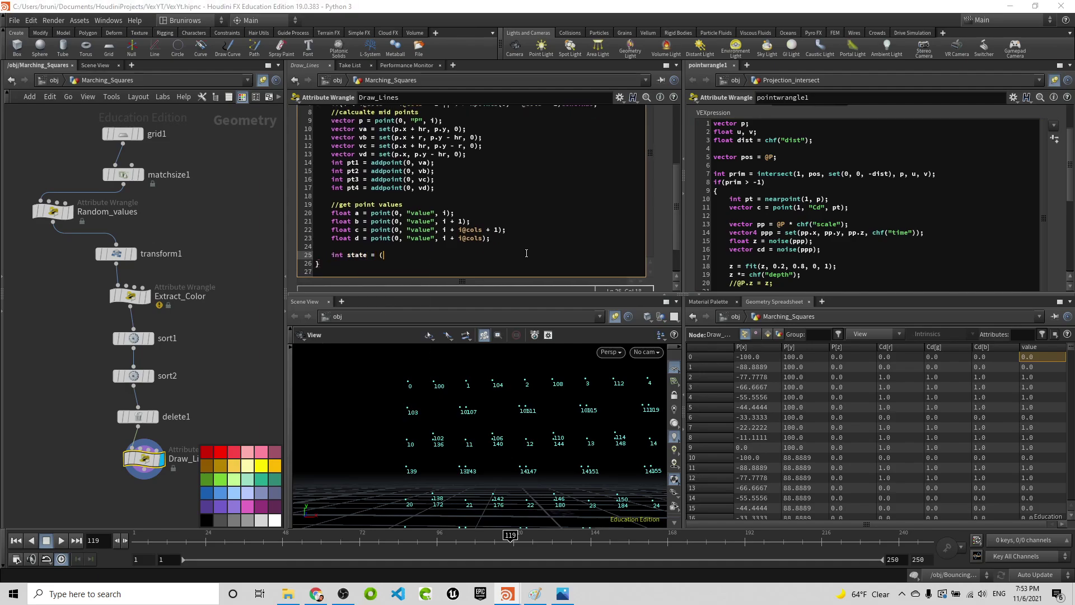
text(nt)a * 8)
text( + (int)b )
text(* 4 + )
text((int))
text(c * 2 + )
text((int)d)
text( * 1;)
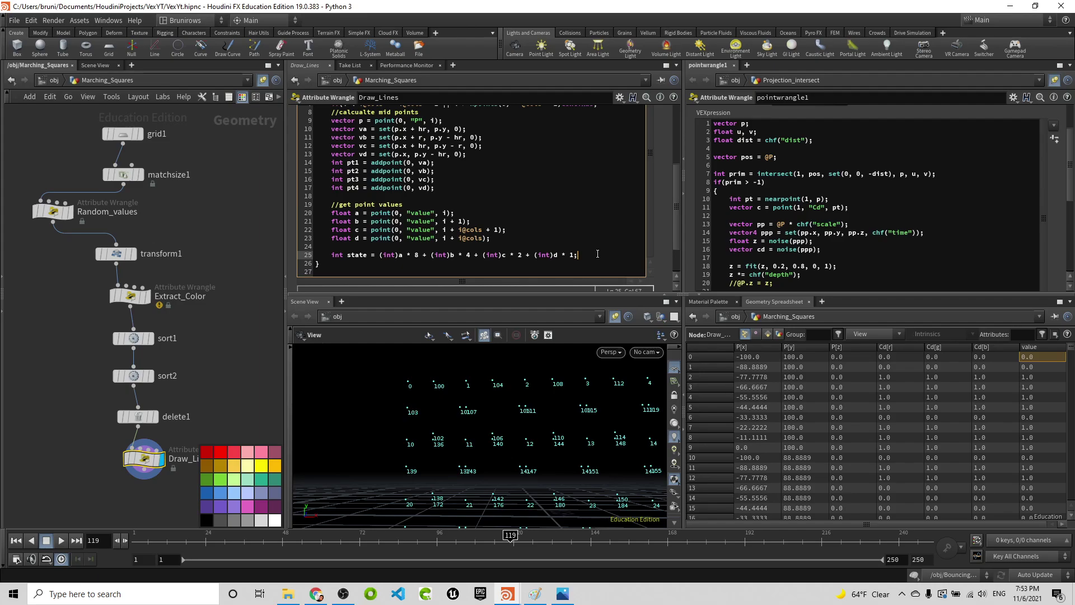
key(alt+Tab)
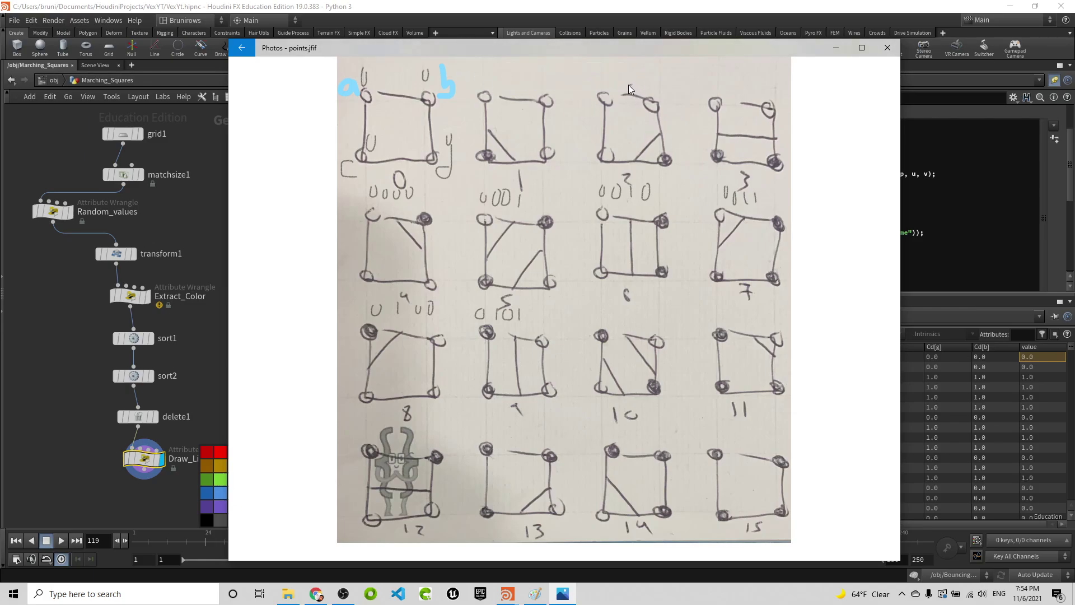
Label the case 2 square's edge midpoints pt1 to pt4 on the Photos sketch
drag(625, 89, 638, 85)
drag(671, 120, 629, 169)
drag(570, 132, 562, 160)
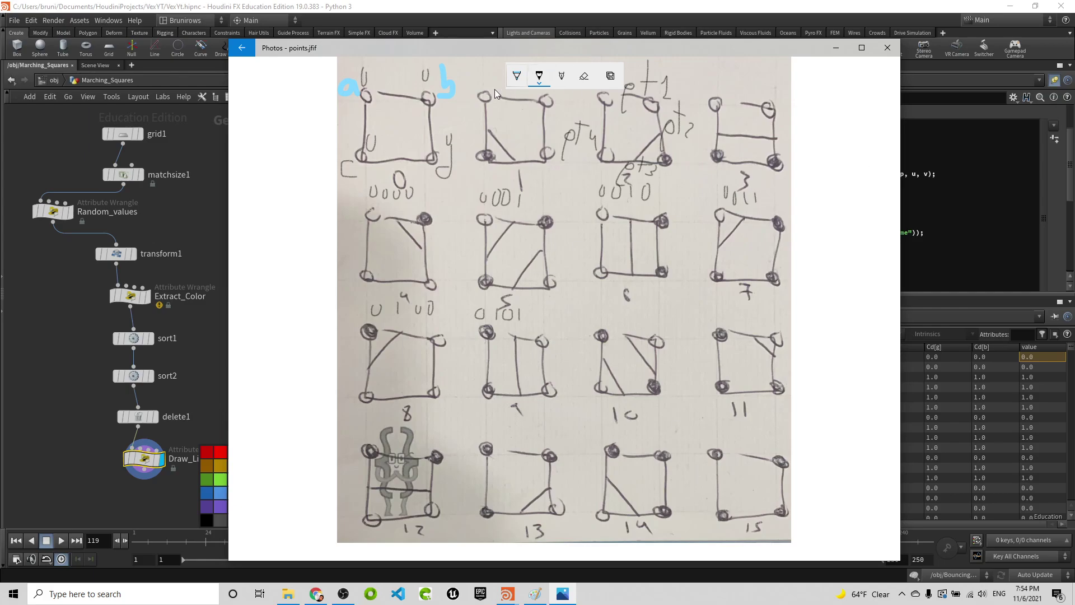
click(954, 241)
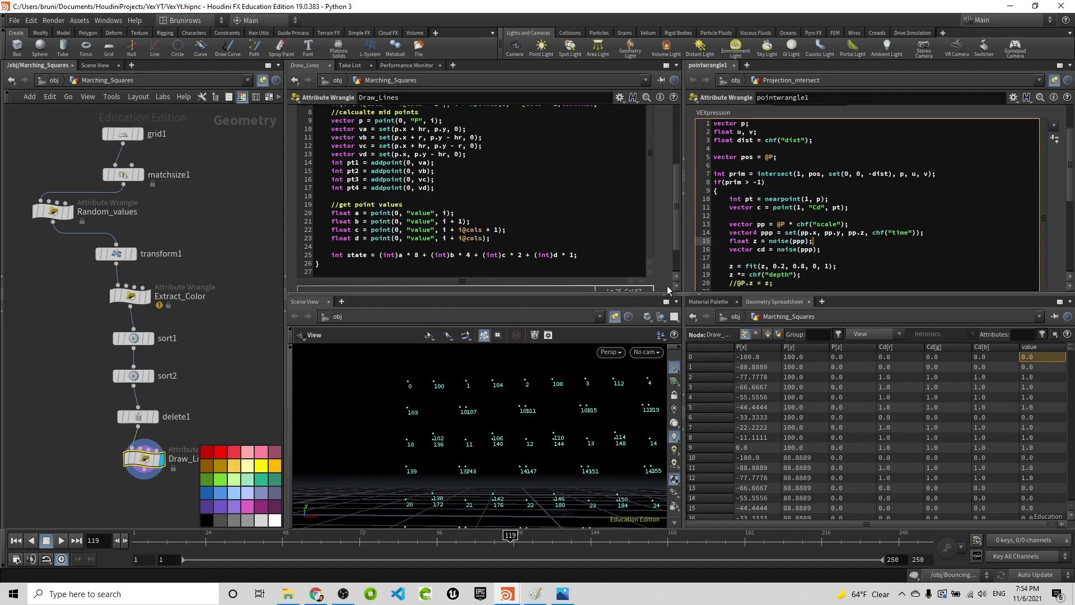
Add the branch if(state == 1) addprim(0, "polyline", pt3, pt4); below the state line
click(589, 254)
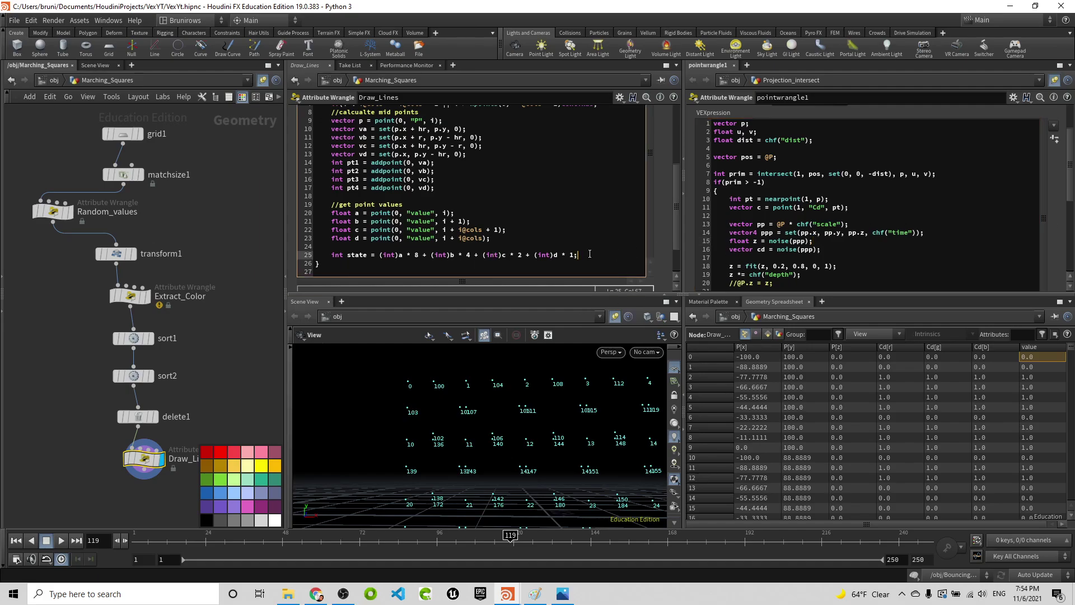
key(Return)
key(Return)
text(int)
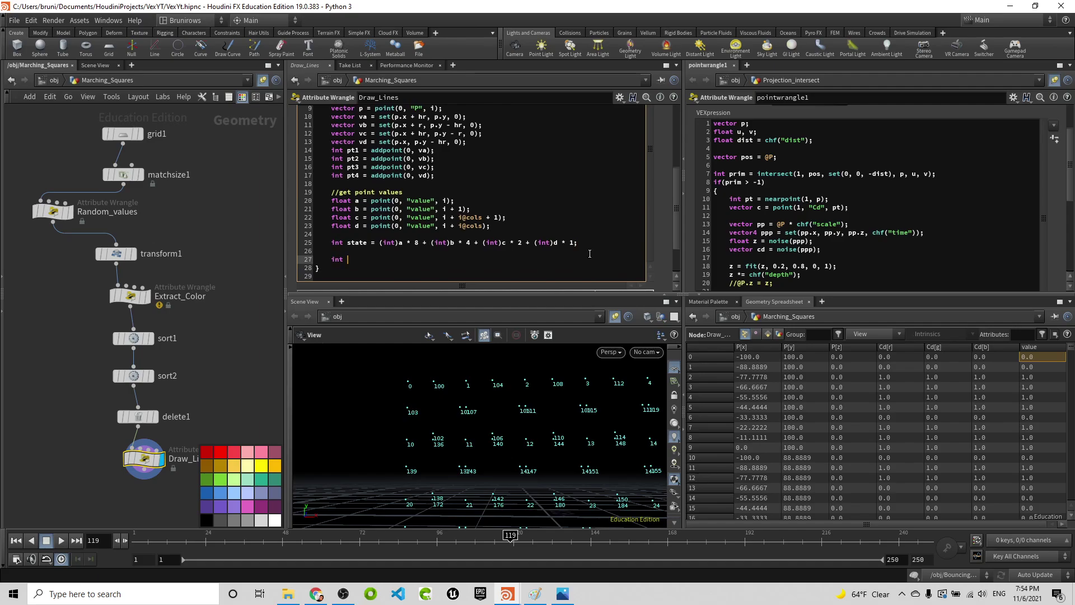
key(BackSpace)
key(BackSpace)
key(BackSpace)
text(if(state)
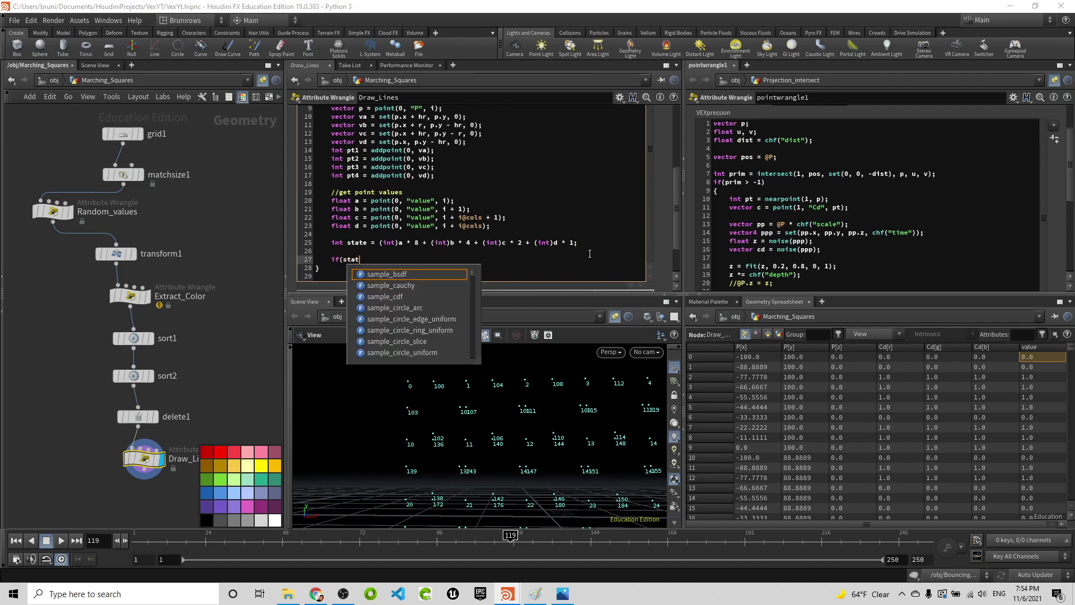
text( == 1))
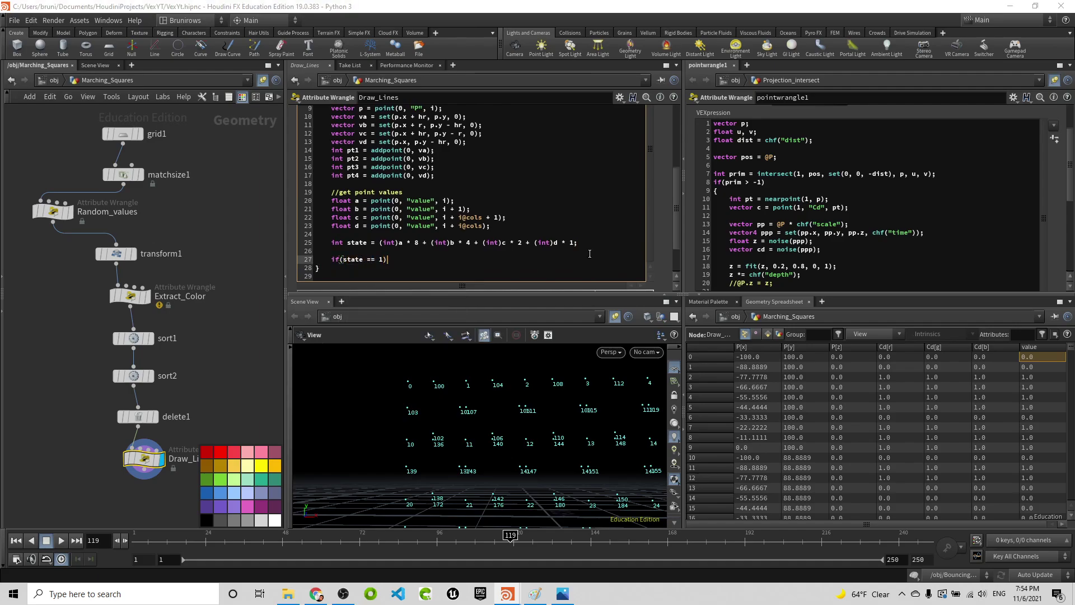
text(addprim)
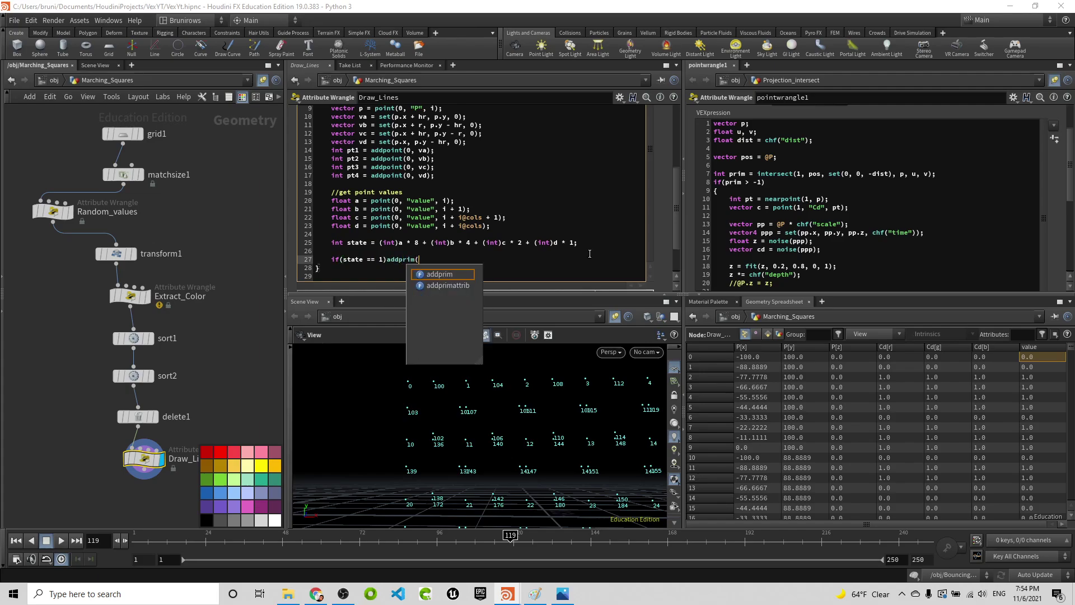
text((0, "p)
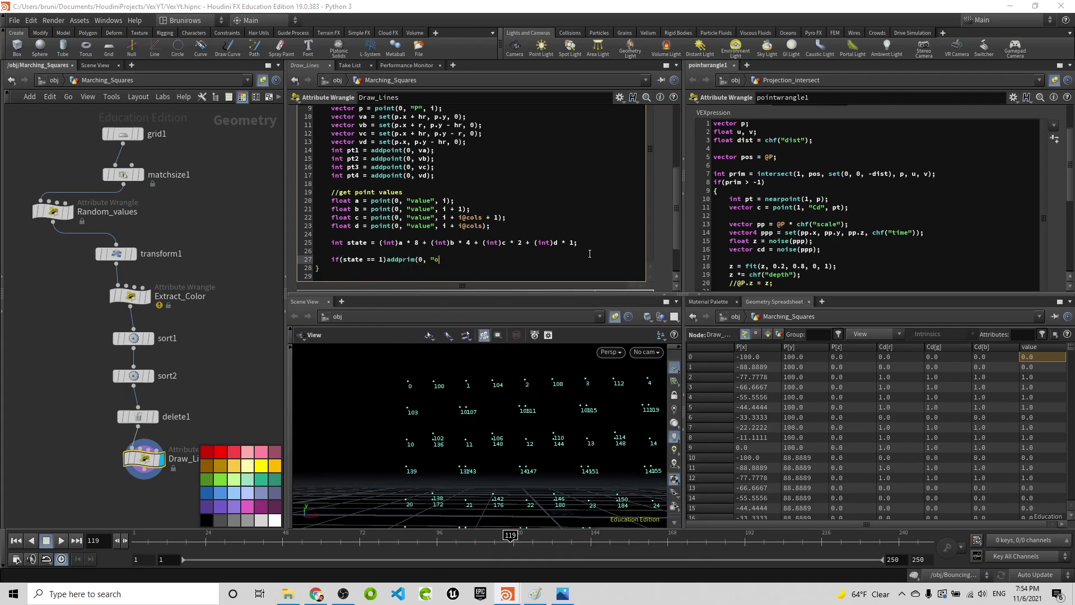
text(olyline",)
key(alt+Tab)
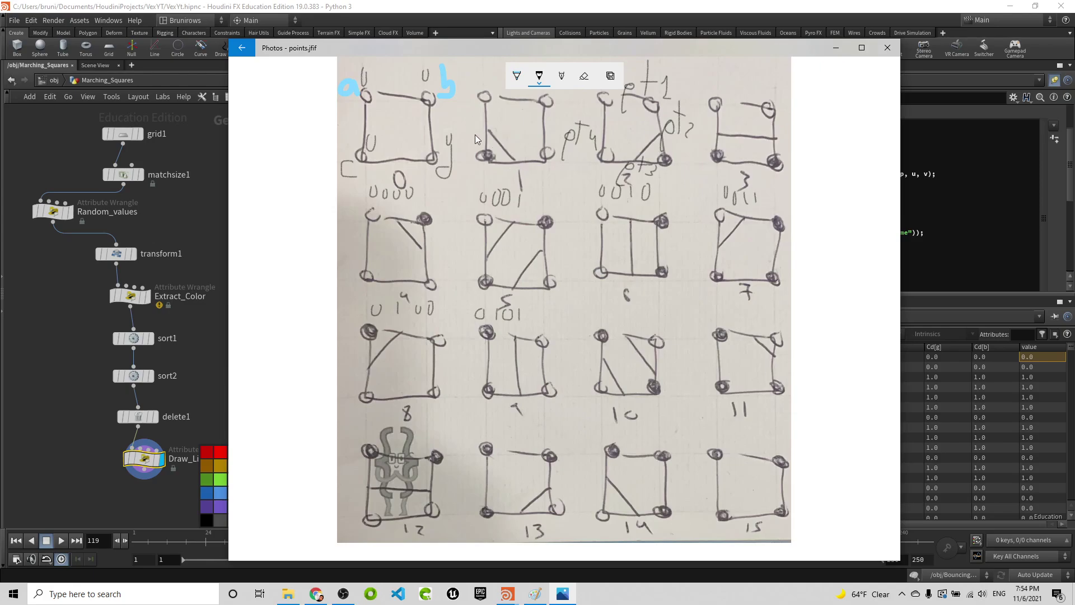
key(alt+Tab)
text(p)
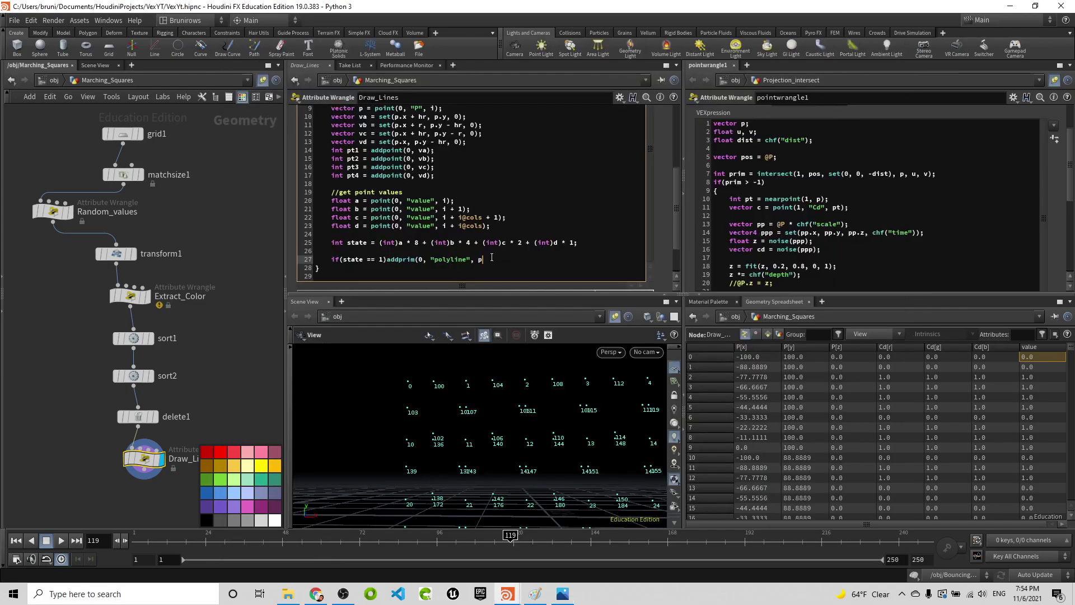
text(t3, ptr)
key(Escape)
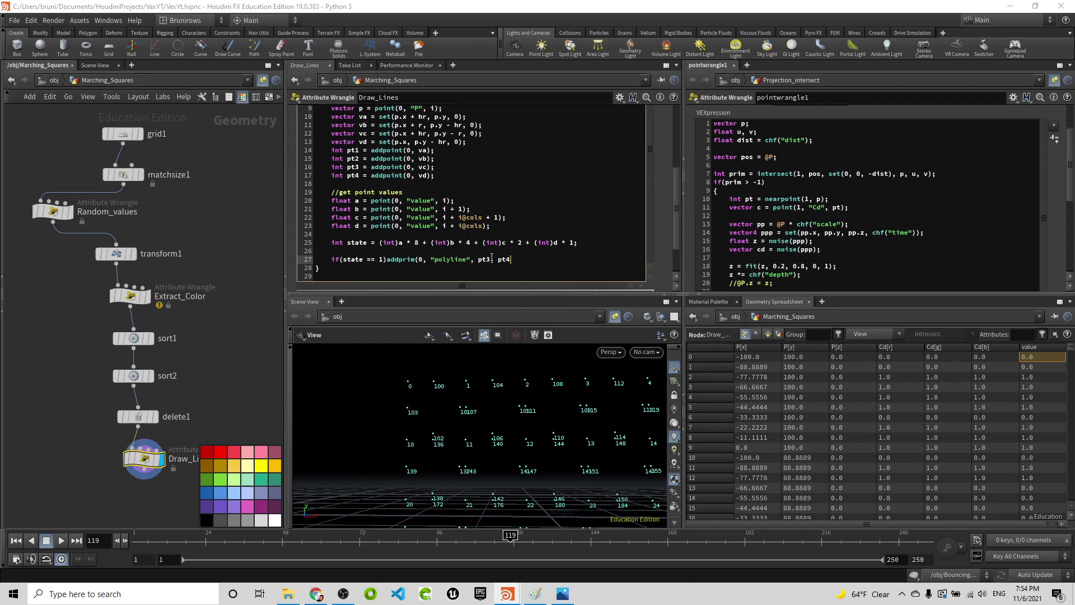
key(BackSpace)
text(4);)
key(Return)
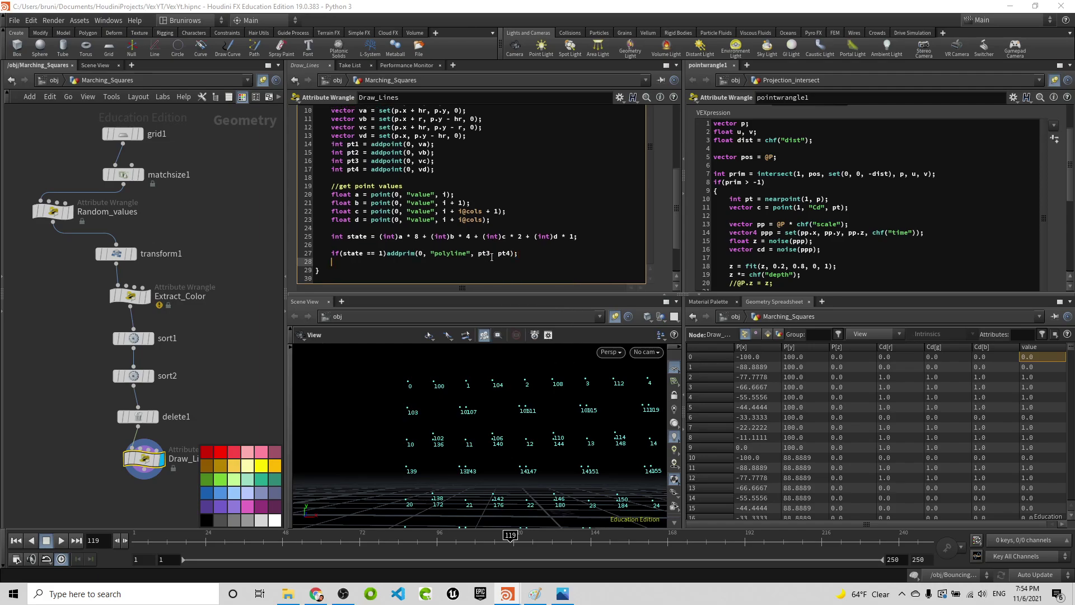
Add else-if polyline branches for state 2 (pt2, pt3), state 3 (pt2, pt4) and state 4
text(else if(state)
text( == 2)addpr)
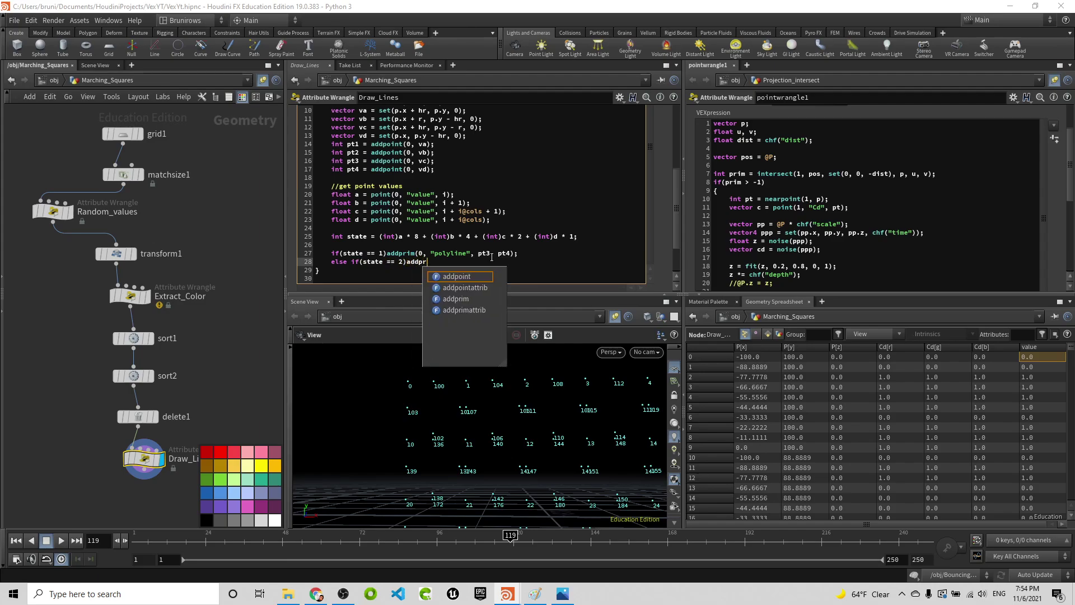
text(im(0, "pol)
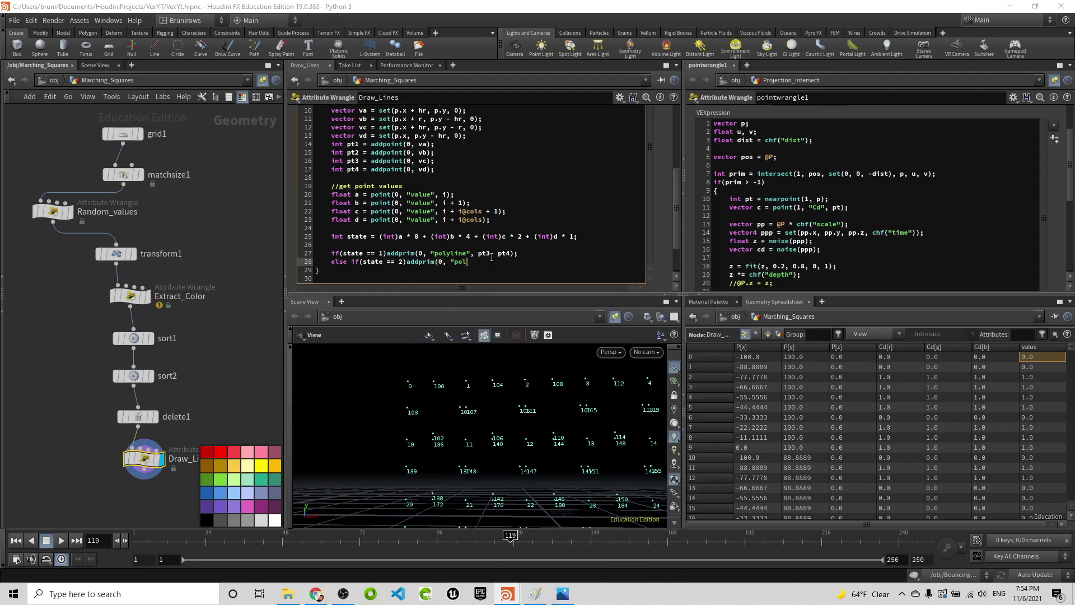
text(yline",)
key(alt+Tab)
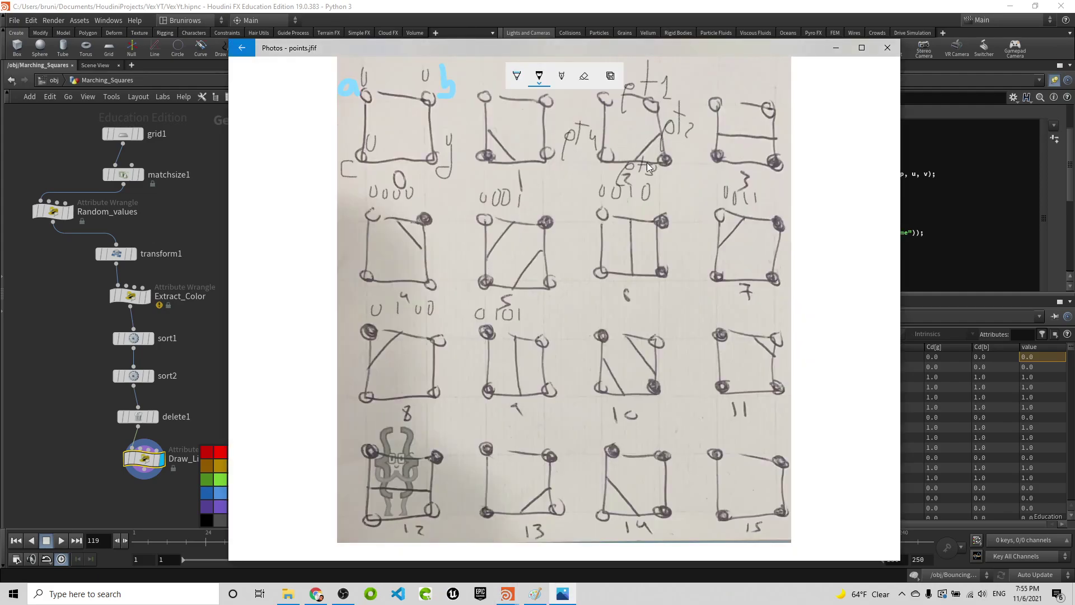
key(alt+Tab)
text(pt2)
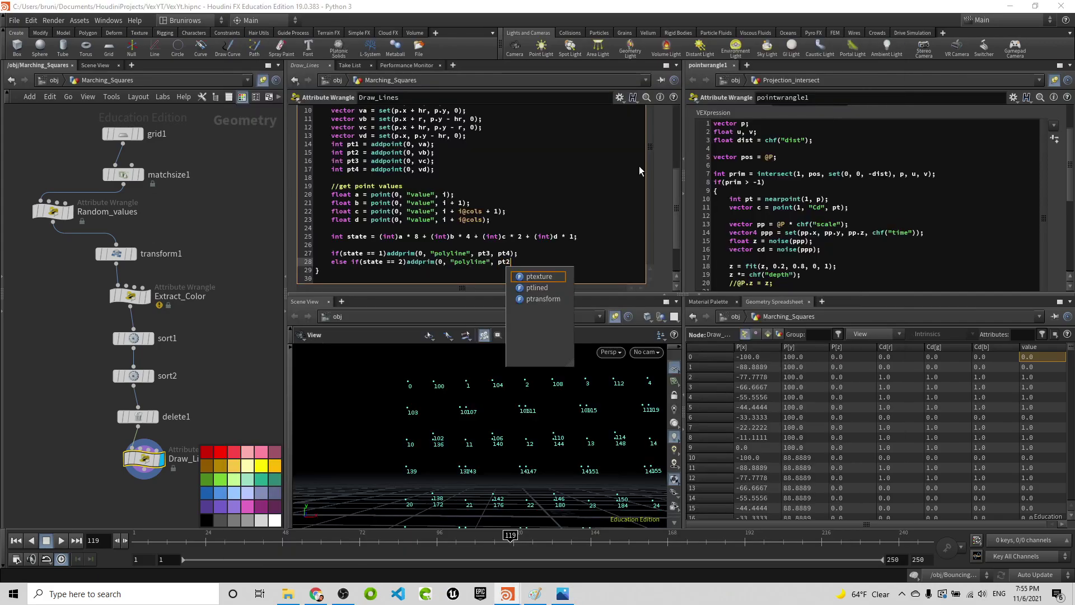
text(, pt3);)
key(Return)
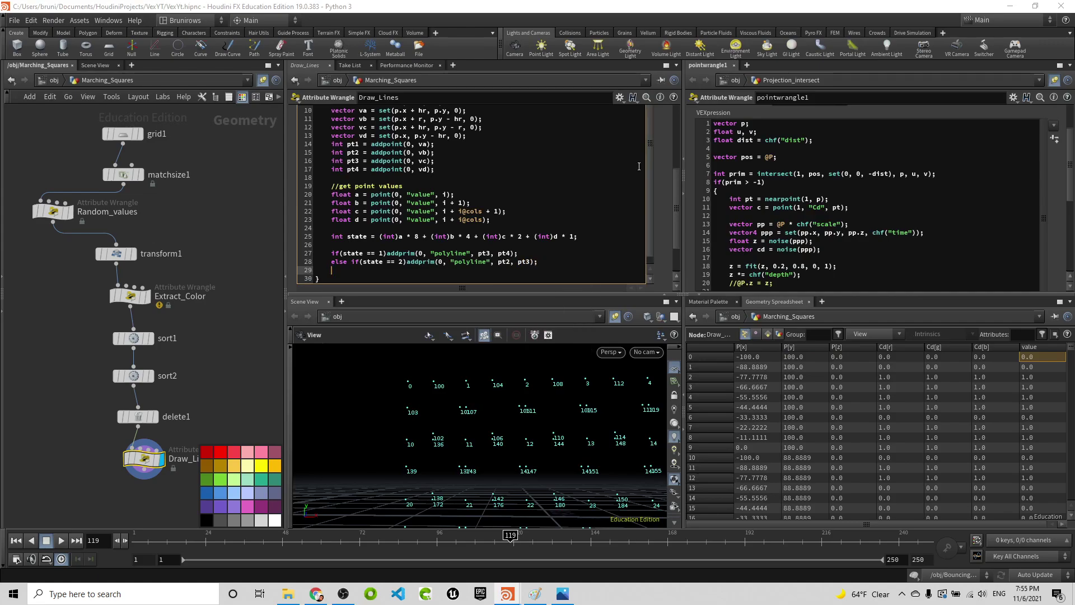
text(else if()
text(state == 3)addprim(0, "polyline", pt2, pt4); else if(state == 4)addprim(0, "polyline", pt1, pt2); else if(state == 5) { addprim(0, "polyline", pt1, pt4); addprim(0, "polyline", pt2, pt3); } else if(state == 6)addprim(0, "polyline", pt1, pt3); else if(state == 7)addprim(0, "polyline", pt1, pt4); else if(state == 8)addprim(0, "polyline", pt1, pt4); else if(state == 9)addprim(0, "polyline", pt1, pt3); else if(state == 10) { addprim(0, "polyline", pt1, pt2); addprim(0, "polyline", pt3, pt4); } else if(state == 11)addprim(0, "polyline", pt1, pt2); else if(state == 12)addprim(0, "polyline", pt2, pt4); else if(state == 13)addprim(0, "polyline", pt2, pt3); else if(state == 14)addprim(0, "polyline", pt3, pt4);)
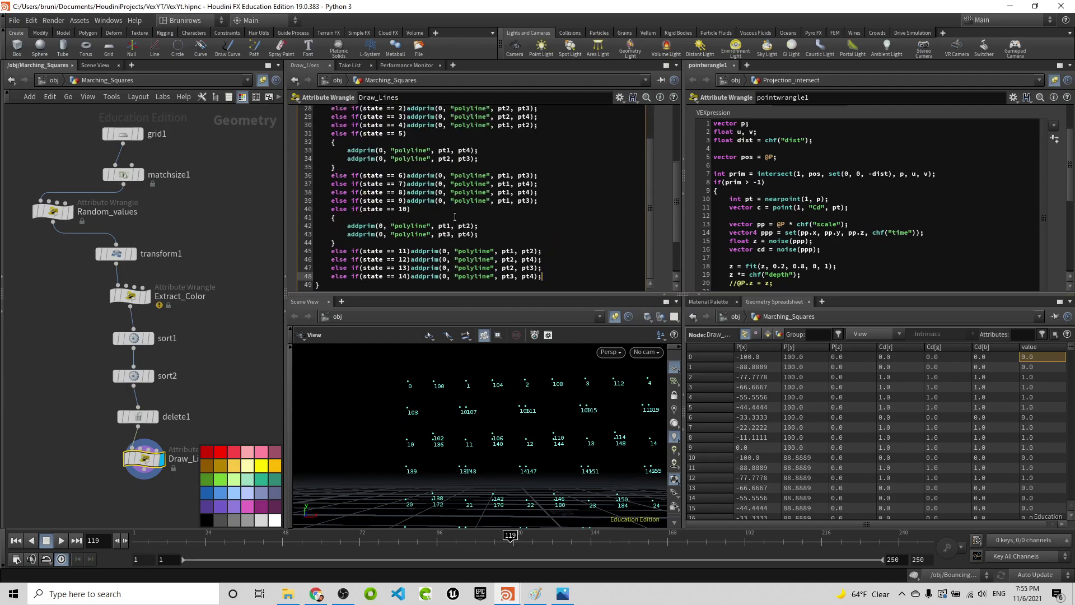
Check the state 5 branch's addprim calls against the sketch and finish after the last state branch
scroll(441, 208, up, 1)
click(409, 149)
key(shift+Home)
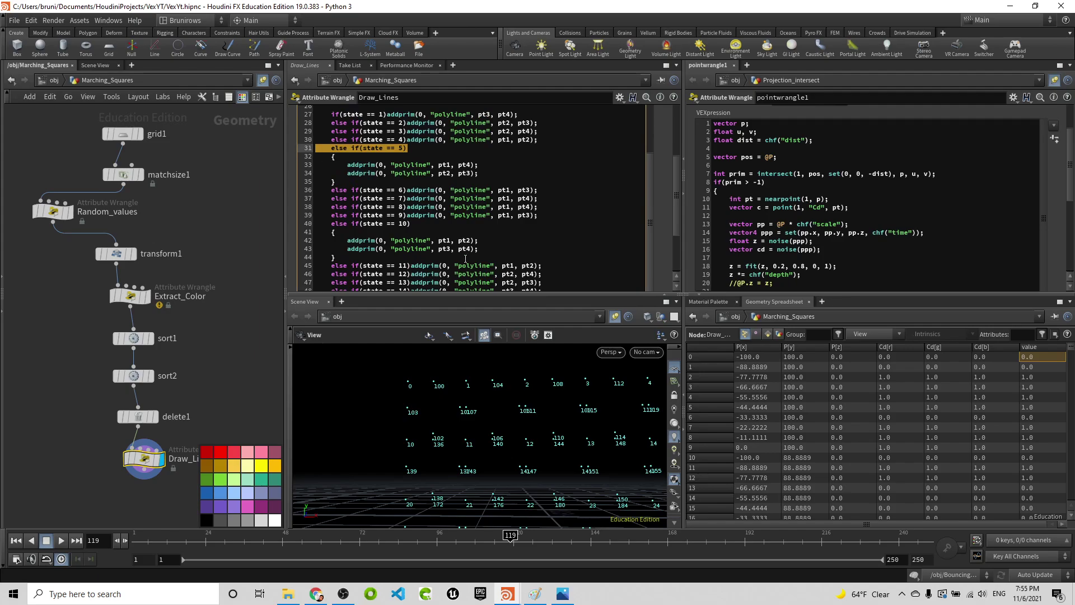
key(alt+Tab)
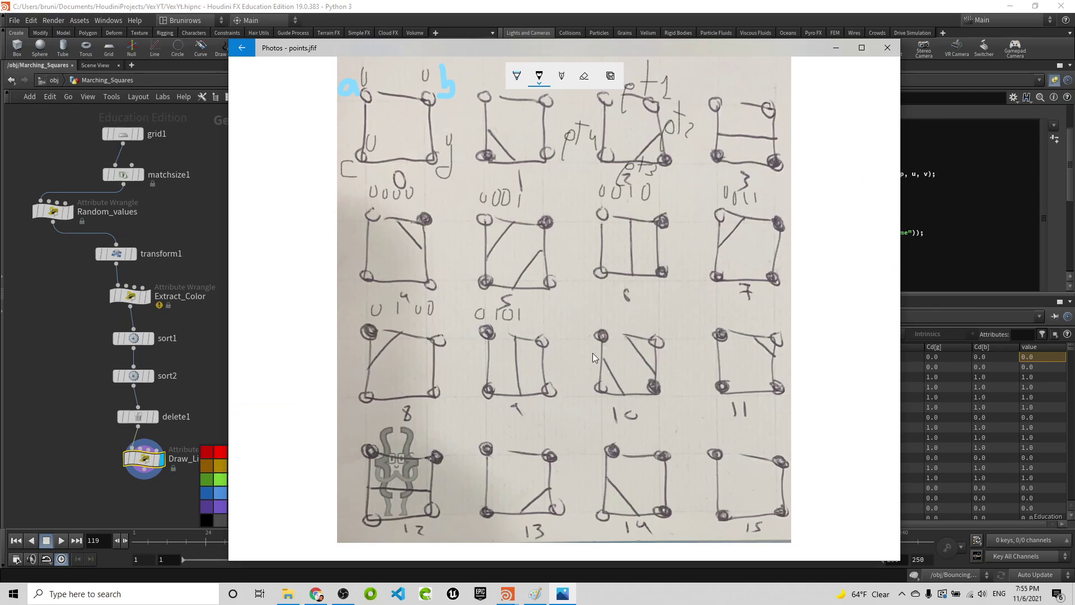
key(alt+Tab)
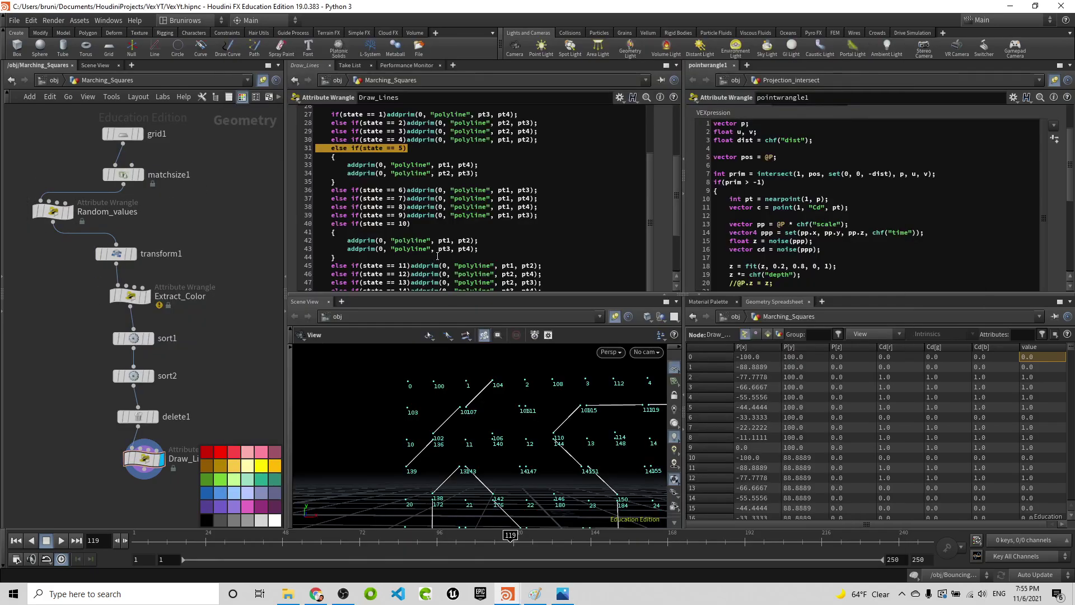
scroll(437, 256, down, 2)
drag(317, 202, 478, 220)
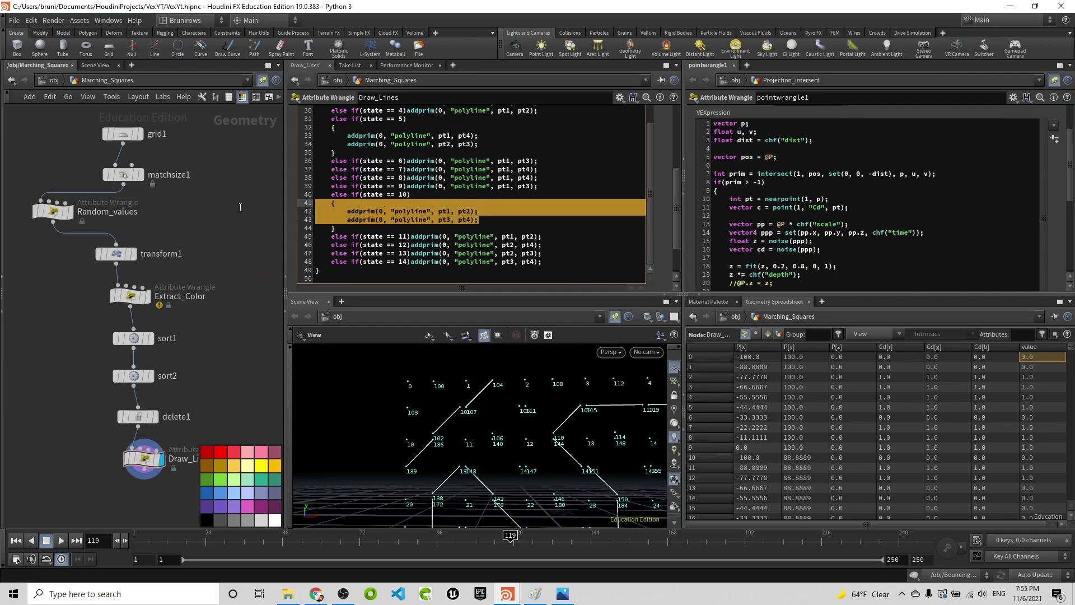
drag(479, 144, 301, 147)
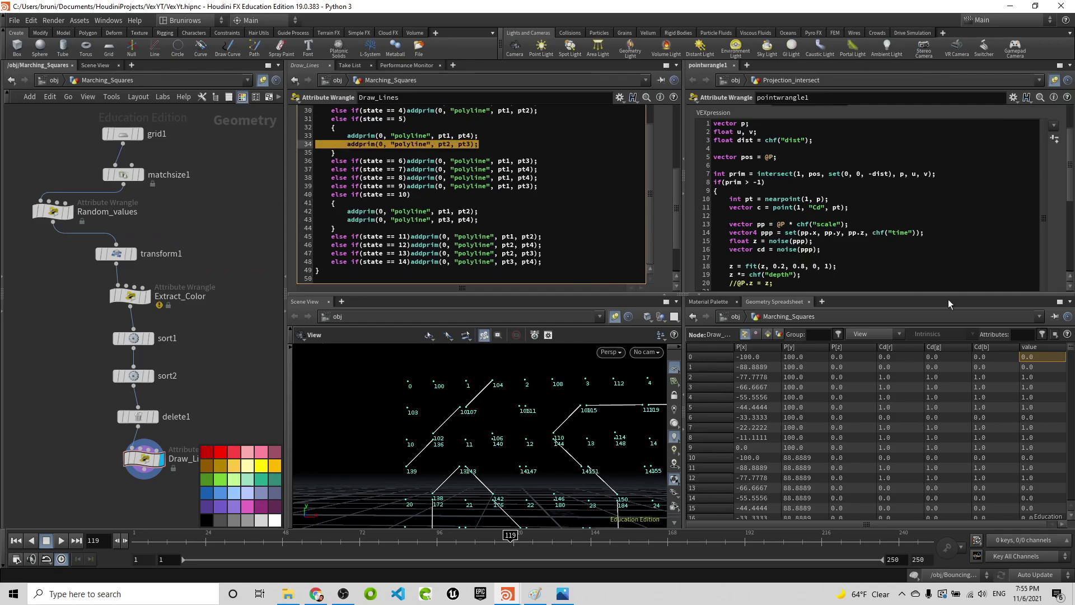
scroll(448, 225, down, 1)
click(563, 227)
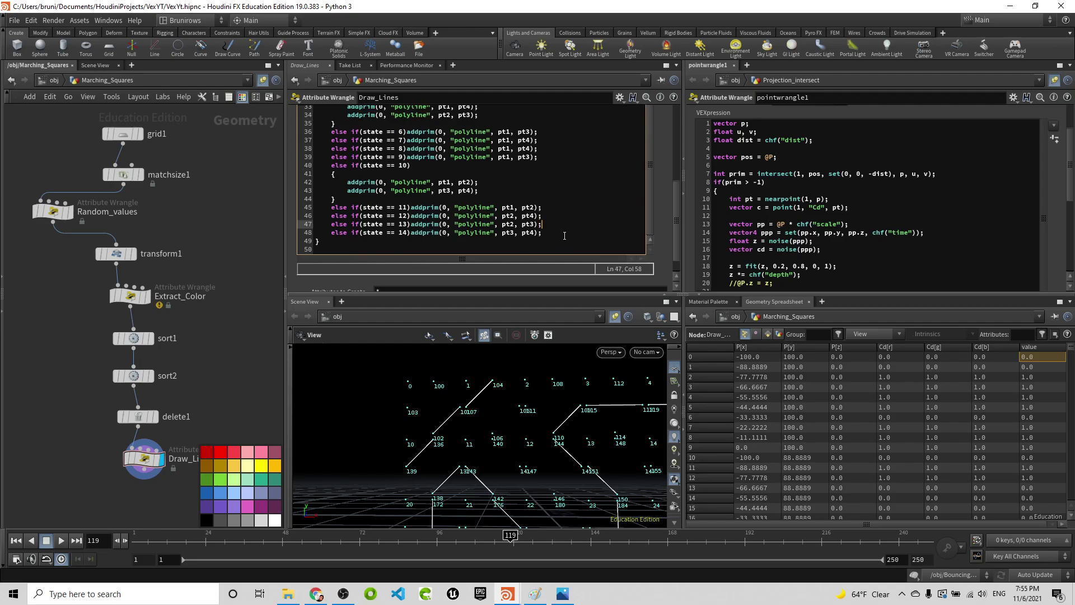
click(564, 236)
key(Return)
key(Return)
Add setpointgroup(0, "toRemove", ...) to the loop and delete the unused toRemove array declaration
text(setpoint)
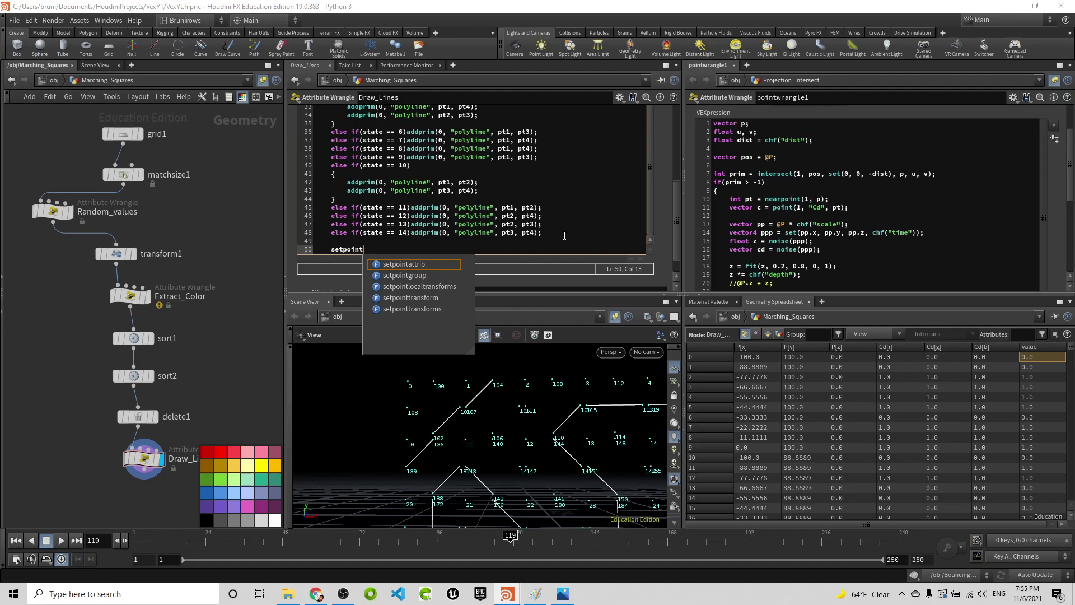
text(group)
key(Return)
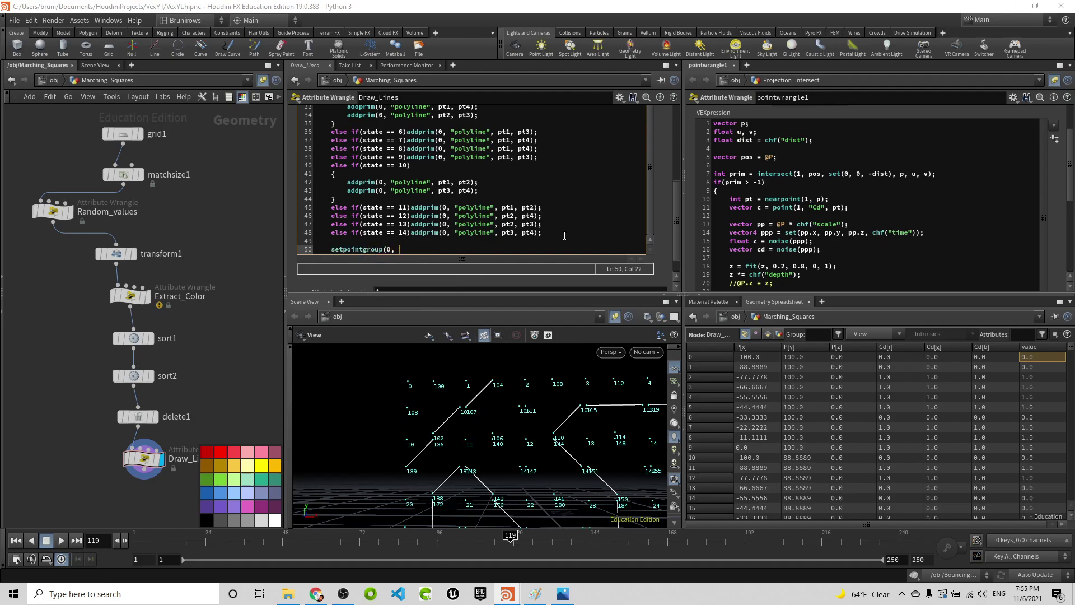
text("toRemove")
text(, i, 1);)
scroll(476, 185, up, 10)
scroll(423, 164, up, 3)
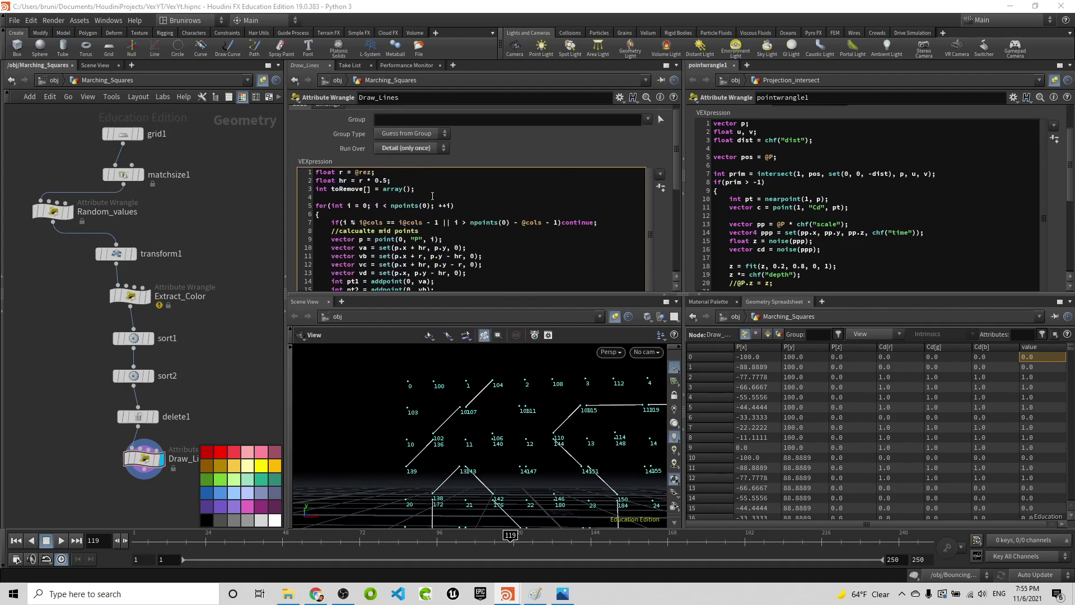
drag(415, 189, 305, 191)
key(BackSpace)
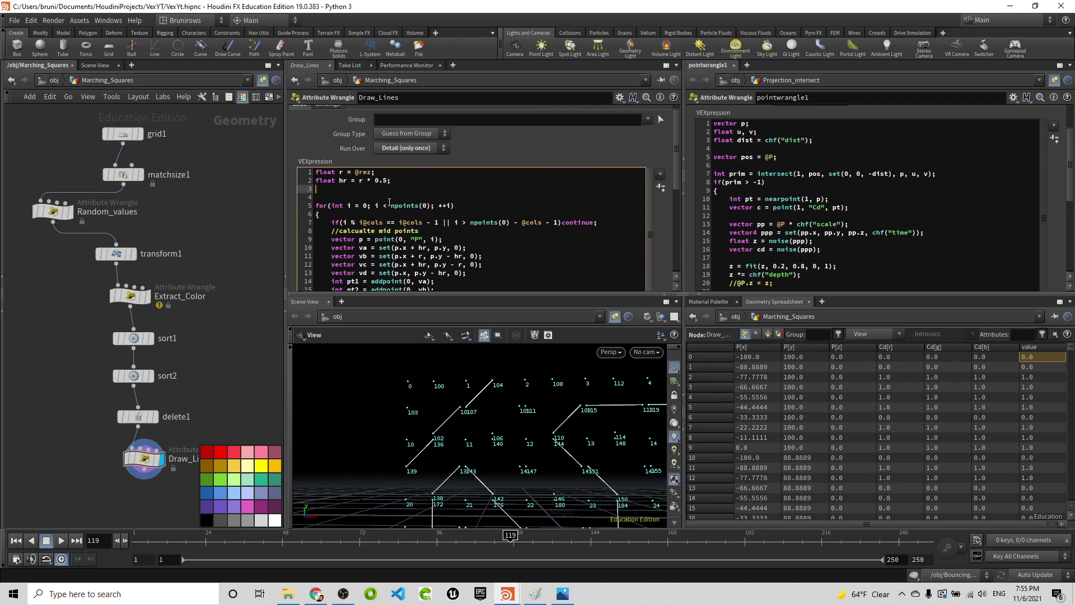
key(BackSpace)
Enlarge the code editor, review the setpointgroup line, then enlarge the viewport and spreadsheet
drag(484, 295, 477, 428)
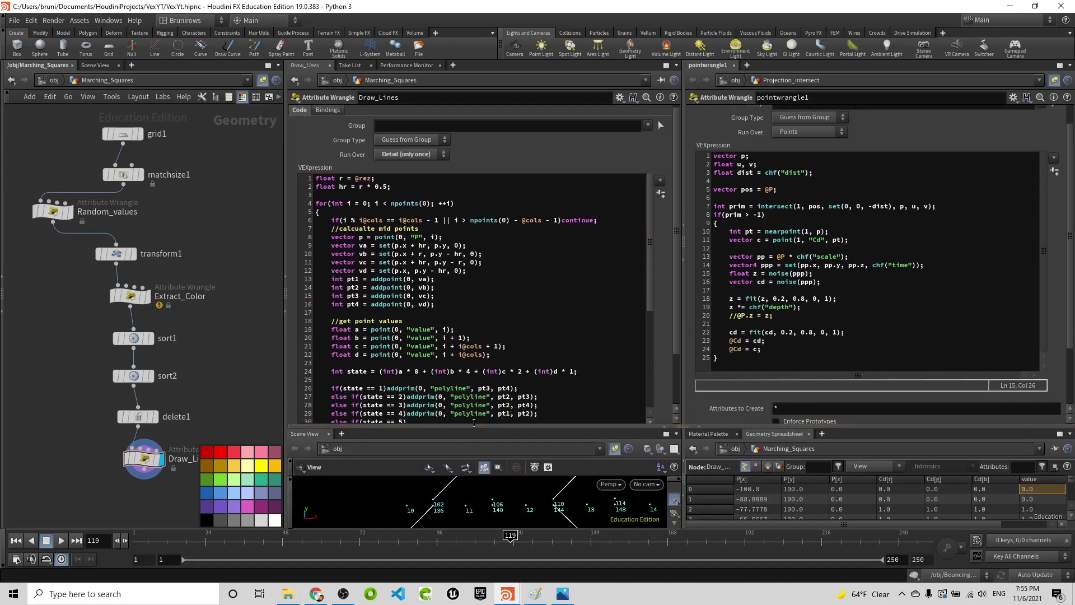
scroll(488, 328, down, 2)
scroll(488, 329, down, 2)
scroll(487, 328, down, 2)
scroll(487, 329, up, 1)
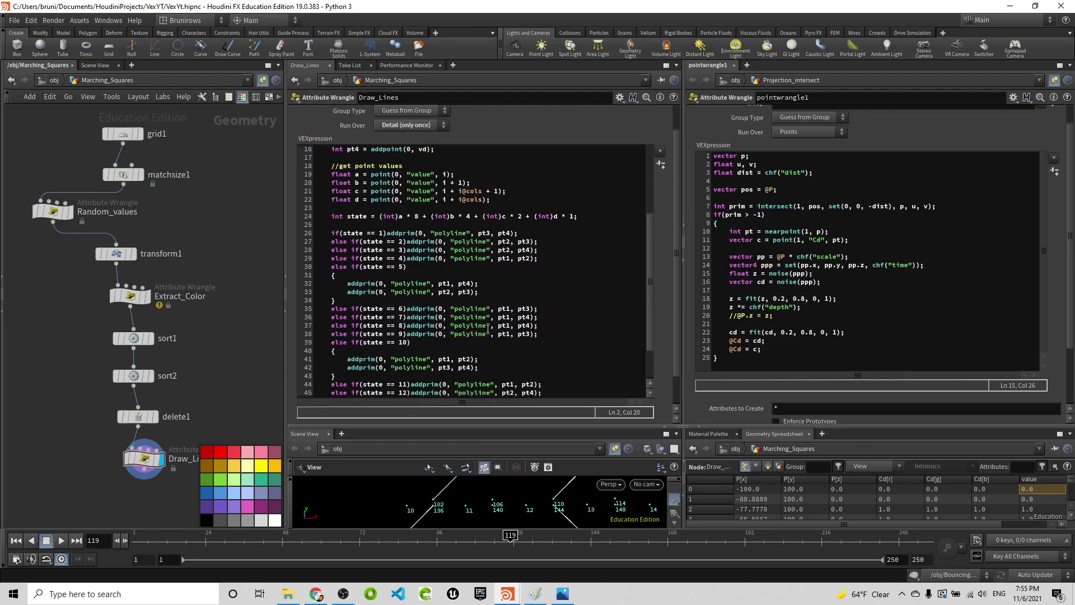
scroll(487, 328, down, 1)
scroll(487, 329, down, 1)
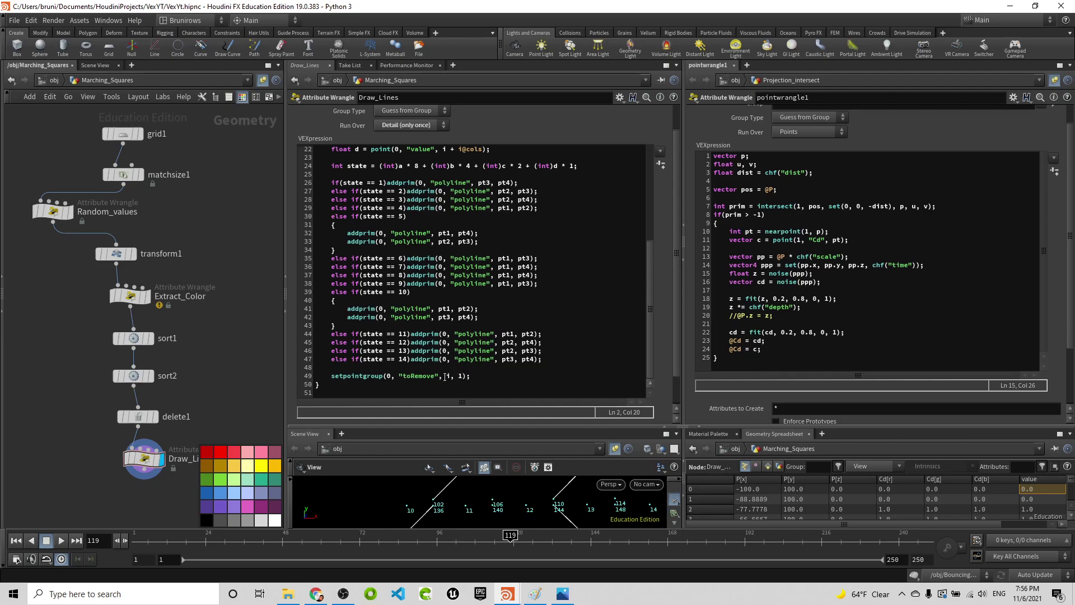
drag(474, 376, 295, 376)
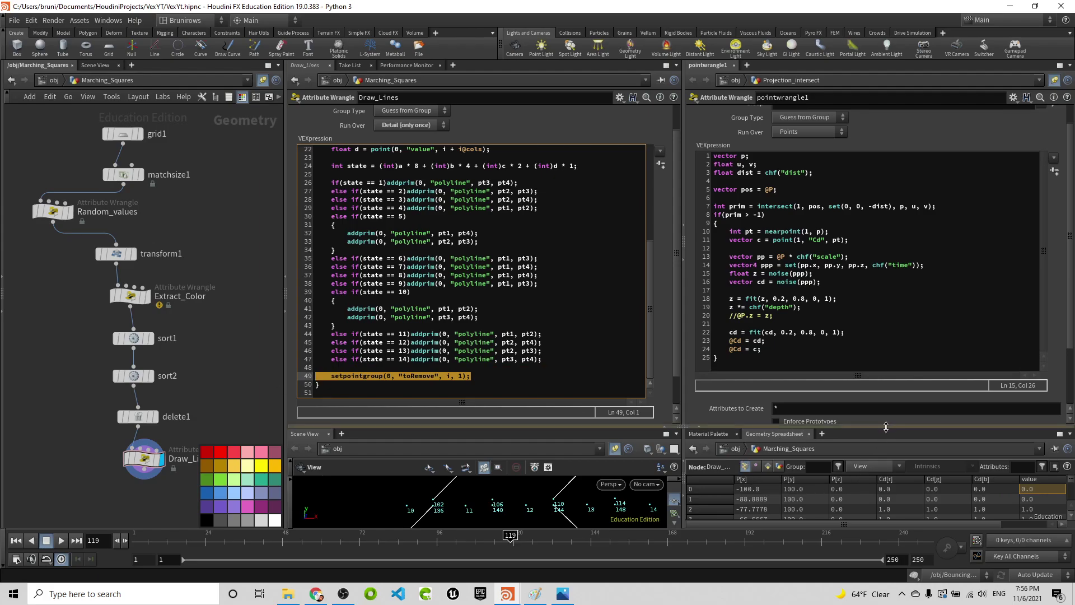
drag(885, 427, 863, 269)
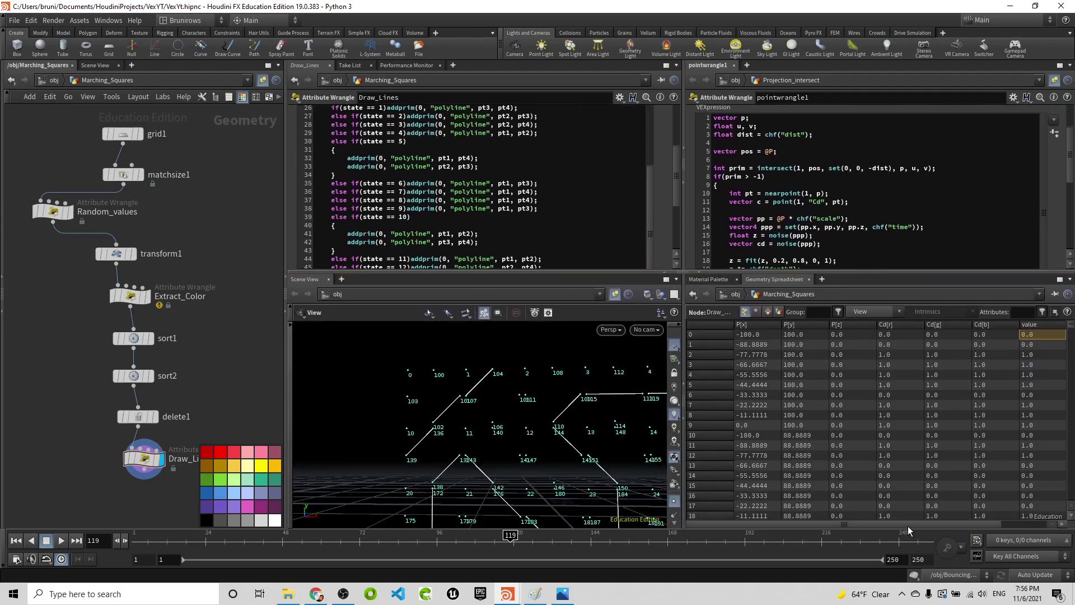
Add a blast1 node below Draw_Lines, wired from its output
drag(908, 527, 972, 524)
scroll(1040, 386, down, 2)
scroll(1037, 364, down, 2)
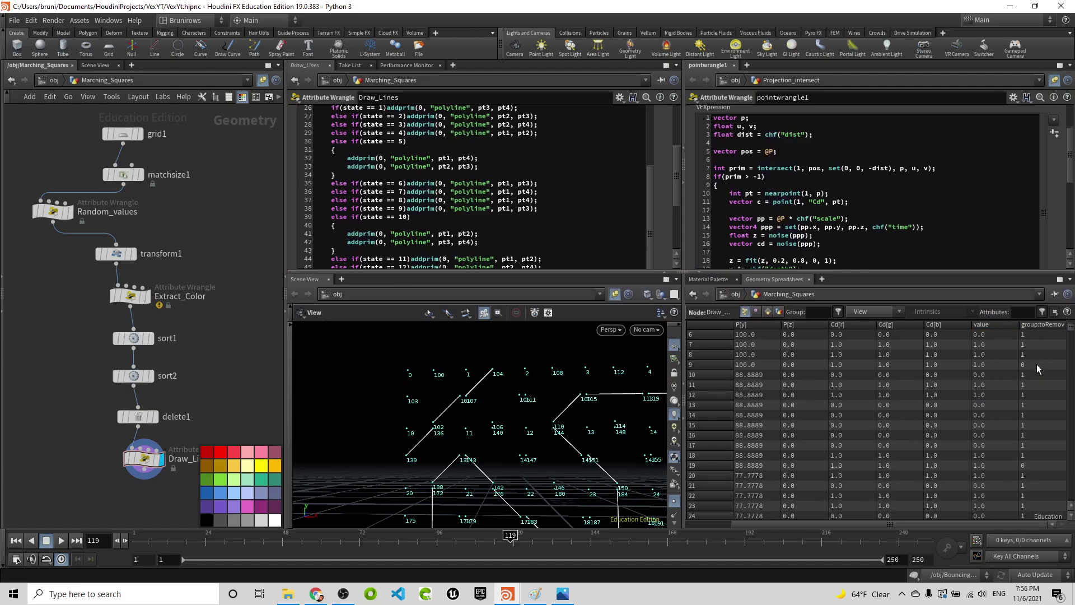
scroll(1036, 364, down, 3)
scroll(1036, 364, down, 1)
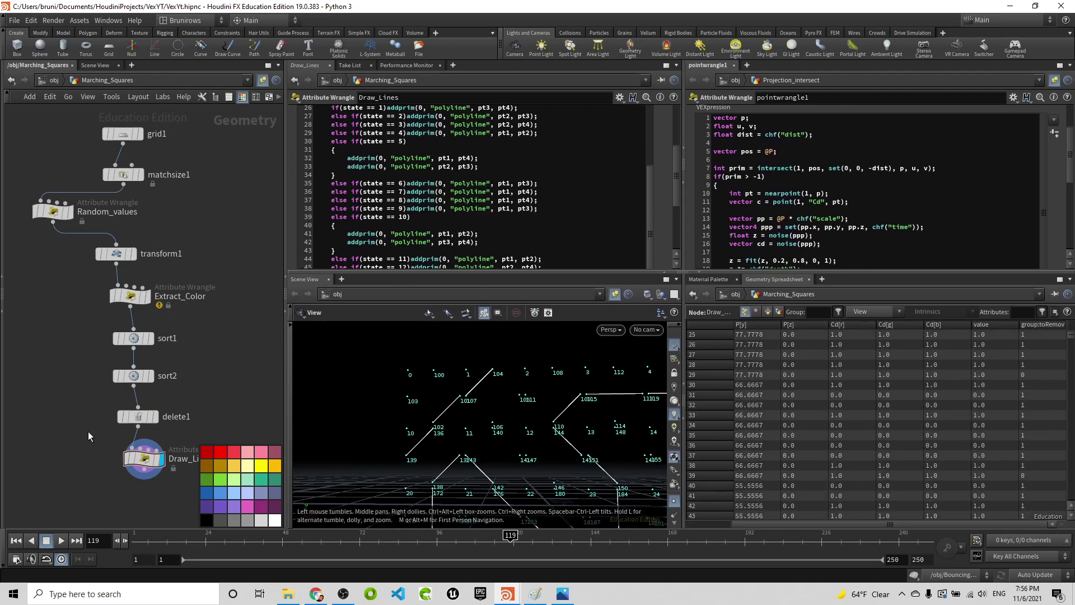
middle_drag(89, 431, 93, 280)
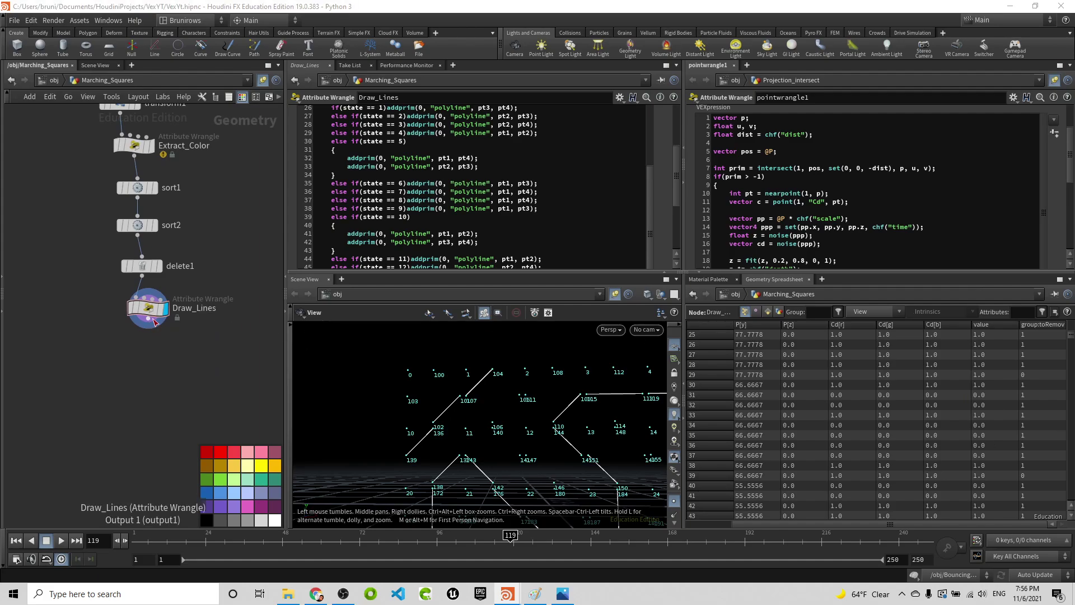
drag(148, 327, 152, 338)
key(Tab)
text(blast)
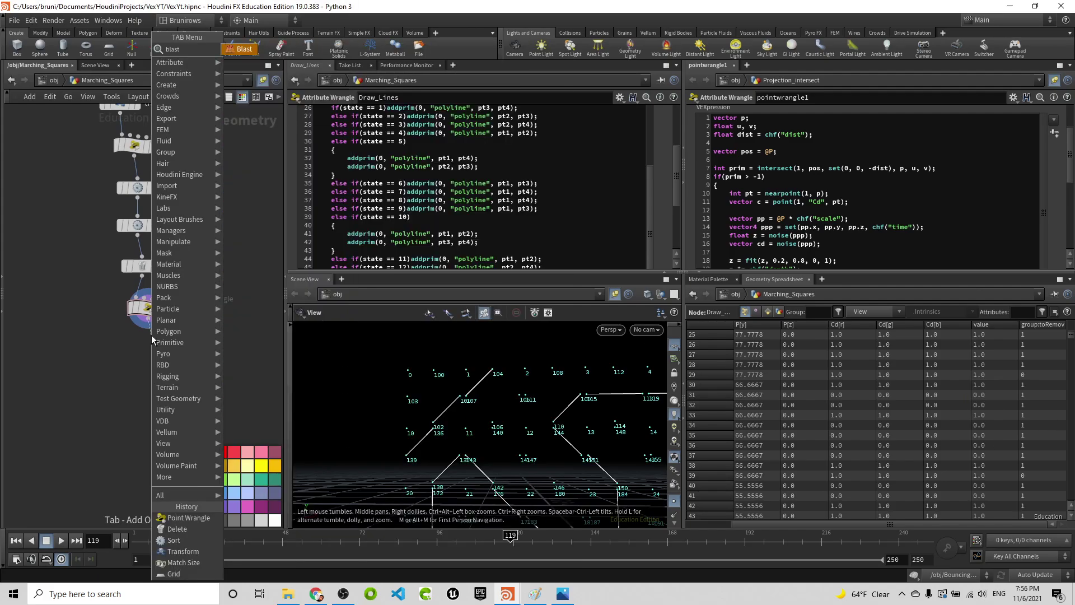
key(Return)
click(151, 347)
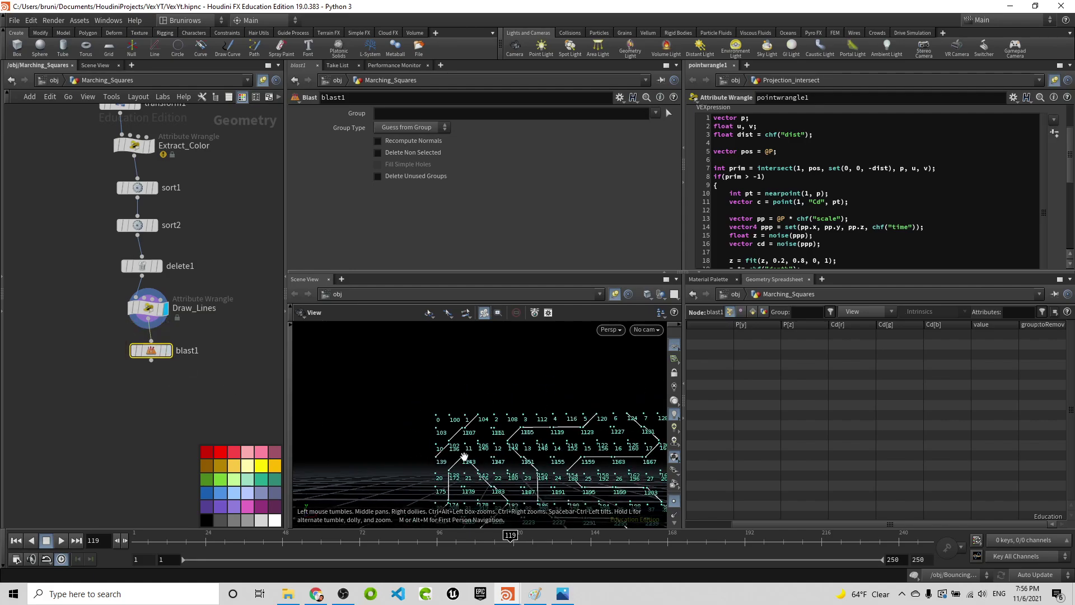
Hide point numbers and have blast1 delete the toRemove group, displaying its contour lines
scroll(510, 412, down, 3)
scroll(510, 412, down, 3)
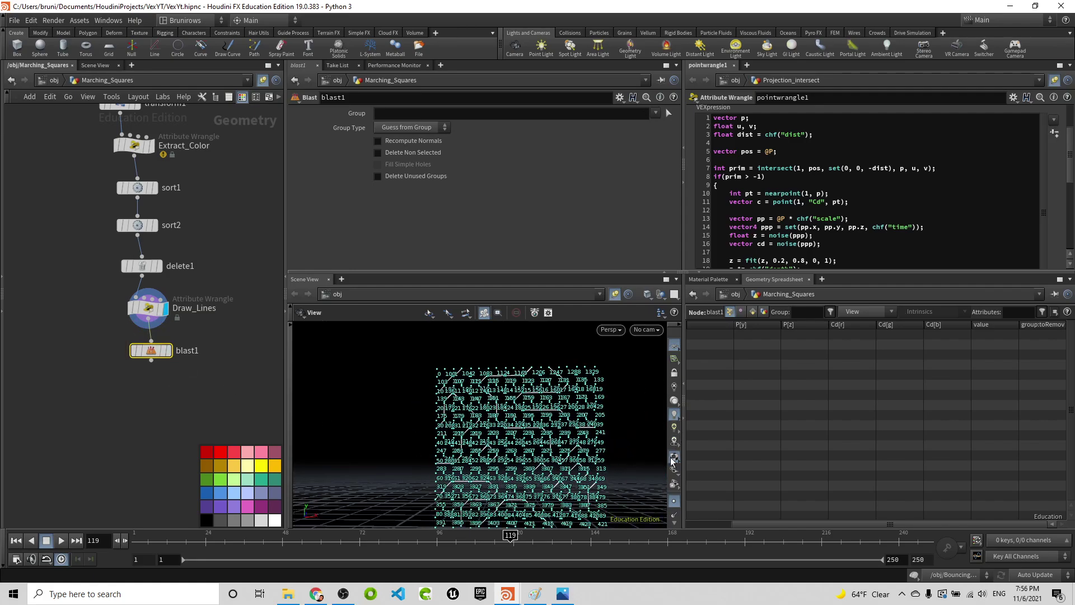
scroll(675, 503, down, 3)
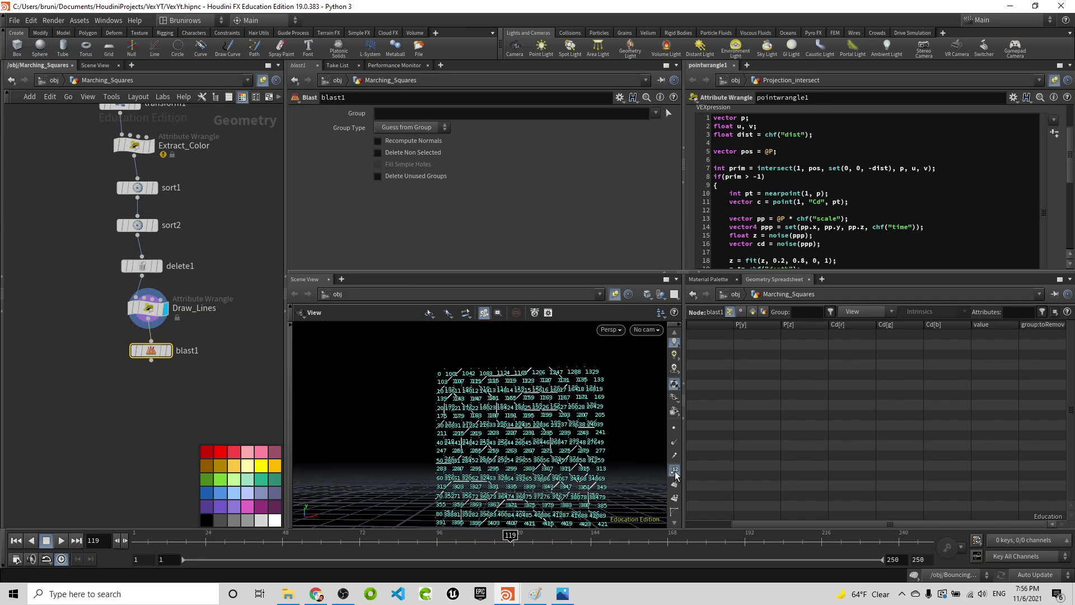
click(674, 470)
drag(577, 437, 553, 418)
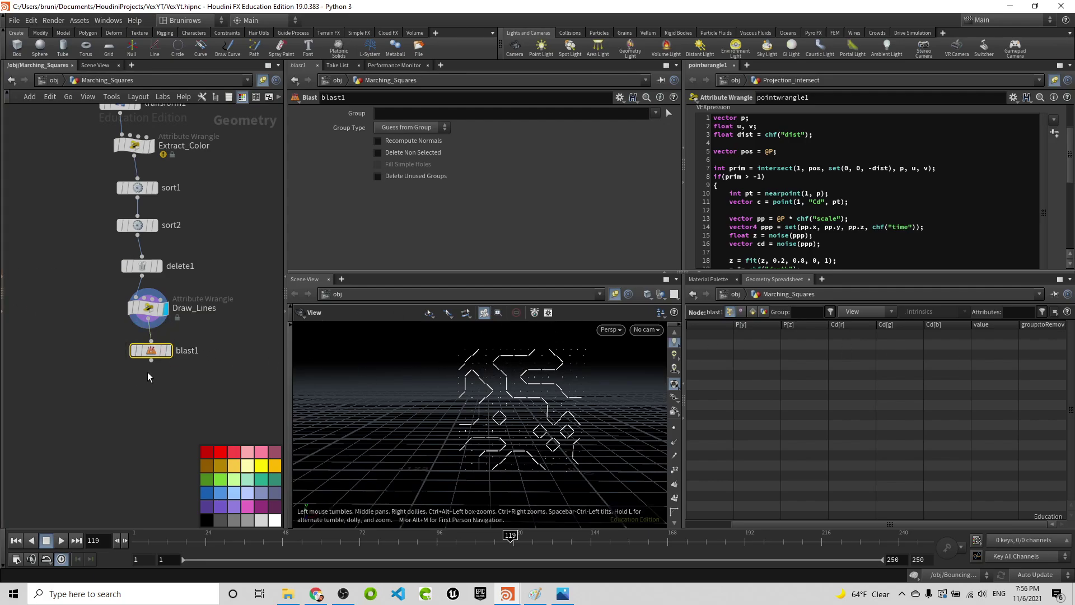
click(169, 351)
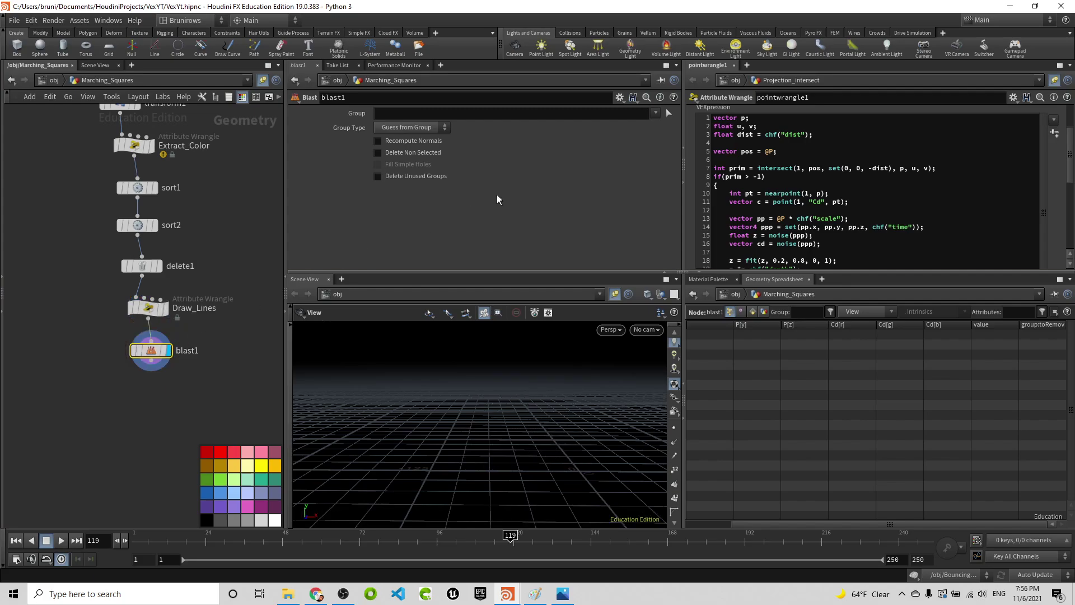
click(654, 128)
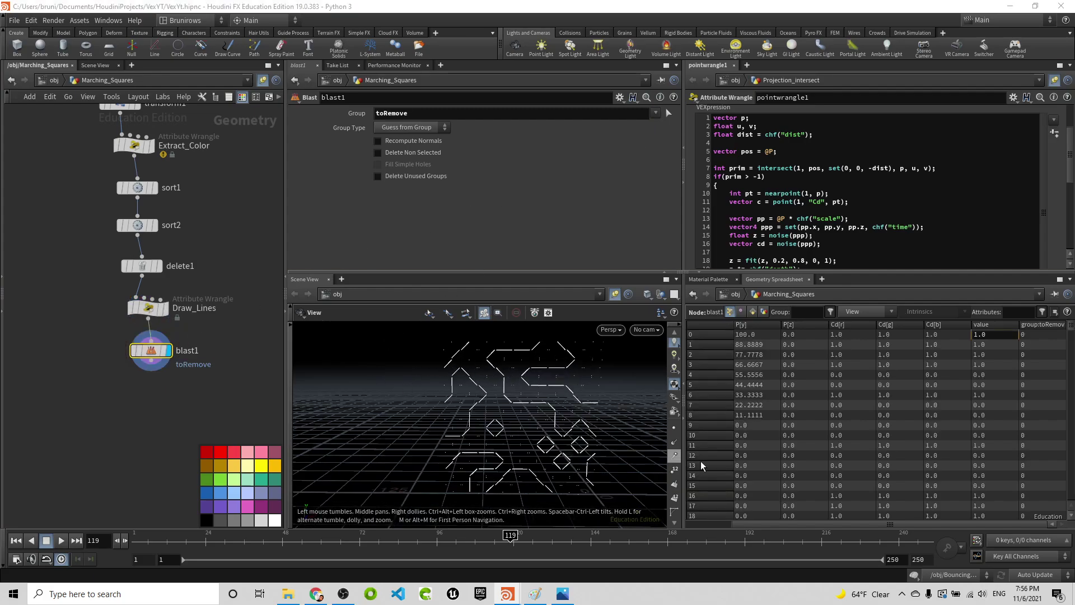
click(167, 313)
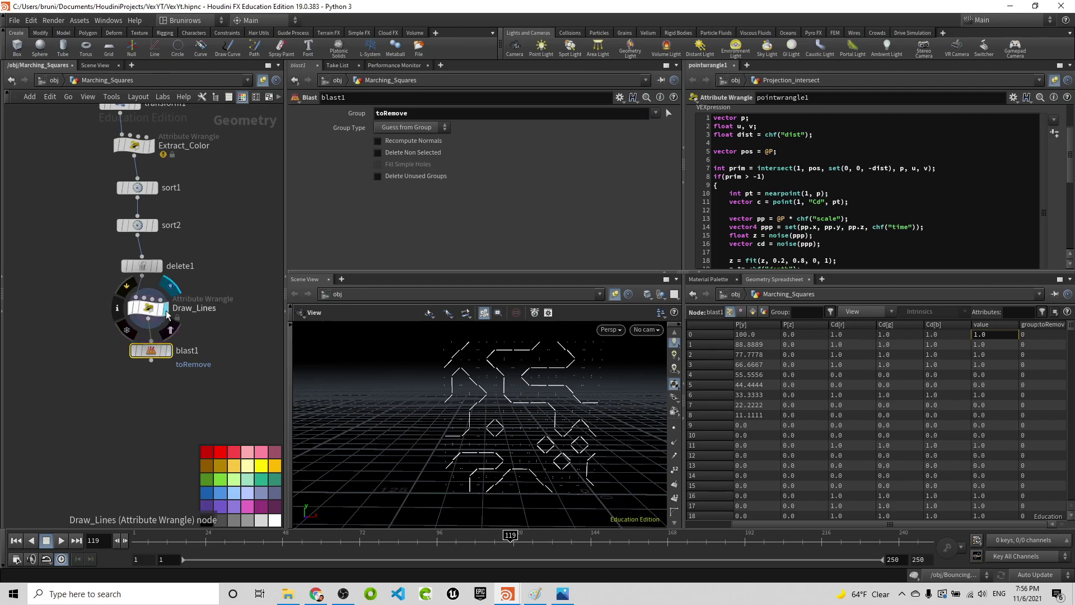
click(171, 359)
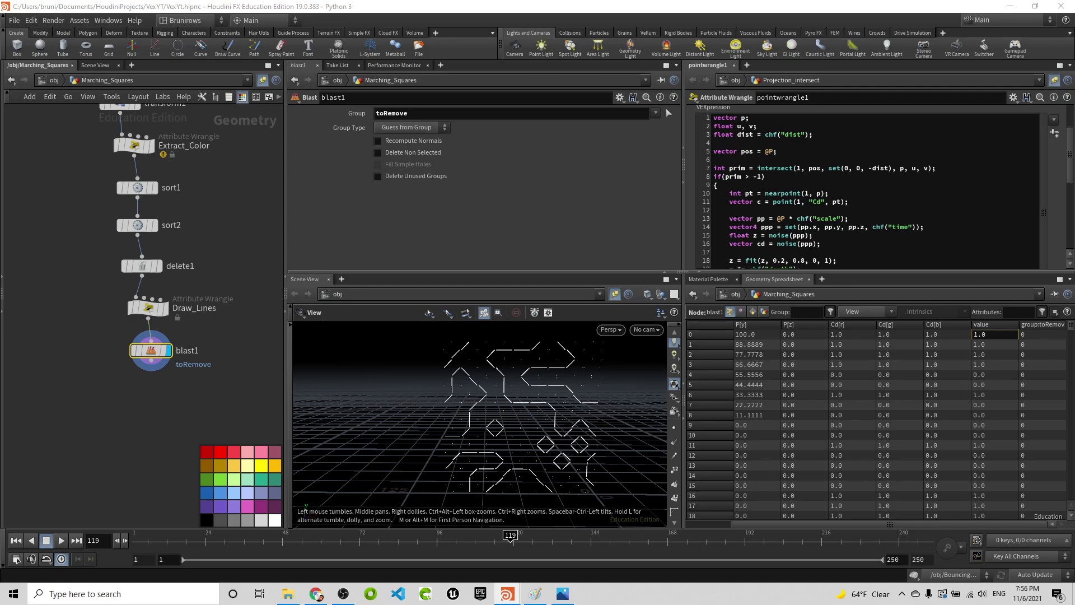
drag(151, 360, 157, 370)
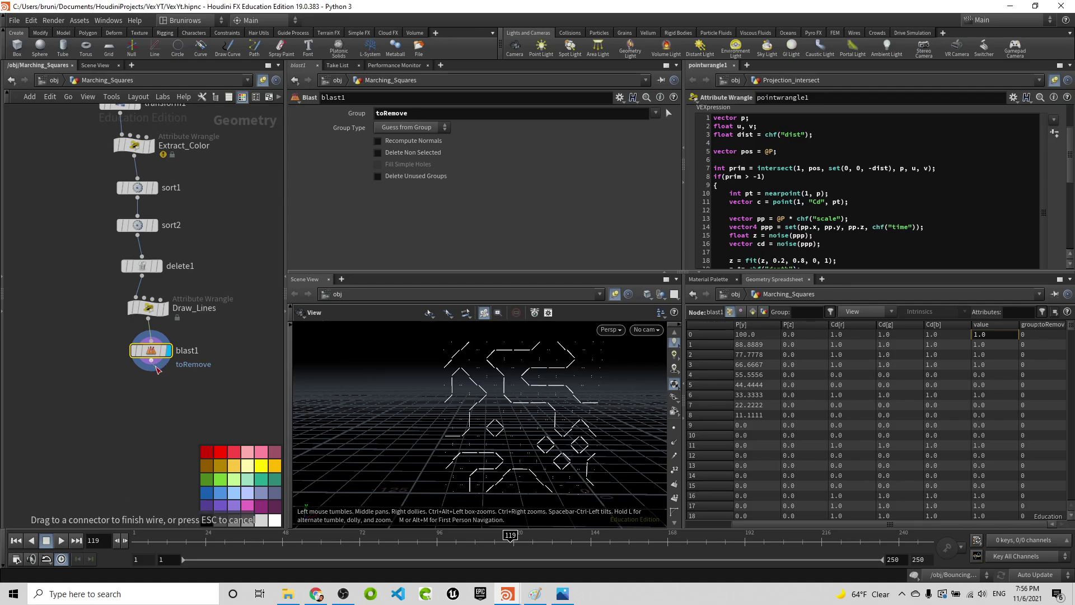
Add polywire1 under blast1, display it, and raise Wire Radius to about 0.611
key(Tab)
text(polywire)
key(Return)
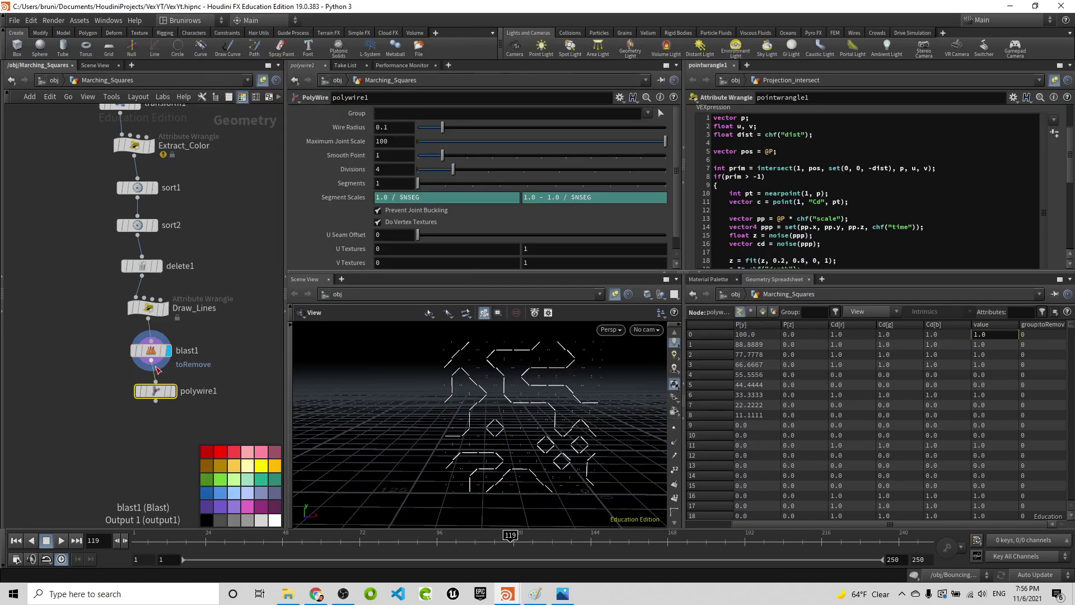
click(173, 391)
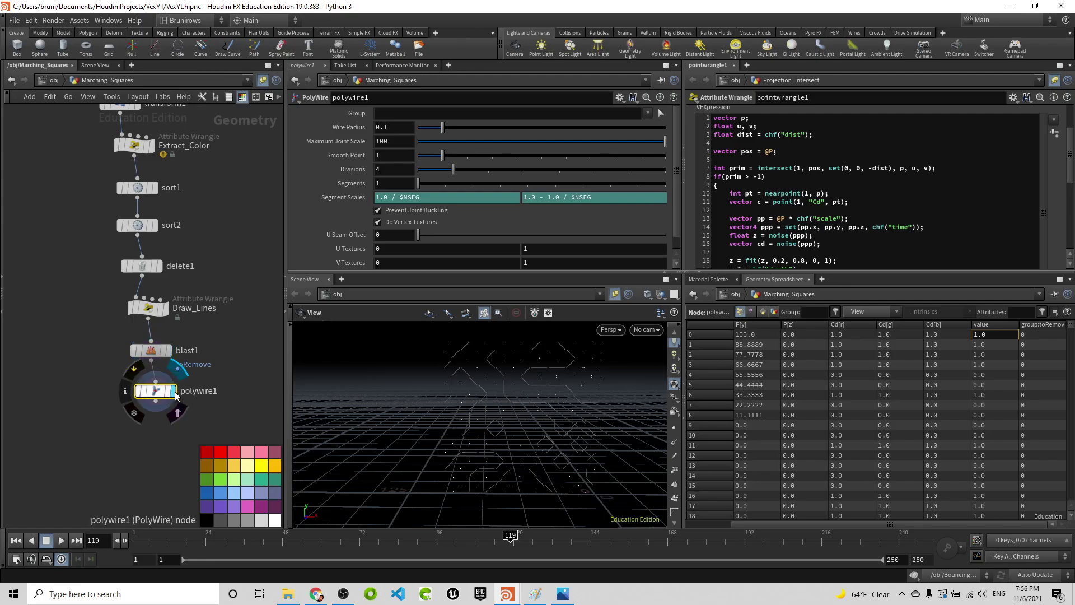
drag(443, 127, 569, 128)
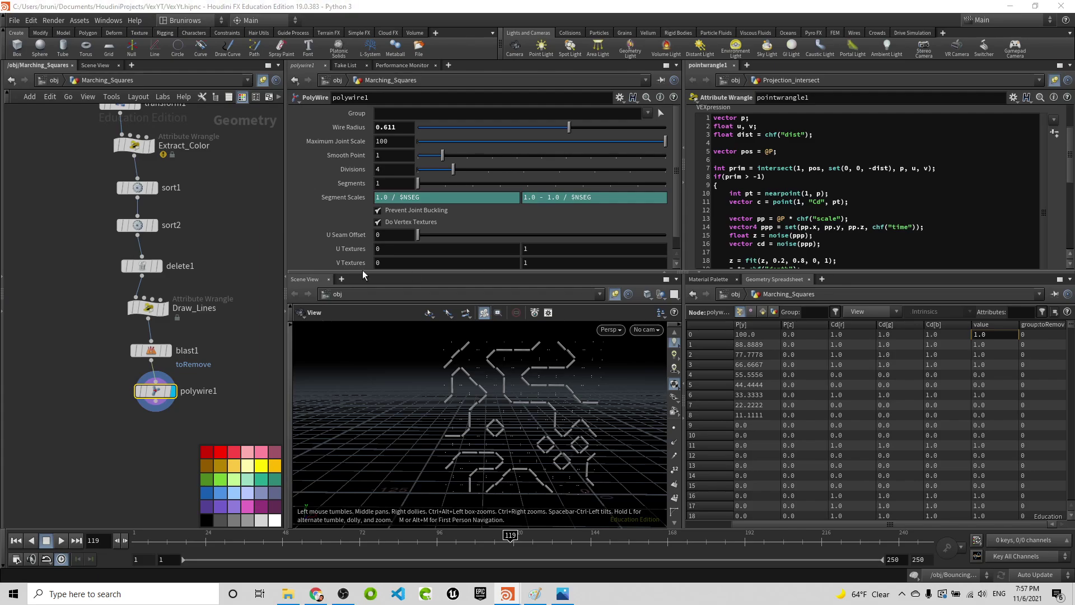
middle_drag(236, 392, 236, 310)
drag(156, 328, 160, 355)
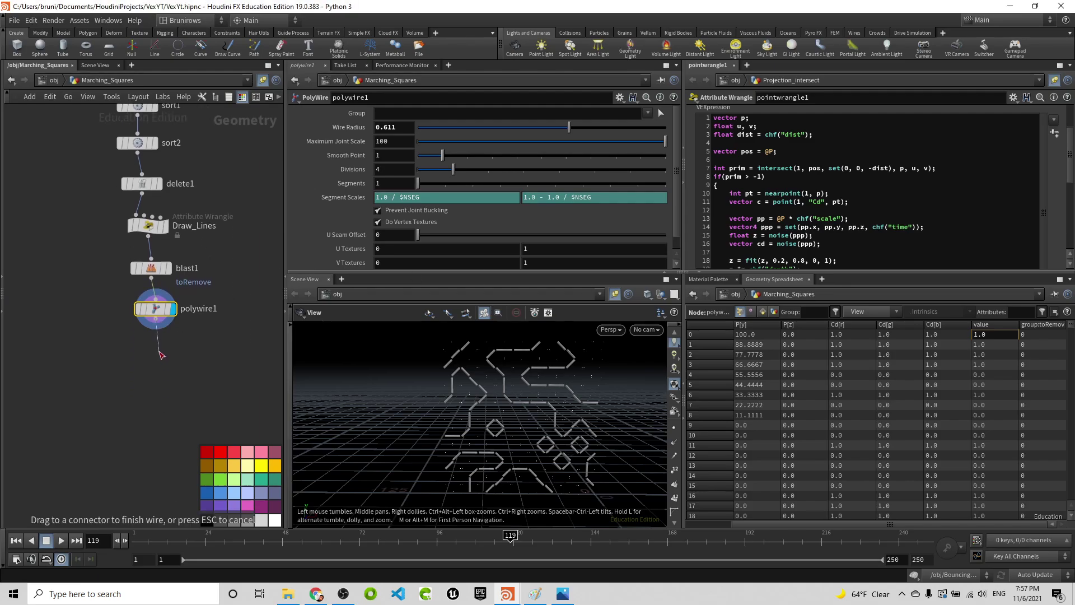
Add a VDB from Polygons node below polywire1 and display its result
key(Tab)
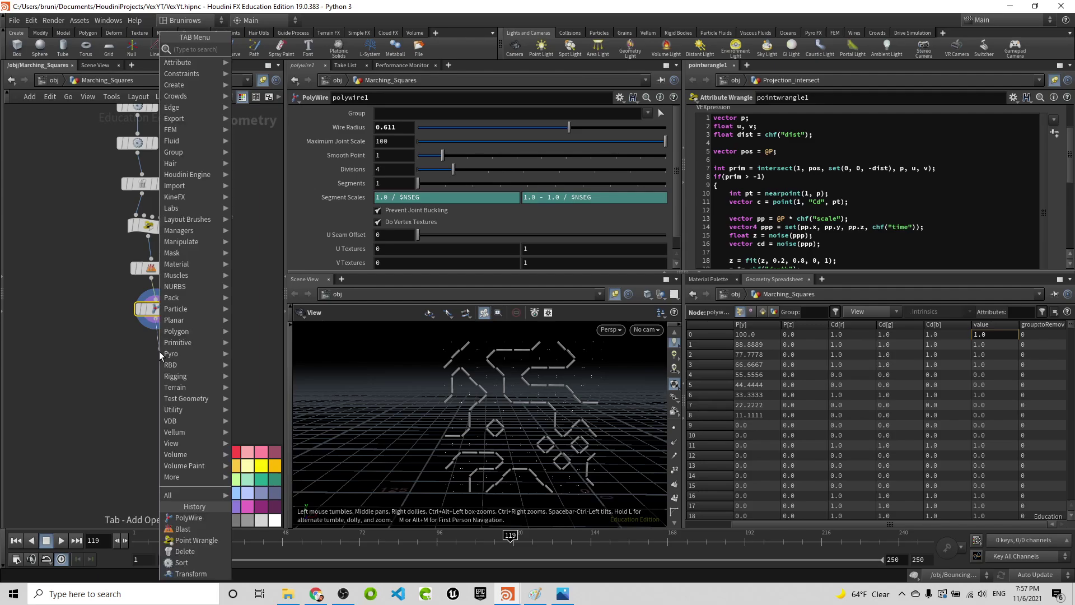
text(vdb)
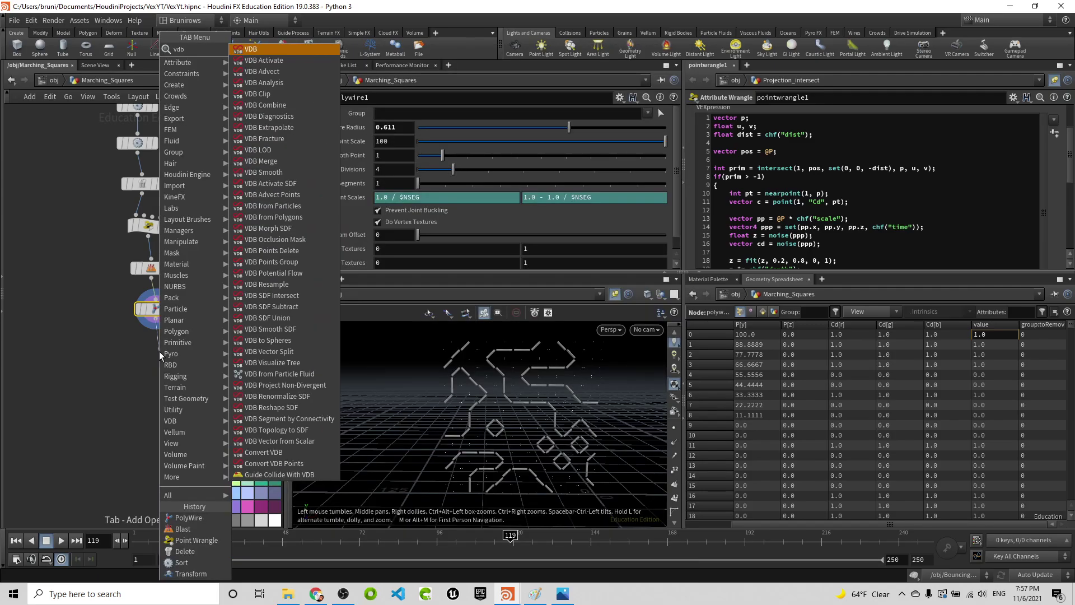
text( from pol)
key(Return)
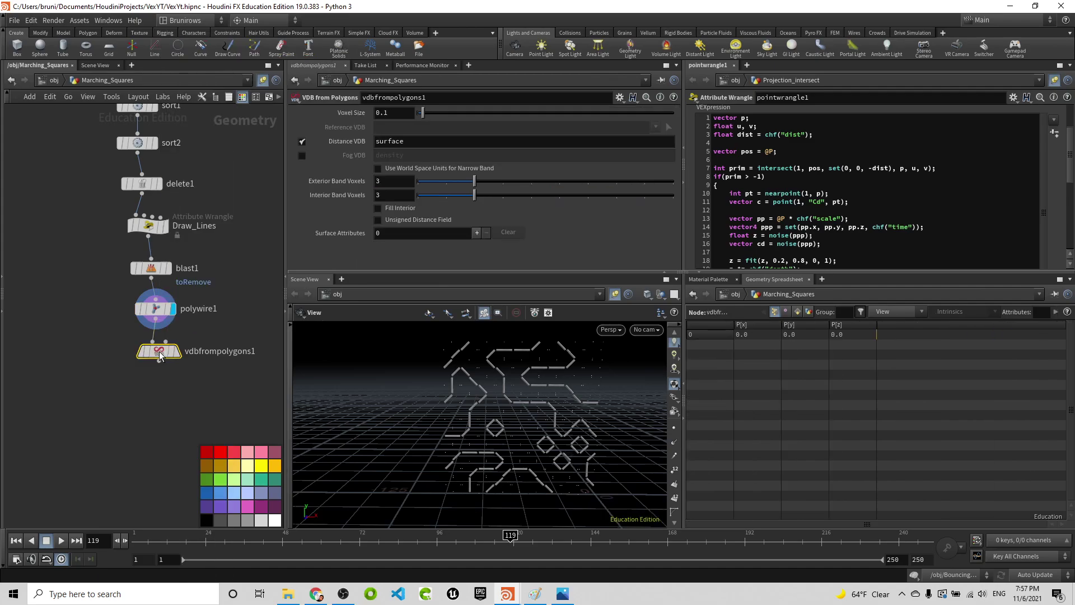
click(178, 358)
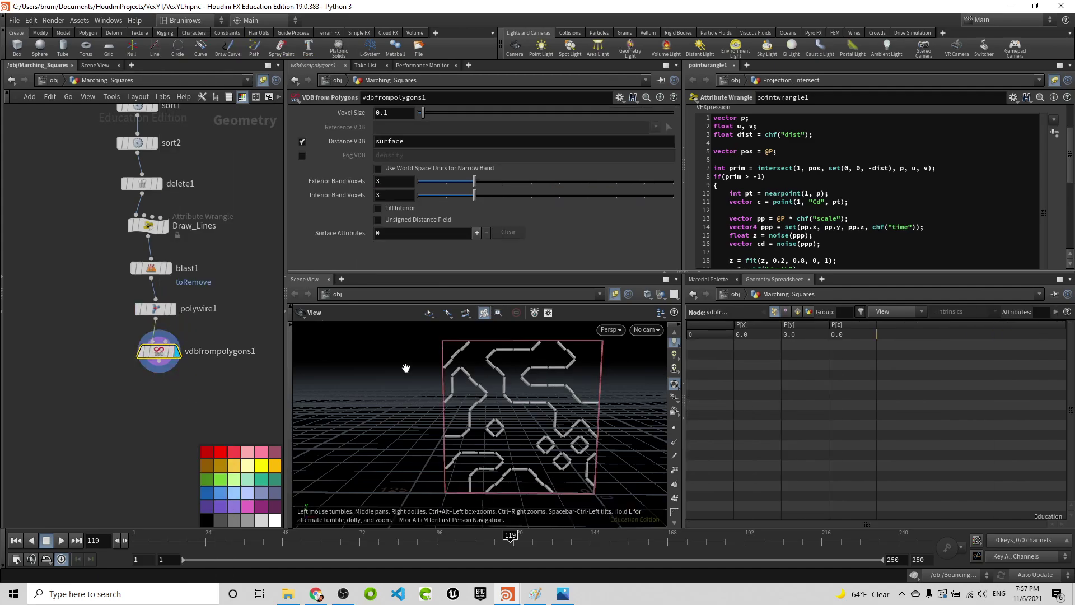
scroll(541, 409, up, 3)
scroll(497, 395, up, 1)
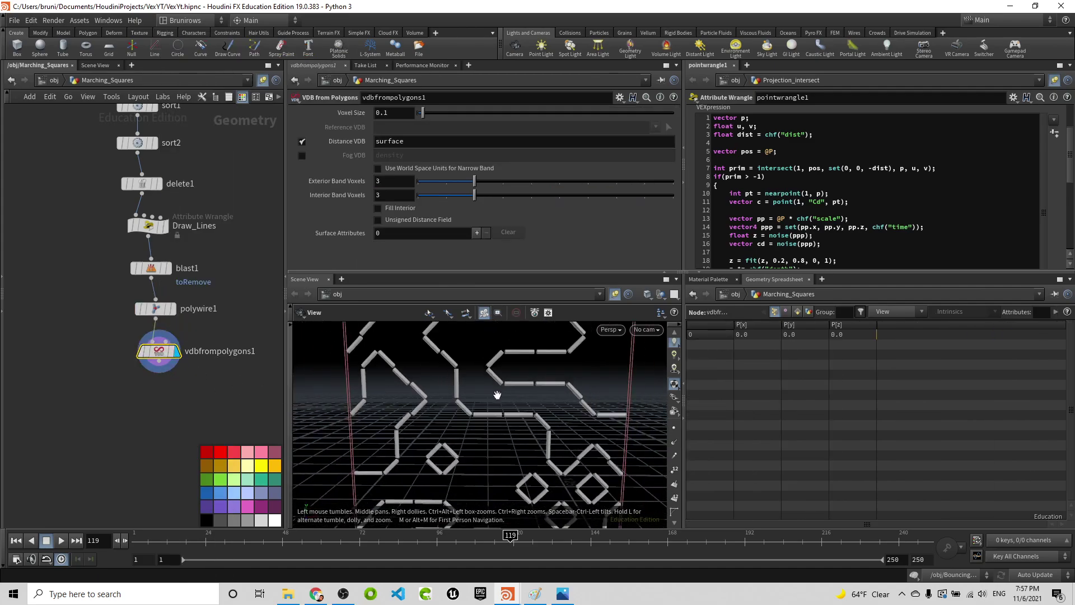
scroll(497, 395, down, 1)
Add a Convert VDB node below it with Convert To set to Polygons, and display it
drag(159, 373, 157, 389)
text(vdb)
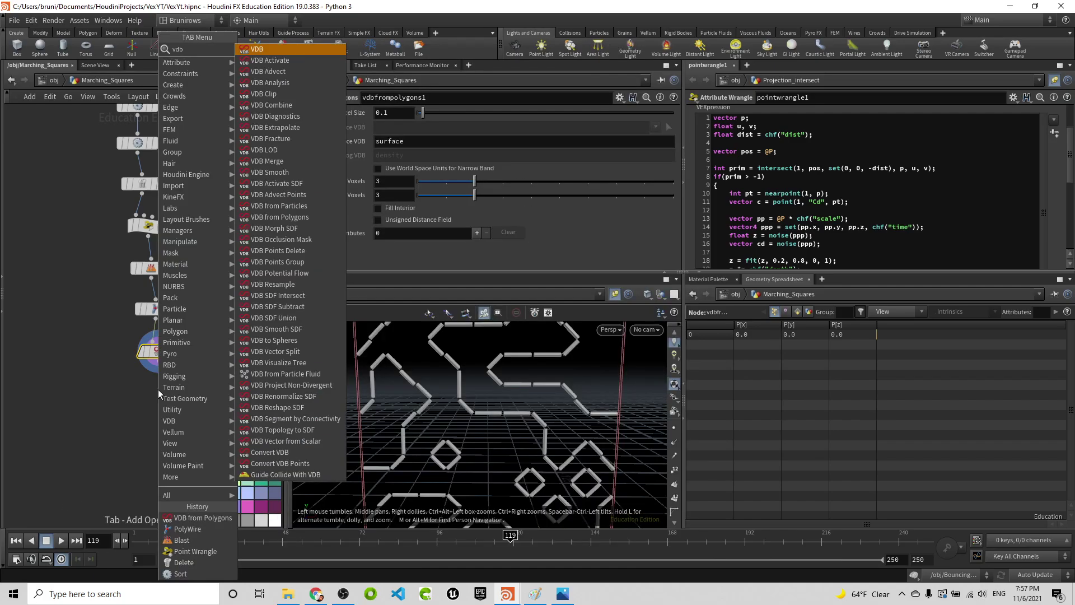
text( convert)
key(Return)
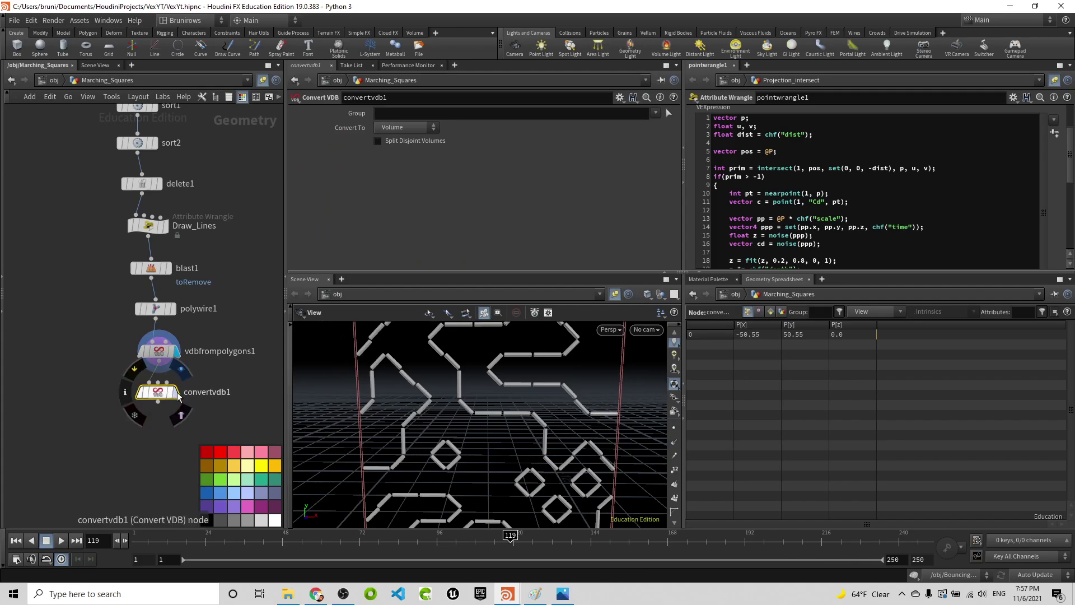
click(178, 396)
click(399, 128)
click(397, 162)
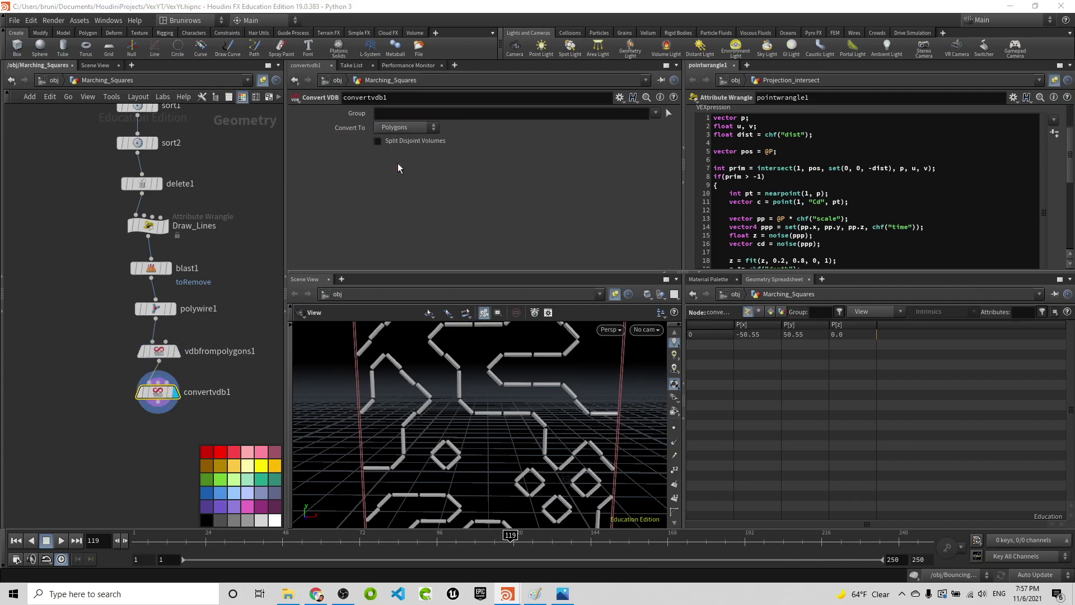
Select grid1 at the top of the network and edit its Rows field
scroll(224, 282, down, 5)
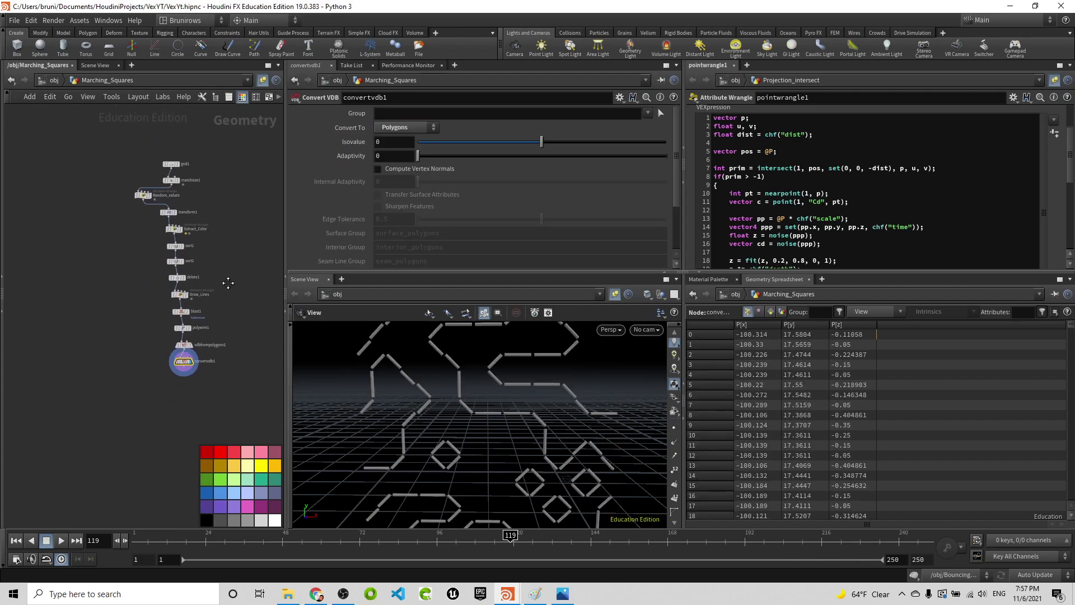
scroll(147, 205, up, 5)
middle_drag(79, 161, 60, 234)
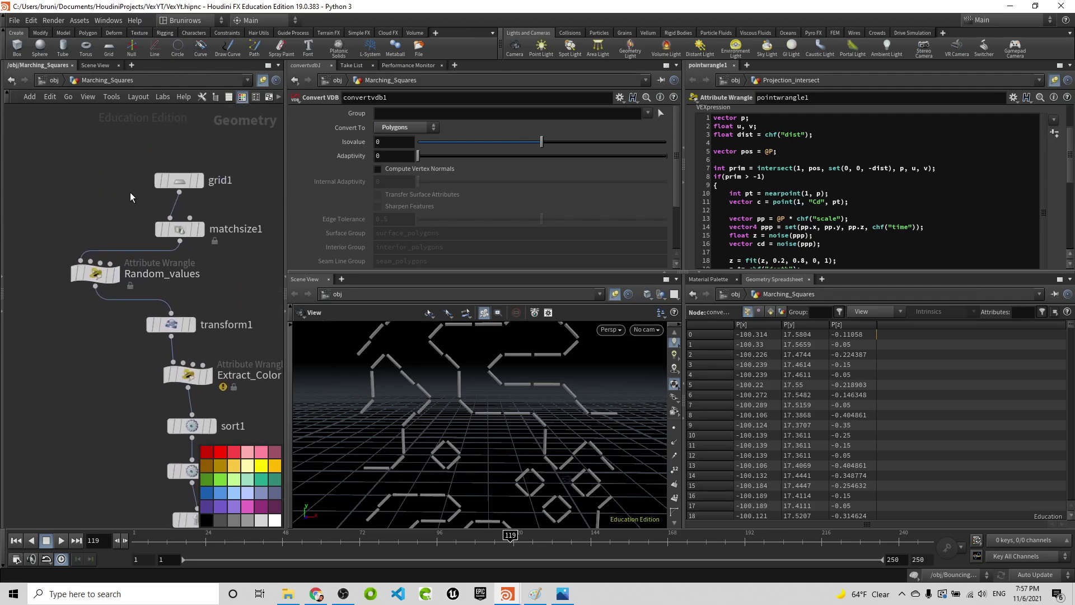
click(179, 180)
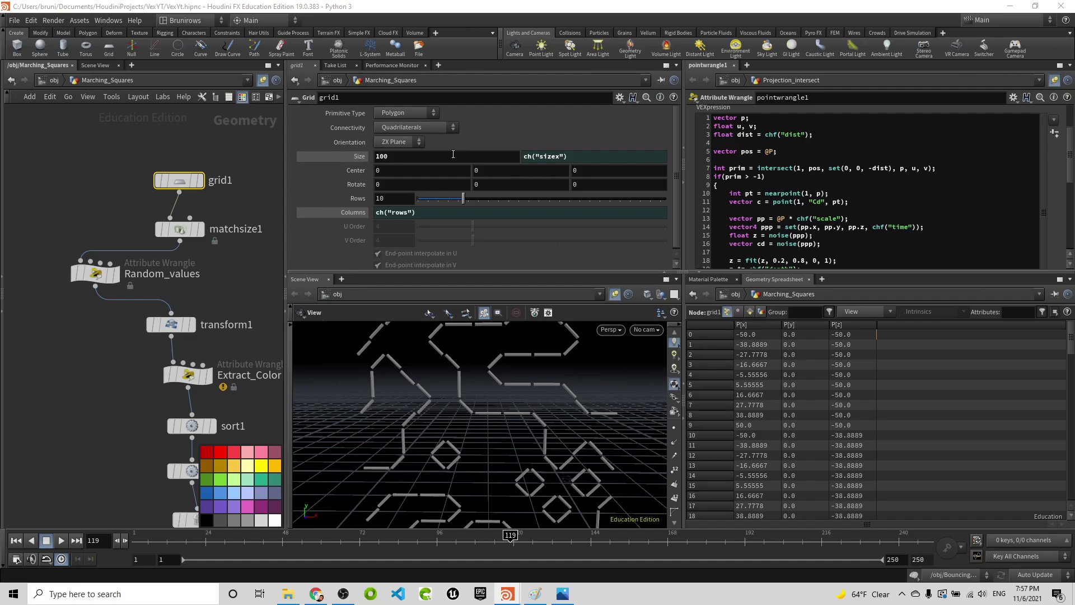
click(400, 199)
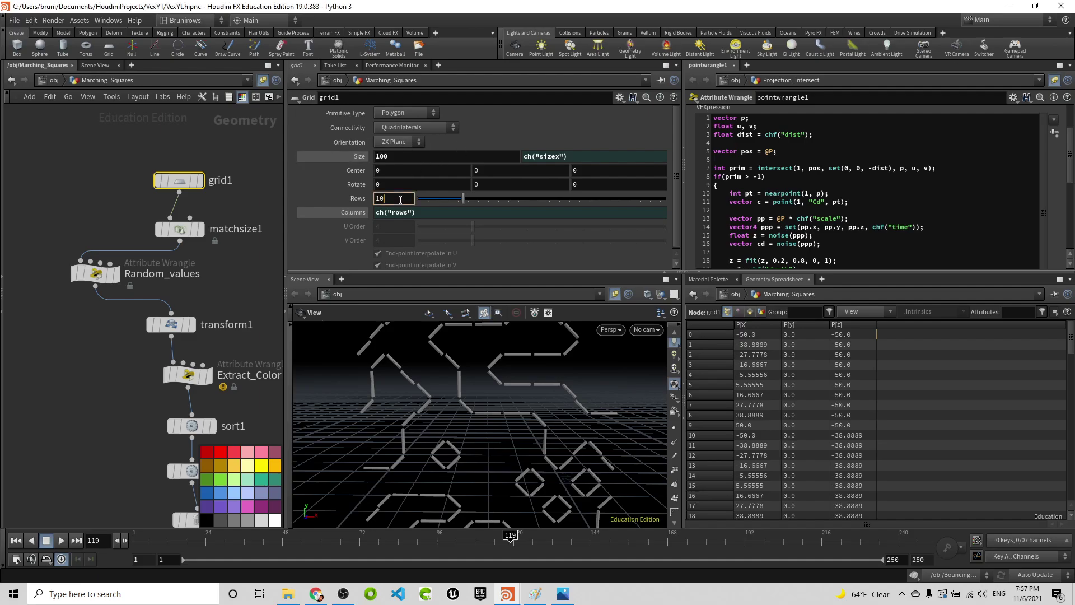
text(0)
Set grid1 to 100 rows, producing a dense contour pattern
key(Return)
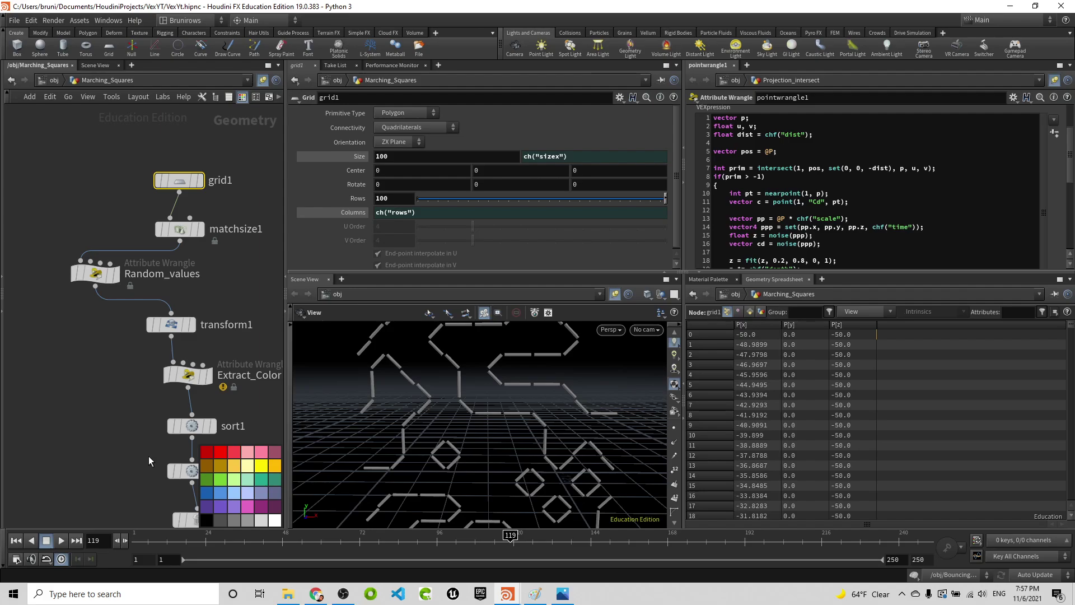
scroll(151, 441, down, 3)
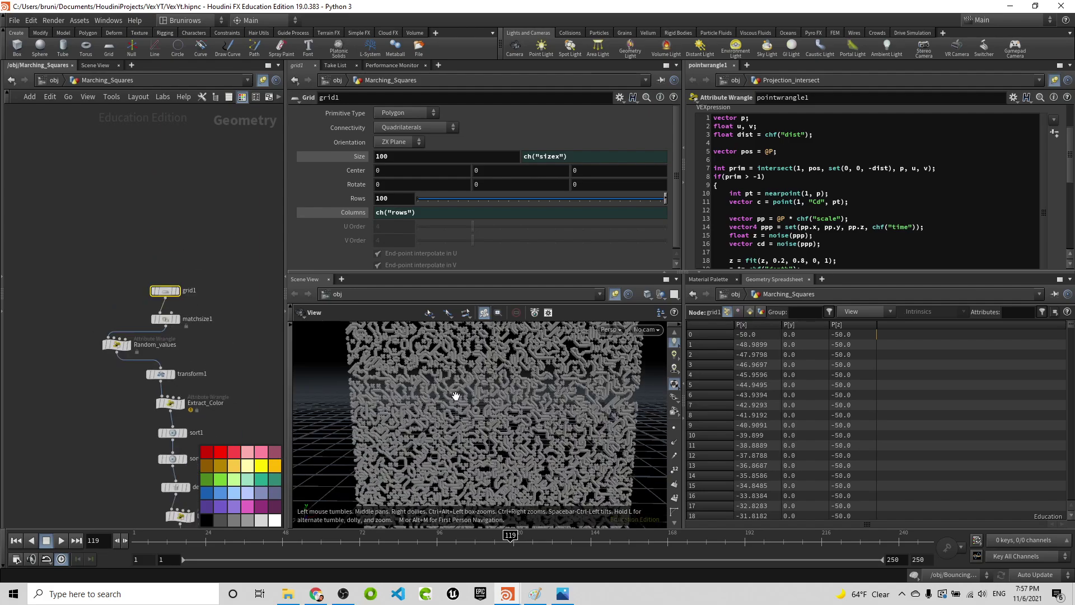
scroll(458, 396, up, 3)
scroll(458, 396, up, 3)
scroll(458, 397, up, 5)
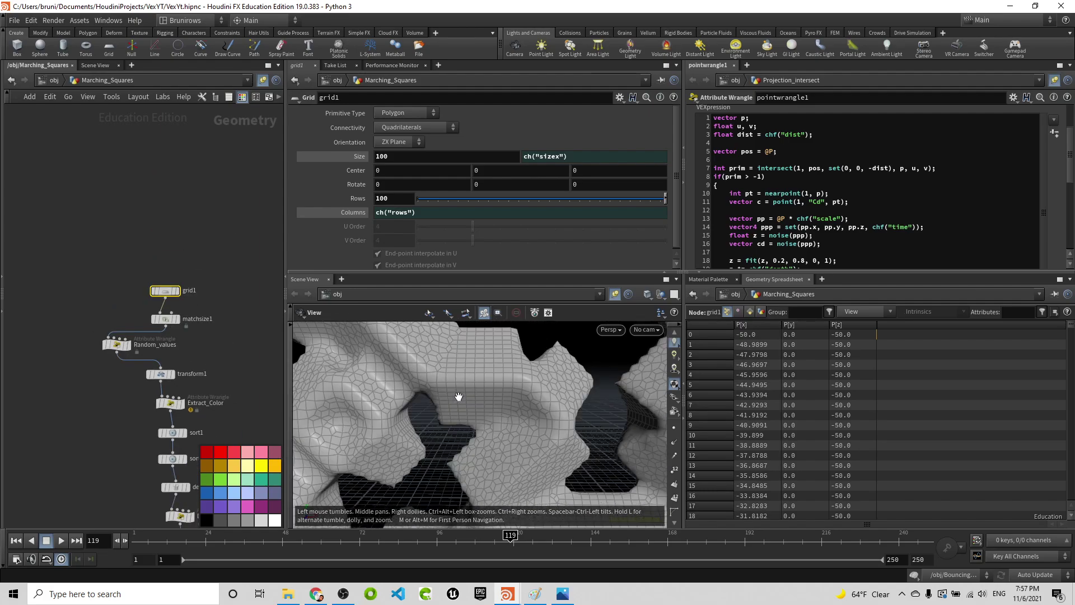
scroll(458, 397, down, 5)
scroll(457, 397, down, 3)
scroll(457, 396, down, 2)
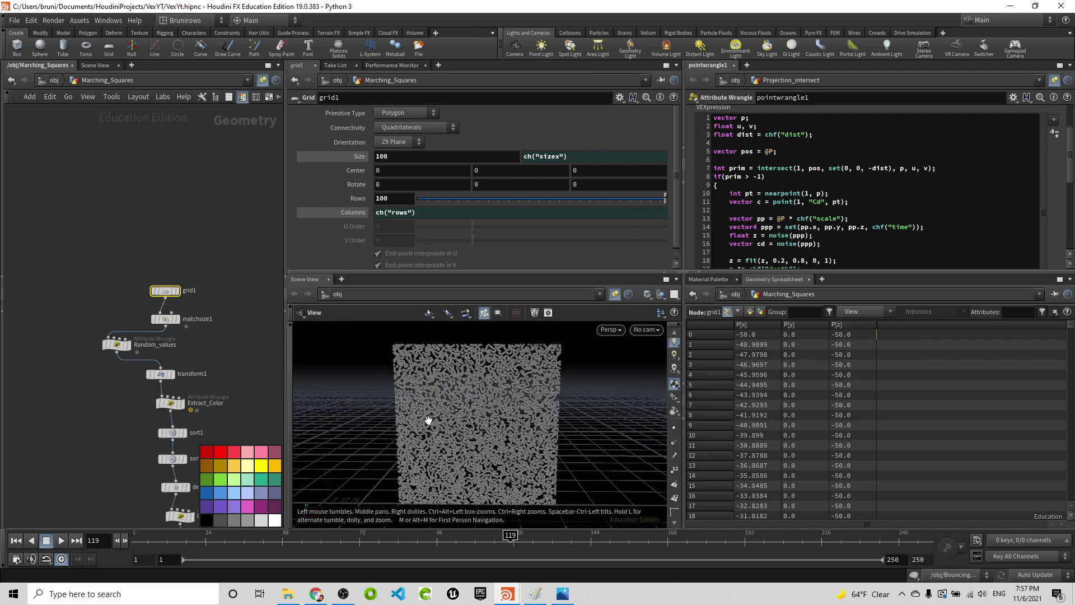
Lower polywire1's Wire Radius to 0.21 for thinner tubes
middle_drag(109, 447, 77, 295)
click(153, 422)
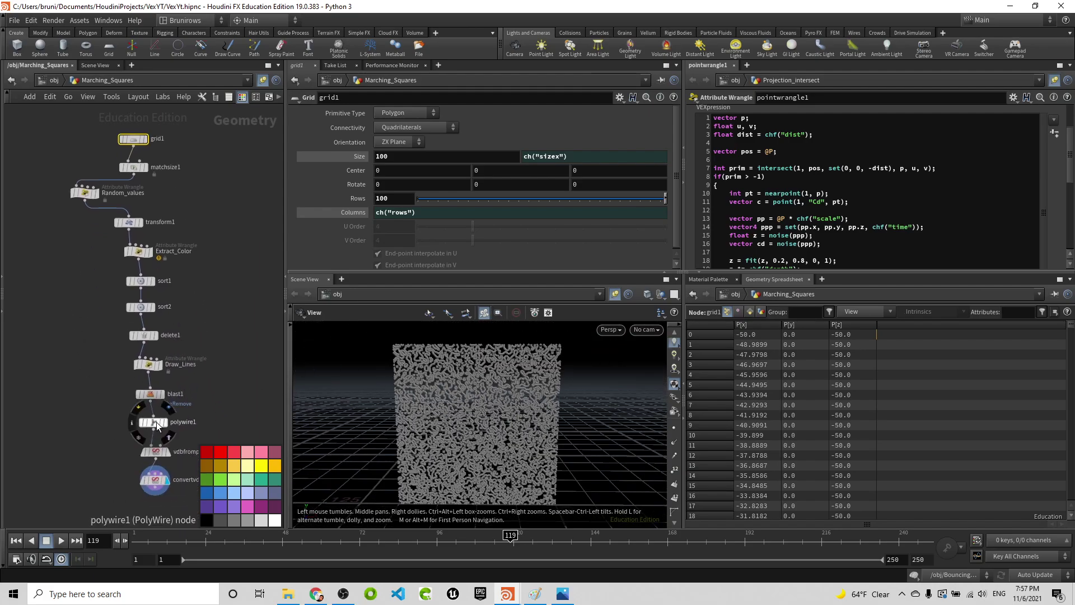
drag(557, 128, 536, 133)
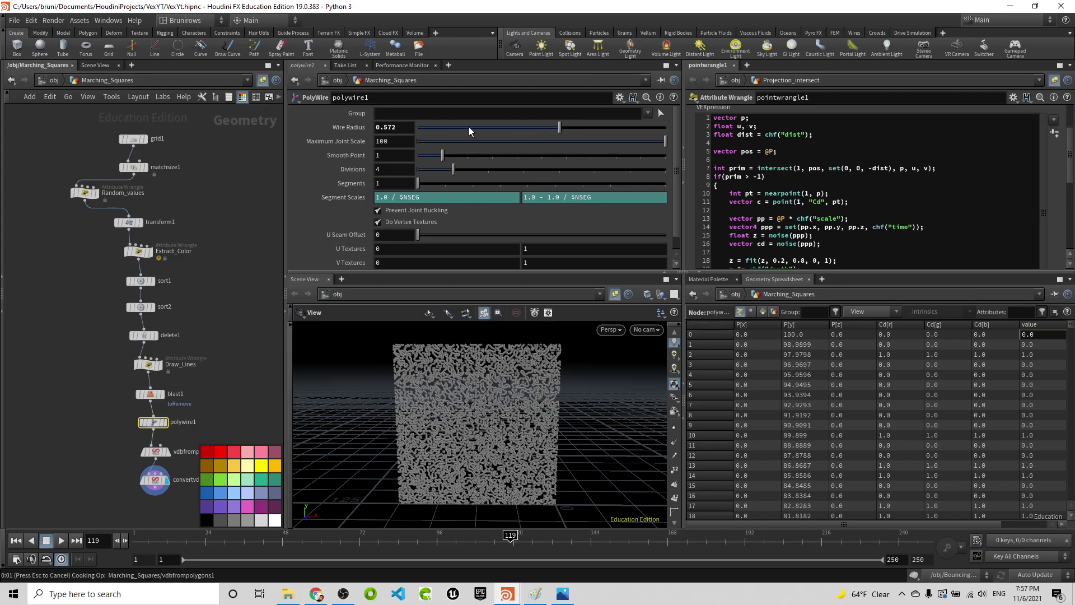
drag(486, 126, 469, 125)
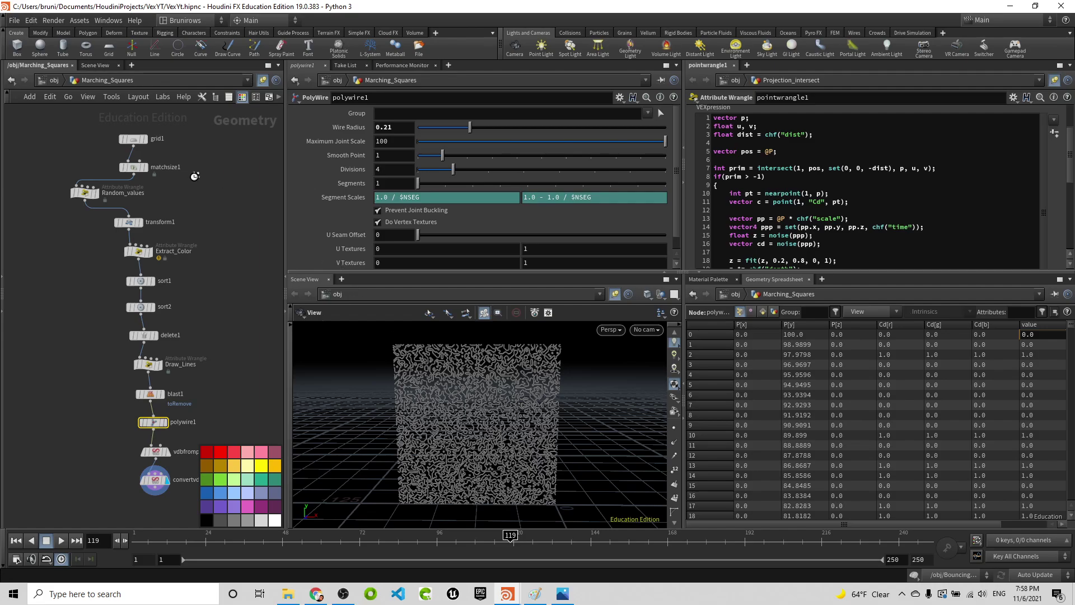
Set grid1's Rows to 50 for a coarser contour pattern
click(137, 141)
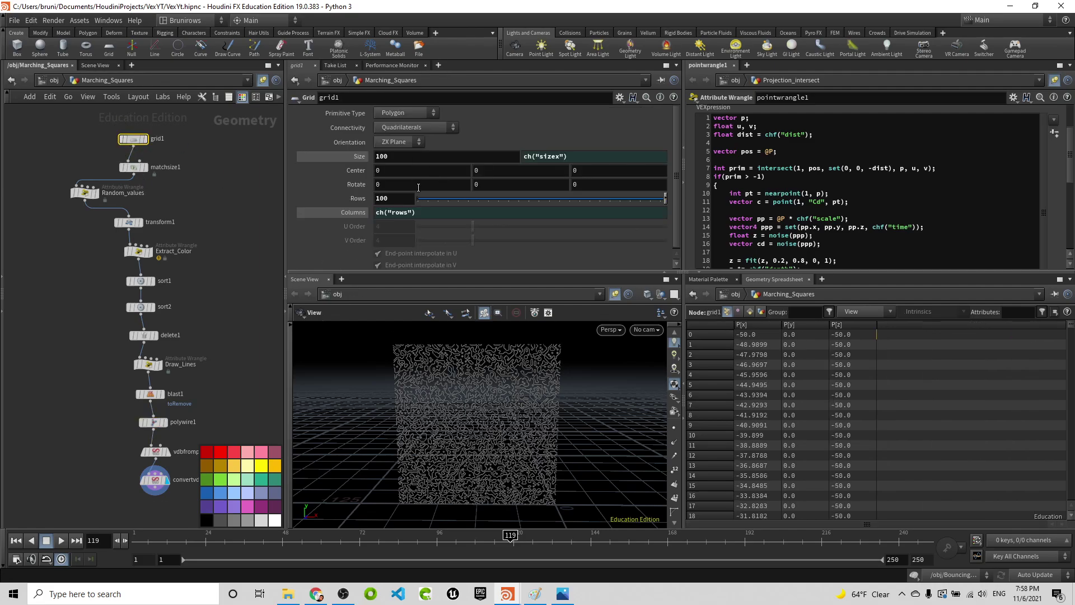
click(402, 199)
key(BackSpace)
text(50)
key(Return)
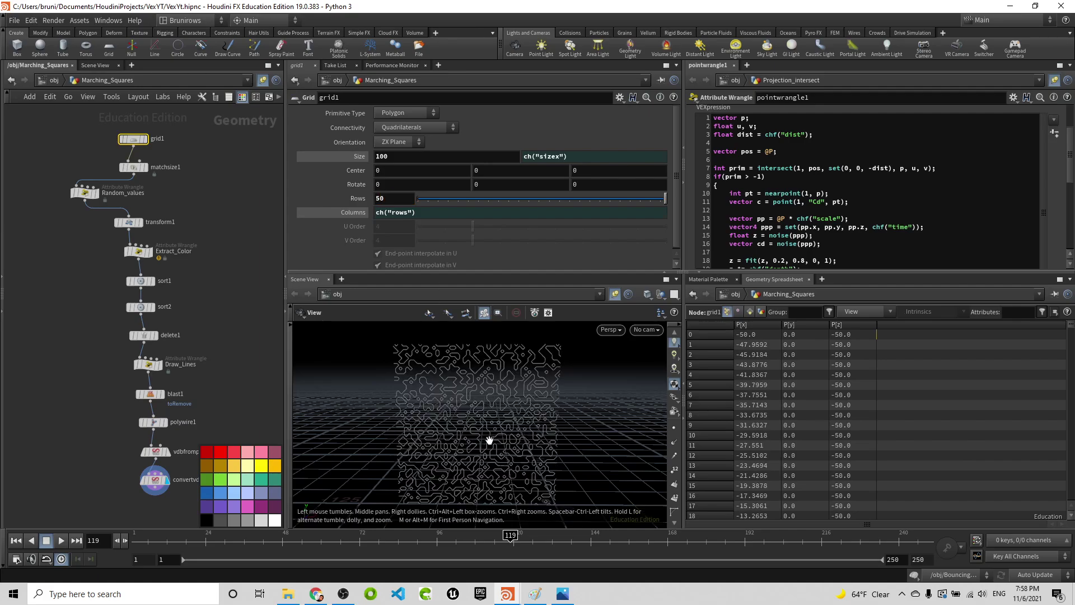
Hide the viewport reference grid and pan the network editor to free space
scroll(487, 403, up, 2)
scroll(487, 371, up, 2)
scroll(485, 397, up, 1)
scroll(484, 397, down, 2)
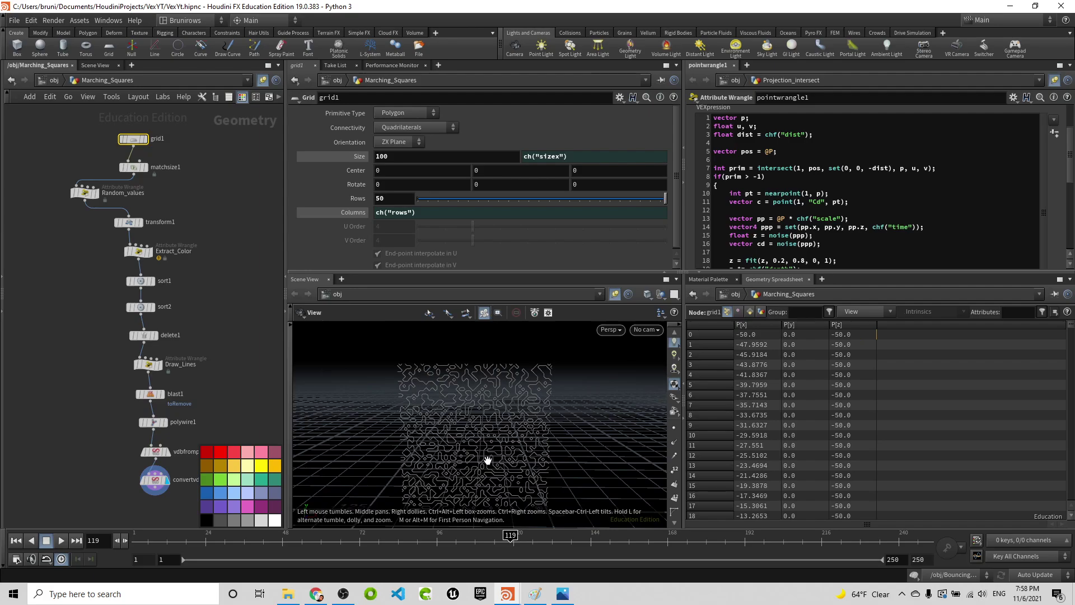
scroll(488, 453, down, 2)
scroll(492, 434, down, 2)
scroll(492, 425, down, 2)
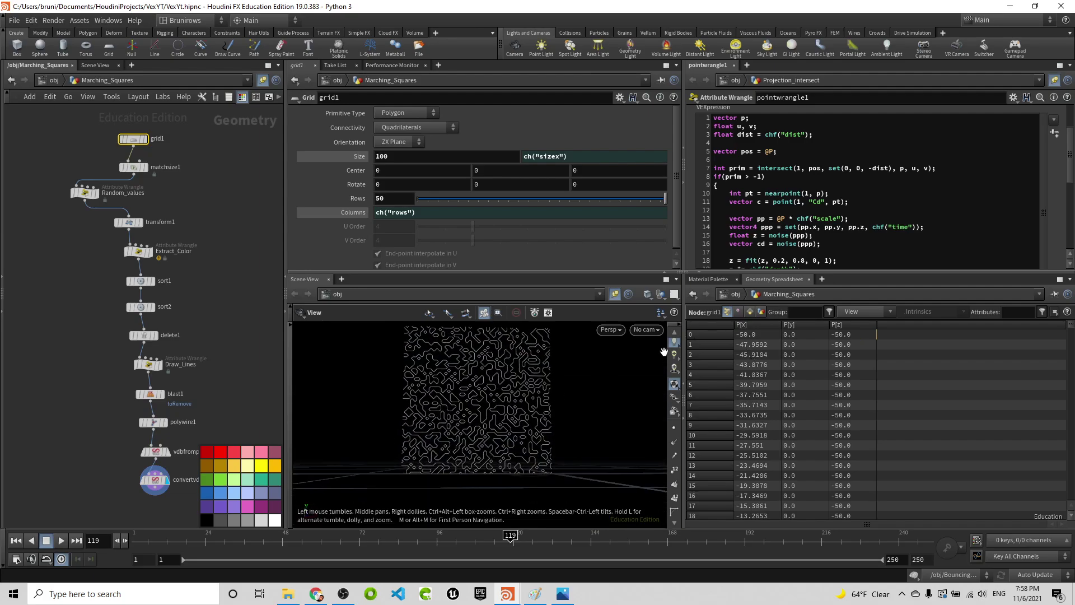
scroll(674, 364, down, 2)
click(674, 414)
middle_drag(244, 390, 266, 273)
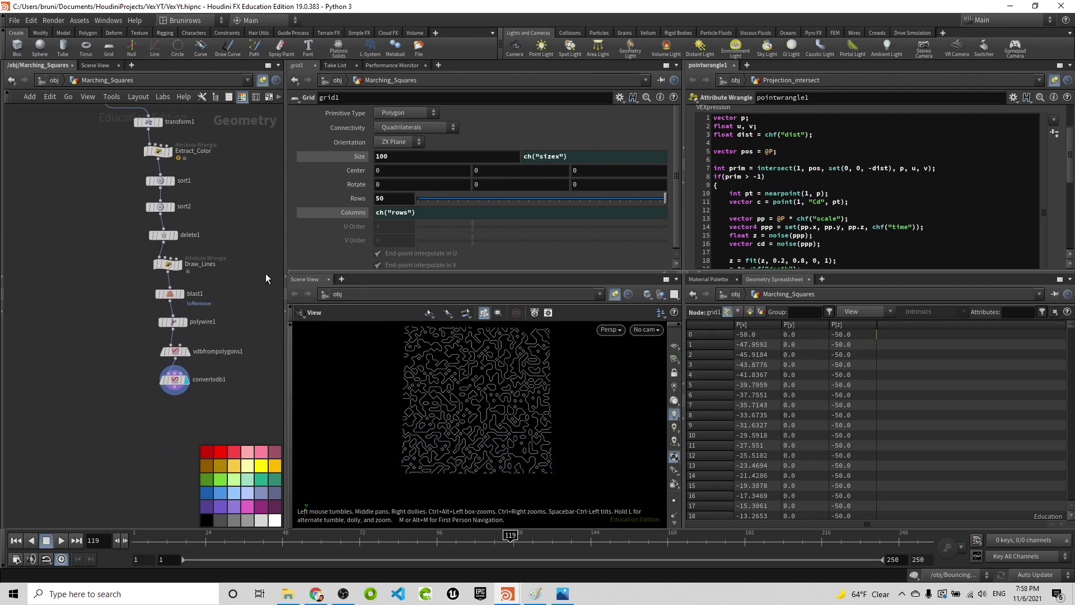
Add a Sphere node and position it beside delete1
key(Tab)
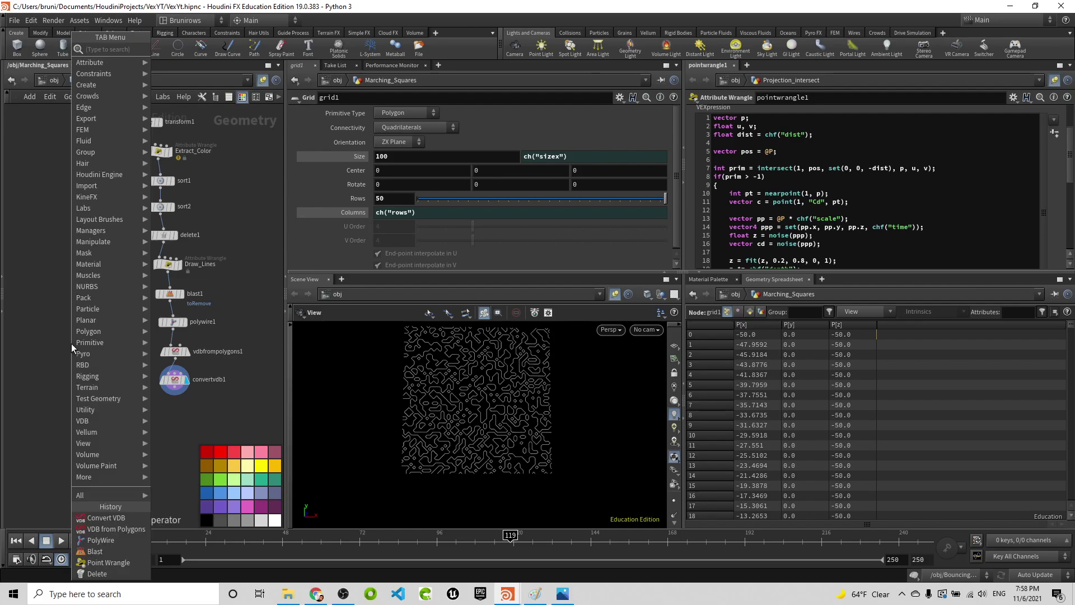
text(s)
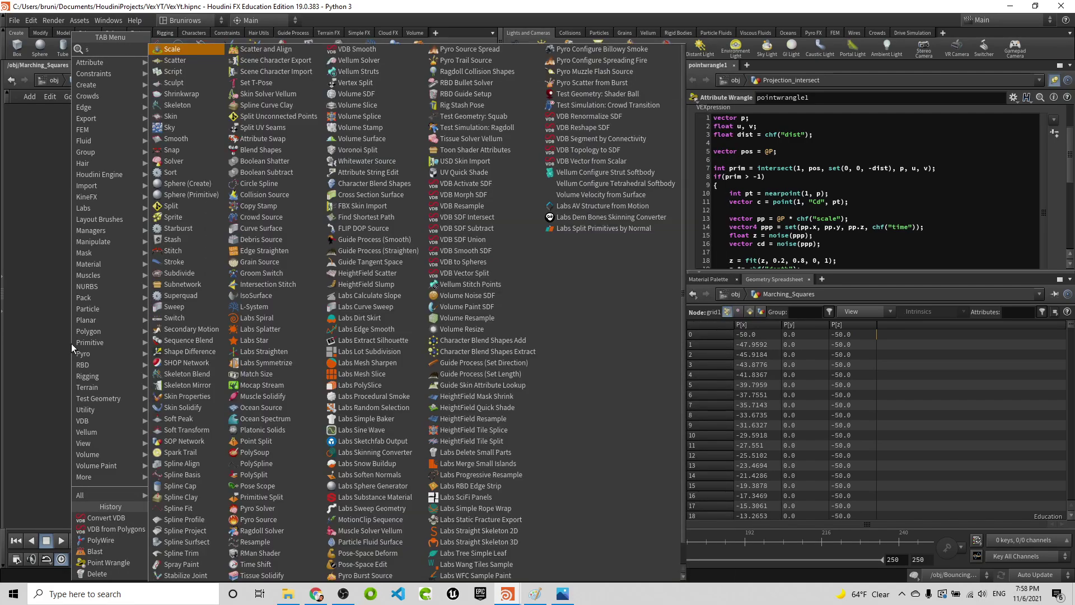
key(Return)
click(72, 343)
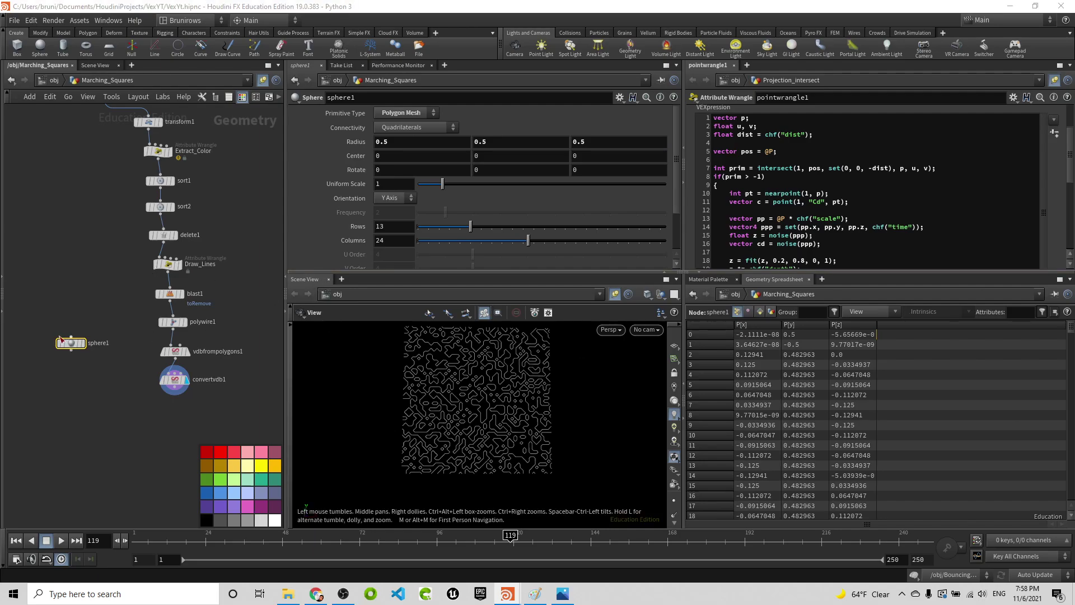
mouse_move(60, 341)
mouse_down()
mouse_move(68, 243)
mouse_move(157, 246)
mouse_up()
Wire sphere1 into a new Copy to Points node and set its display flag
drag(79, 252, 93, 285)
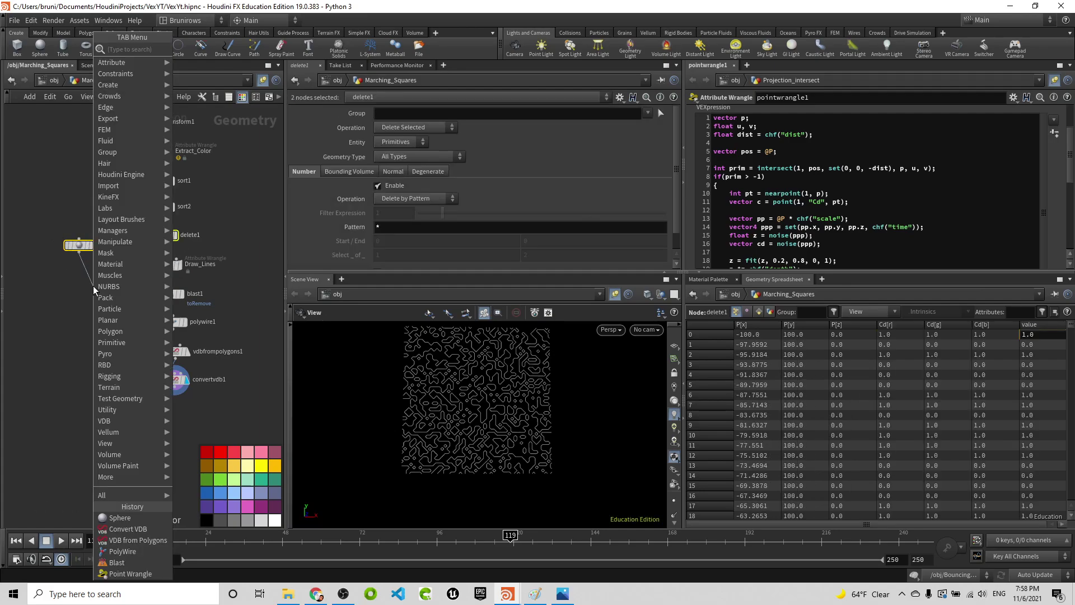
text(copo)
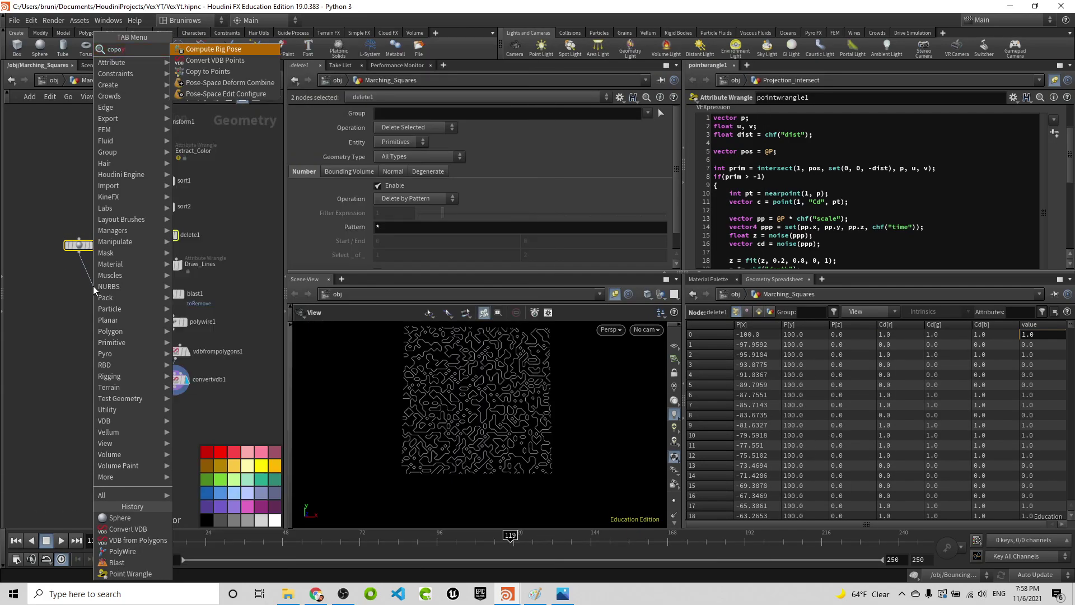
key(BackSpace)
text(ytp)
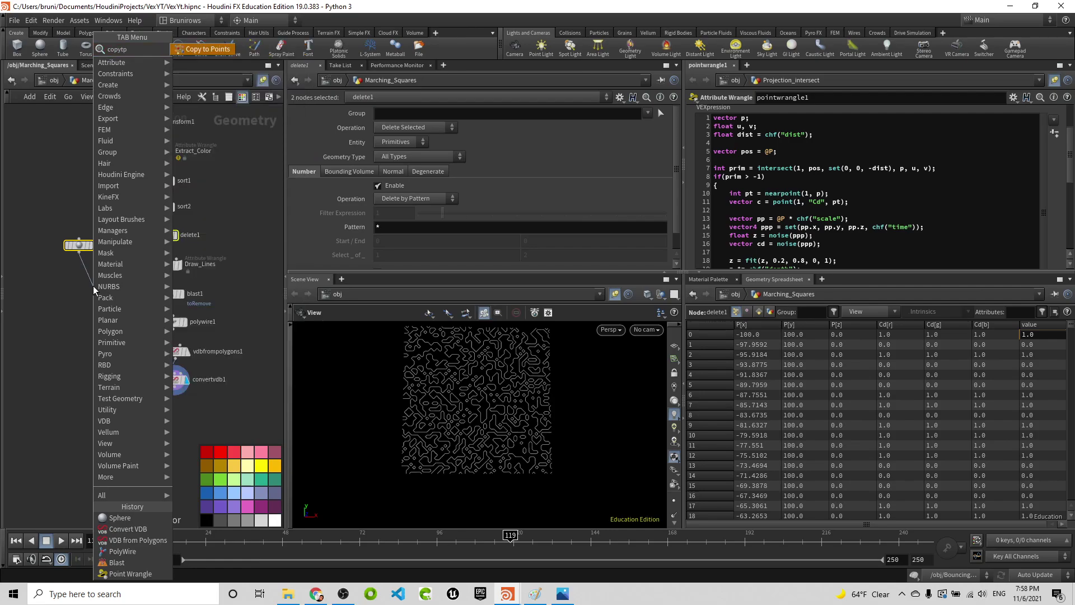
key(Return)
click(93, 286)
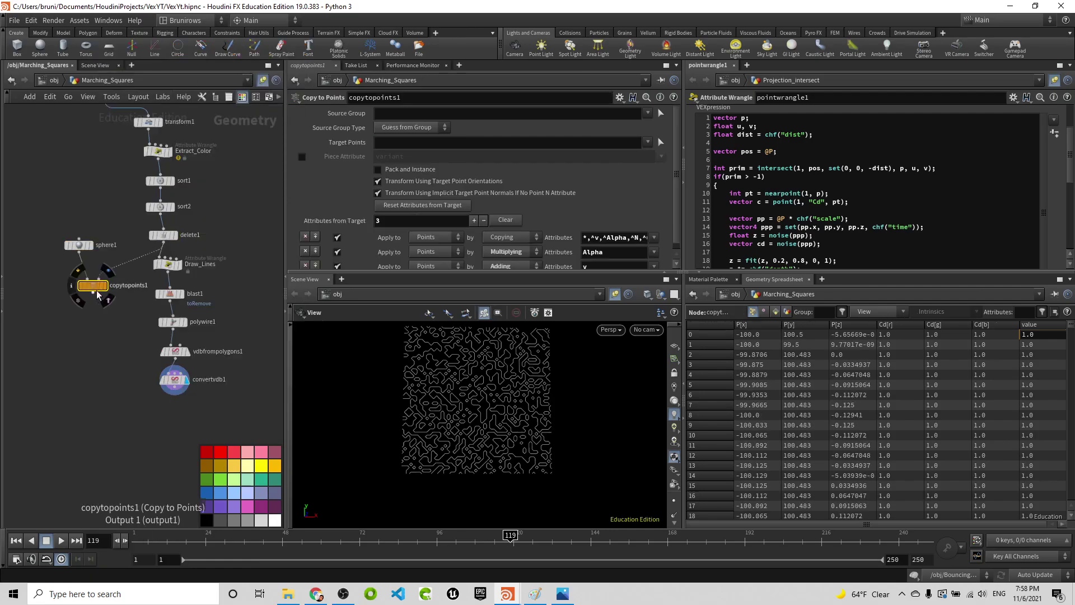
click(104, 285)
scroll(478, 371, up, 3)
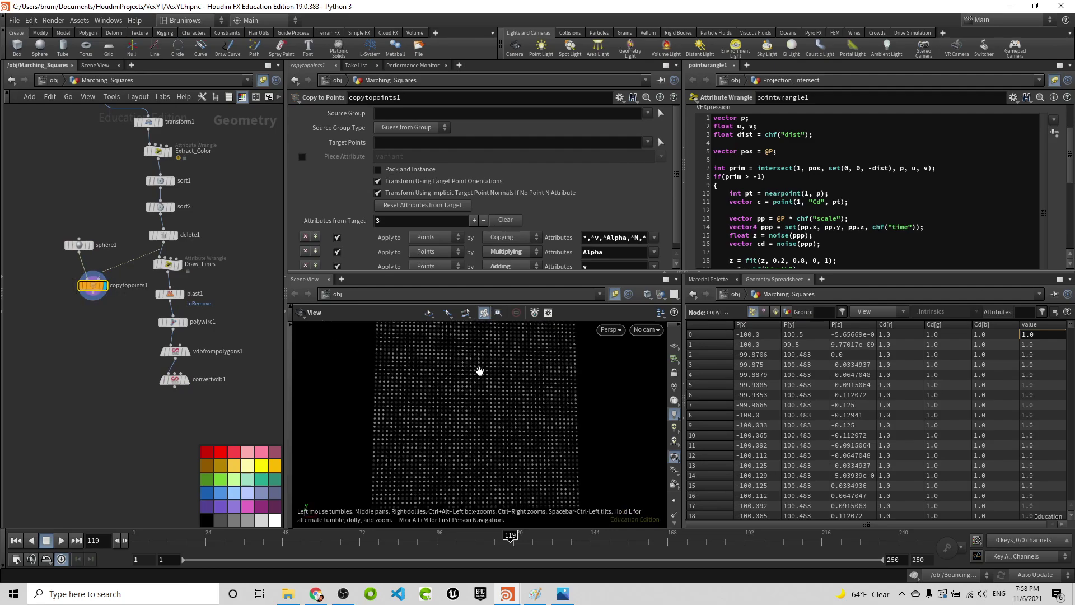
scroll(479, 371, up, 3)
scroll(478, 371, up, 3)
scroll(478, 371, up, 2)
scroll(478, 371, down, 5)
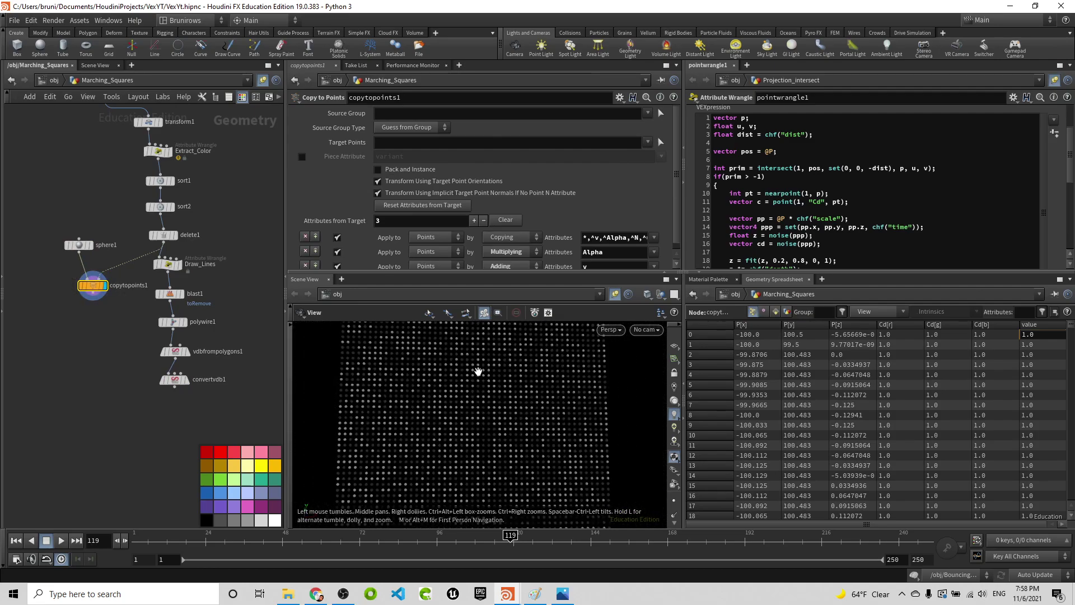
scroll(480, 371, down, 3)
Set the viewport Display Options background Color Scheme to Grey, then recentre the sphere grid
key(d)
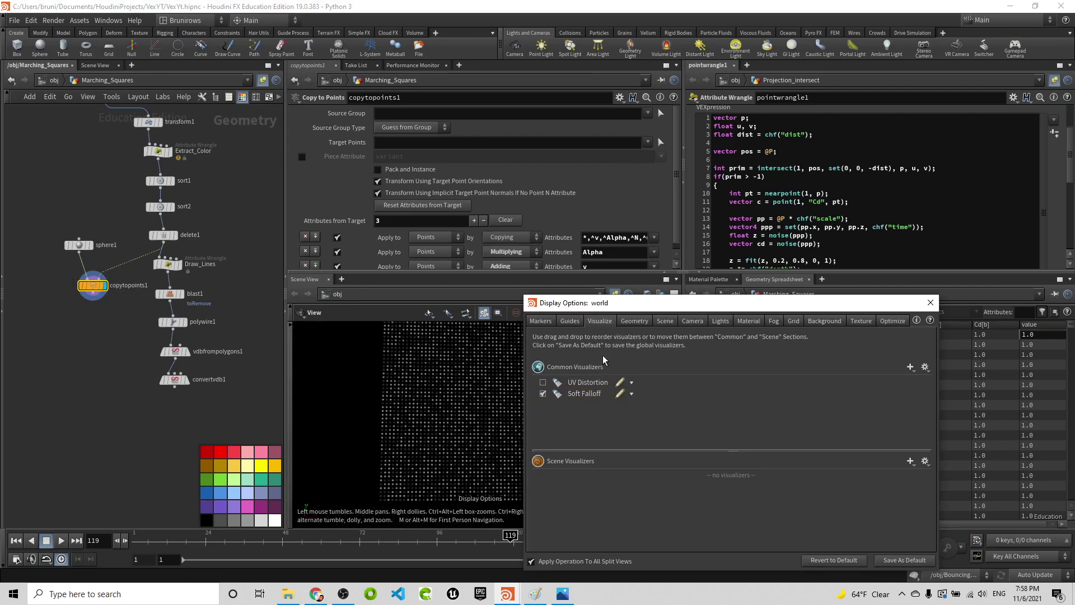
click(832, 321)
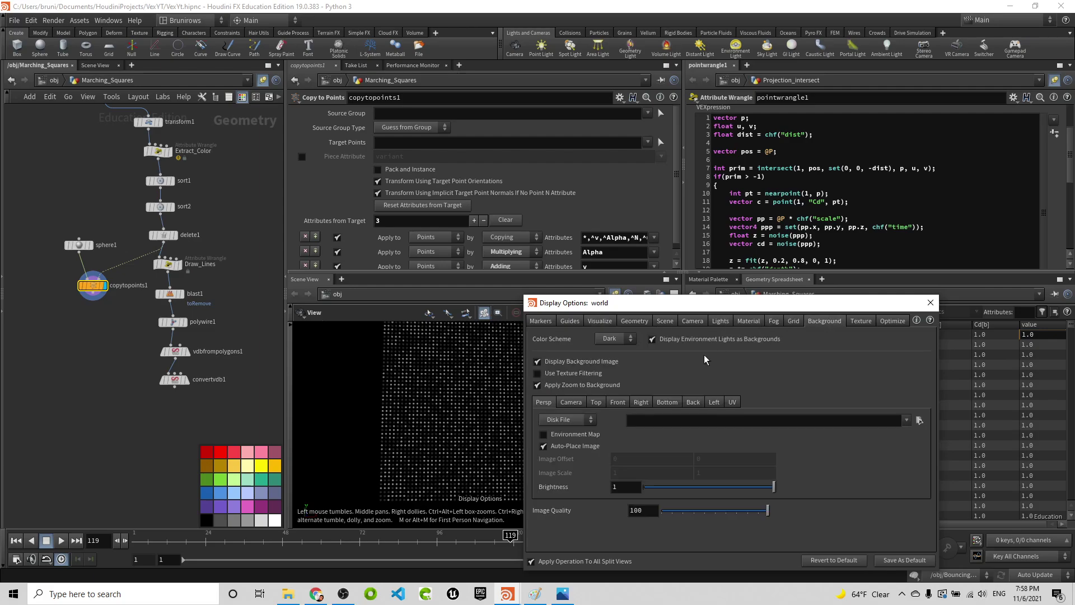
click(614, 339)
click(608, 373)
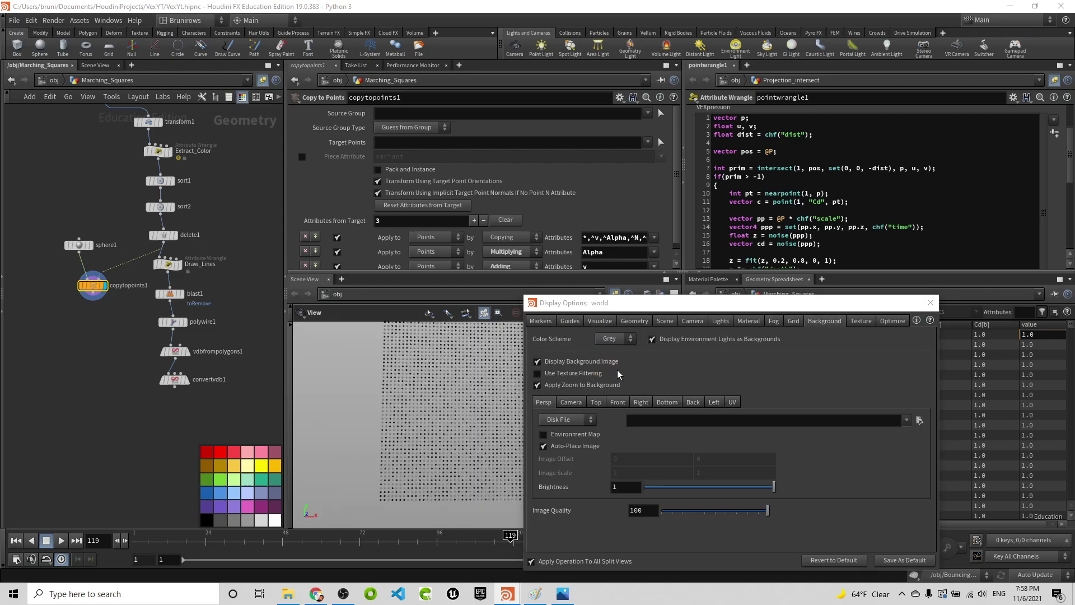
click(930, 303)
middle_drag(513, 396, 474, 409)
scroll(474, 409, up, 3)
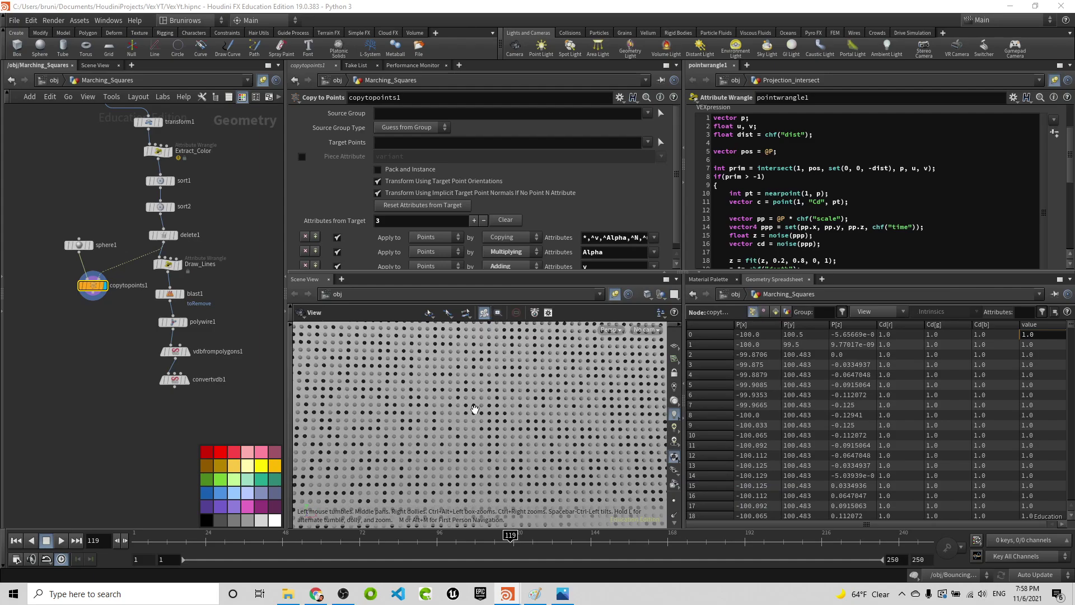
scroll(474, 409, up, 3)
scroll(474, 410, down, 3)
scroll(473, 408, down, 3)
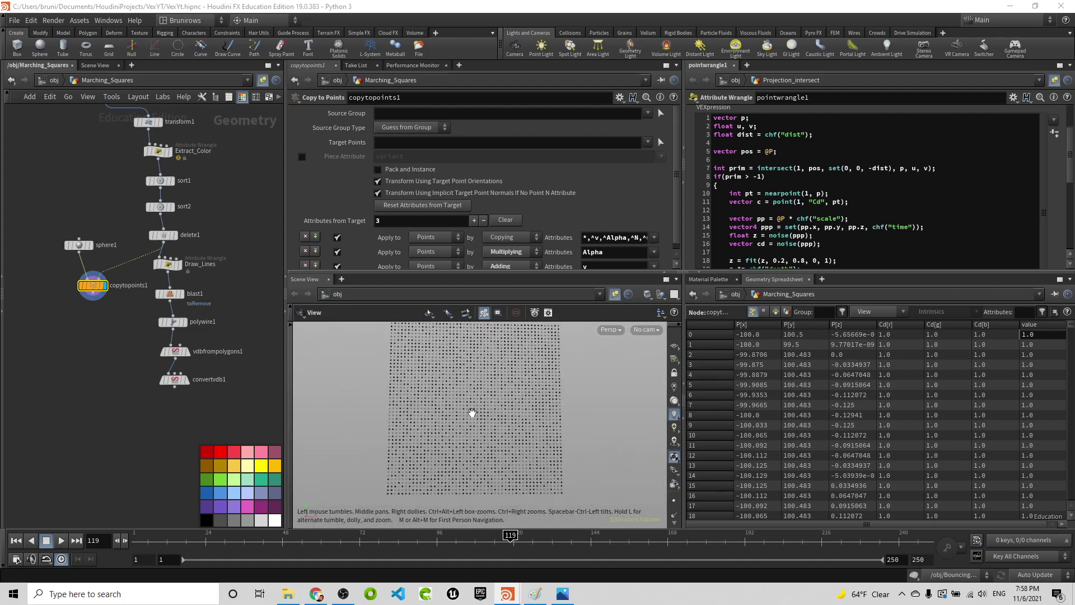
Set sphere1's Uniform Scale to 1.83
click(78, 245)
mouse_move(442, 184)
mouse_down()
mouse_move(480, 186)
mouse_move(463, 187)
mouse_up()
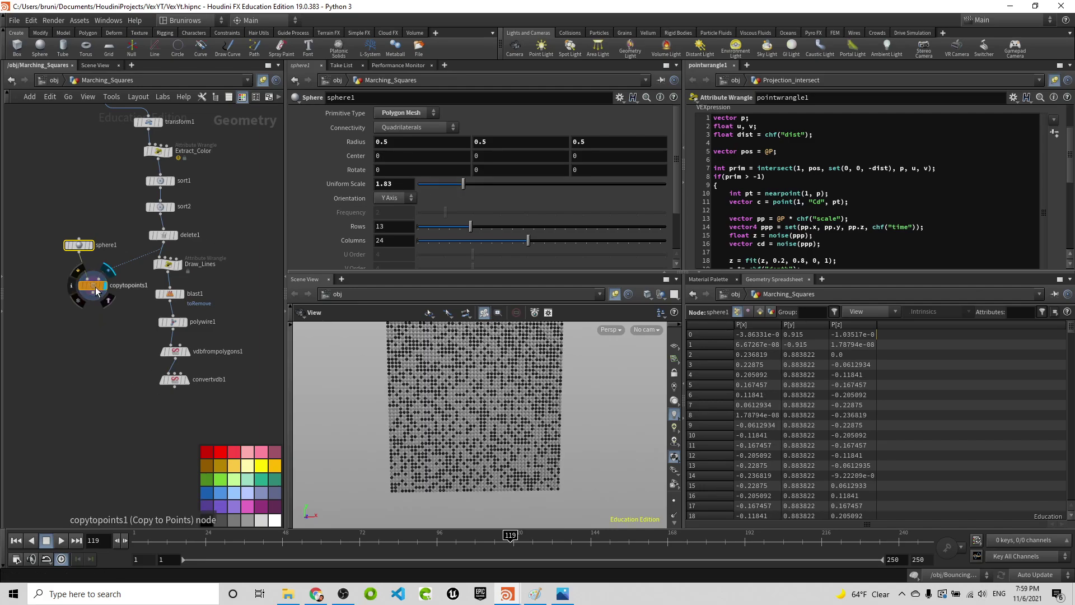
drag(96, 290, 116, 366)
Merge copytopoints1 and convertvdb1 with a new Merge node
drag(185, 408, 107, 361)
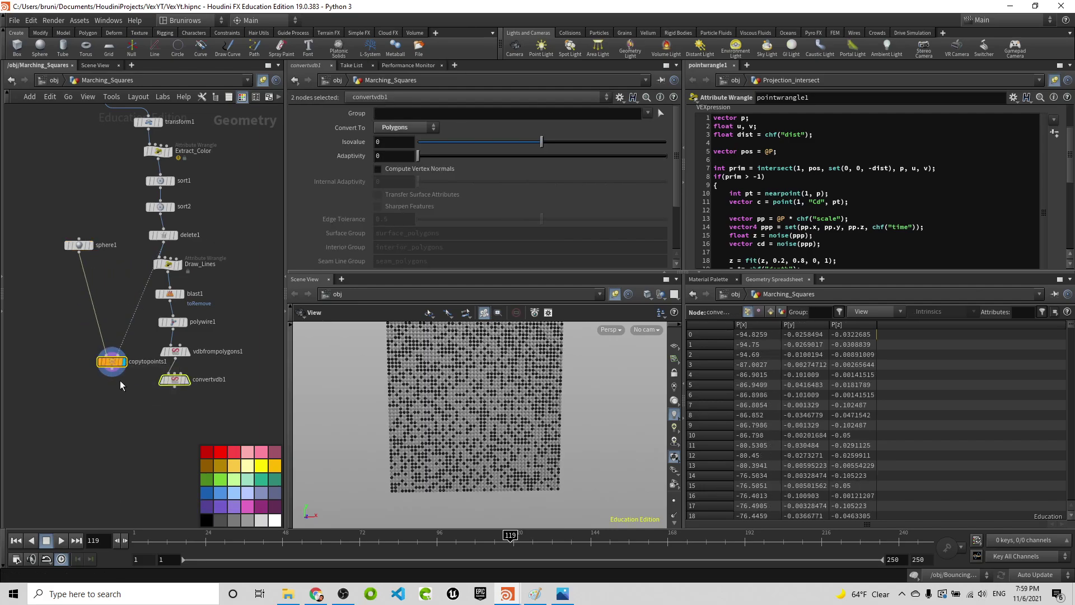
click(112, 369)
key(Tab)
text(merge)
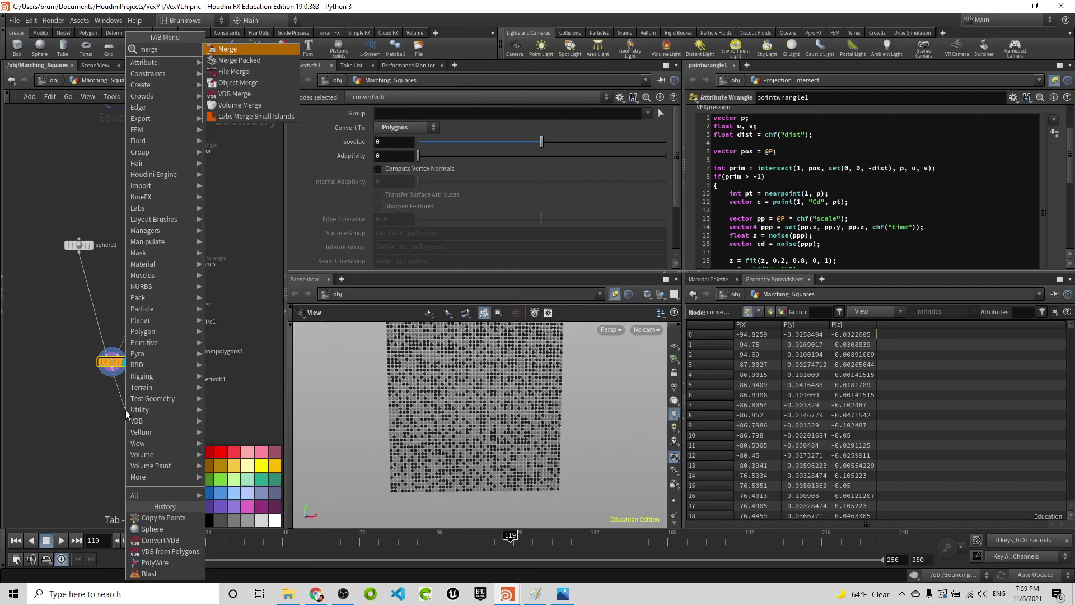
key(Return)
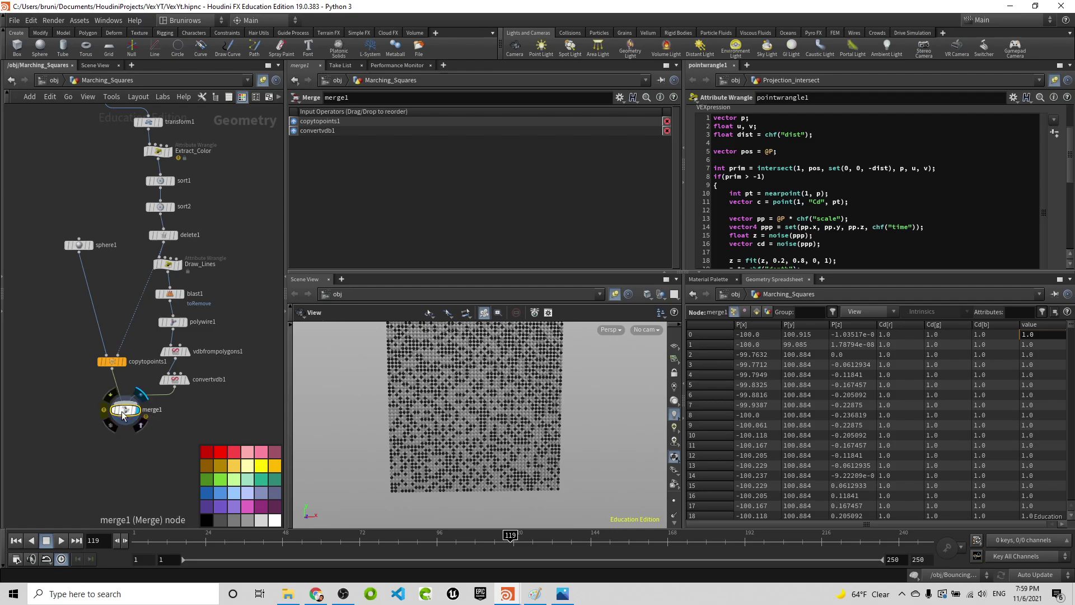
middle_drag(85, 168, 120, 290)
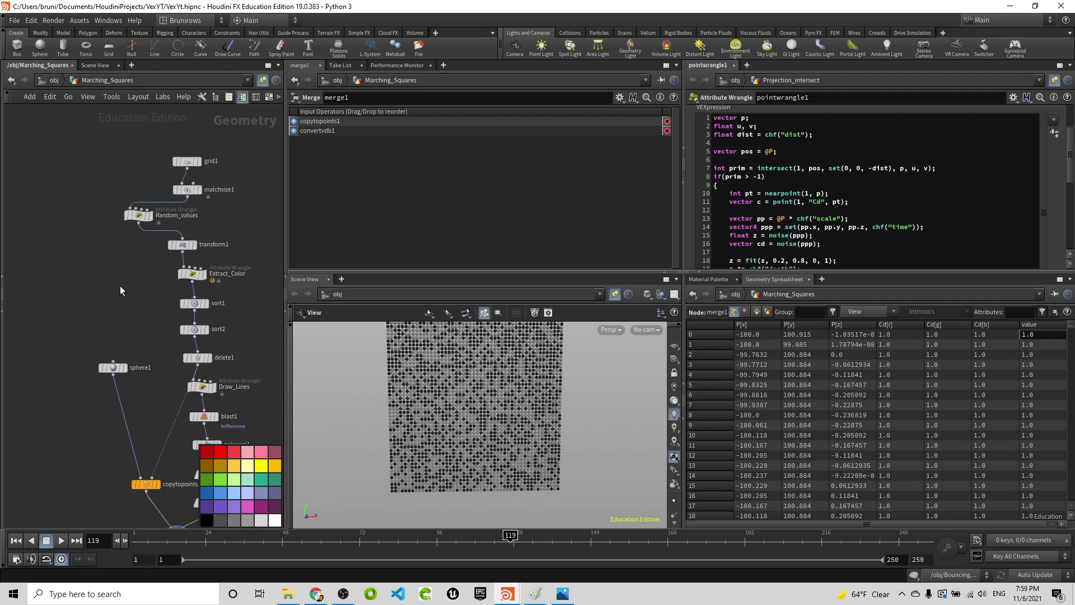
Set grid1's Rows to 10
click(186, 161)
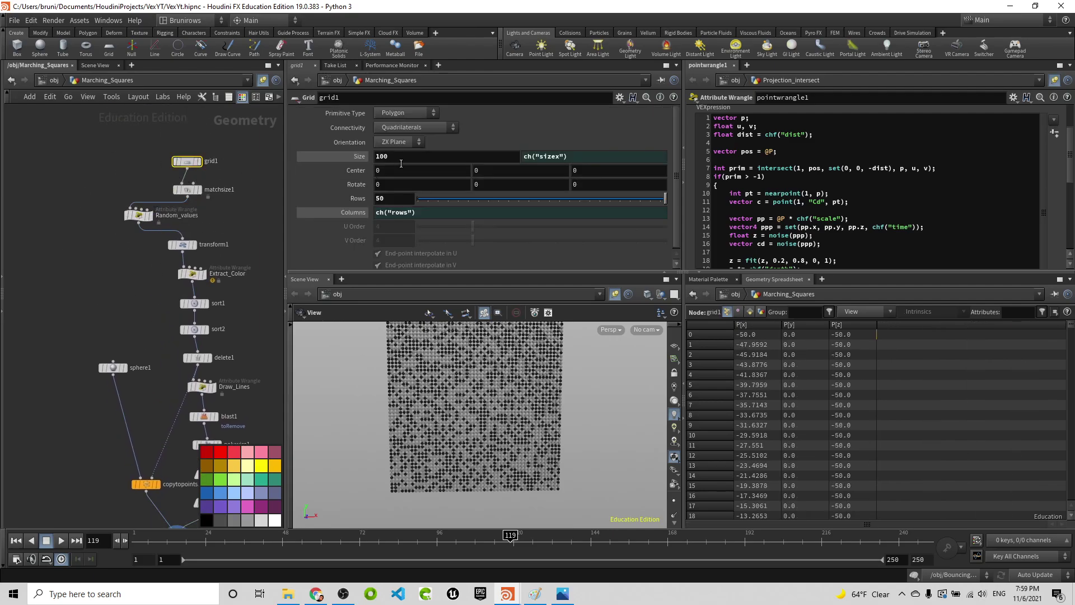
click(407, 195)
text(10)
key(Return)
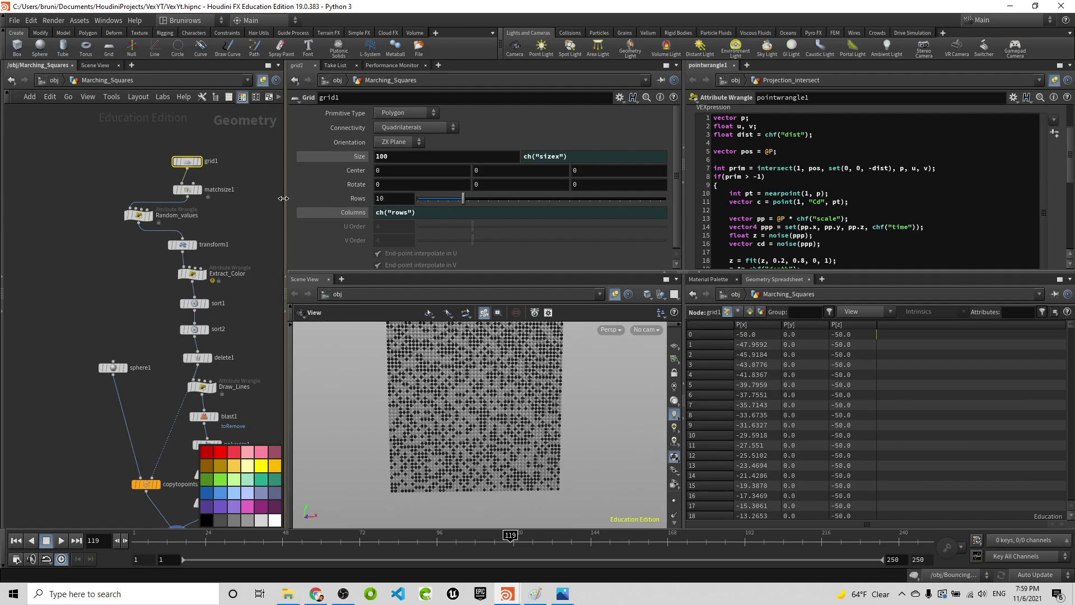
Increase sphere1's Uniform Scale to 6.95
click(115, 366)
drag(433, 185, 591, 193)
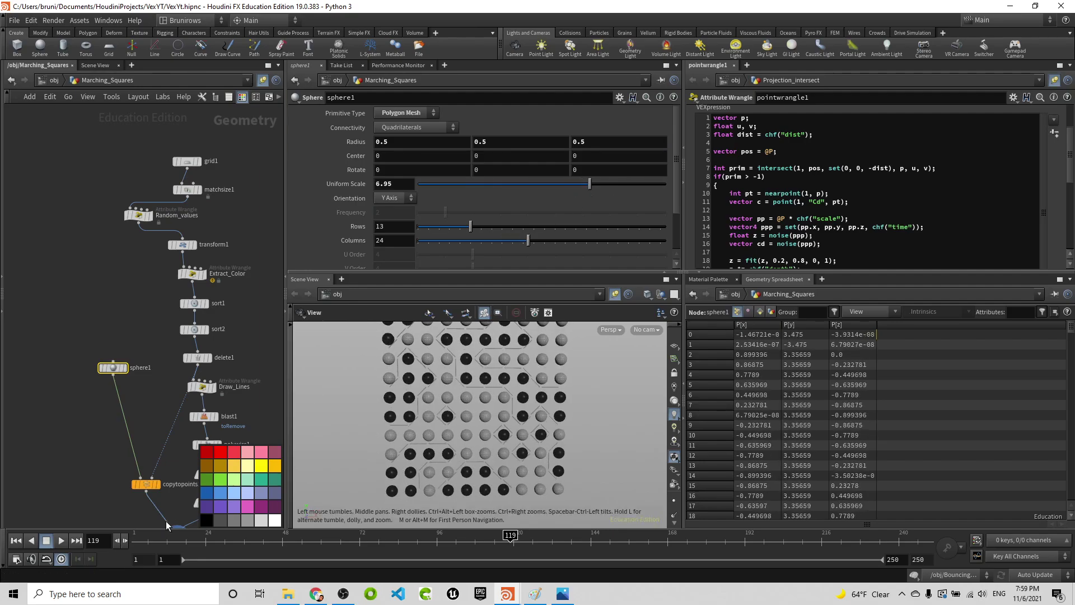
middle_drag(120, 304, 51, 210)
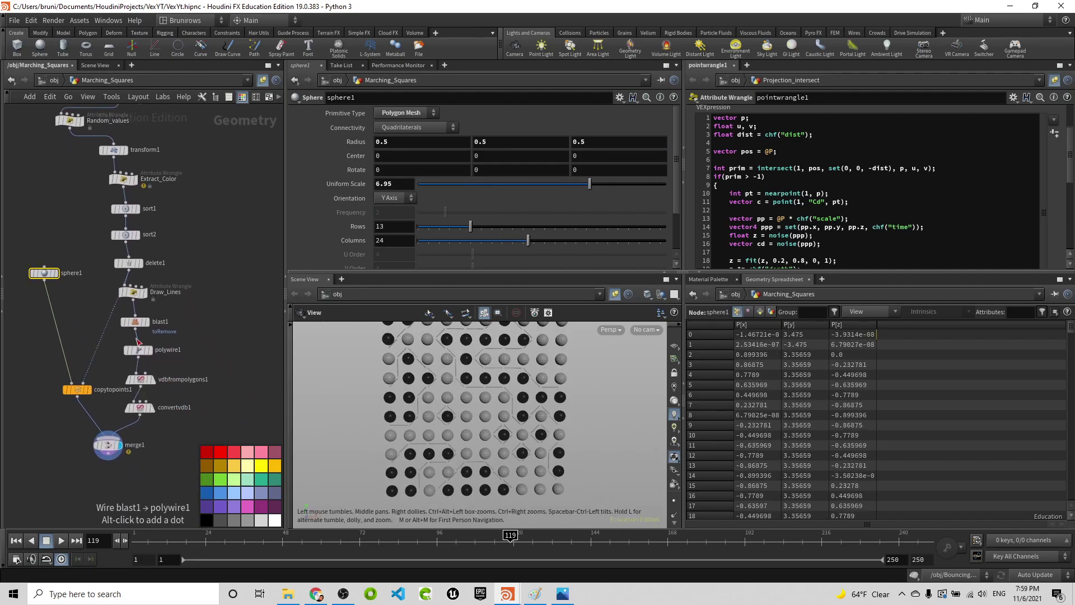
Set polywire1's Wire Radius to 0.579 to thicken the contour tubes
click(138, 349)
drag(500, 128, 561, 128)
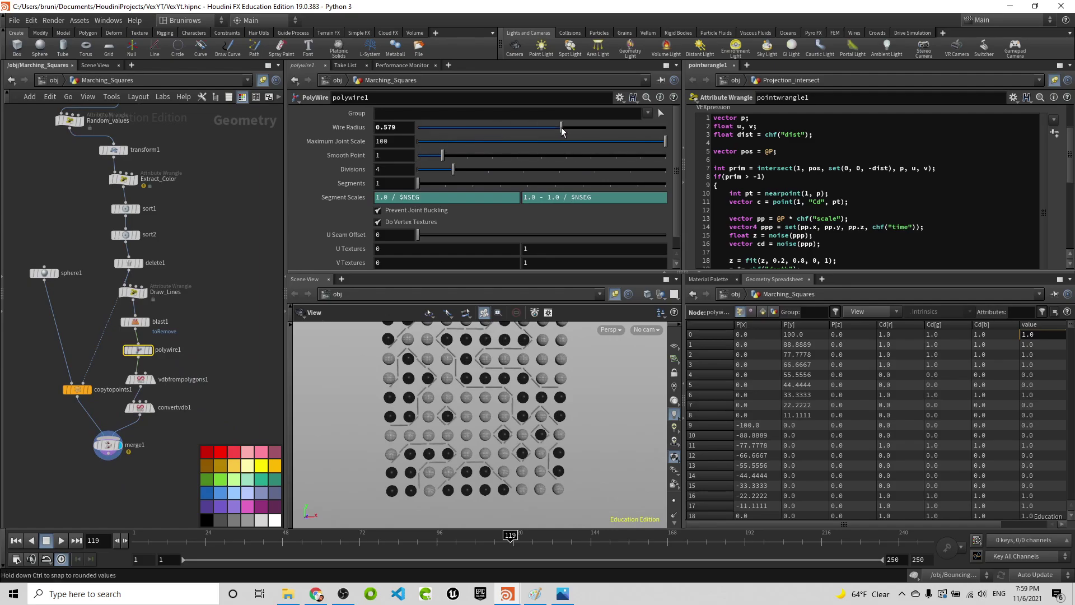
scroll(362, 395, down, 2)
middle_drag(361, 392, 374, 402)
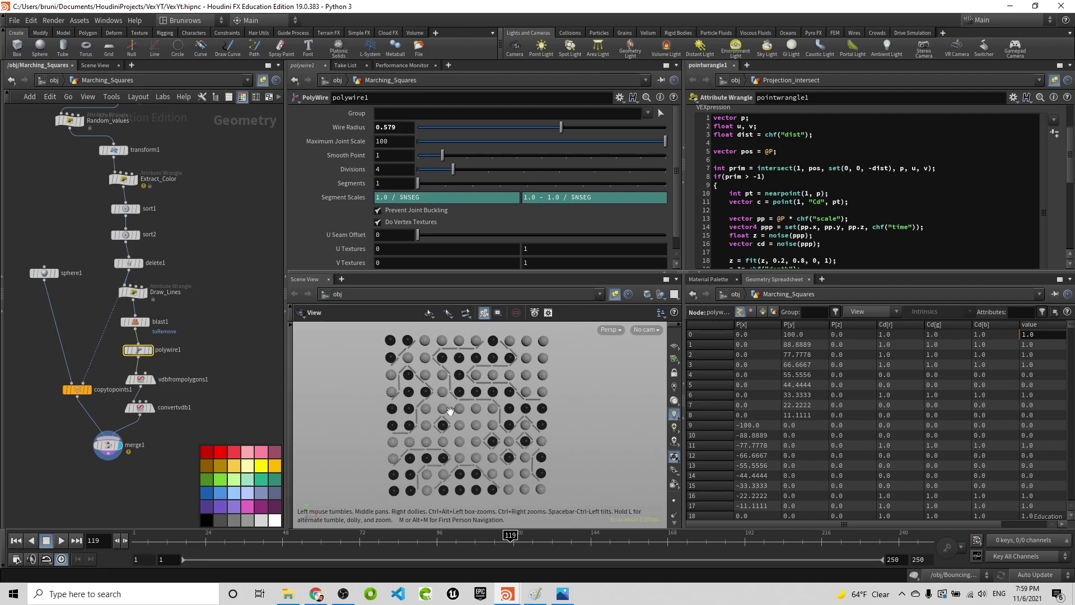
Display convertvdb1's traced contours and thin the PolyWire Wire Radius to 0.219
click(151, 407)
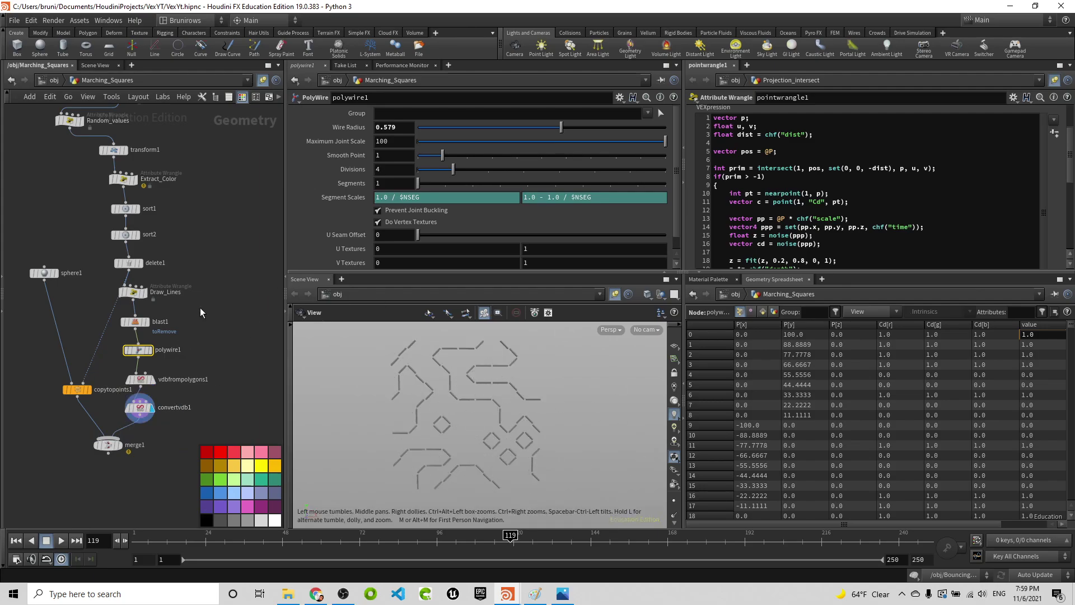
middle_drag(200, 308, 217, 254)
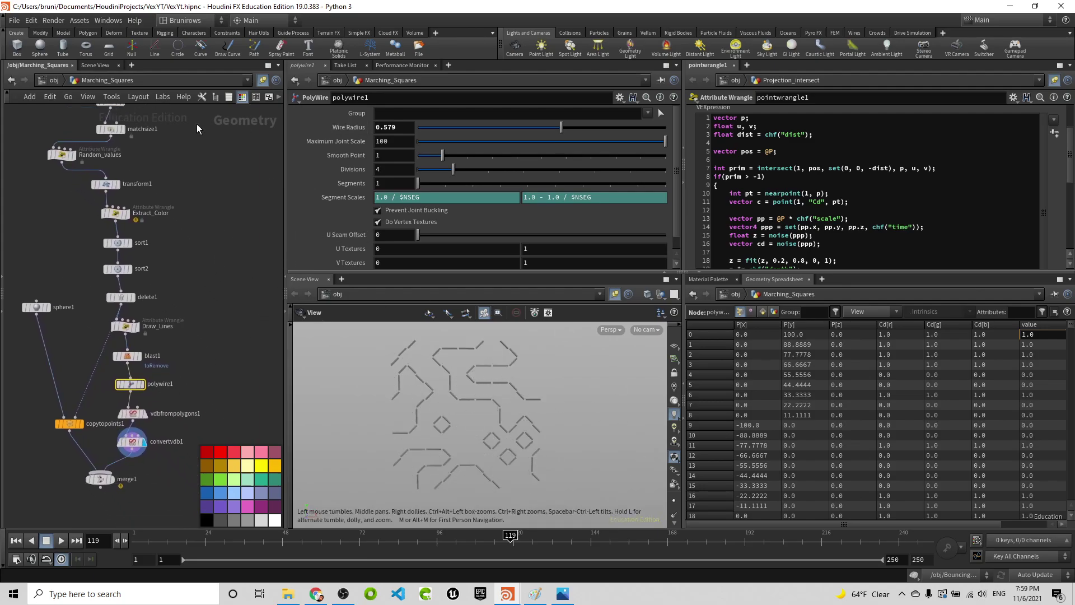
middle_drag(208, 166, 233, 296)
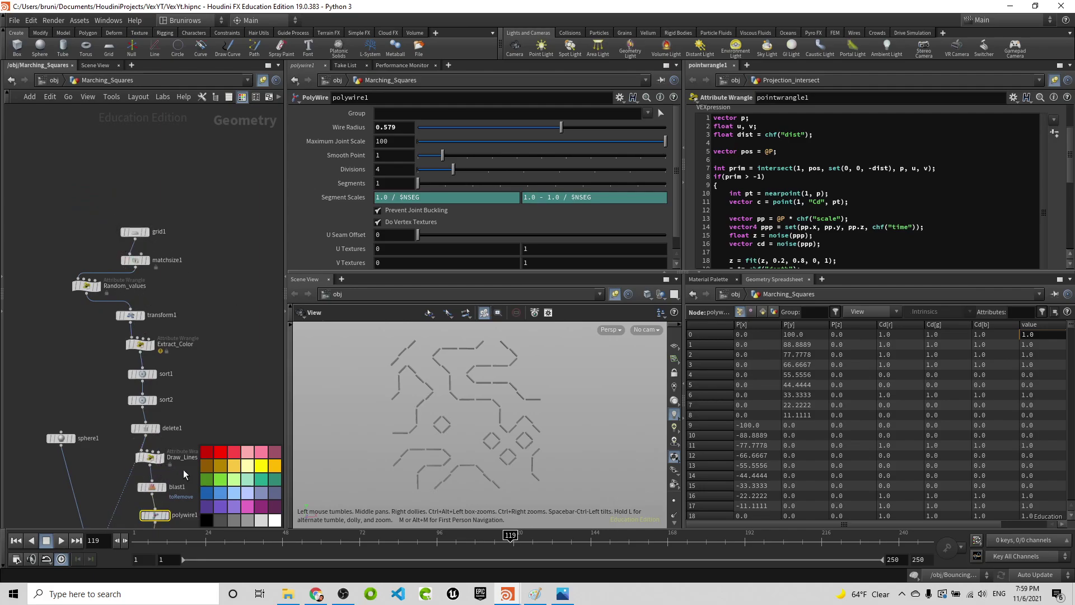
middle_drag(228, 396, 235, 272)
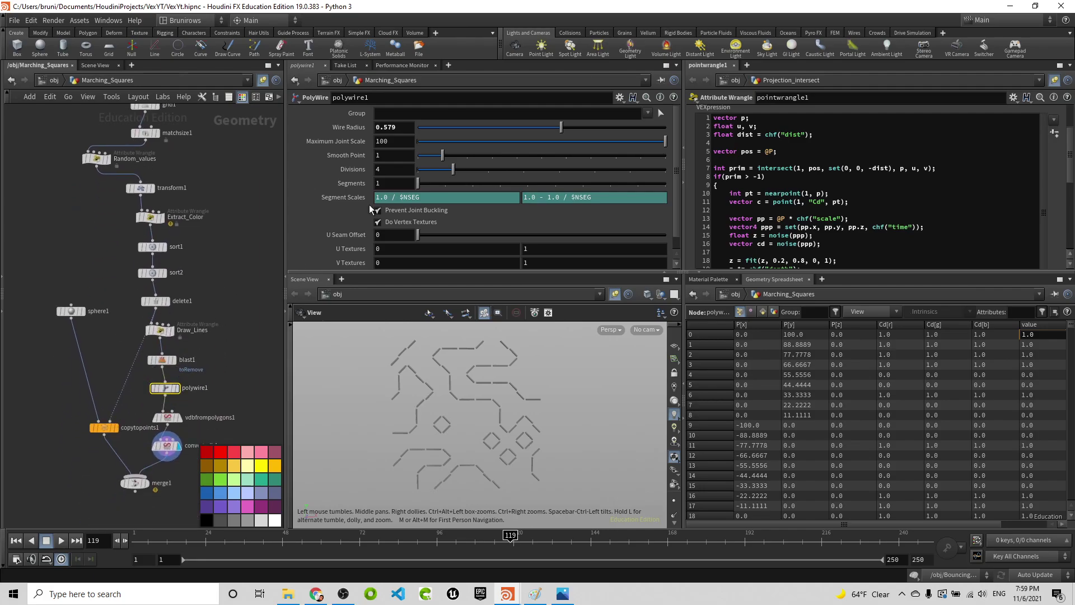
click(471, 128)
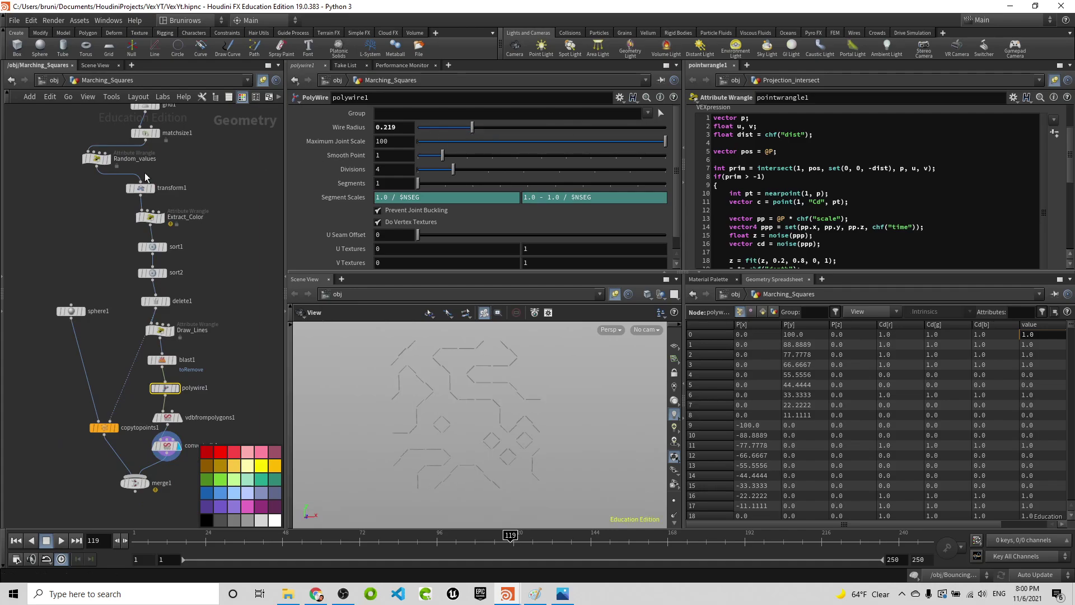
Raise grid1's Rows to 50 for a dense maze of contour lines
middle_drag(206, 163, 230, 254)
click(168, 196)
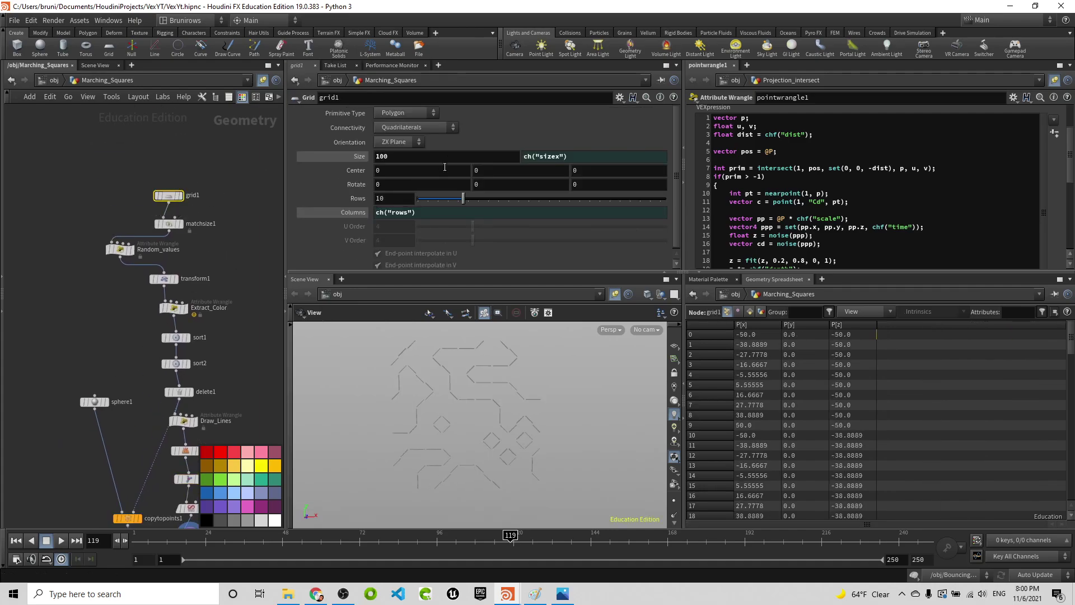
drag(462, 200, 664, 203)
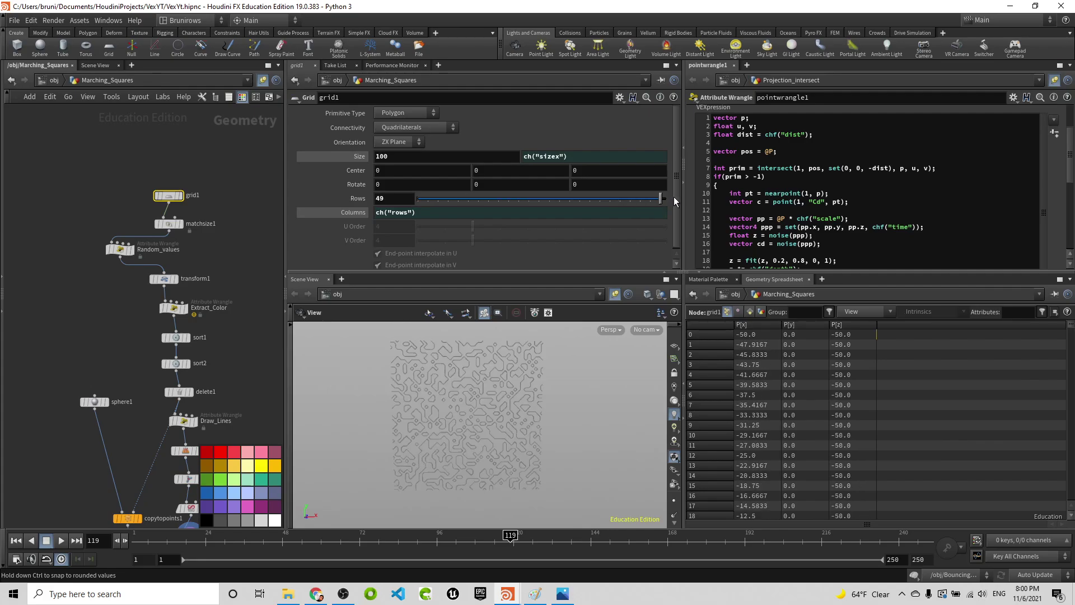
scroll(445, 417, up, 3)
scroll(490, 420, down, 2)
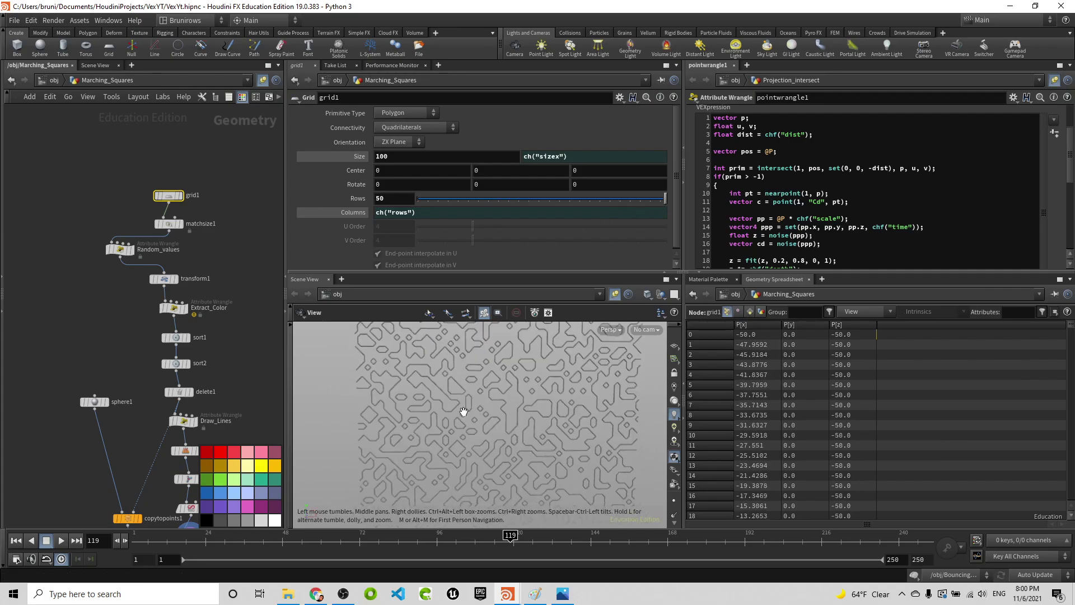
scroll(472, 407, down, 1)
scroll(487, 417, up, 1)
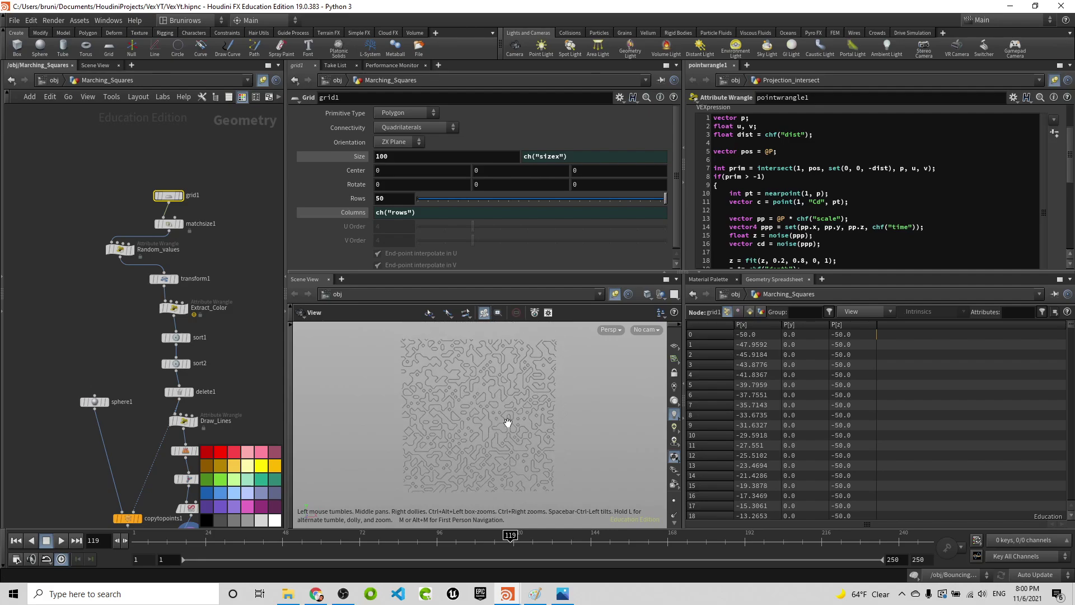
Switch the viewport display Color Scheme to Dark
key(d)
click(612, 339)
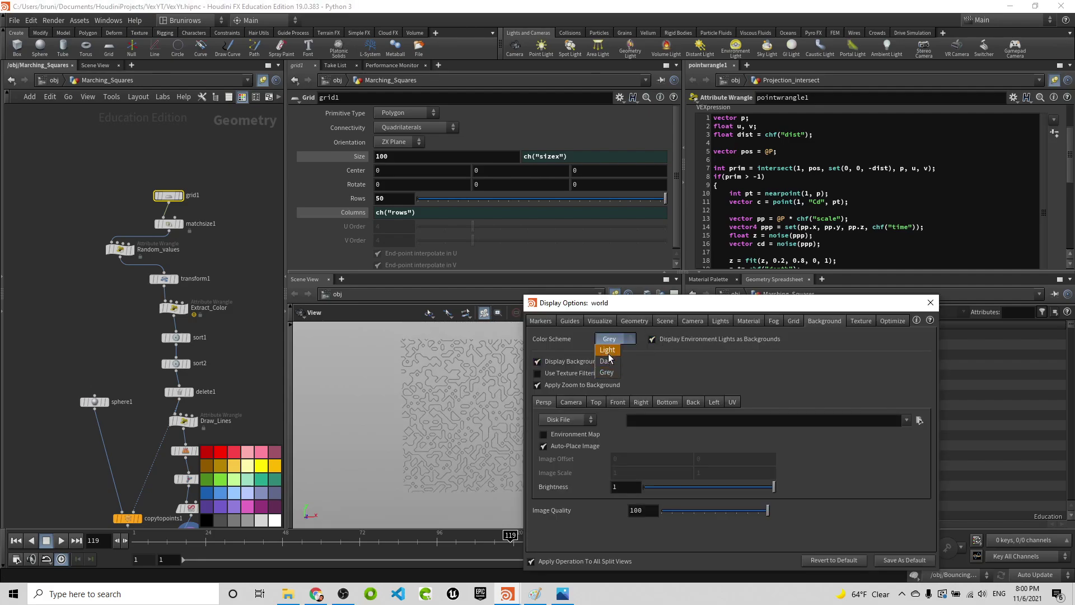
click(613, 363)
click(930, 302)
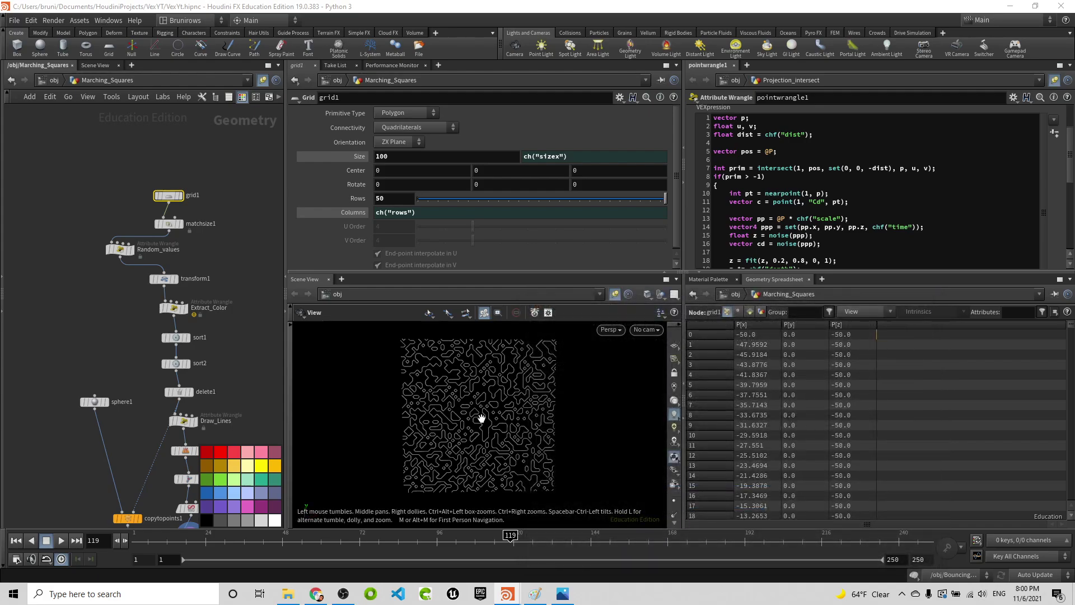
Check Extract_Color's VEX code and move Random_values further left
scroll(124, 288, up, 2)
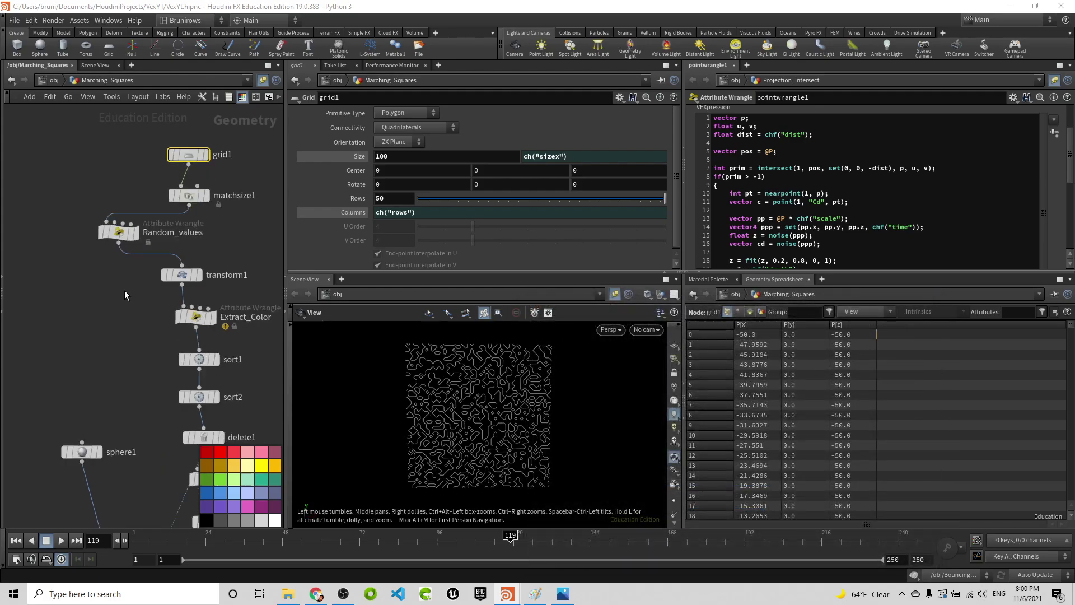
middle_drag(238, 278, 173, 272)
click(133, 309)
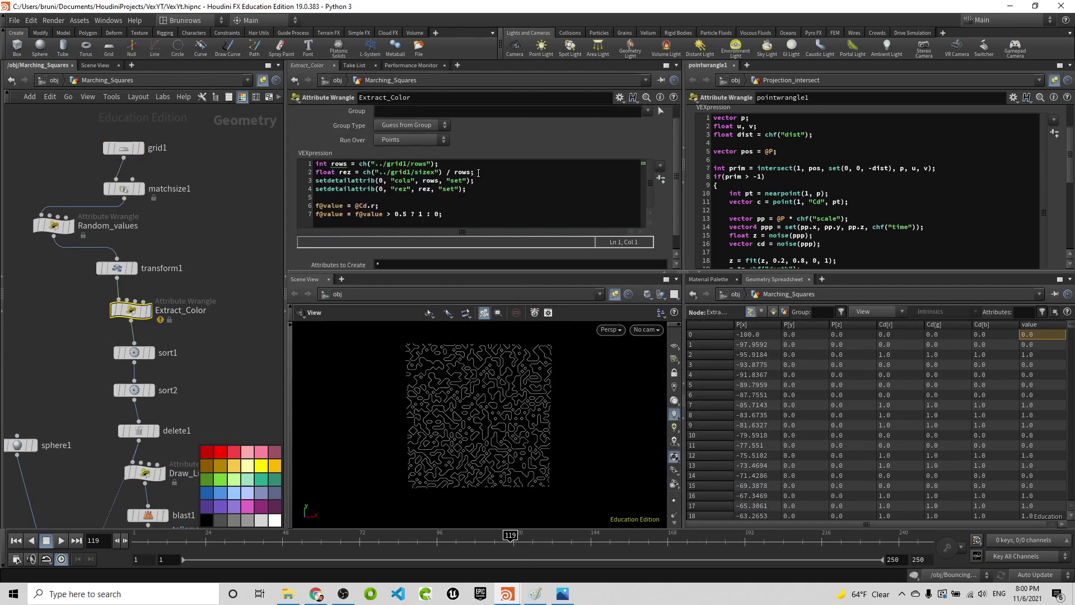
key(ctrl+a)
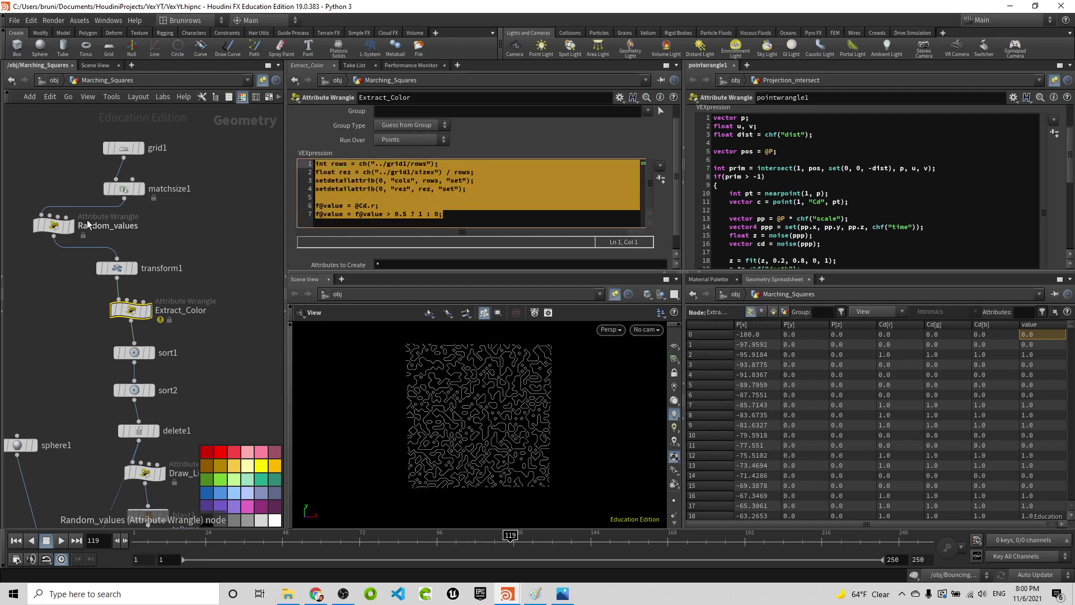
middle_drag(125, 229, 231, 228)
drag(137, 227, 85, 226)
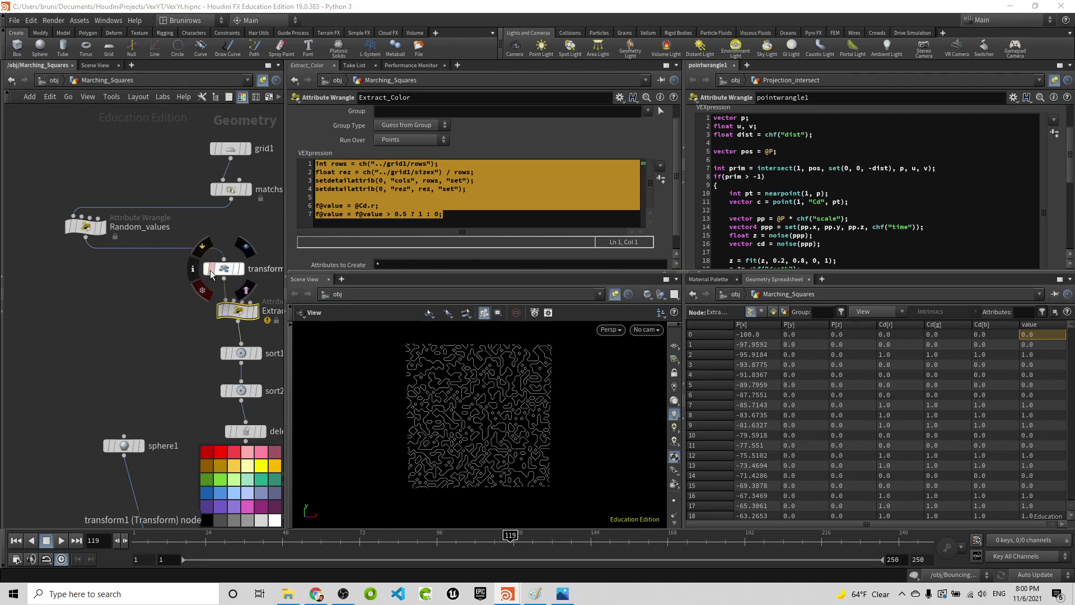
Move the 13 nodes from transform1 to merge1 lower, leaving room beneath Random_values
key(h)
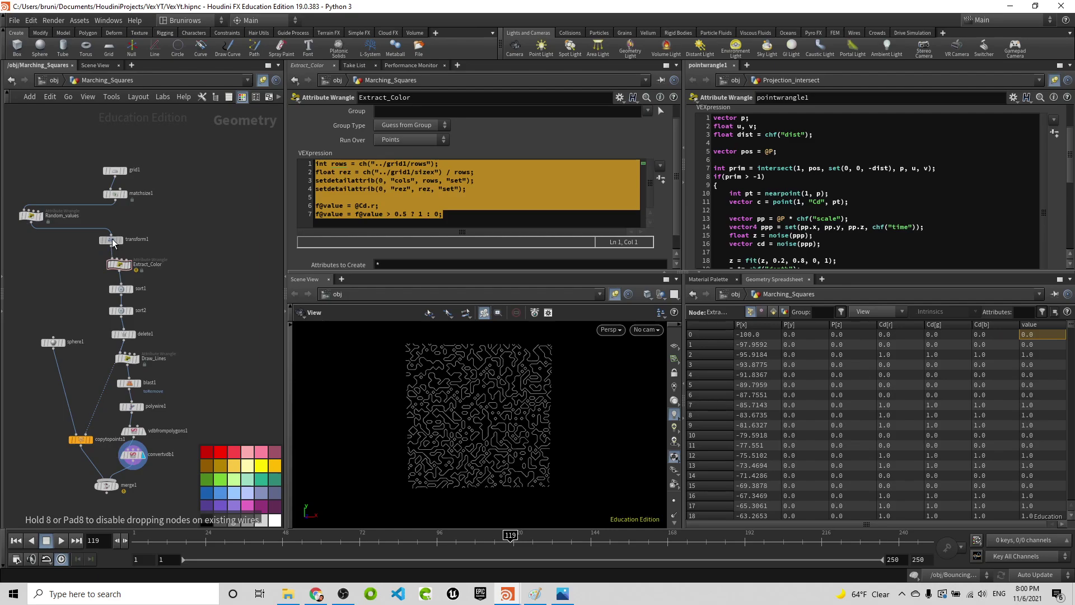
shift+click(112, 239)
drag(42, 231, 179, 498)
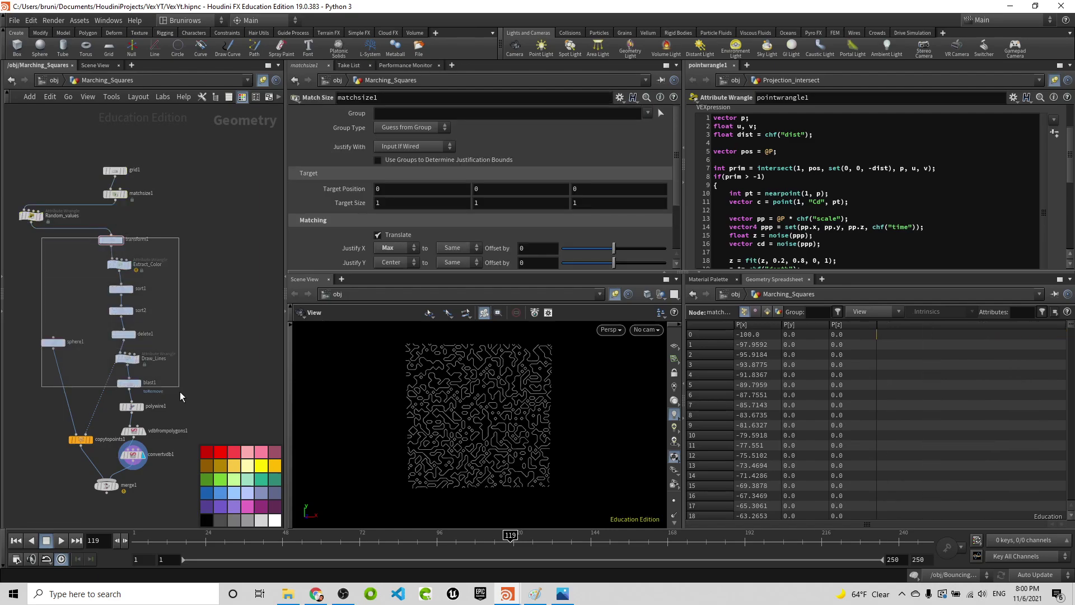
drag(113, 240, 111, 293)
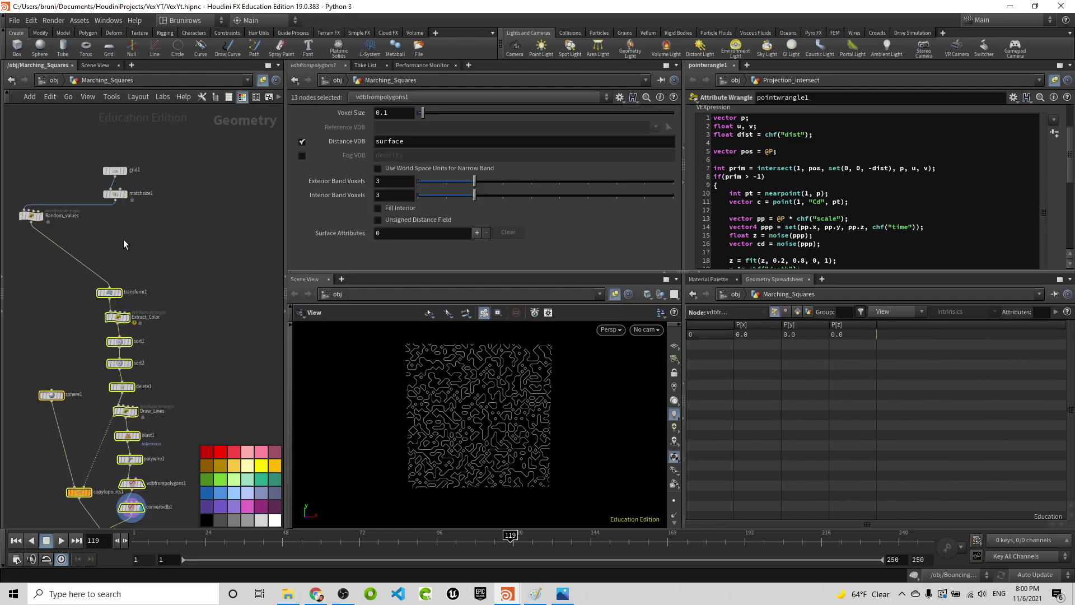
Insert a switch1 node between Random_values and transform1
click(123, 240)
key(Tab)
mouse_move(114, 253)
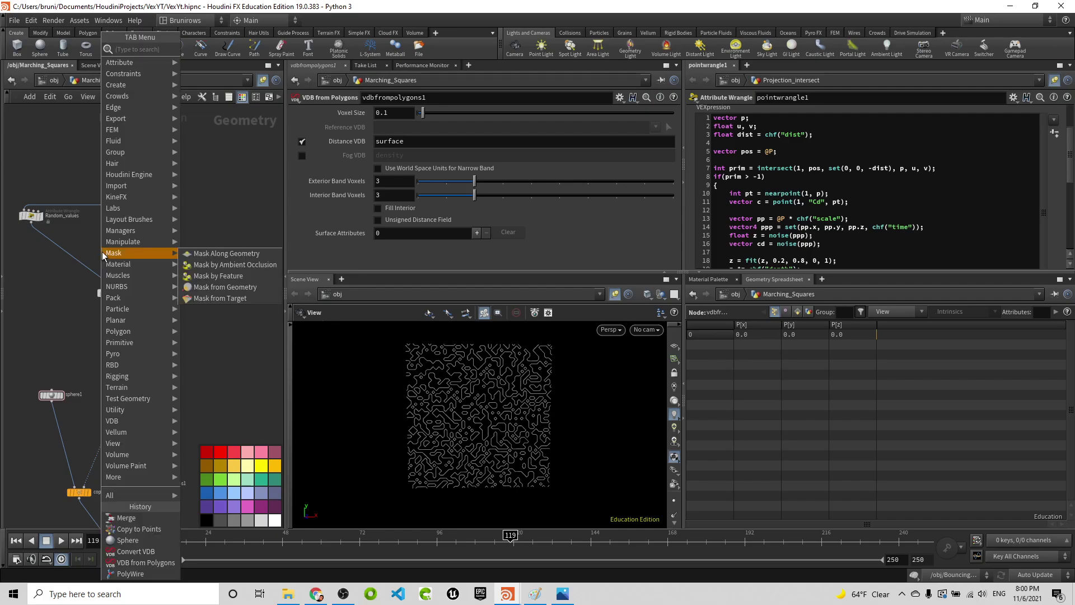
text(switch)
key(Return)
click(102, 251)
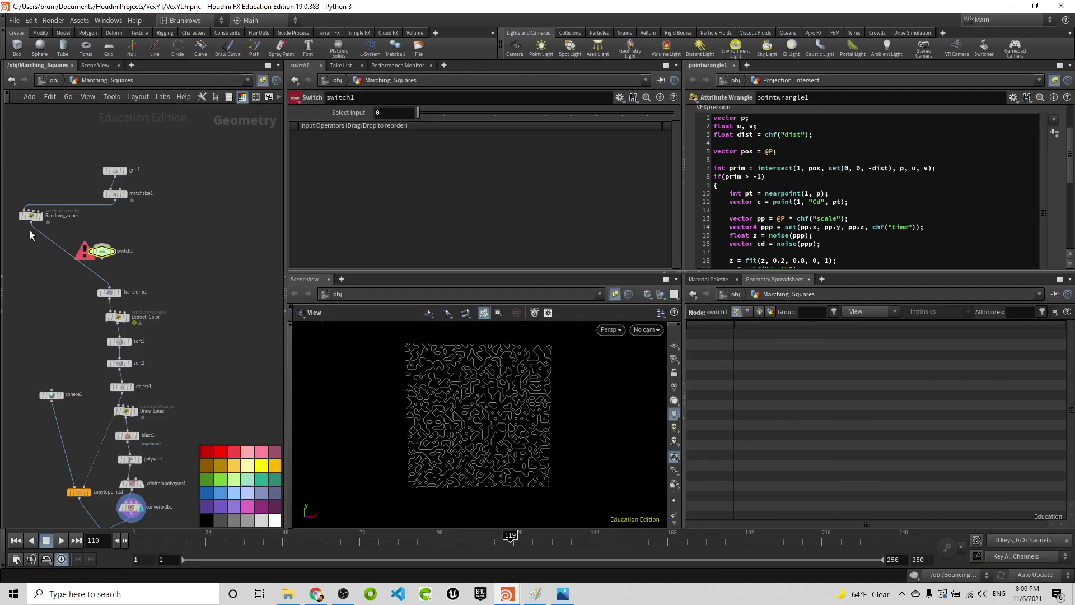
drag(31, 222, 102, 244)
click(102, 258)
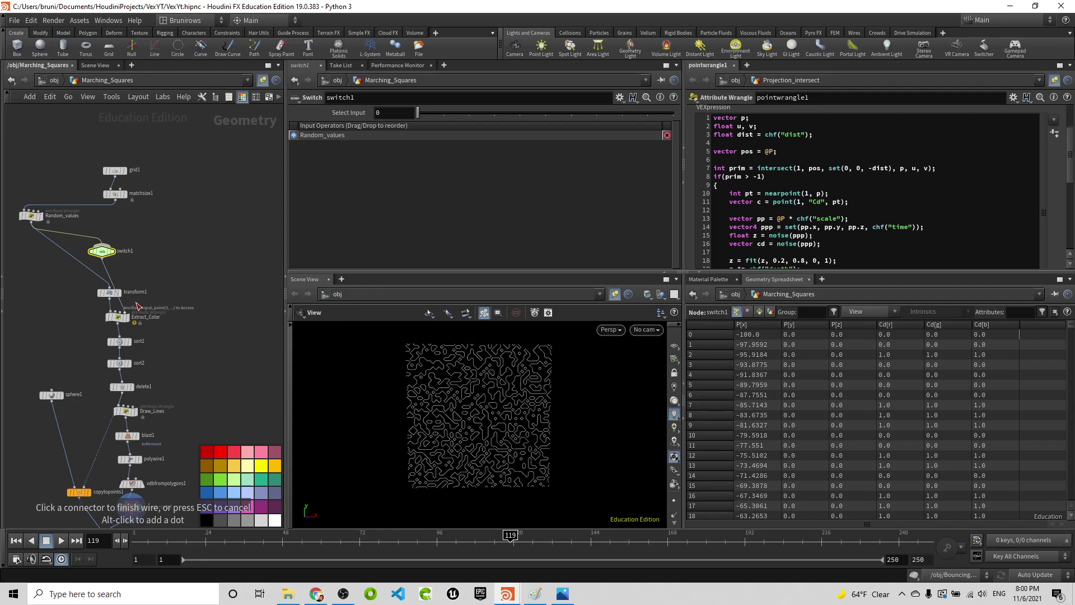
click(108, 289)
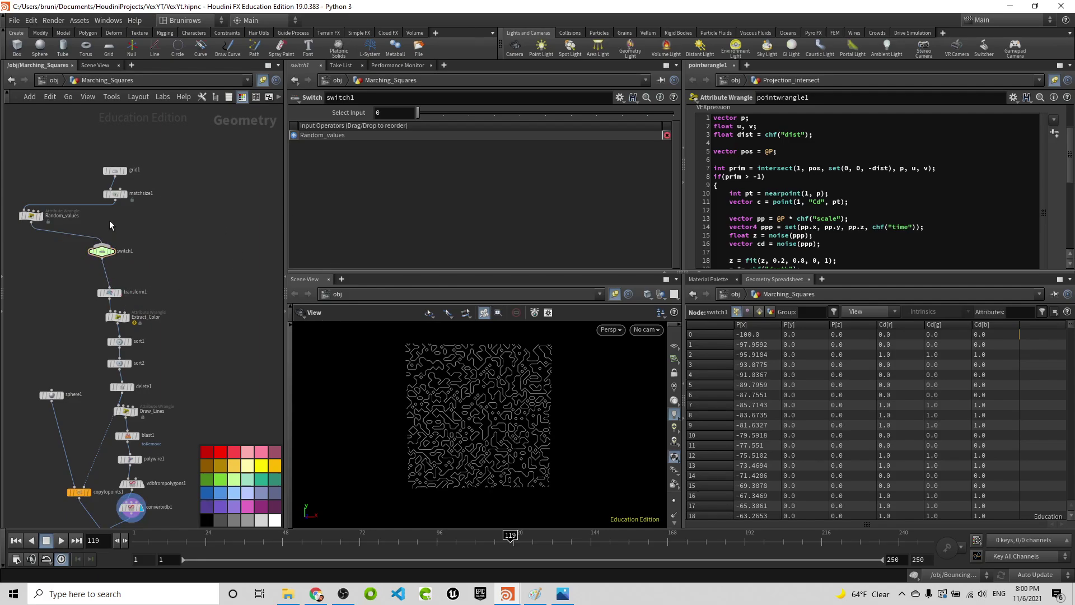
Add a Point Wrangle, pointwrangle1, fed by matchsize1's output
key(Tab)
text(point wr)
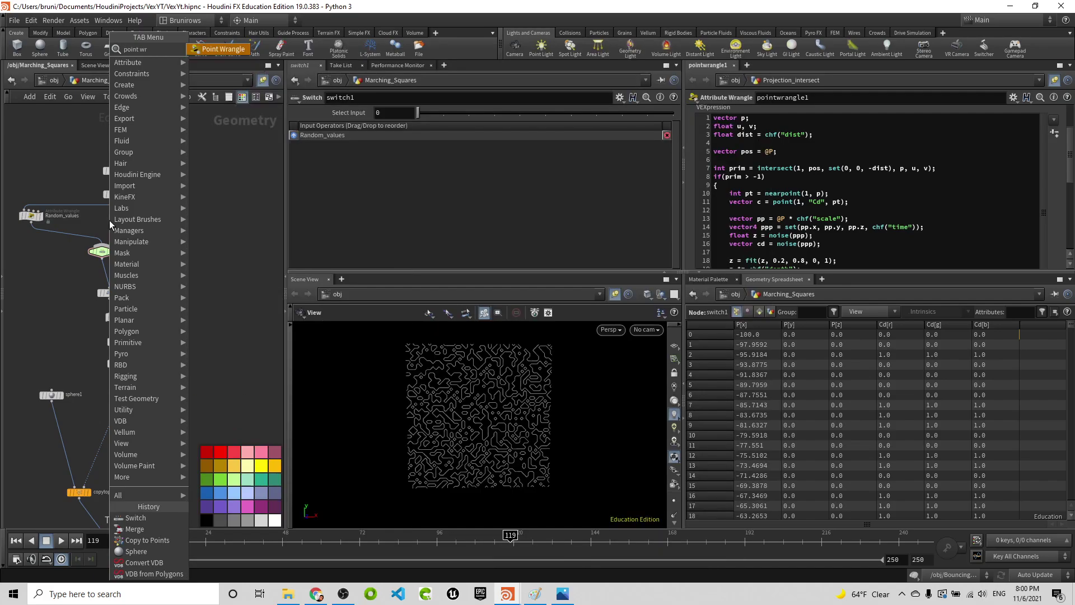
key(Return)
click(109, 220)
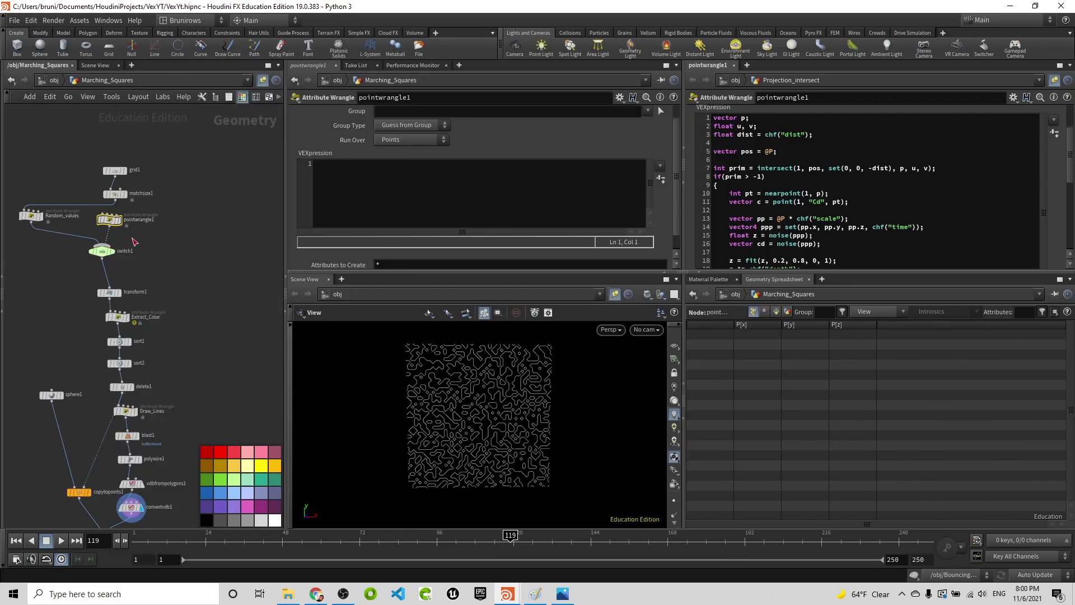
scroll(134, 240, up, 4)
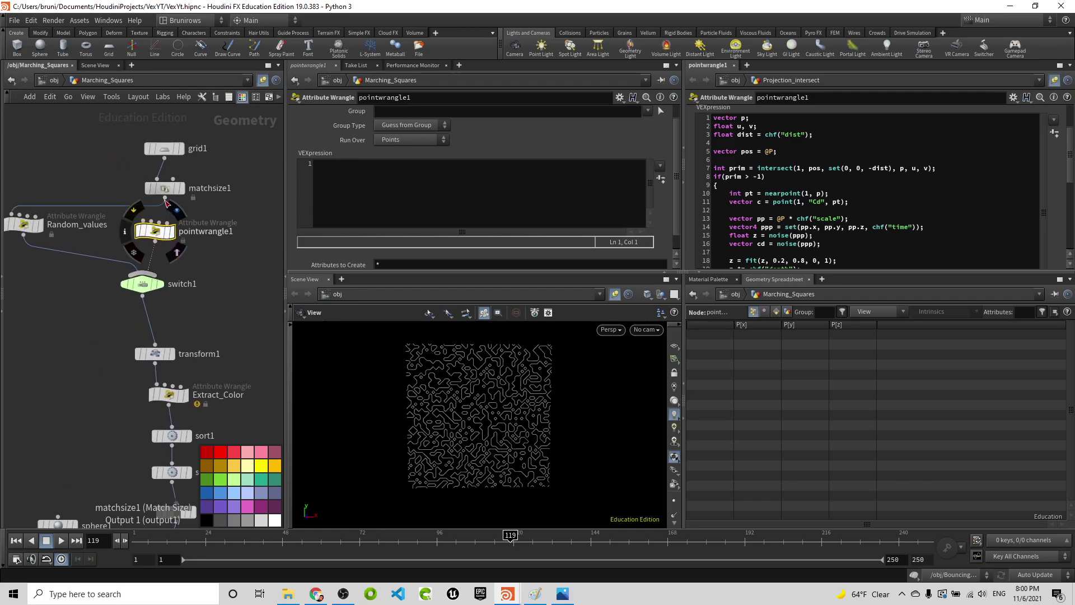
drag(165, 201, 154, 220)
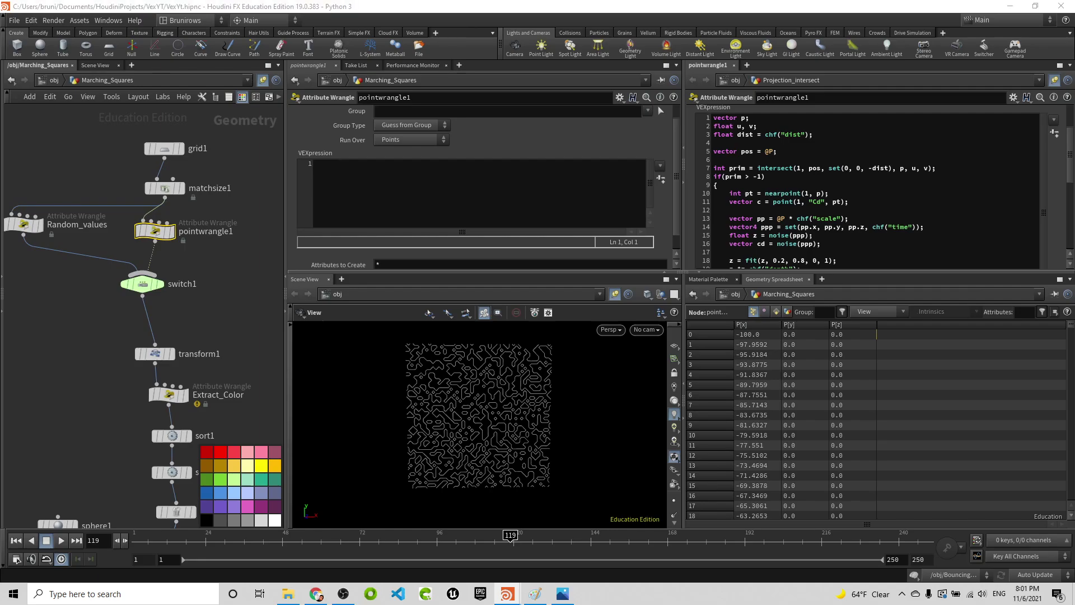
Write the seed, scaled position pp and vector4 ppp with a "time" channel in pointwrangle1
click(391, 195)
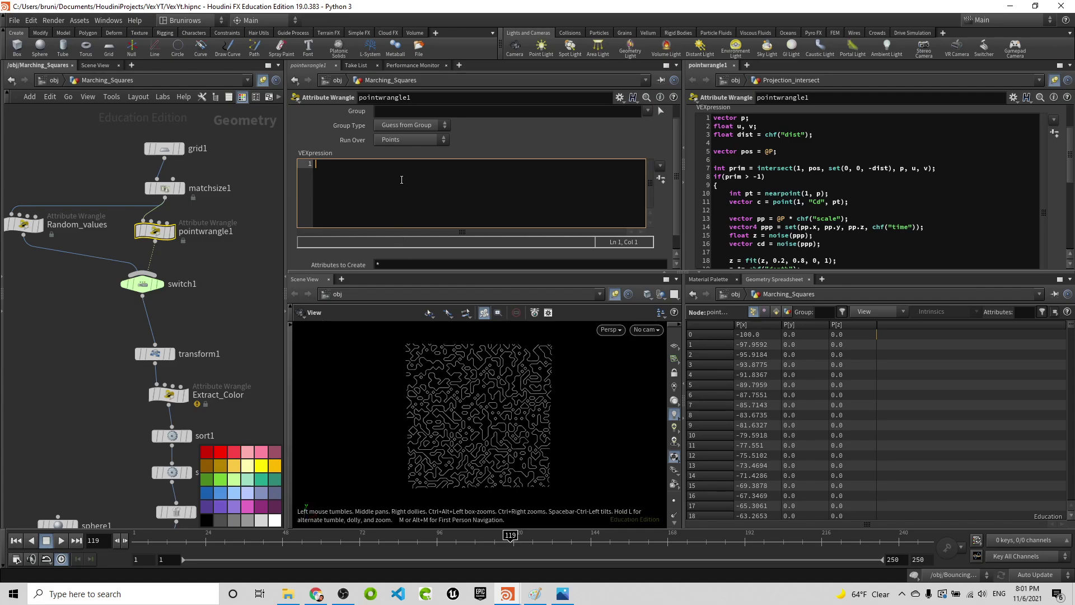
text(flaot )
text(oat seed = )
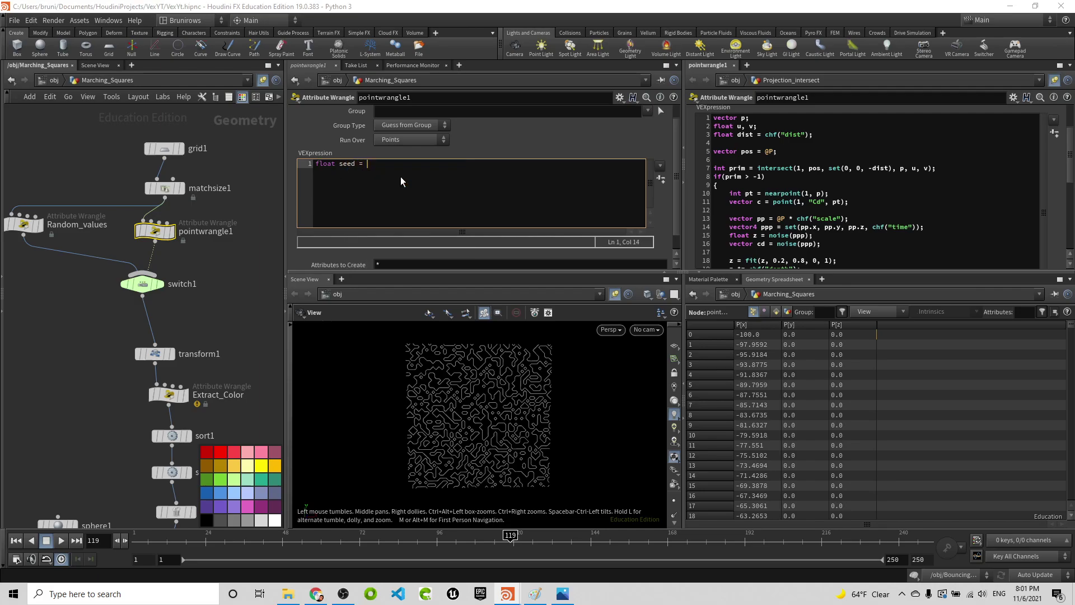
text("seed"))
text(;)
key(Return)
text(vecto)
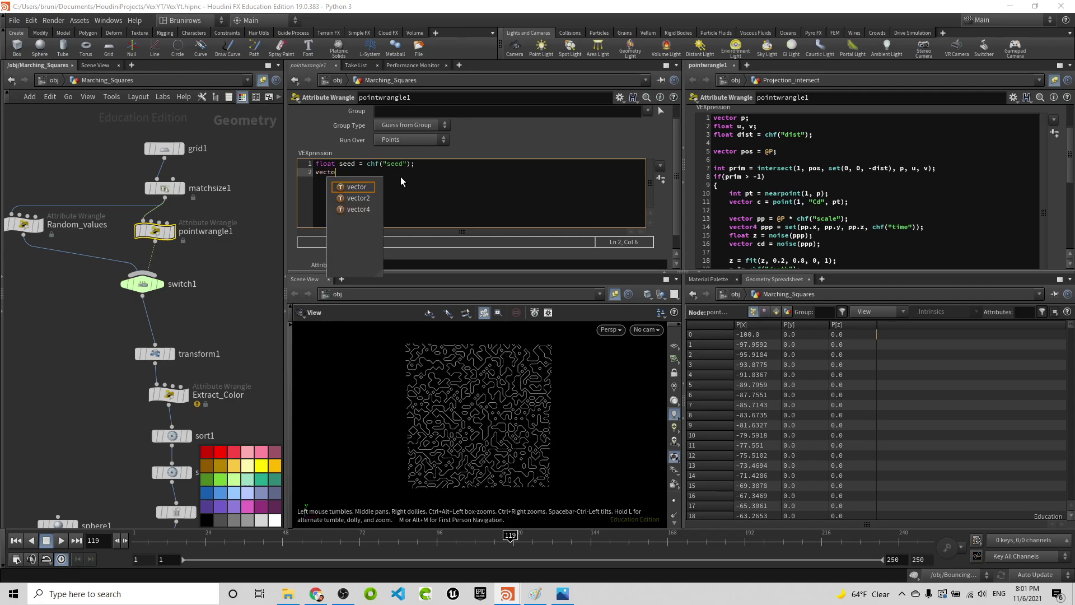
text(r pp = @P + chf("scale)
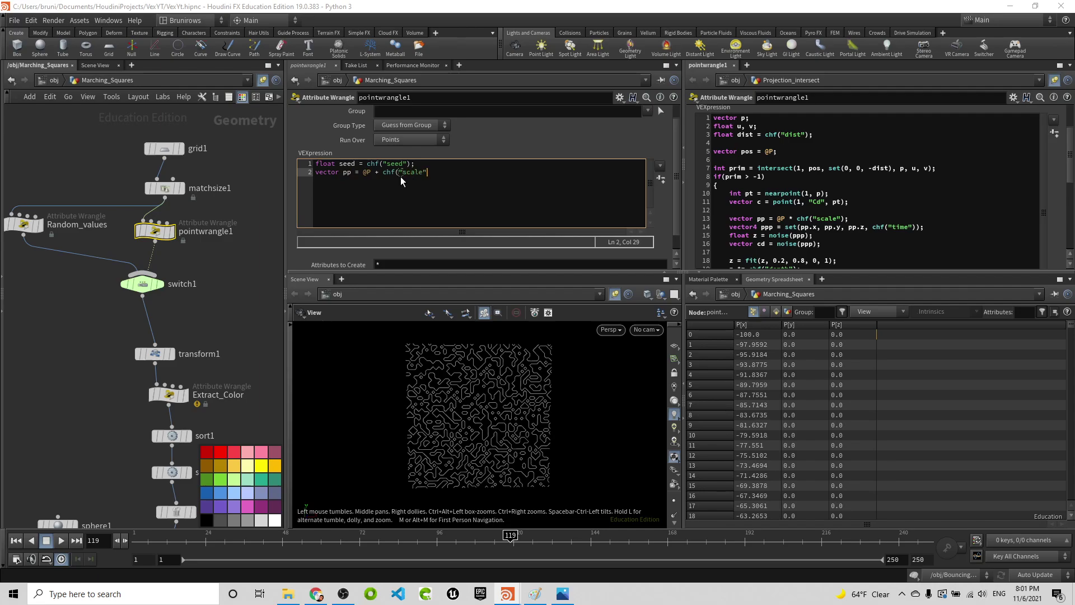
text();)
key(Return)
text(vector4 ppp = )
text(set)
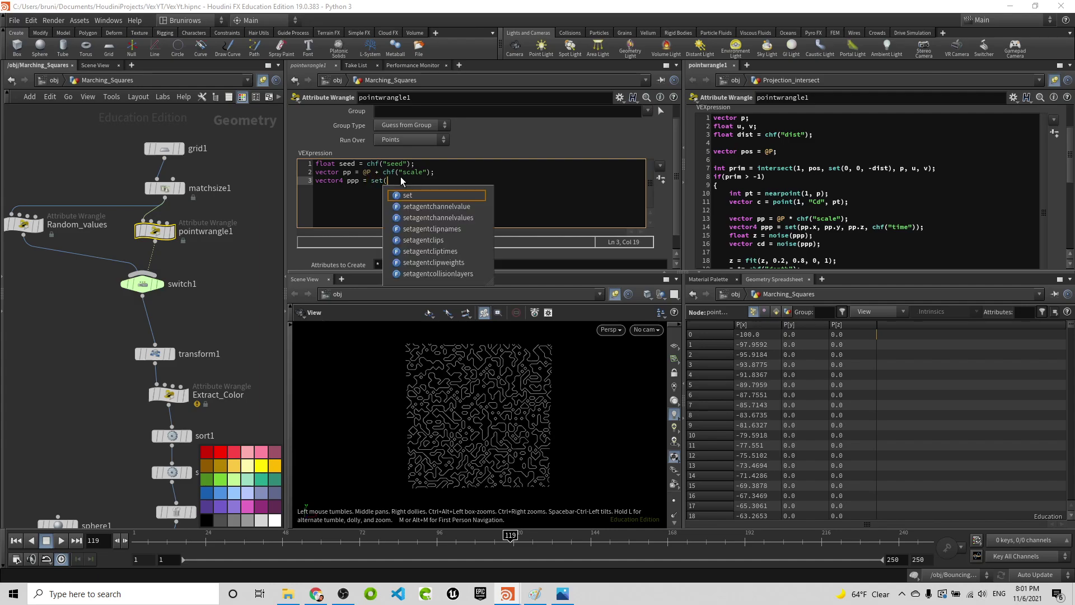
text((pp.x, pp.y)
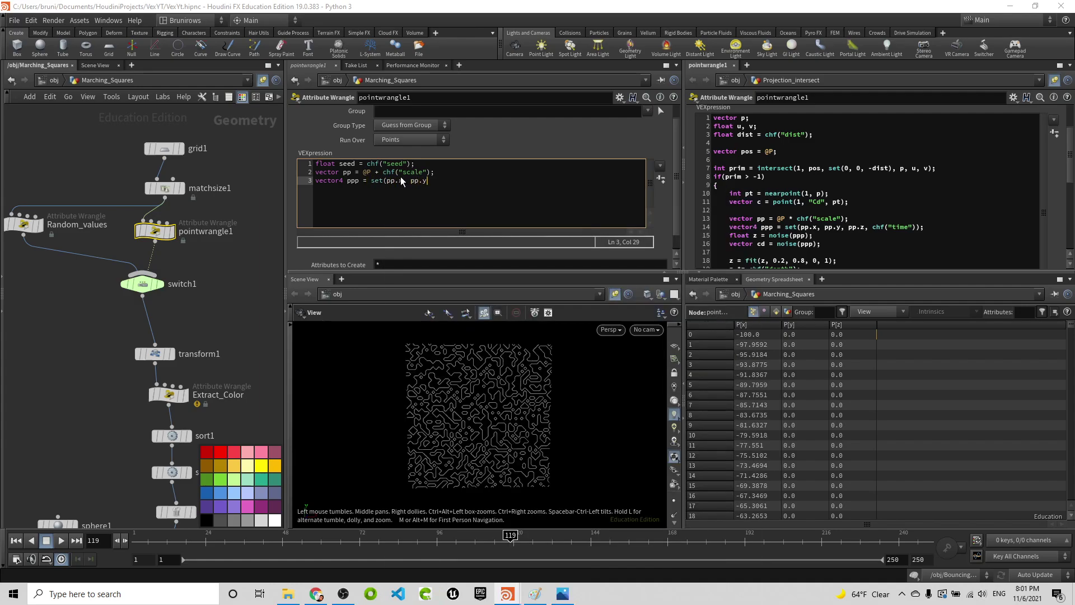
text(, pp.z, )
text(chf("tim)
text(e"))
text();)
key(Return)
key(Return)
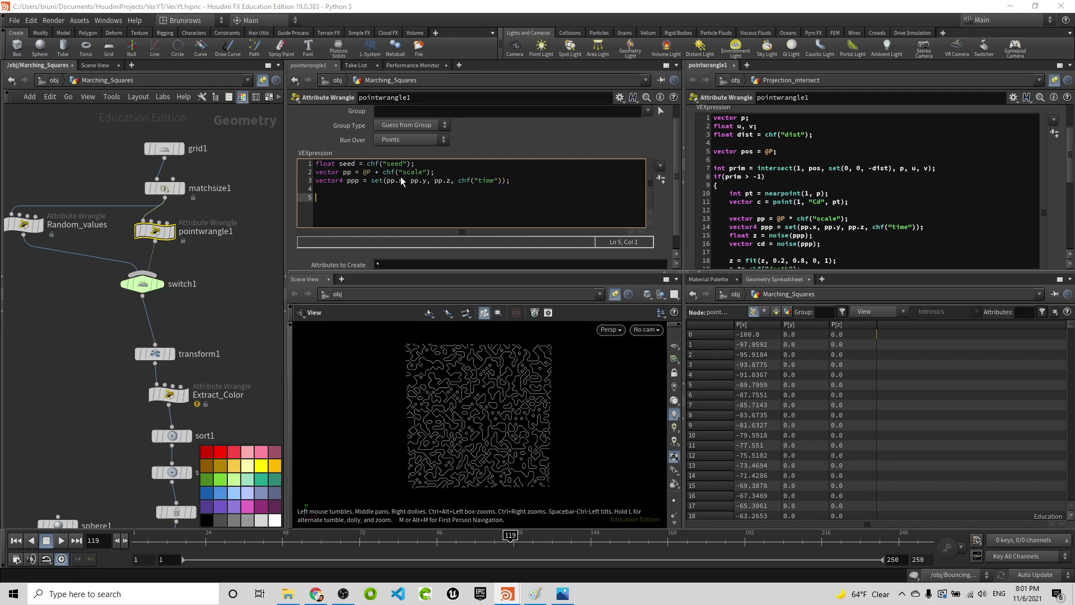
text(float value = )
text(noise(ppp);)
key(Return)
text(value)
text( = value <)
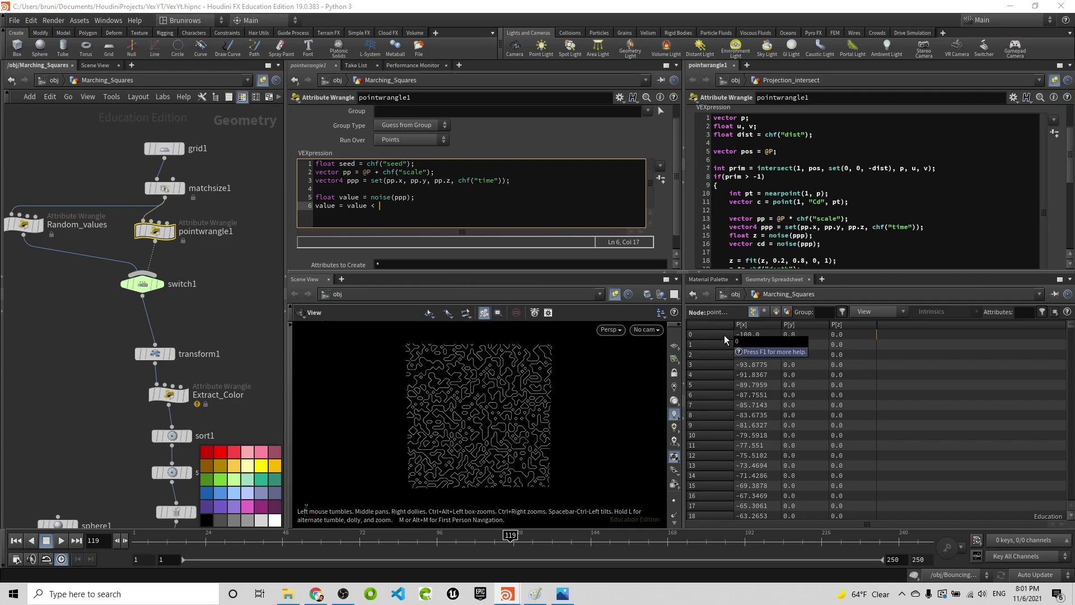
text(0.)
text(5 ? 0 : 1)
text(;)
key(Return)
text(= value;)
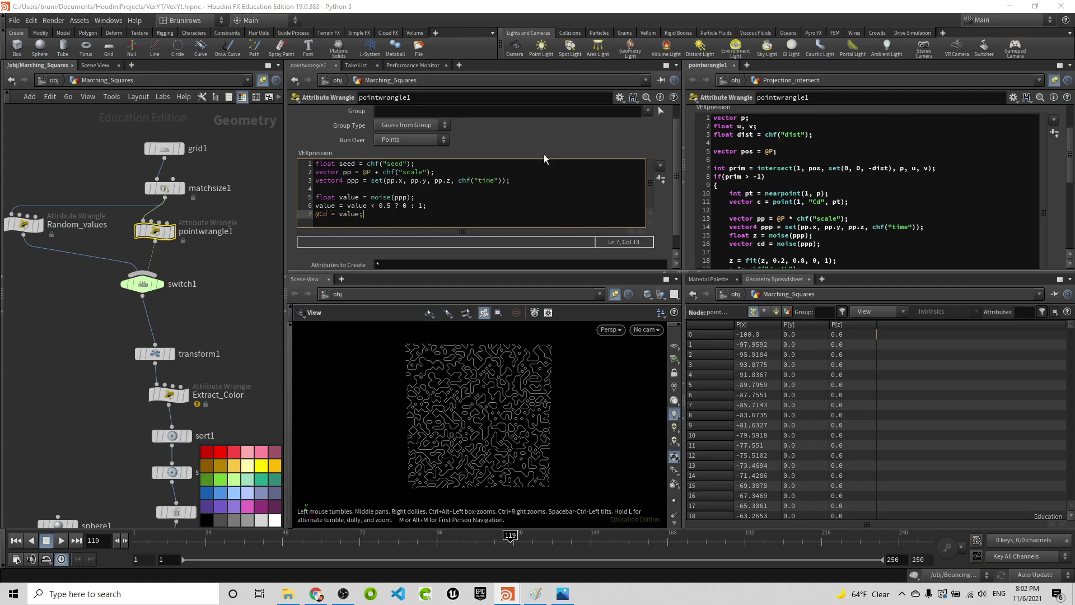
click(39, 225)
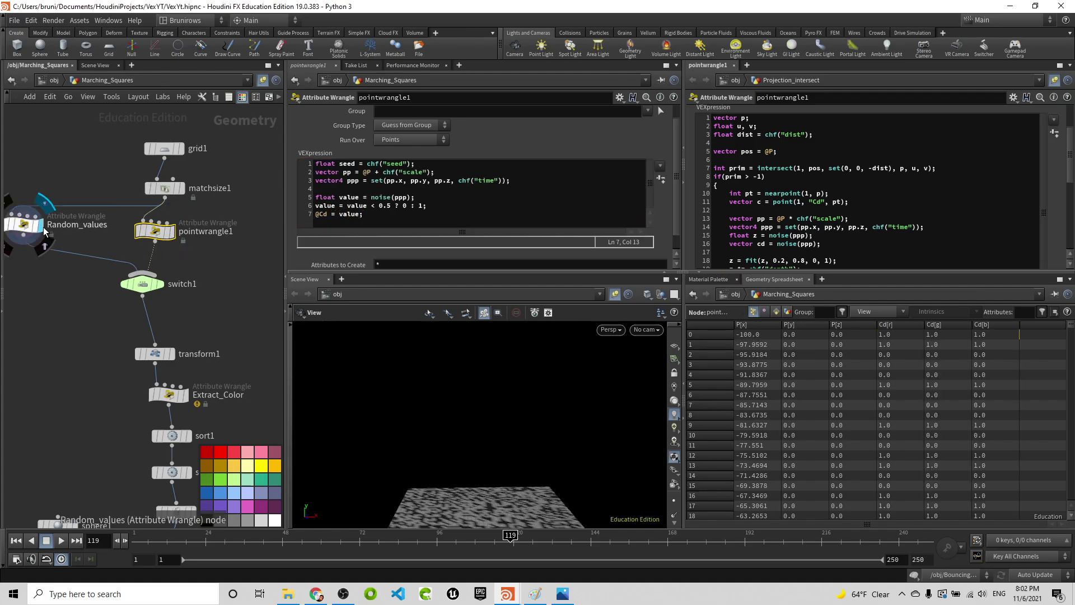
key(h)
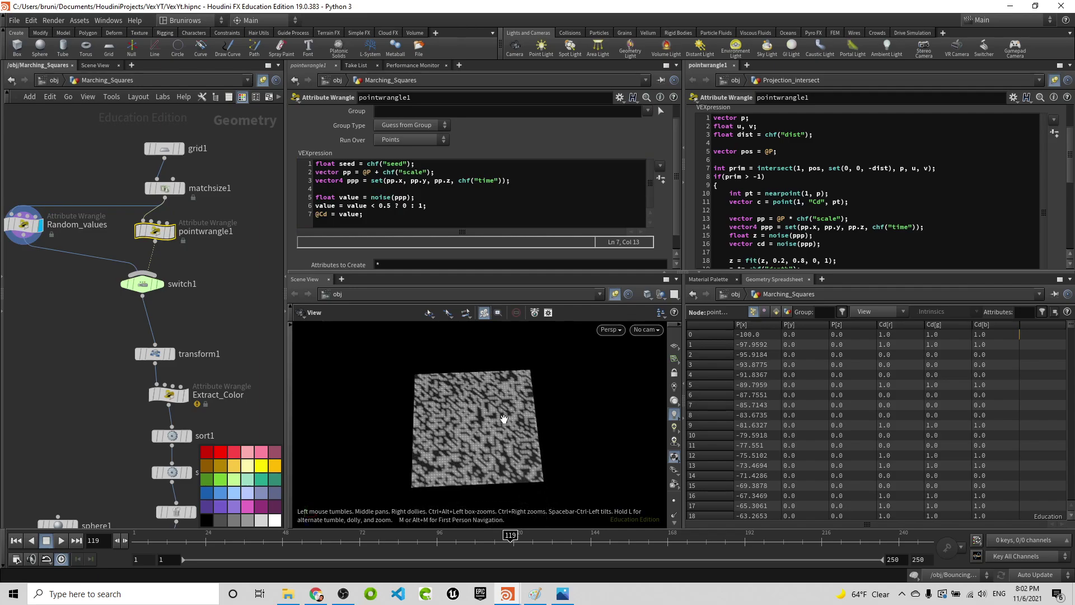
click(168, 232)
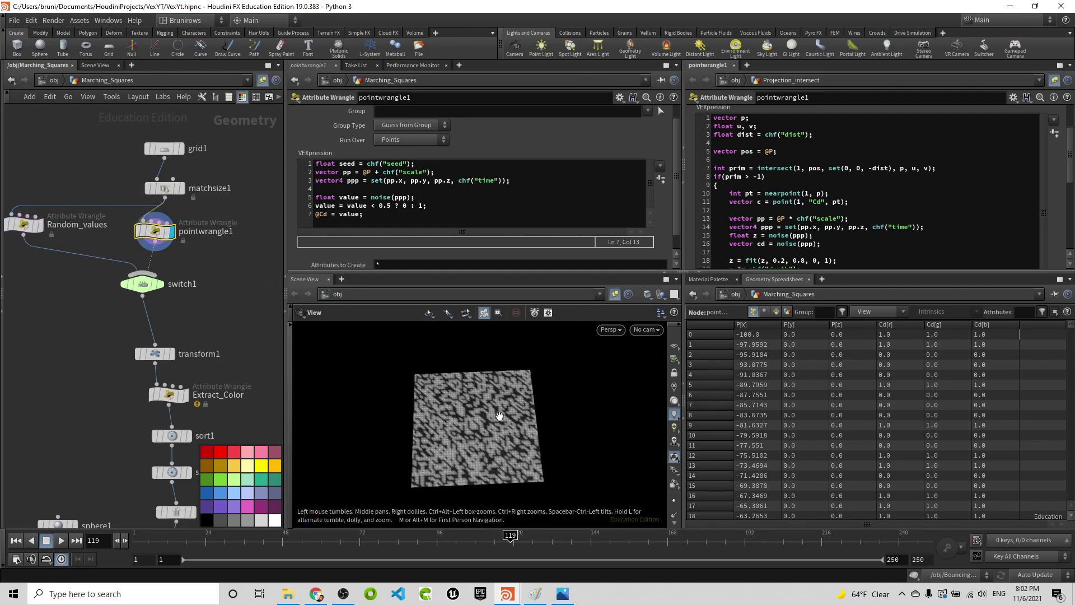
Create the Seed, Scale and Time sliders and set Time to about 0.579
click(660, 179)
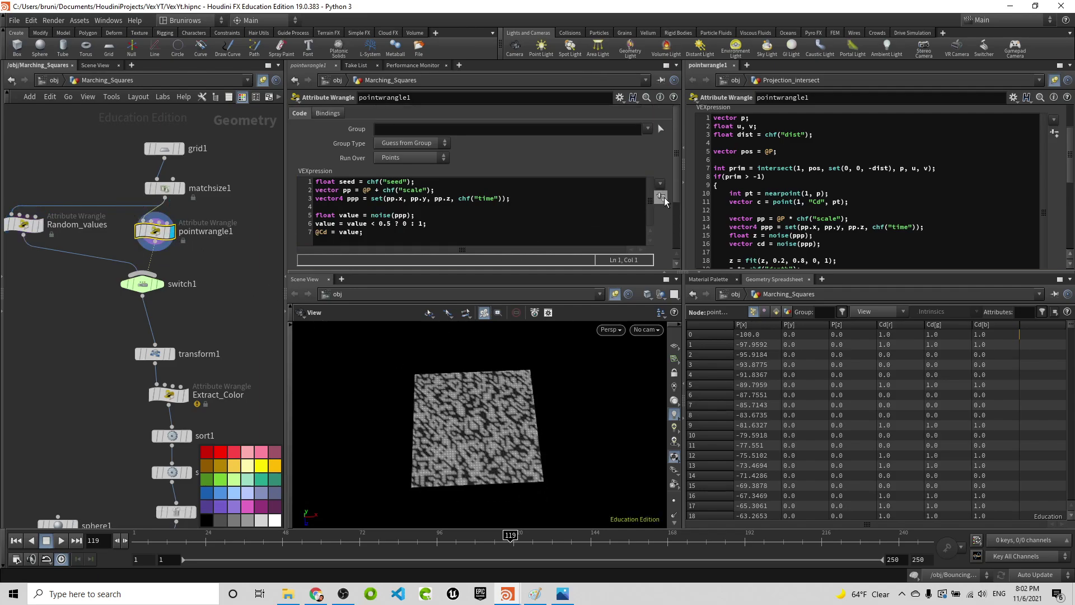
scroll(677, 177, down, 3)
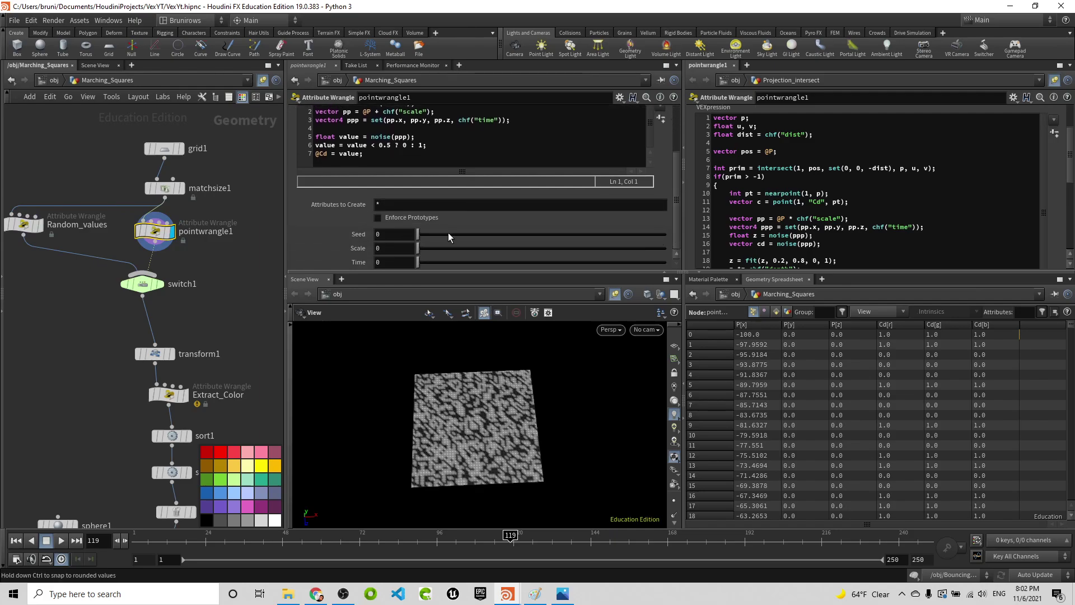
mouse_move(441, 248)
mouse_down()
mouse_move(687, 246)
mouse_move(558, 247)
mouse_up()
drag(446, 259, 561, 257)
mouse_move(410, 247)
middle_down()
mouse_move(606, 234)
mouse_move(137, 255)
middle_up()
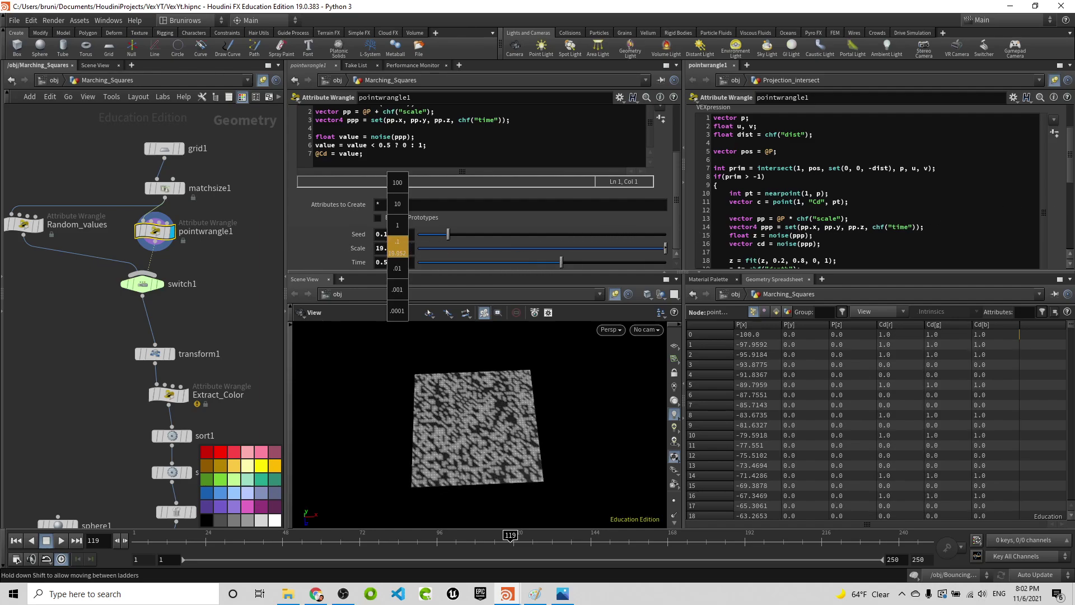
scroll(442, 129, up, 3)
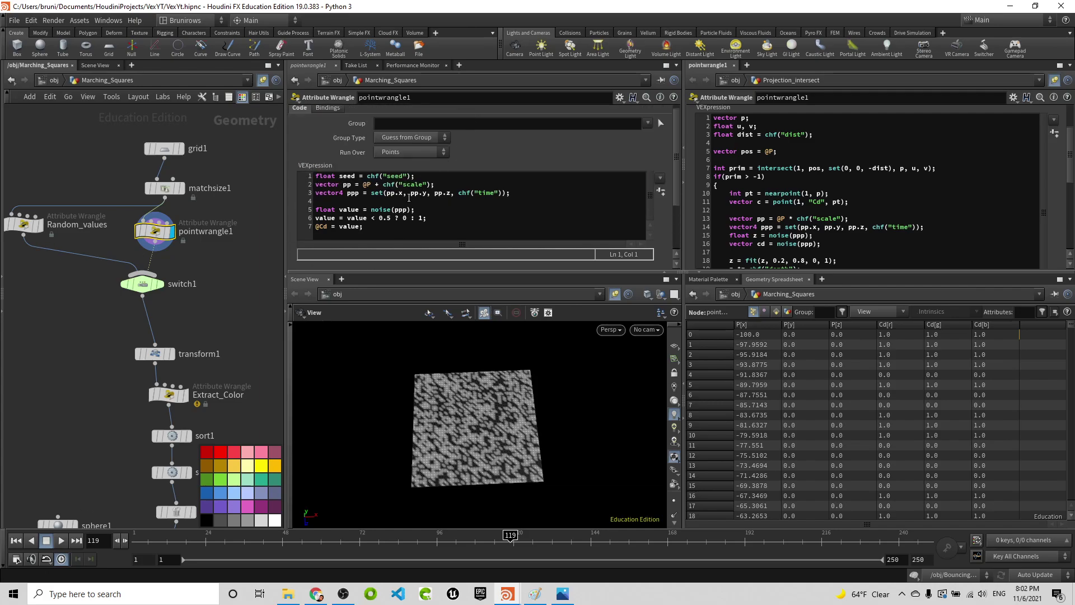
Make the position line multiply by scale and set Scale to 0.14
click(379, 187)
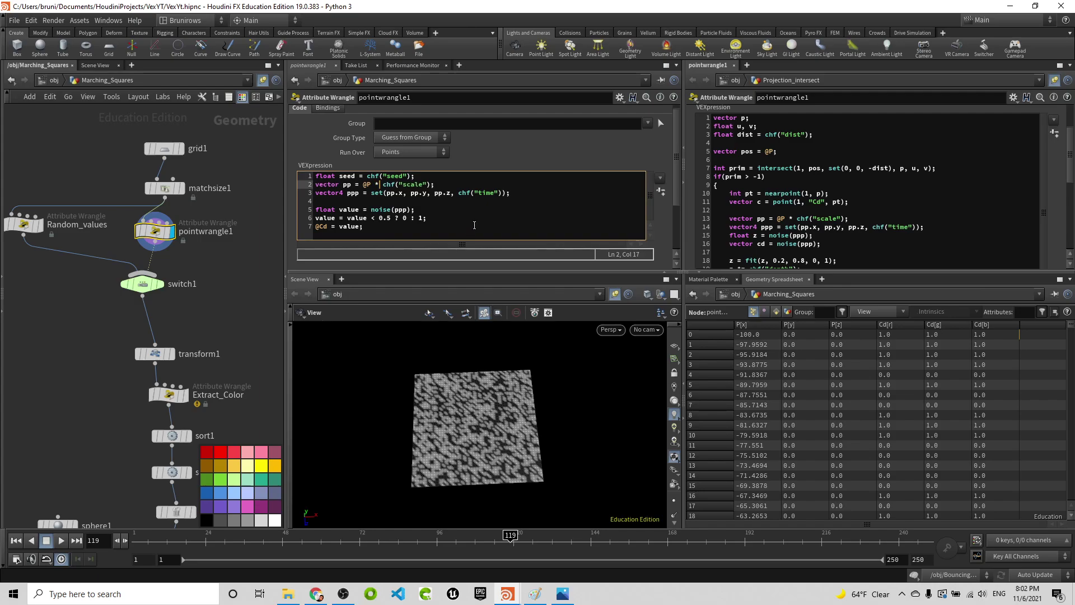
click(515, 151)
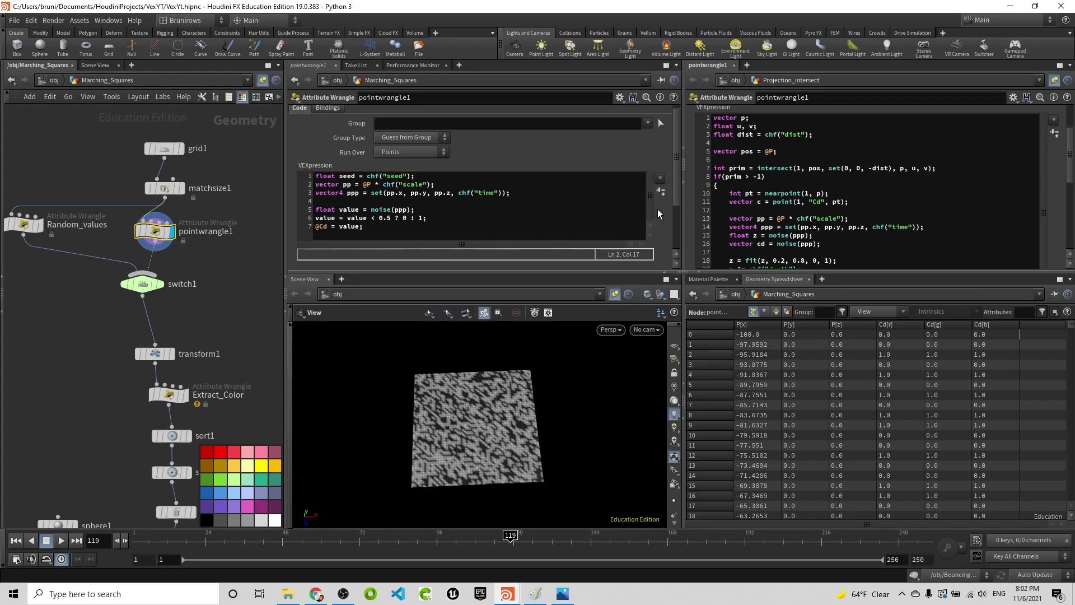
scroll(658, 209, down, 3)
drag(558, 248, 454, 251)
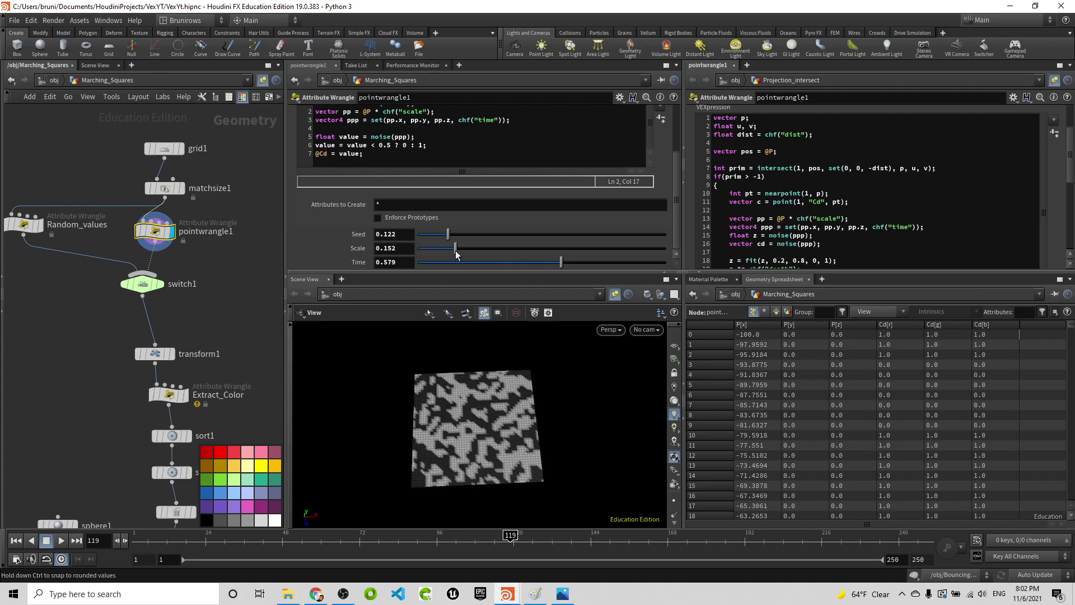
drag(455, 251, 453, 250)
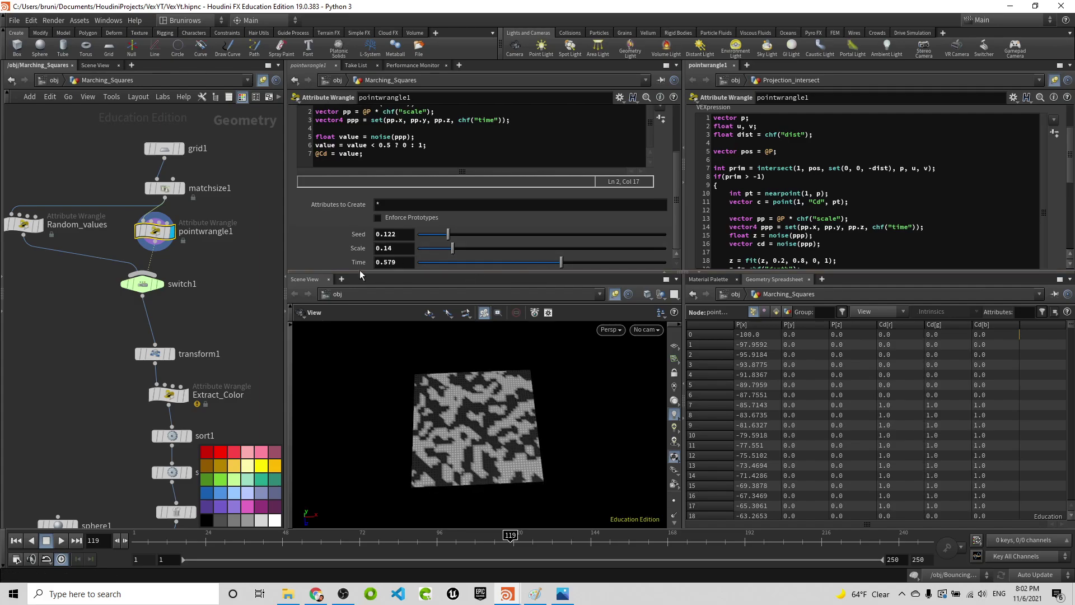
middle_drag(279, 368, 274, 356)
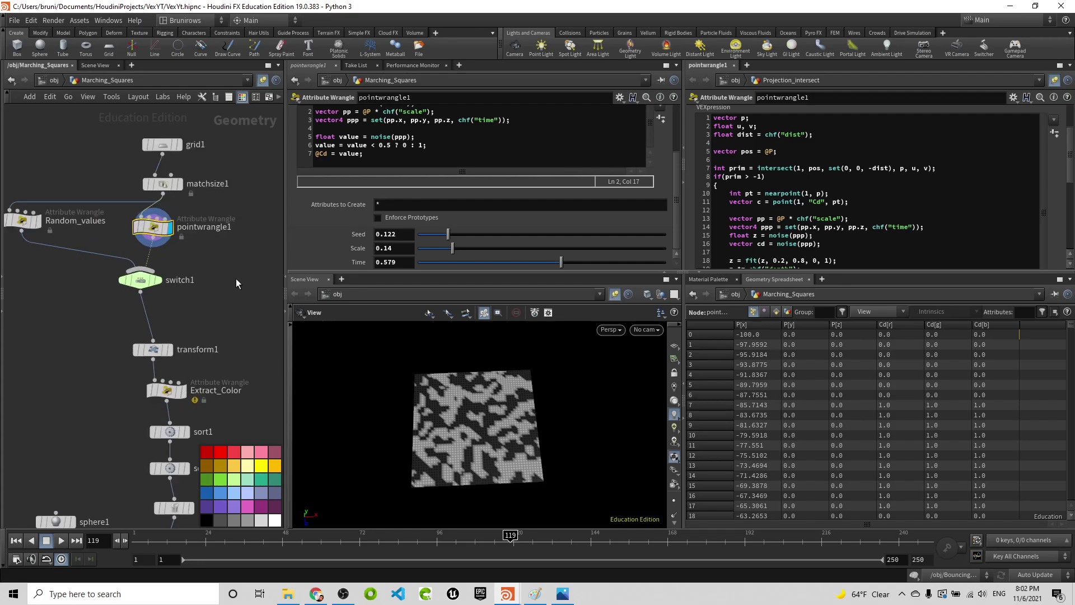
scroll(237, 277, down, 4)
middle_drag(234, 303, 193, 208)
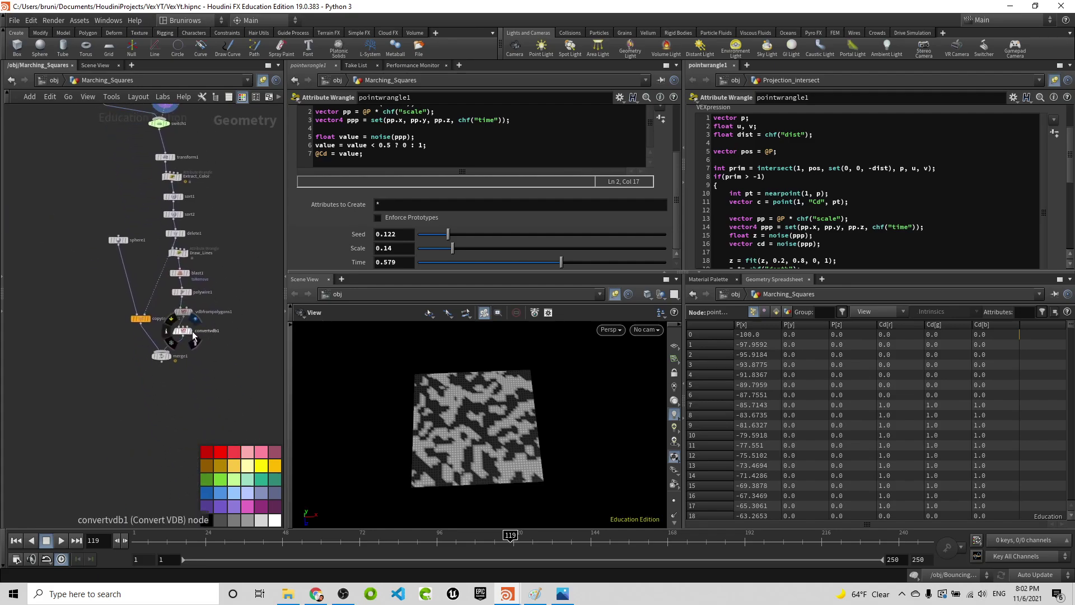
Display convertvdb1's traced contour lines in the viewport
click(194, 336)
drag(475, 410, 471, 352)
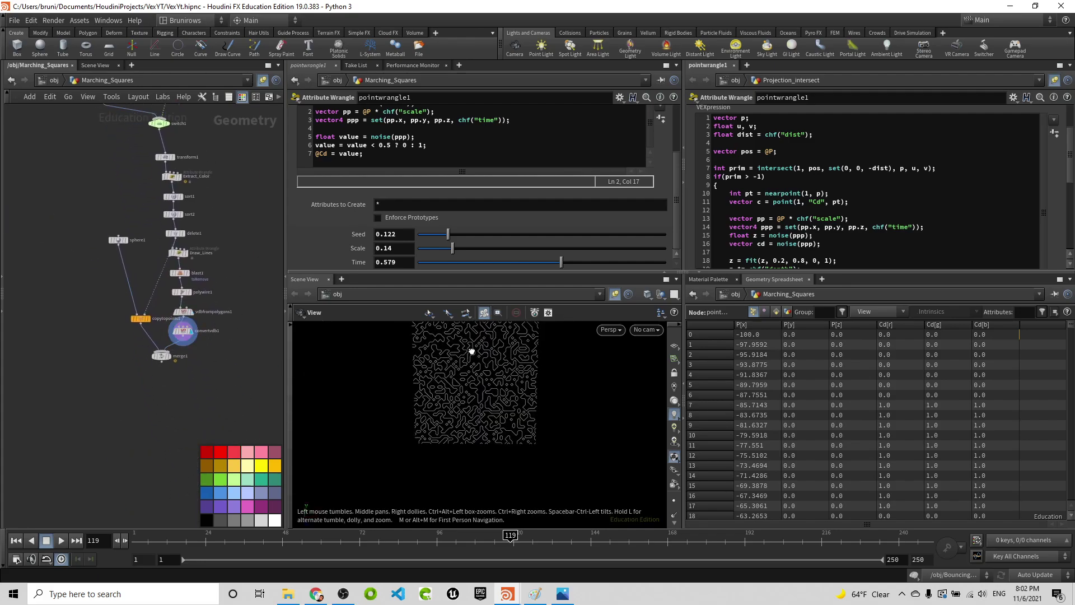
scroll(472, 354, up, 3)
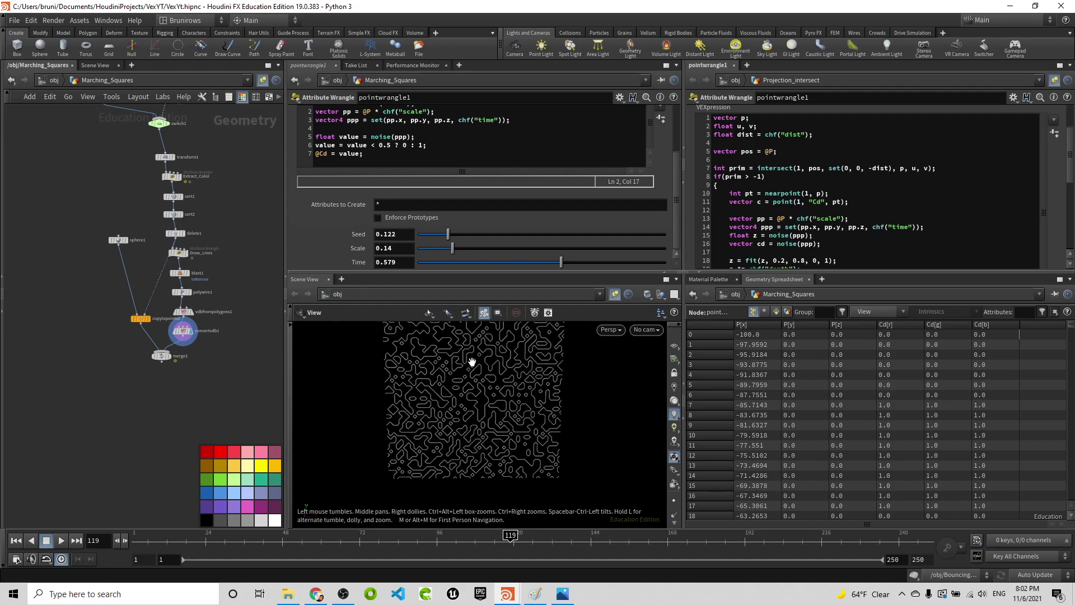
click(161, 125)
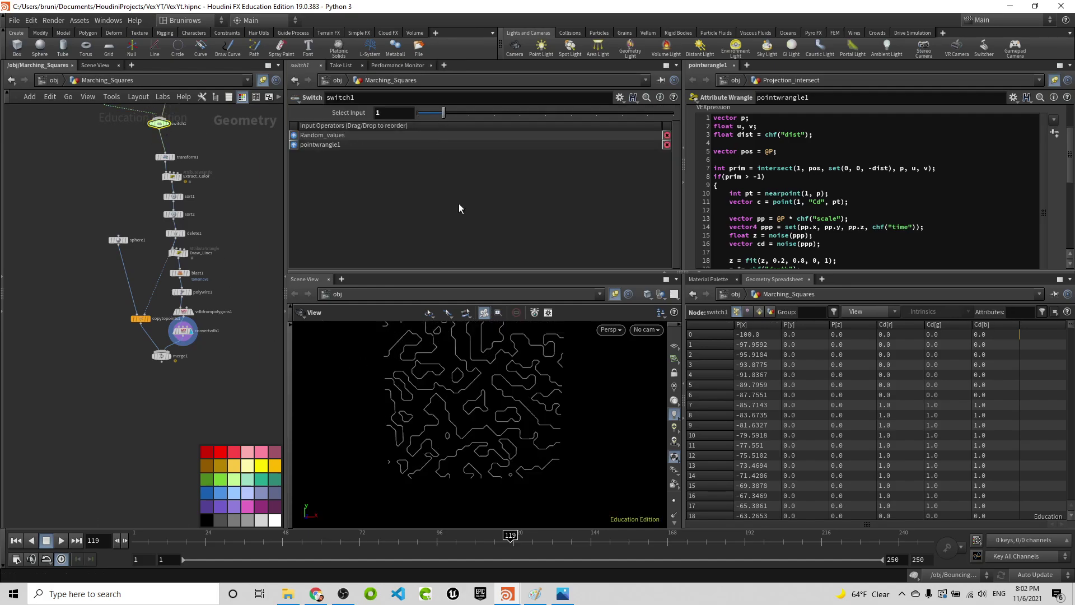
scroll(507, 428, down, 3)
scroll(500, 436, down, 2)
mouse_move(500, 436)
mouse_down()
mouse_move(566, 437)
mouse_move(496, 444)
mouse_up()
middle_drag(167, 119, 169, 205)
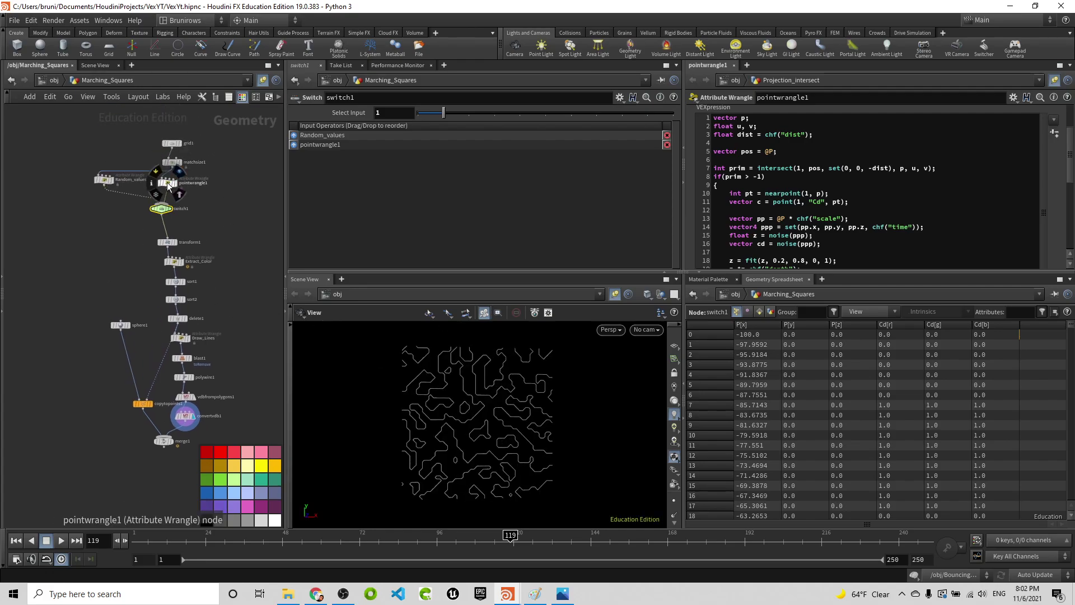
Drive pointwrangle1's Time with $T and play the timeline to animate the contours
click(167, 184)
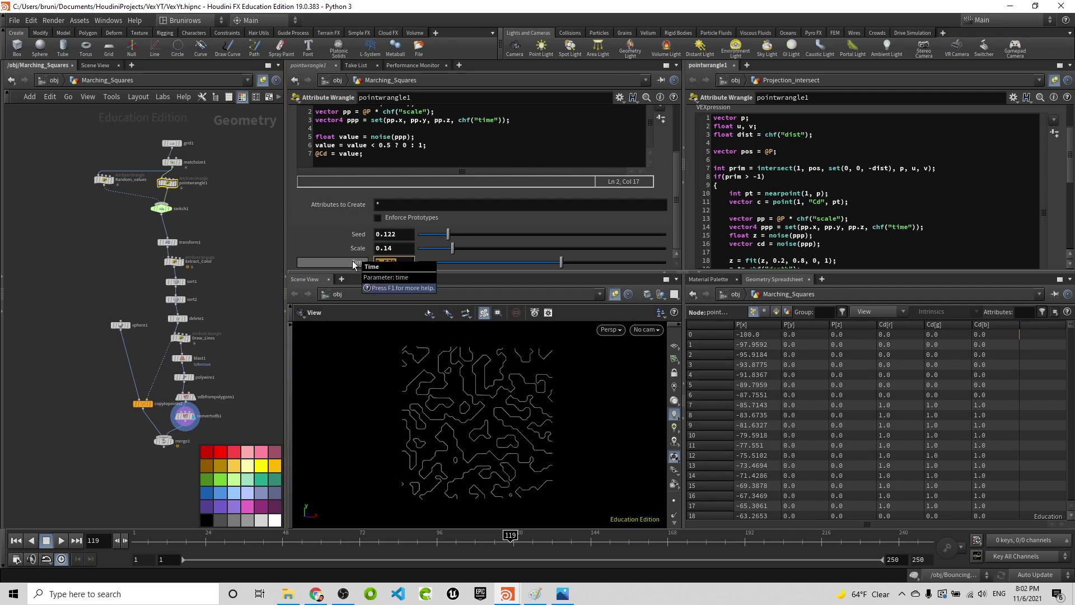
text($)
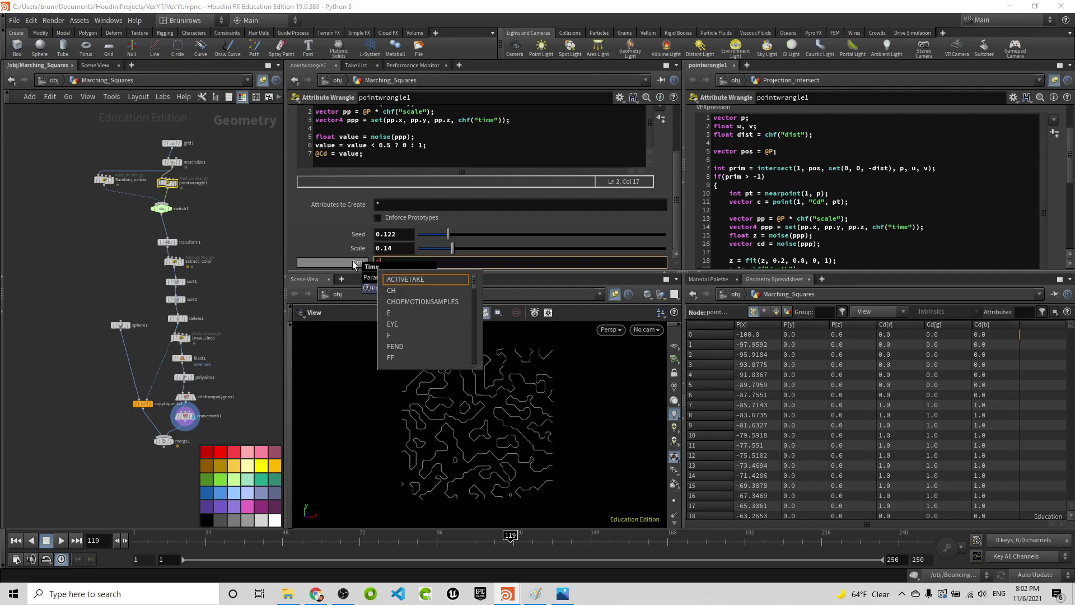
text(T)
key(Return)
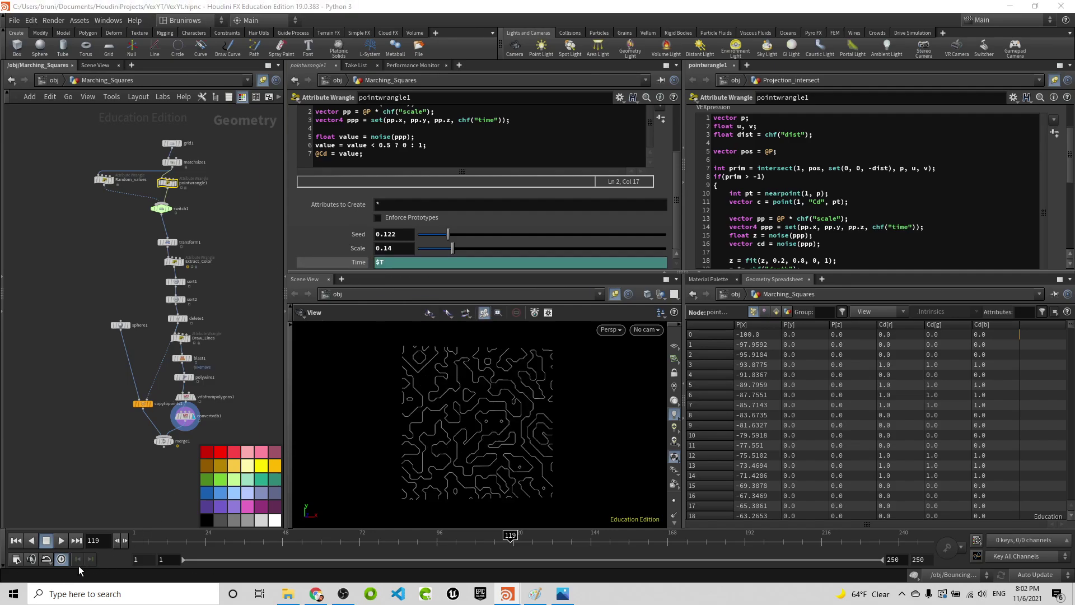
click(61, 540)
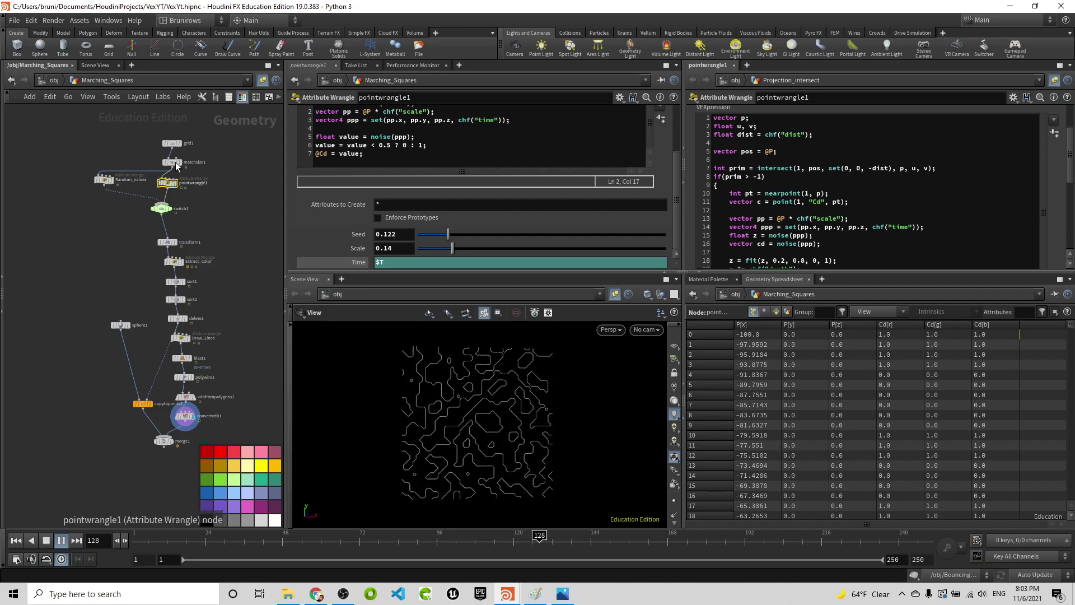
scroll(170, 181, up, 3)
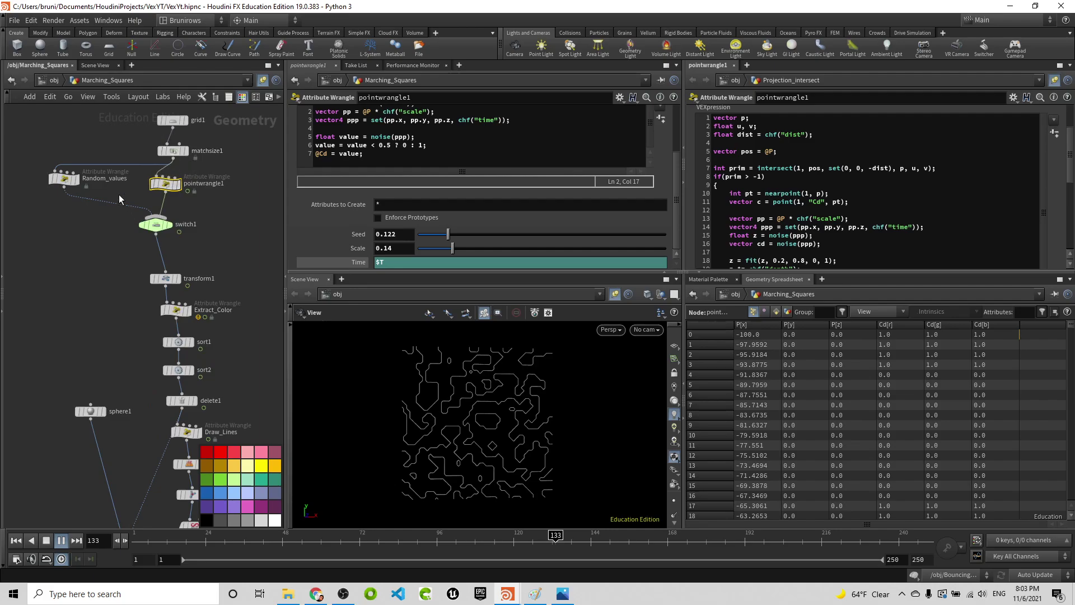
click(173, 120)
click(407, 197)
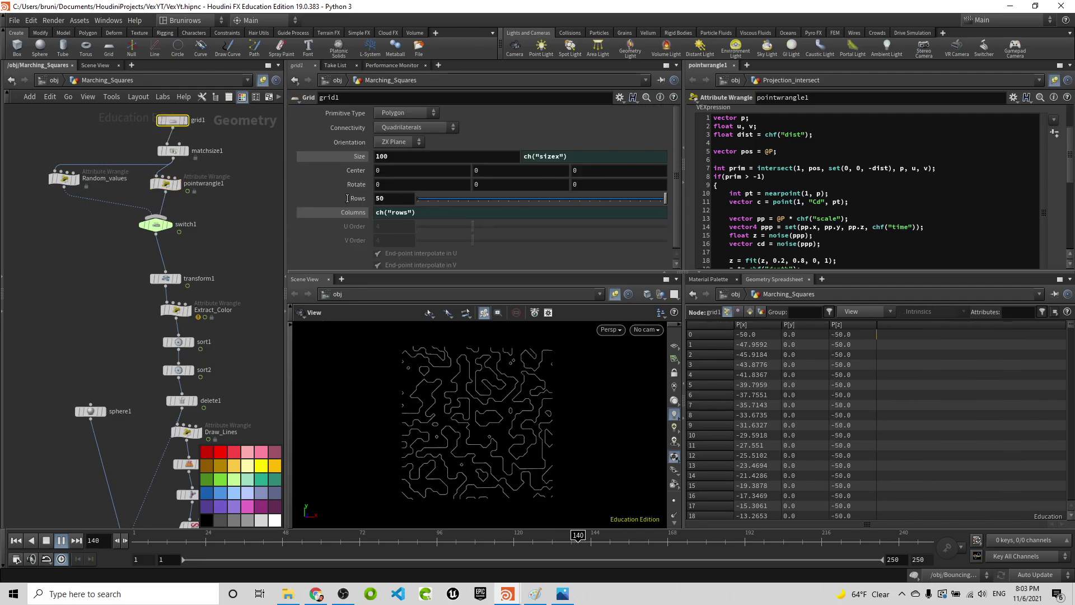
key(BackSpace)
key(BackSpace)
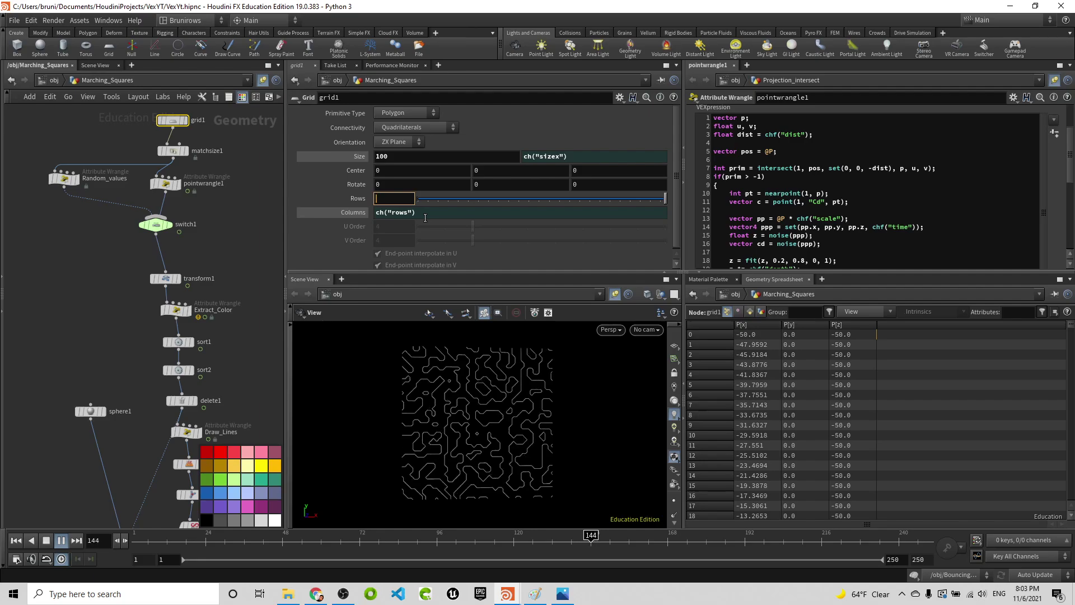
text(25)
key(Return)
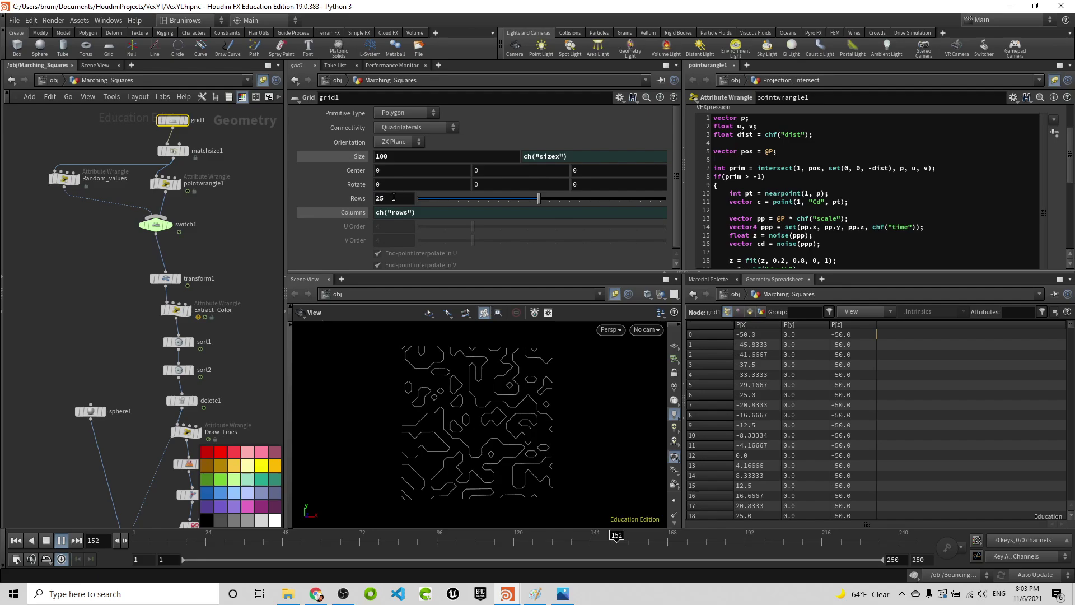
click(324, 197)
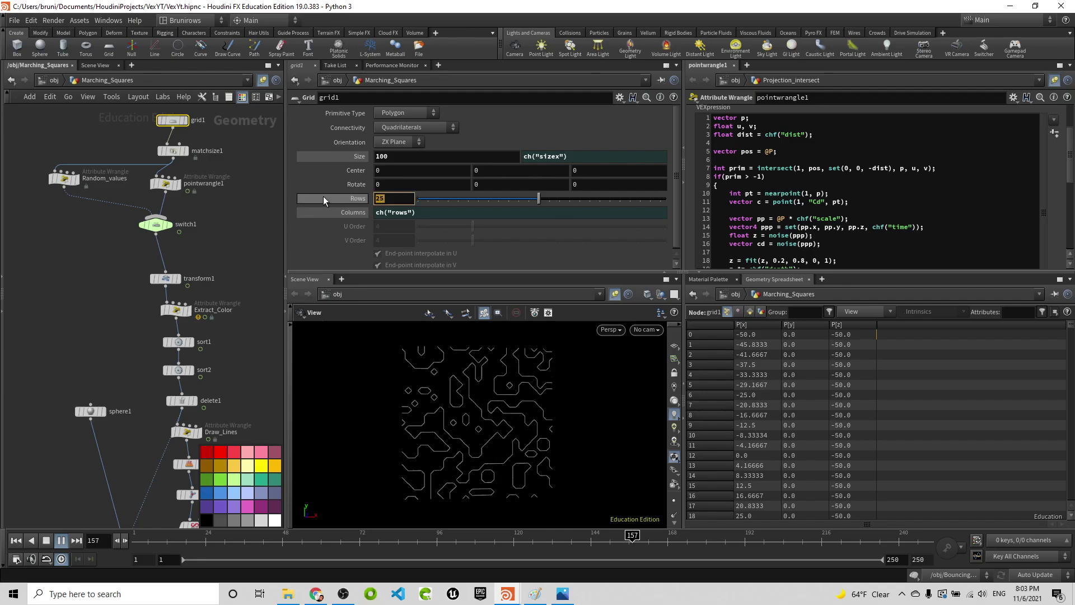
text(10)
key(Return)
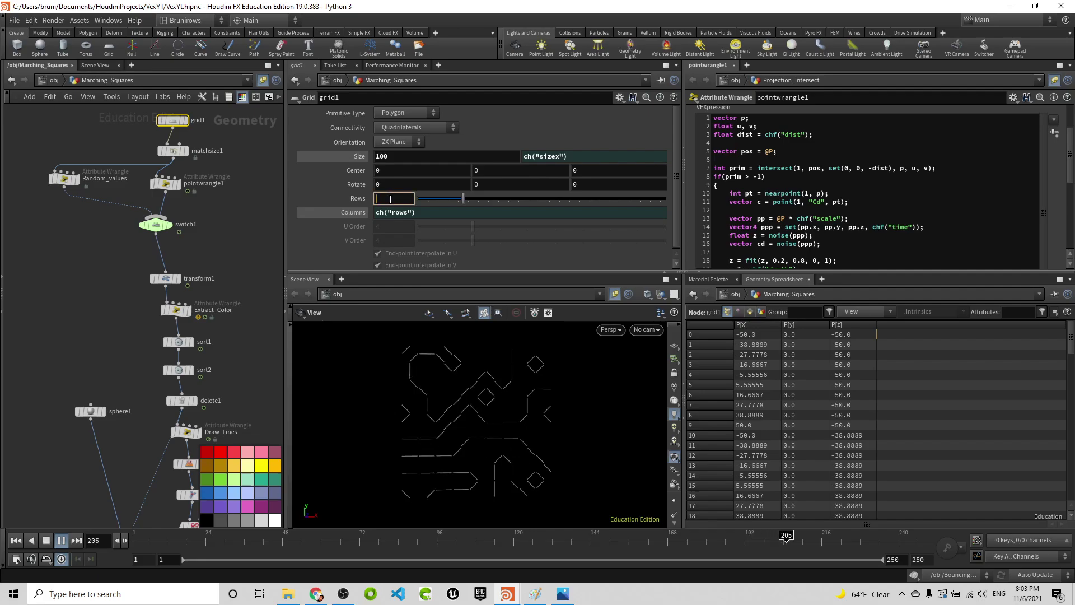
key(BackSpace)
key(BackSpace)
text(50)
key(Return)
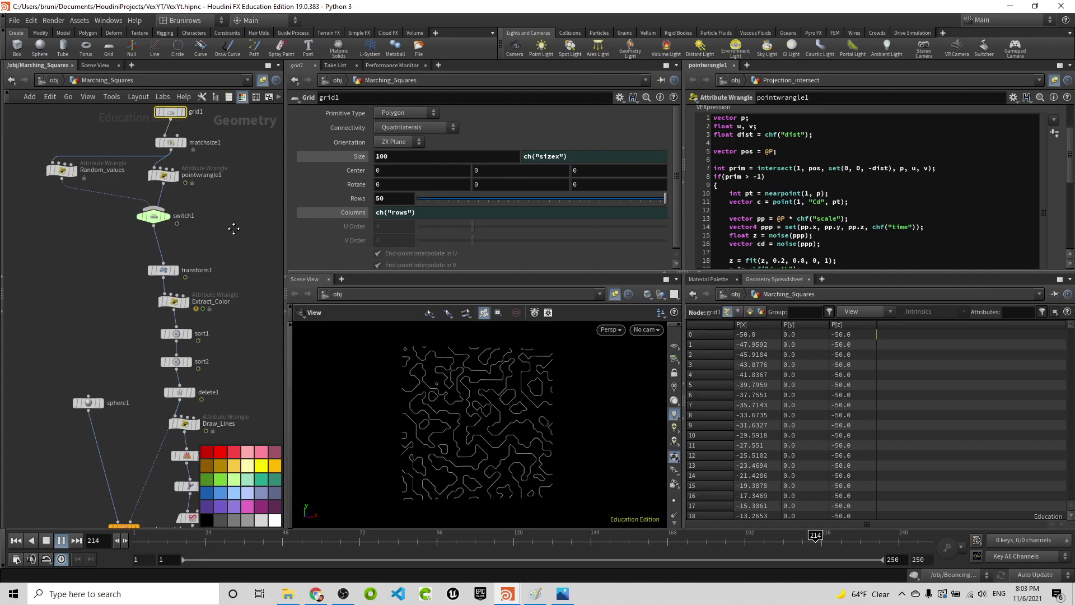
middle_drag(254, 330, 231, 165)
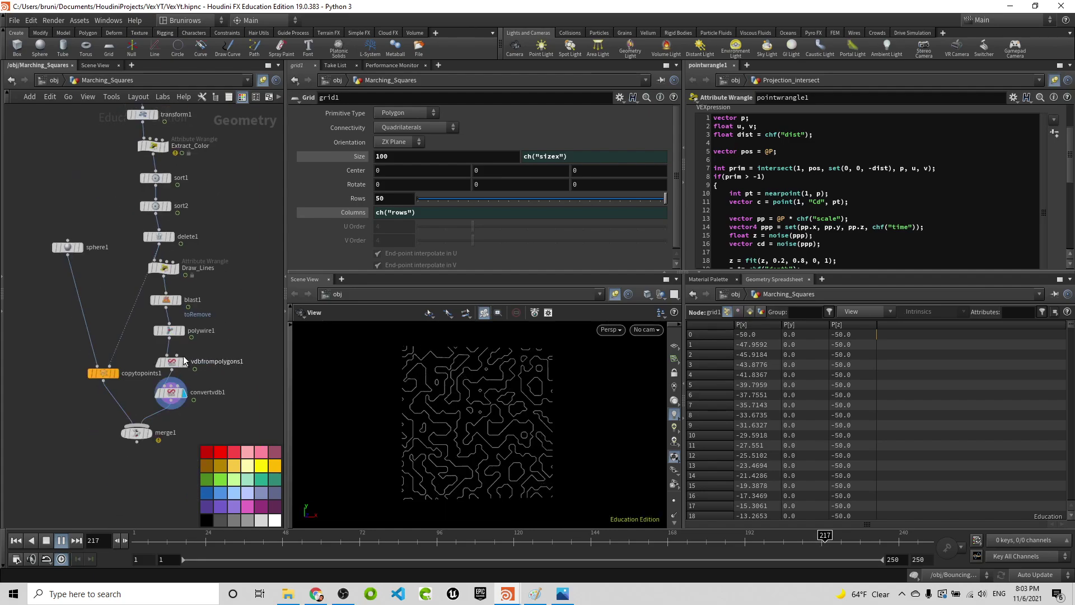
Display polywire1's tubes in the viewport
click(183, 330)
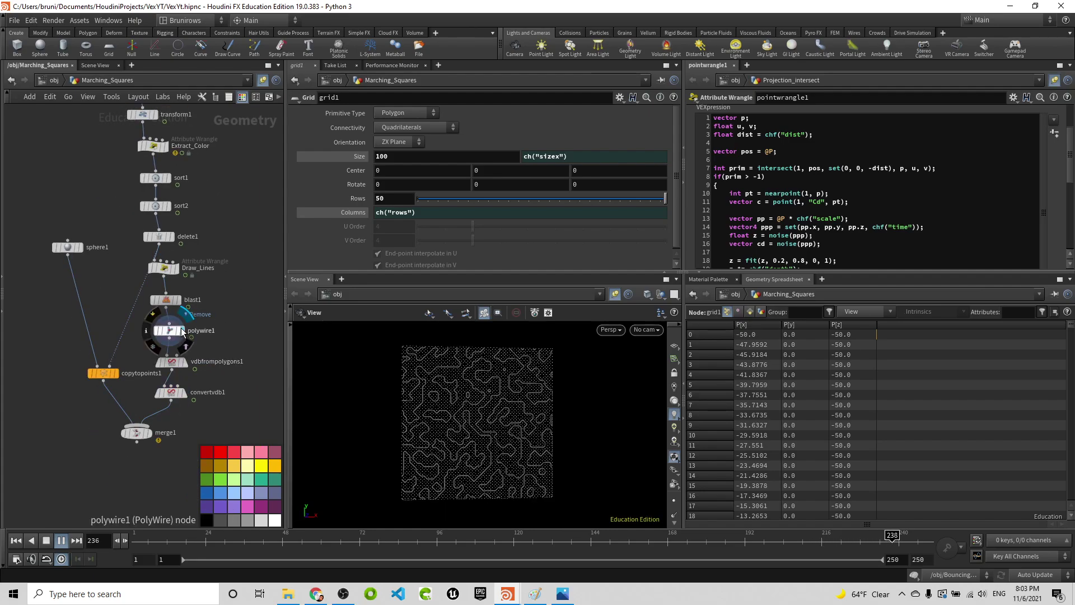
scroll(487, 399, up, 5)
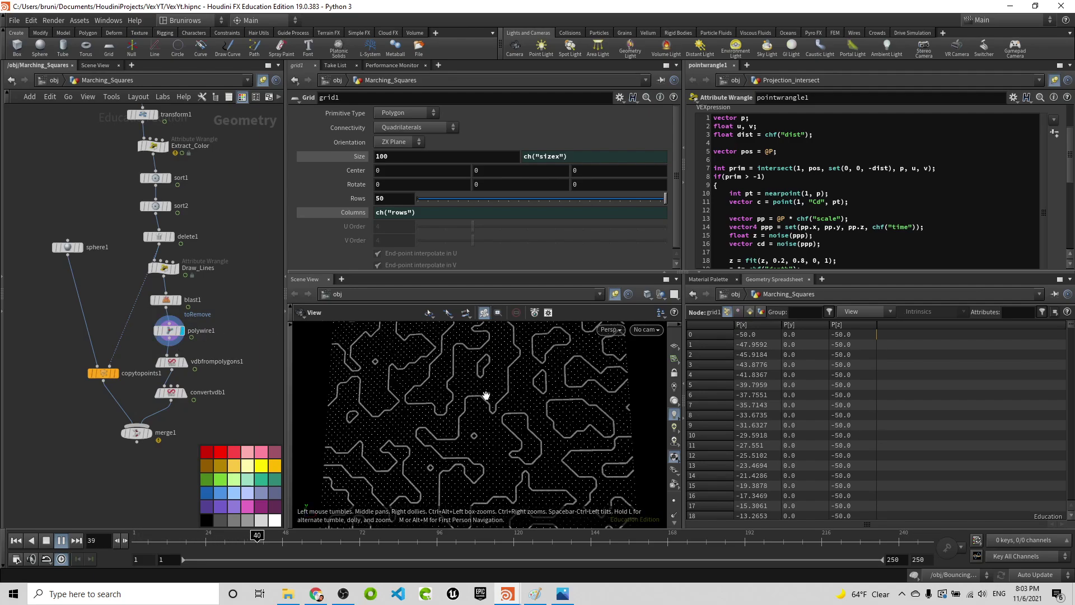
scroll(488, 398, up, 5)
scroll(491, 406, down, 3)
scroll(464, 409, down, 3)
scroll(452, 408, down, 2)
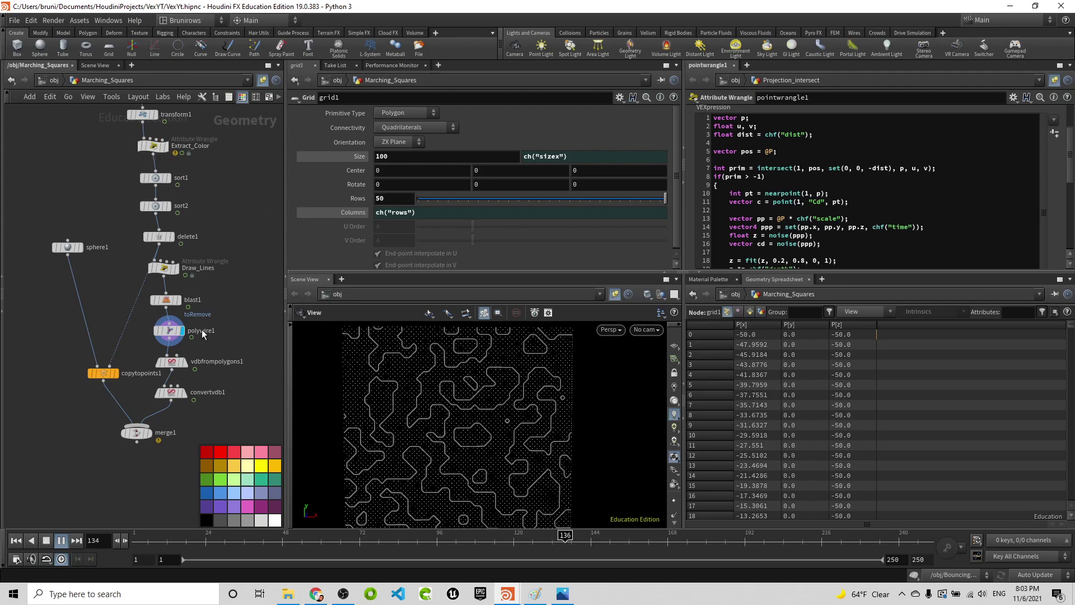
middle_drag(173, 304, 173, 409)
Set pointwrangle1's Time expression to $T * 0.5 to slow the animation
click(137, 124)
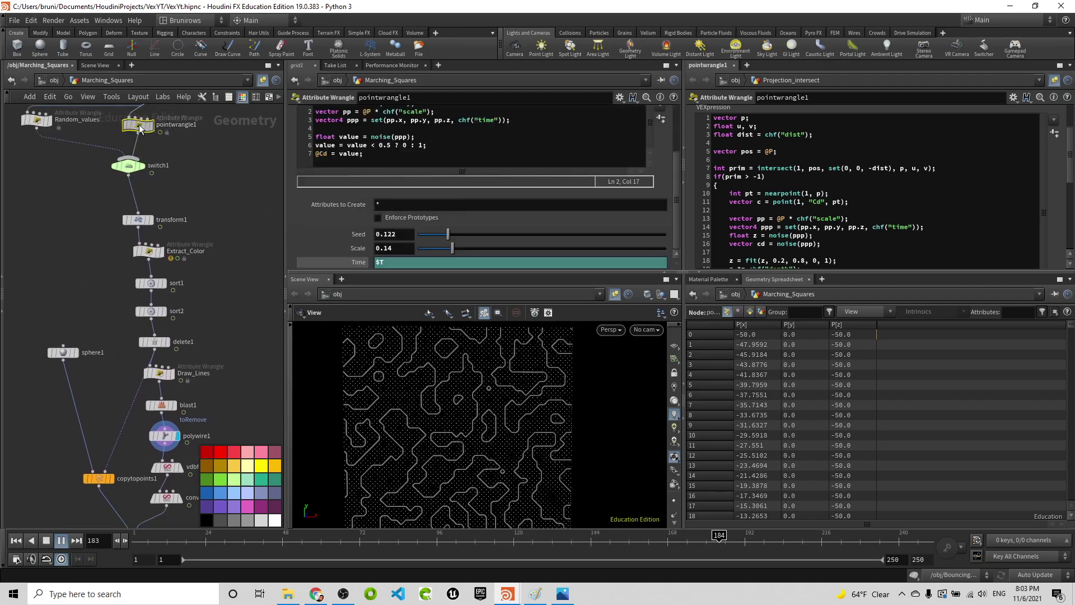
click(398, 262)
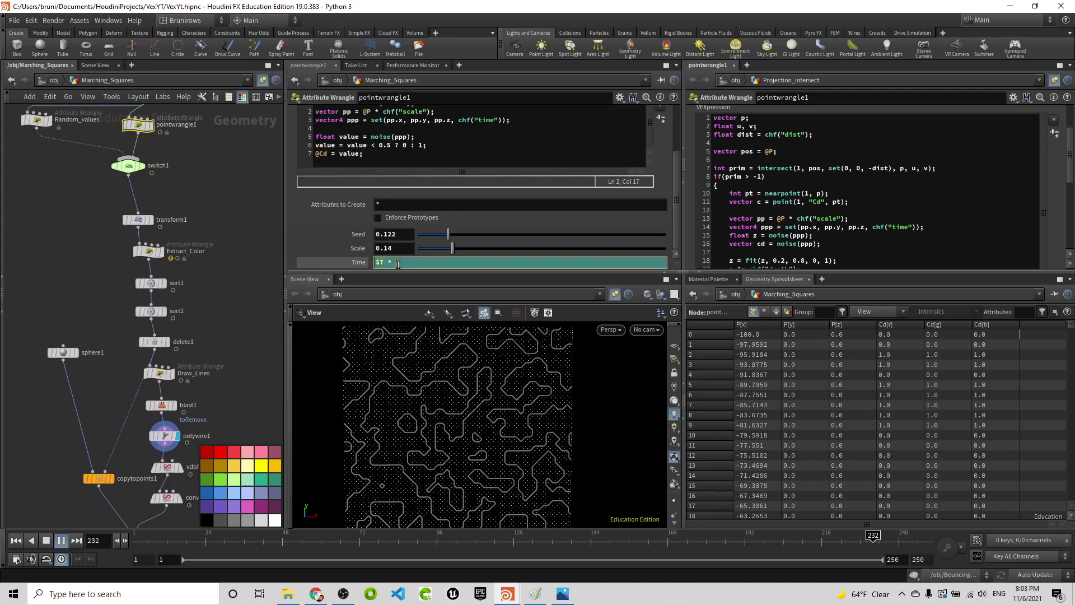
text(* 2)
key(BackSpace)
text(0.1)
key(Return)
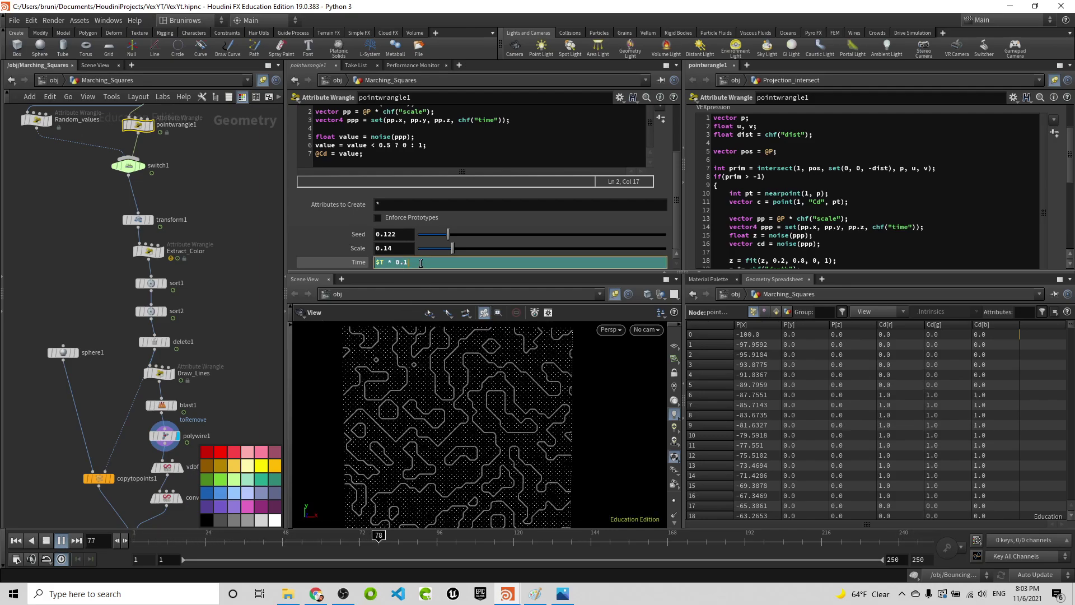
key(BackSpace)
text(5)
key(Return)
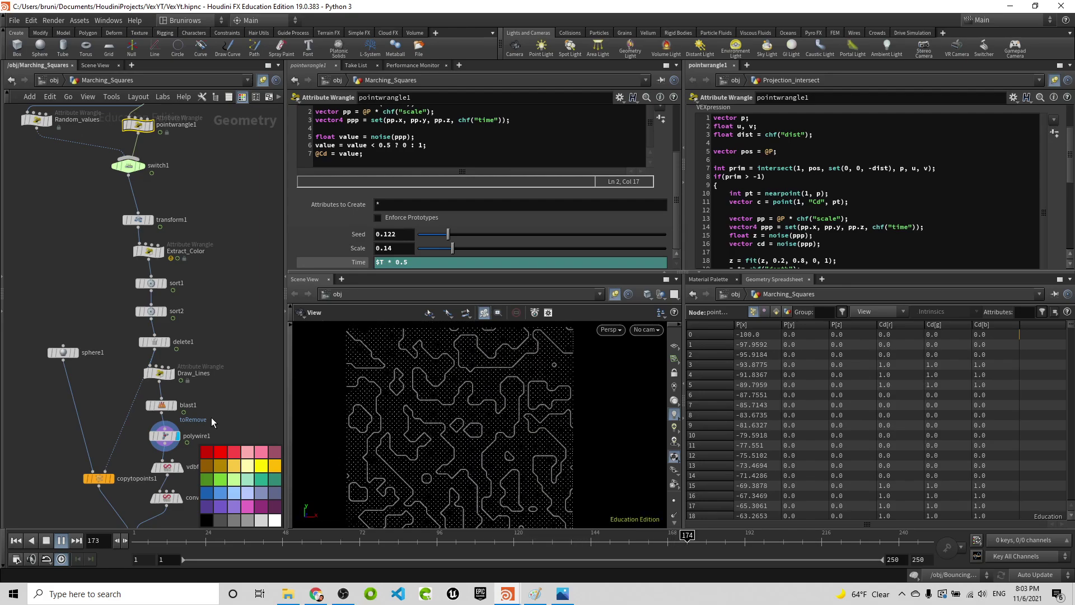
Raise polywire1's Wire Radius to 0.489 and tilt the view to inspect the thicker tubes
click(164, 435)
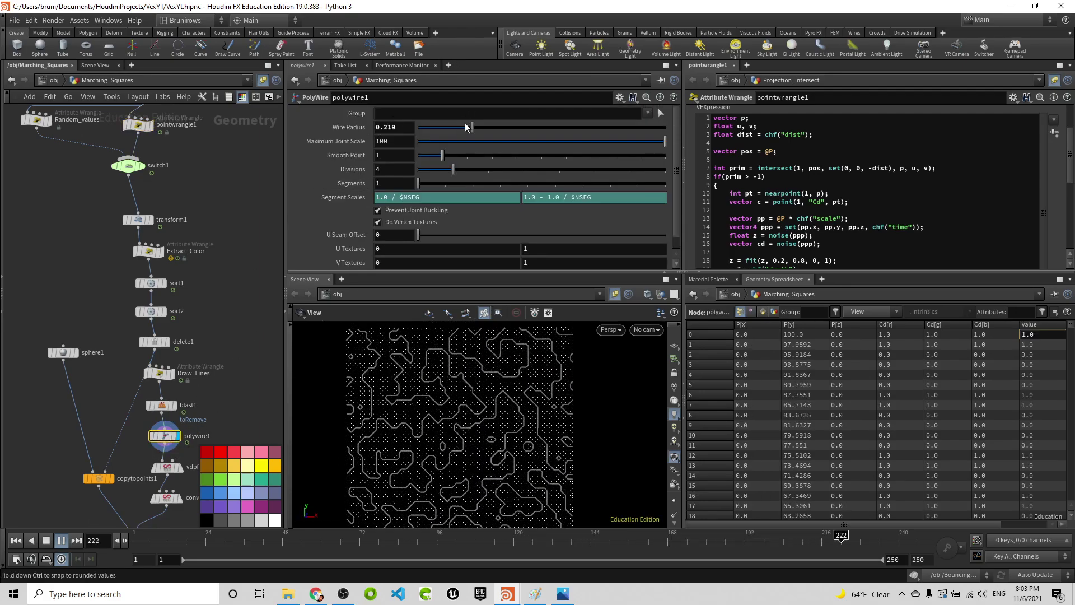
drag(473, 132, 540, 136)
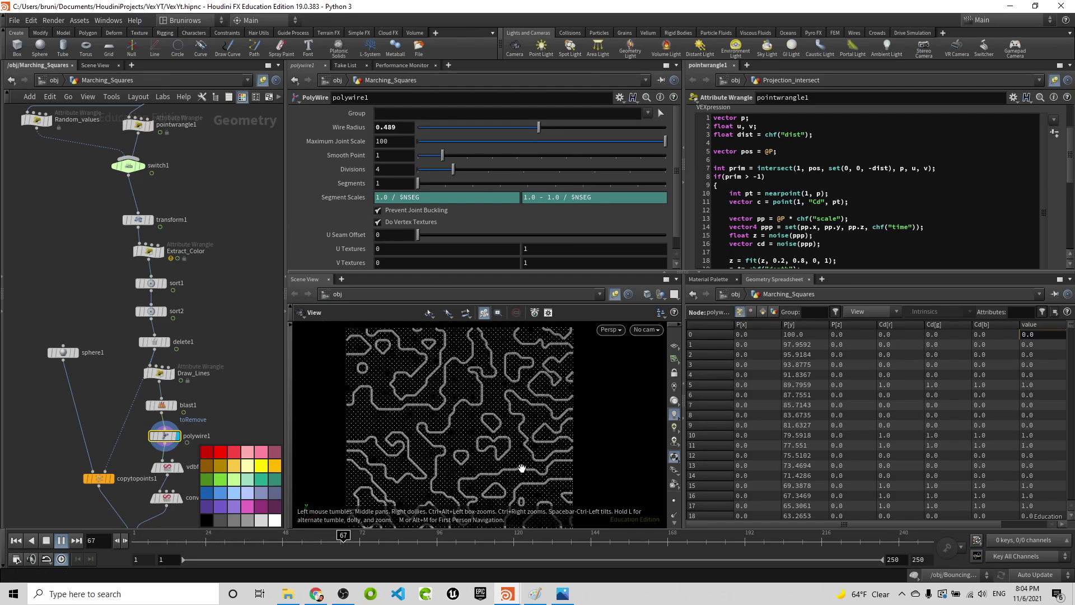
drag(521, 468, 534, 456)
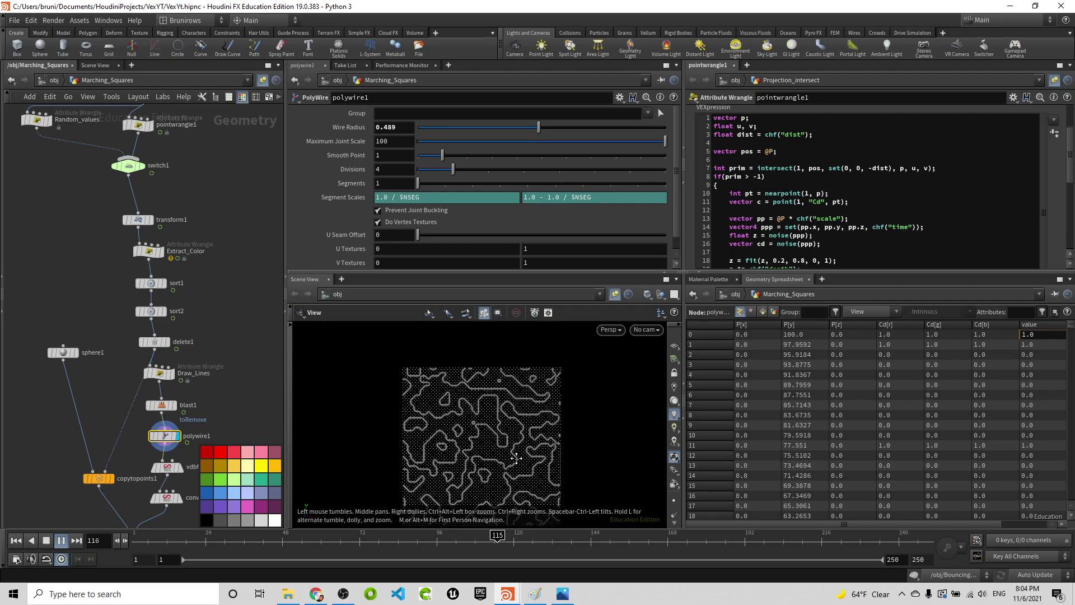
scroll(485, 414, up, 3)
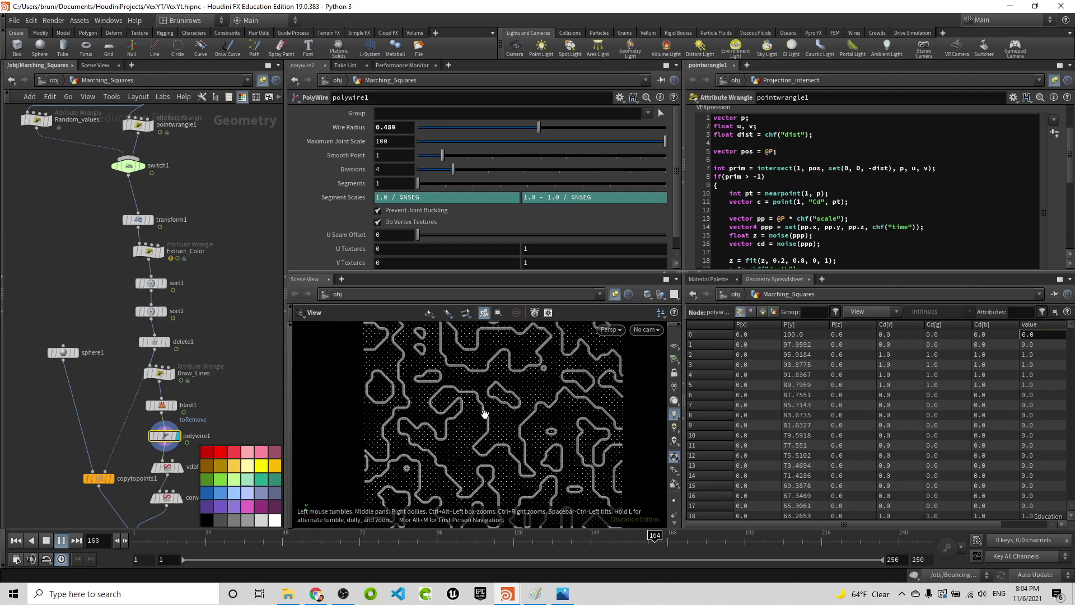
middle_drag(270, 394, 255, 341)
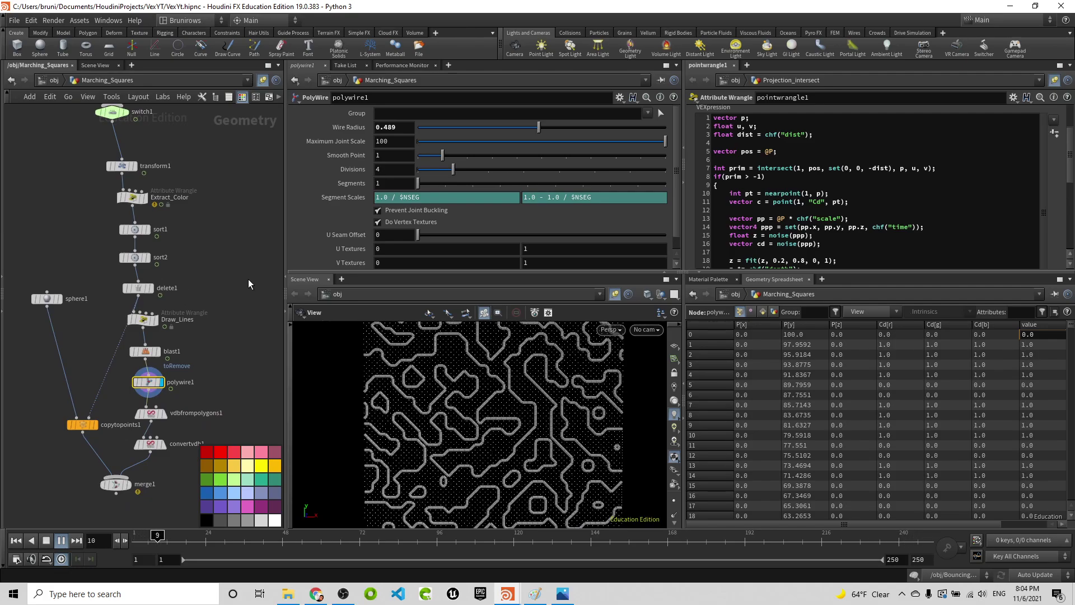
middle_drag(234, 188, 231, 389)
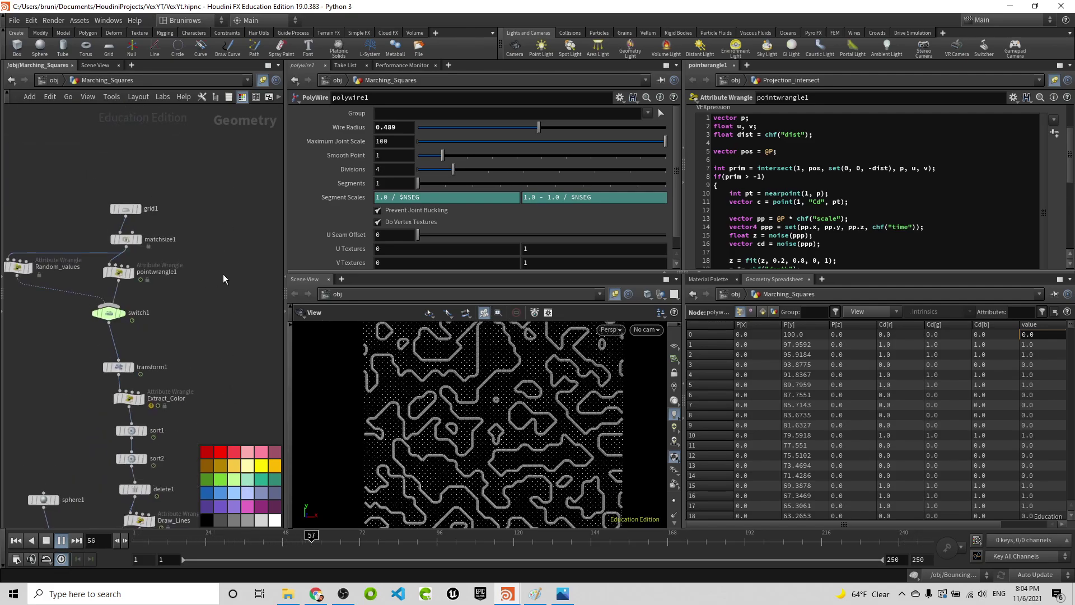
key(Tab)
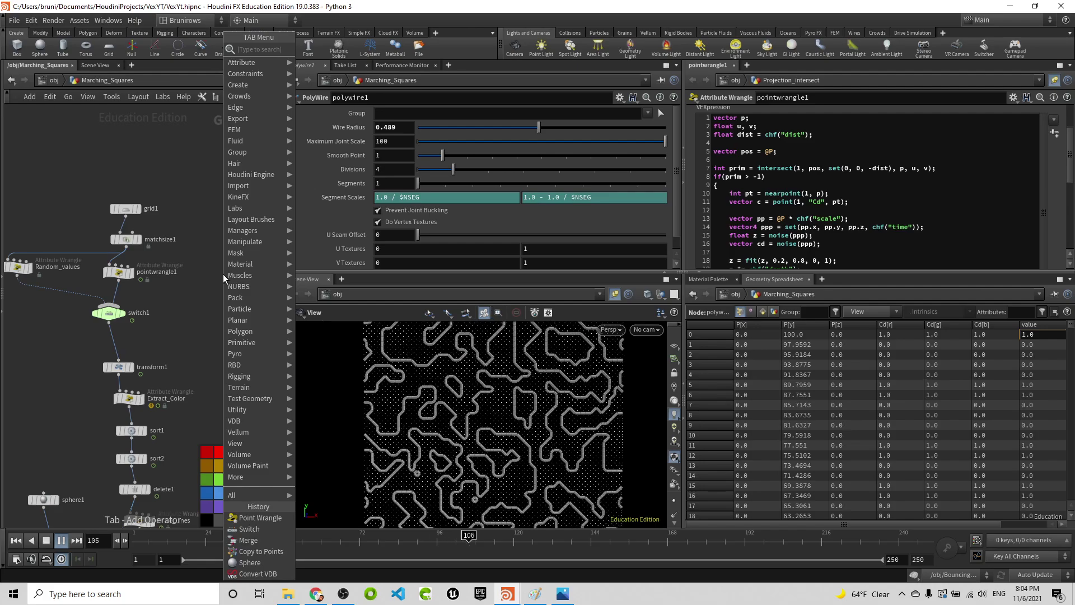
Add an Attribute from Map node, attribfrommap1, fed by matchsize1
text(attrib)
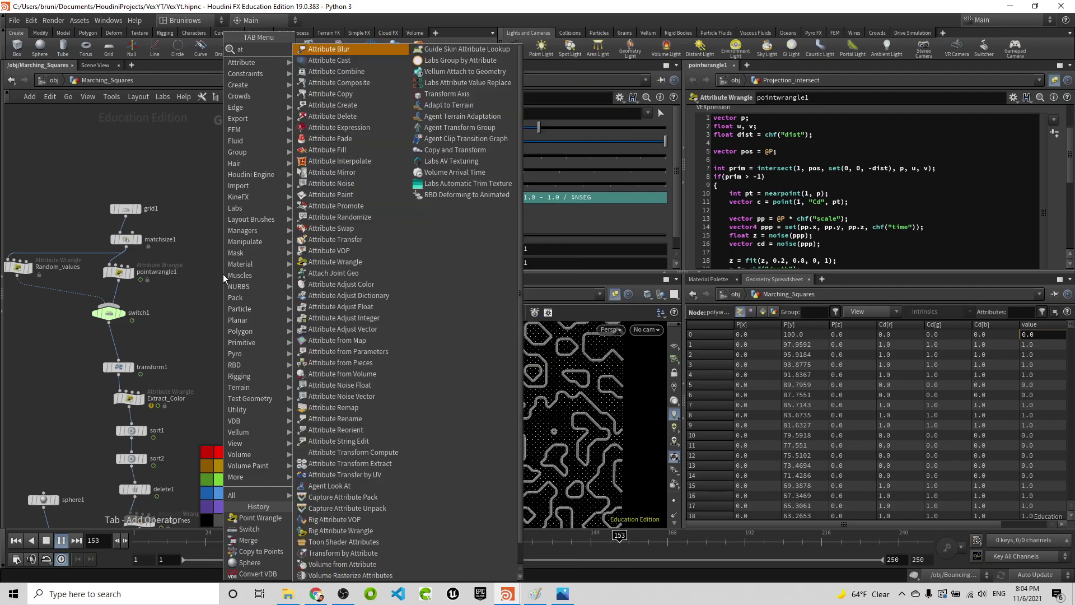
text(bfrom)
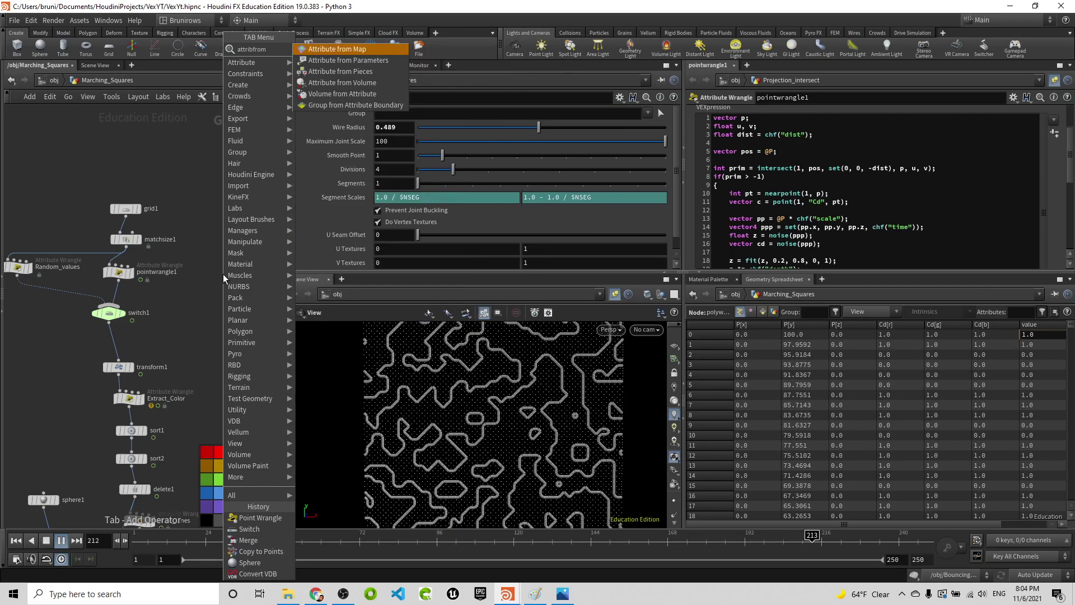
key(Return)
click(223, 274)
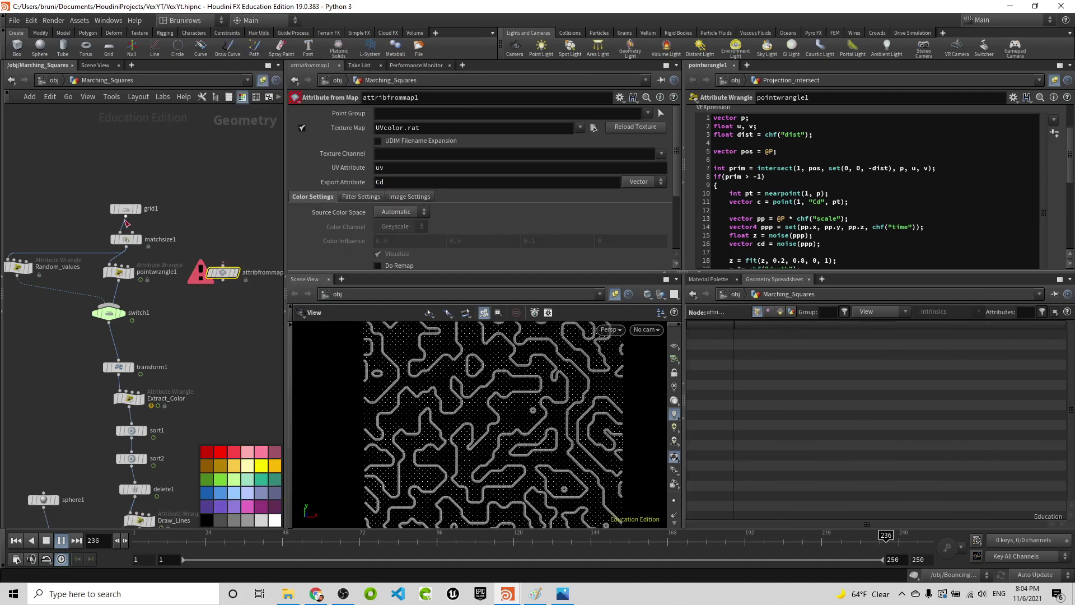
drag(132, 251, 223, 263)
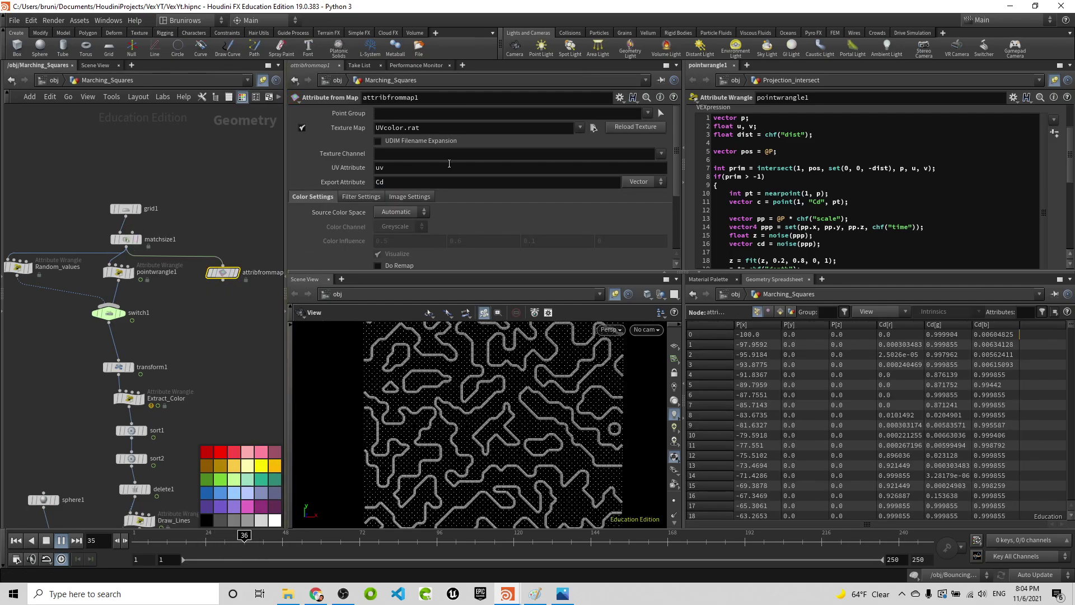
Load sidefx.png as attribfrommap1's texture map and orbit the coloured grid
click(591, 128)
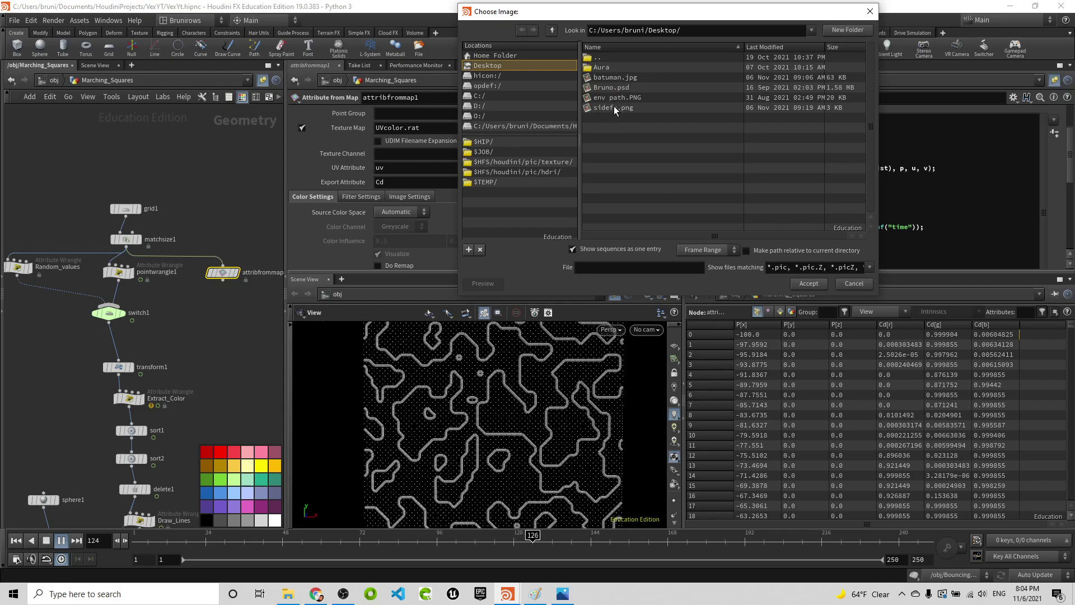
click(614, 108)
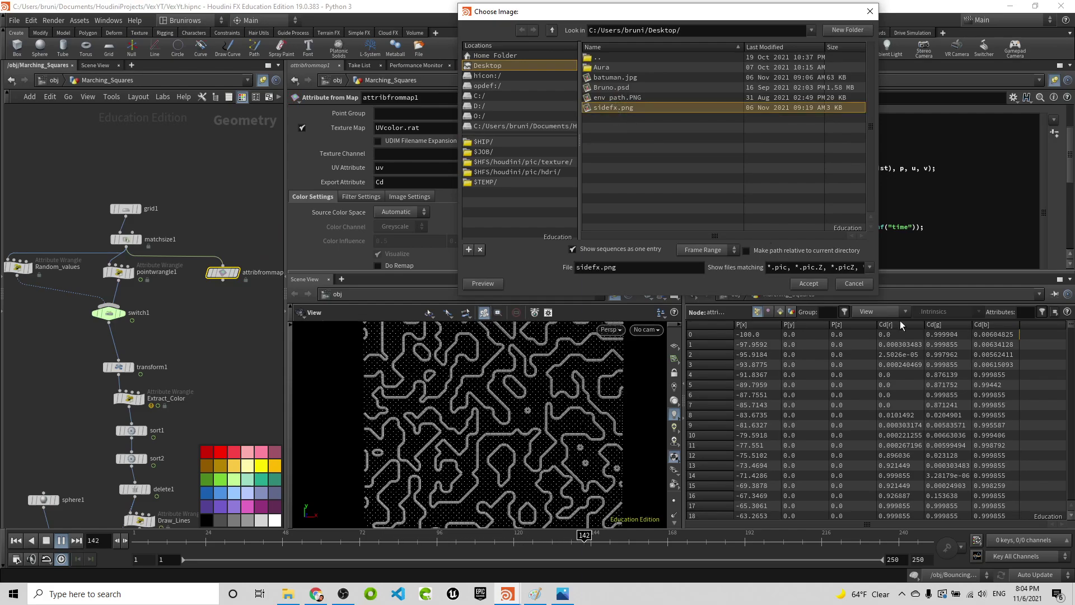
click(808, 283)
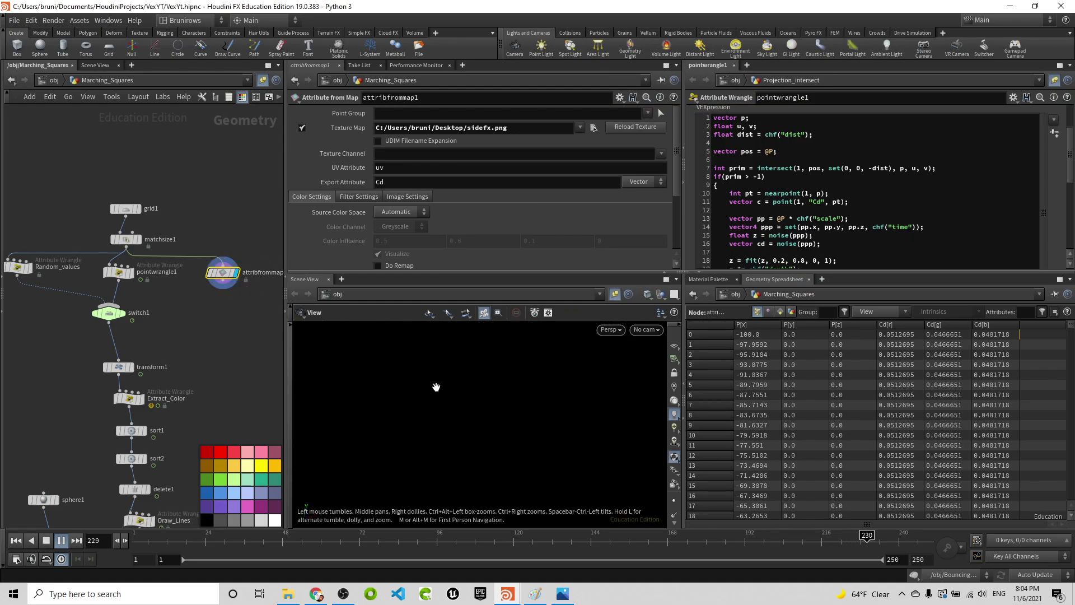
key(f)
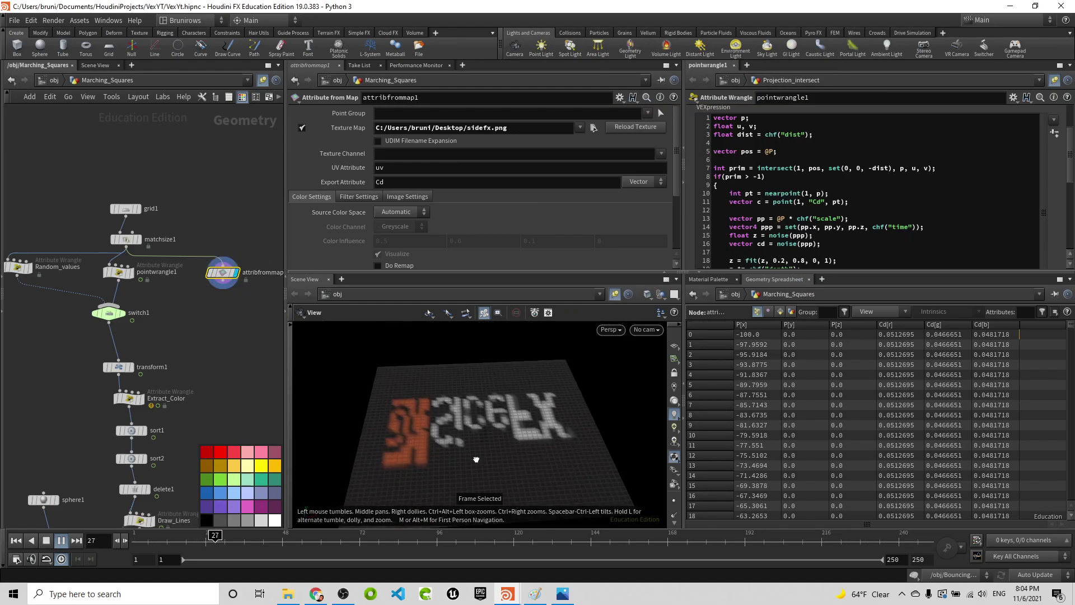
drag(474, 491, 649, 481)
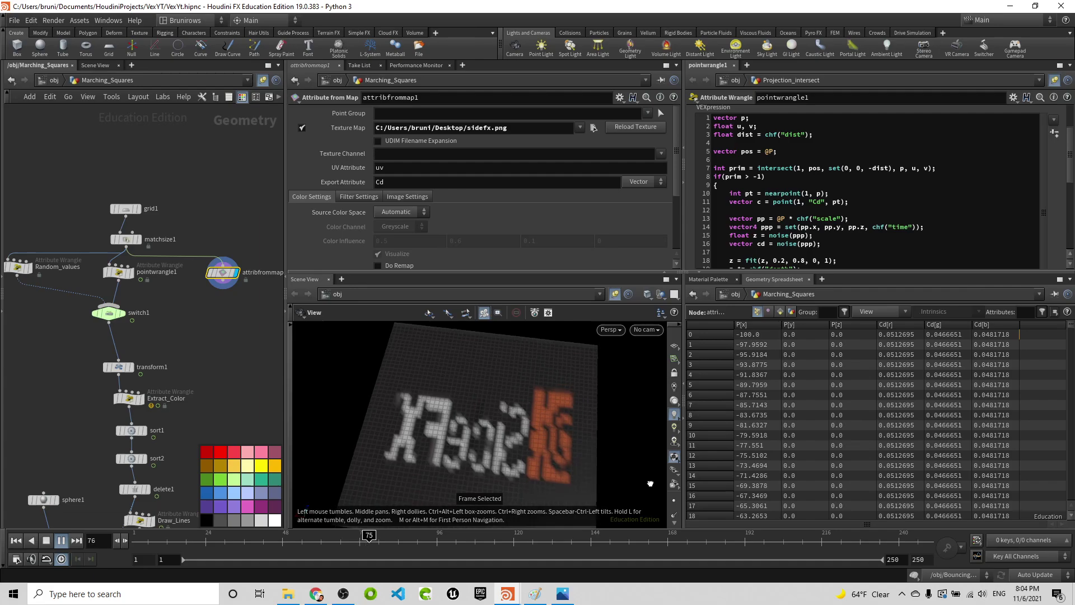
Add a transform2 node after attribfrommap1 with Scale 1, 1, 0.6
key(Tab)
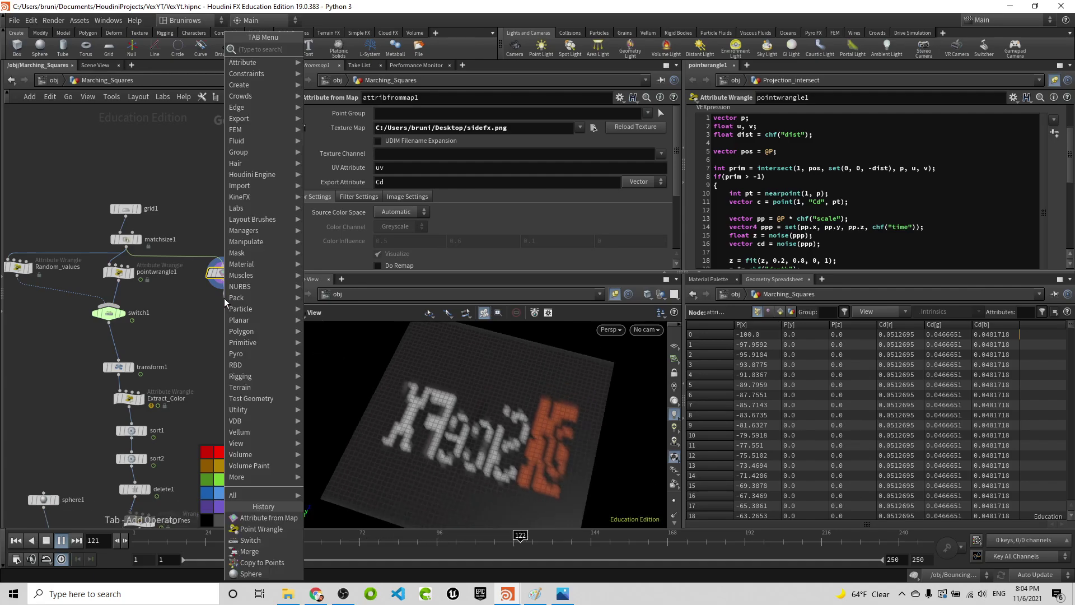
text(trans)
key(Return)
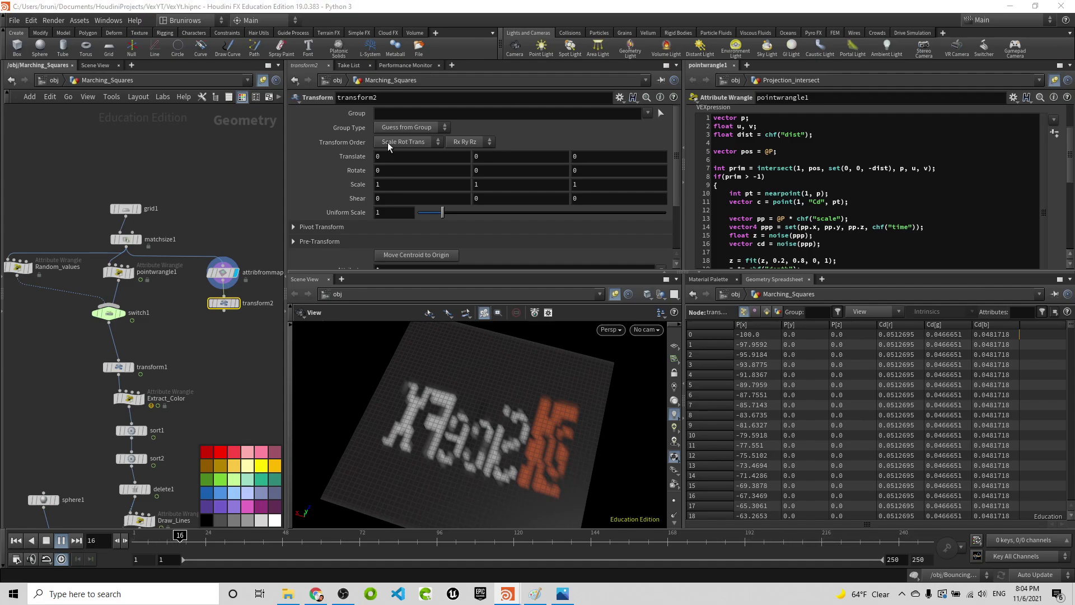
middle_drag(588, 187, 514, 179)
text(-0.4)
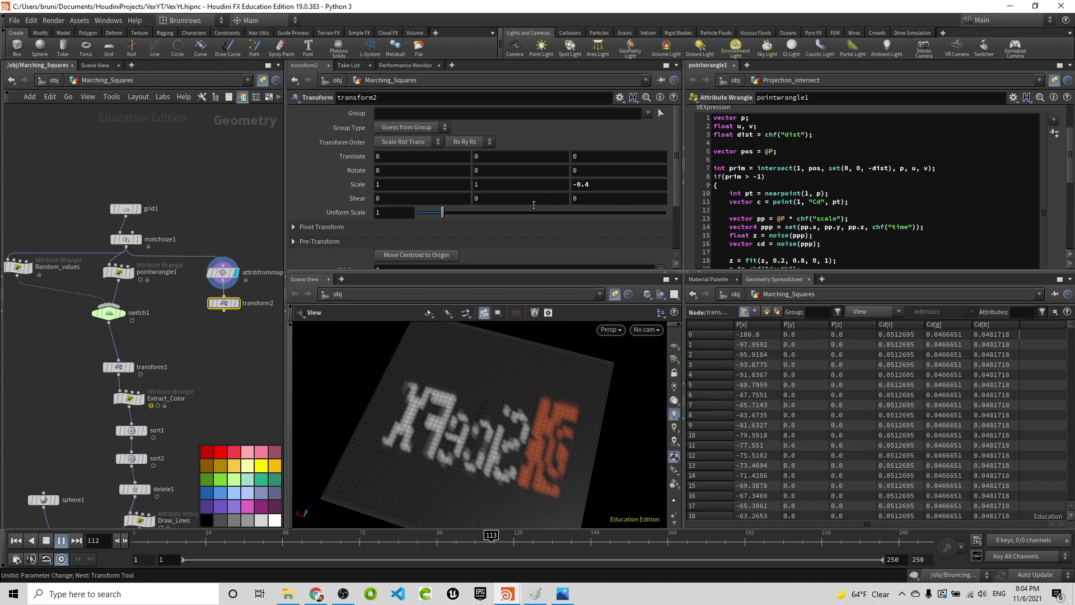
click(600, 187)
text(1)
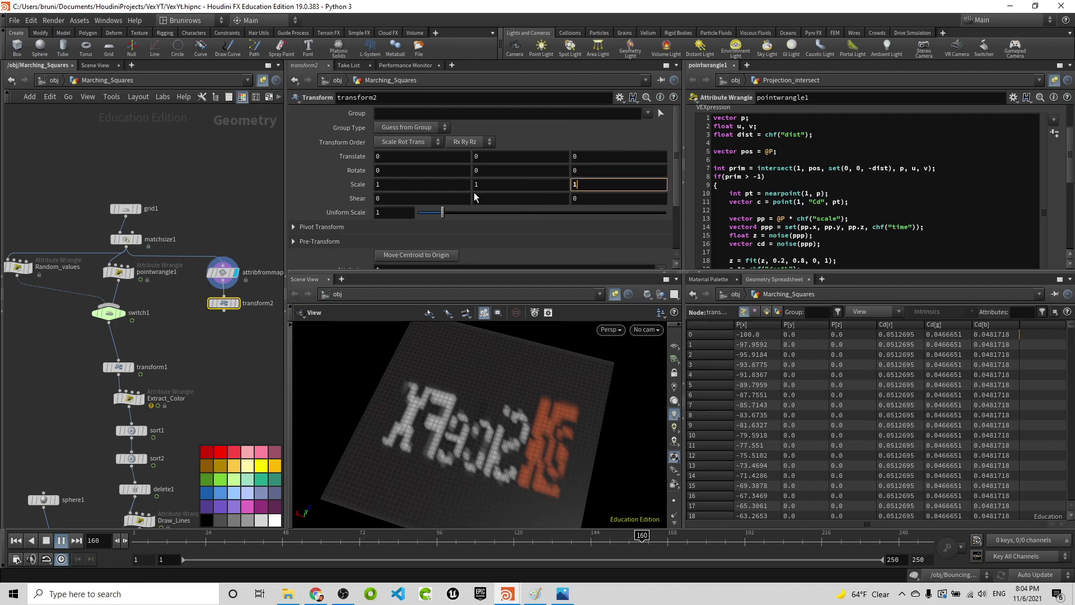
key(Return)
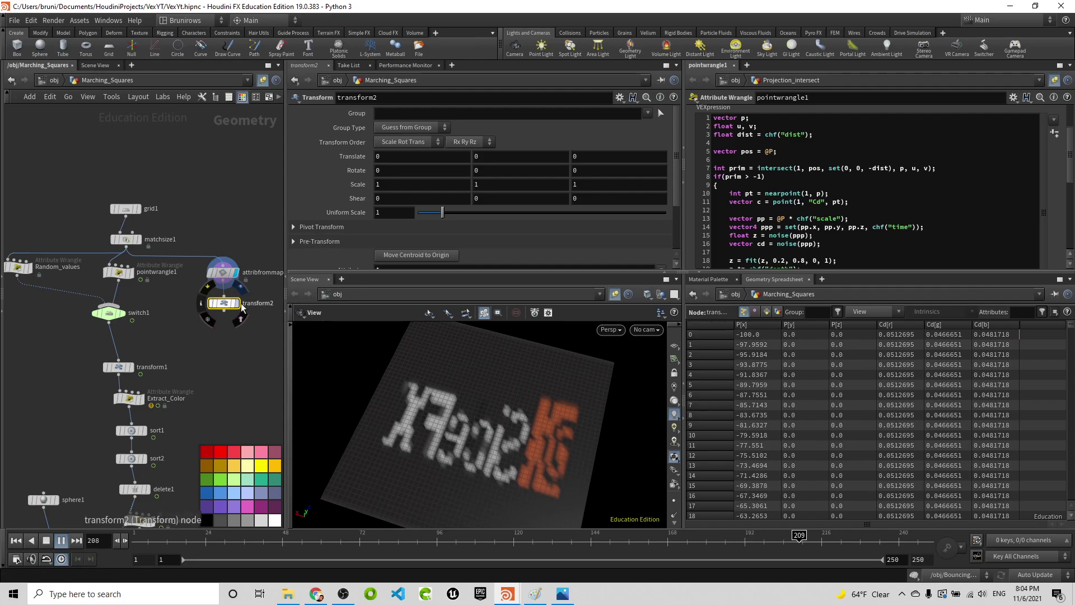
middle_drag(599, 188, 618, 190)
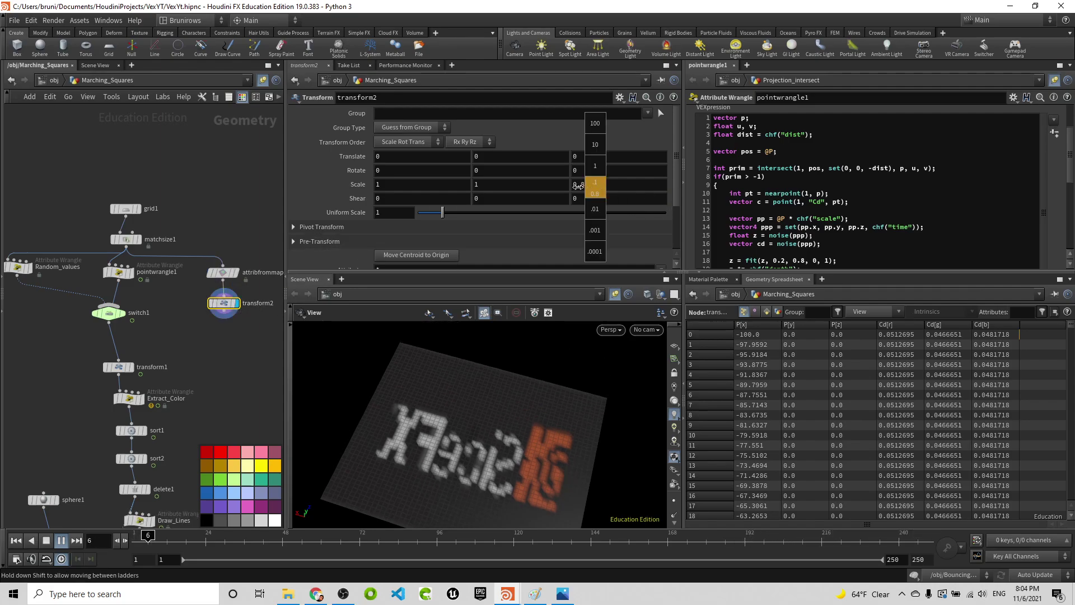
click(618, 190)
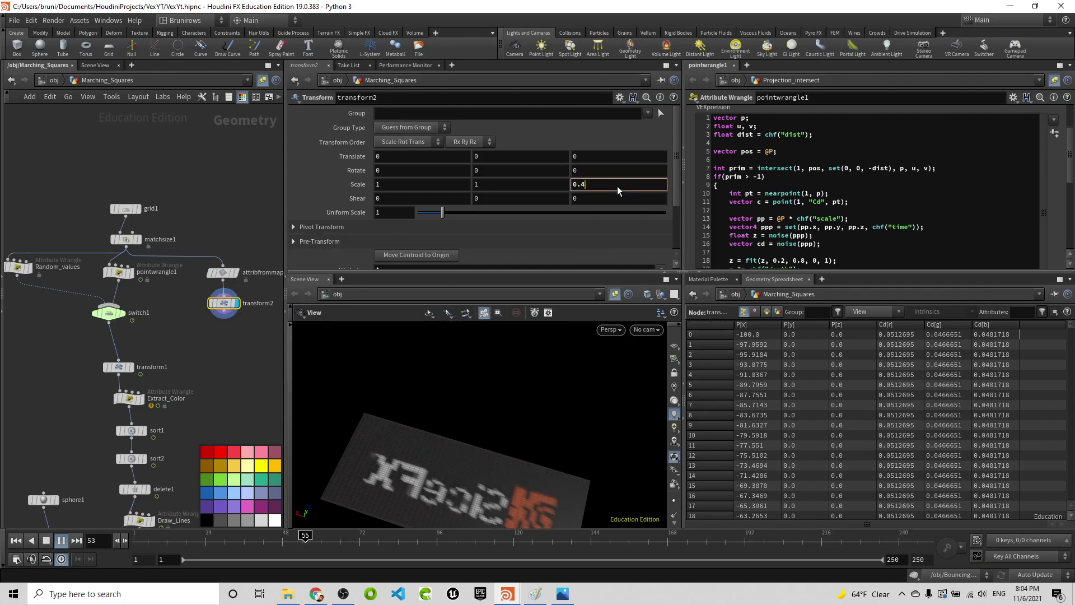
key(BackSpace)
text(6)
key(Return)
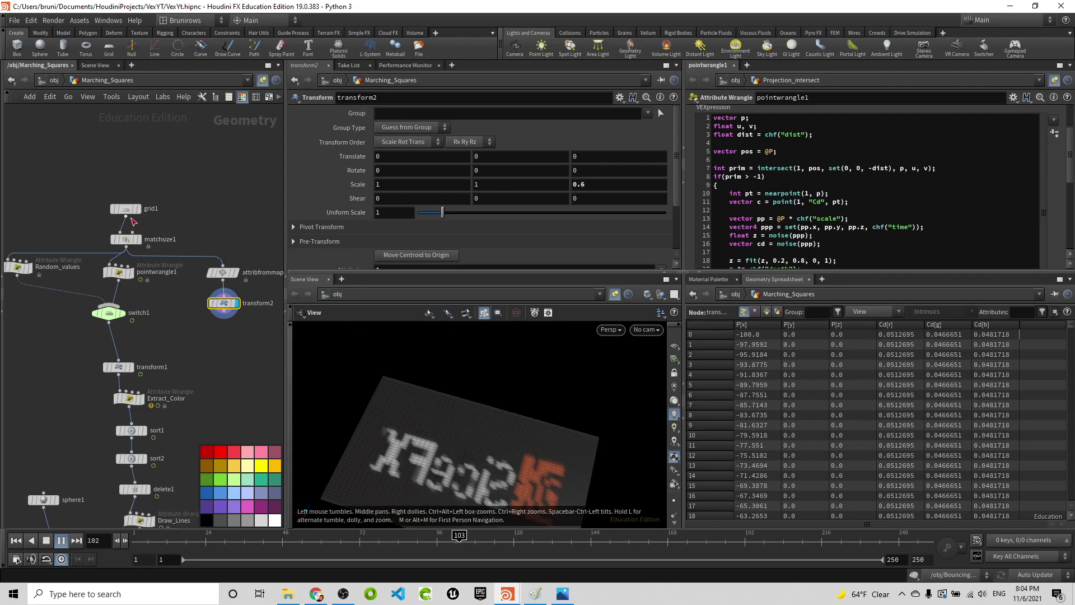
Set grid1 to 100 rows
click(125, 209)
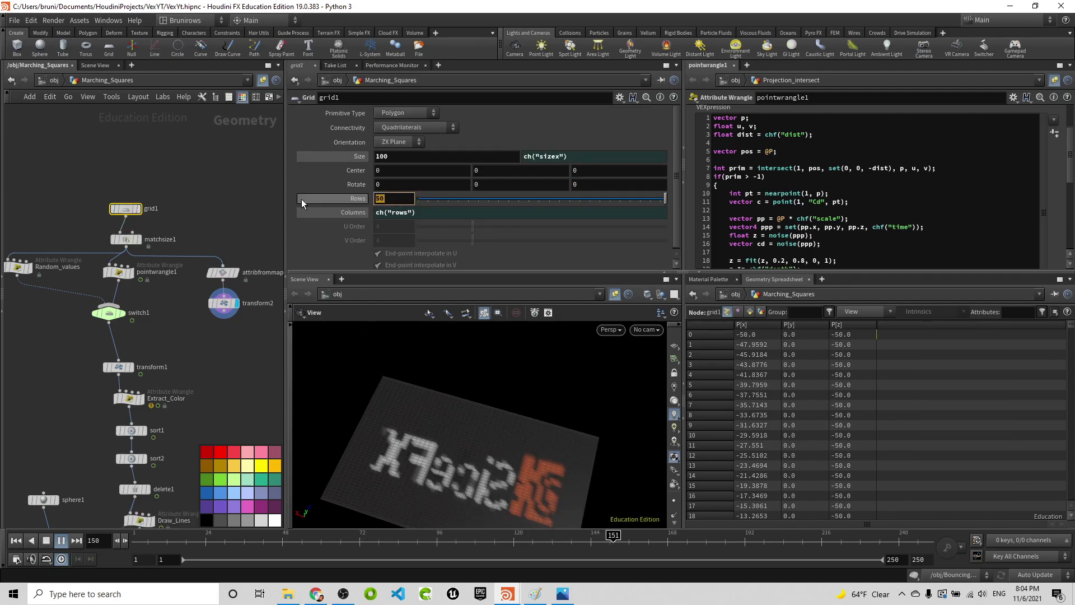
text(100)
key(Return)
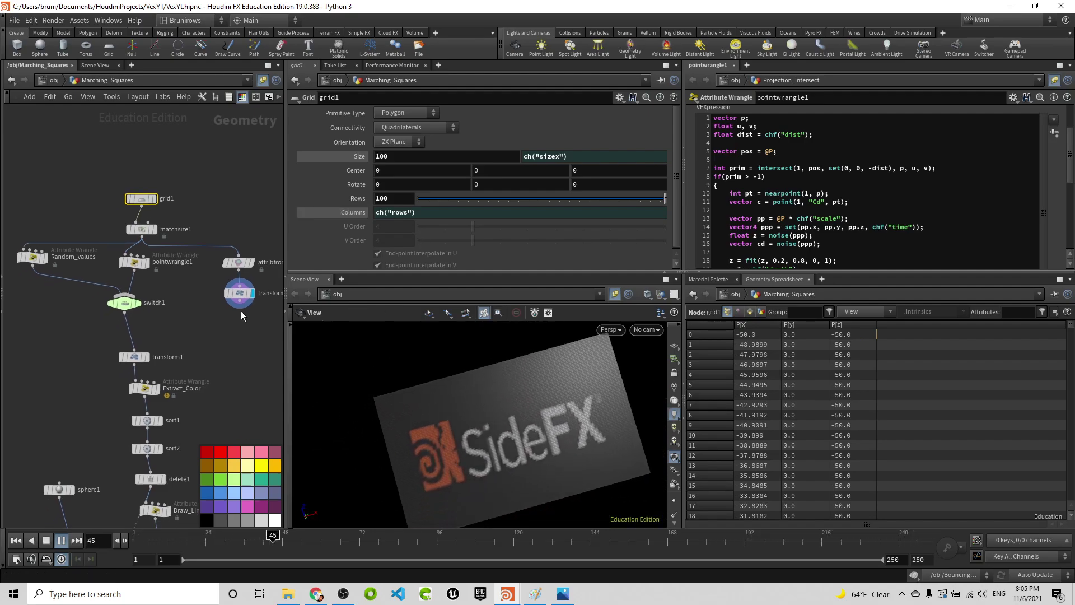
Wire transform2 into switch1 as input 2, then display and frame the convertvdb1 output
mouse_move(240, 309)
mouse_down()
mouse_move(127, 309)
mouse_move(136, 319)
mouse_up()
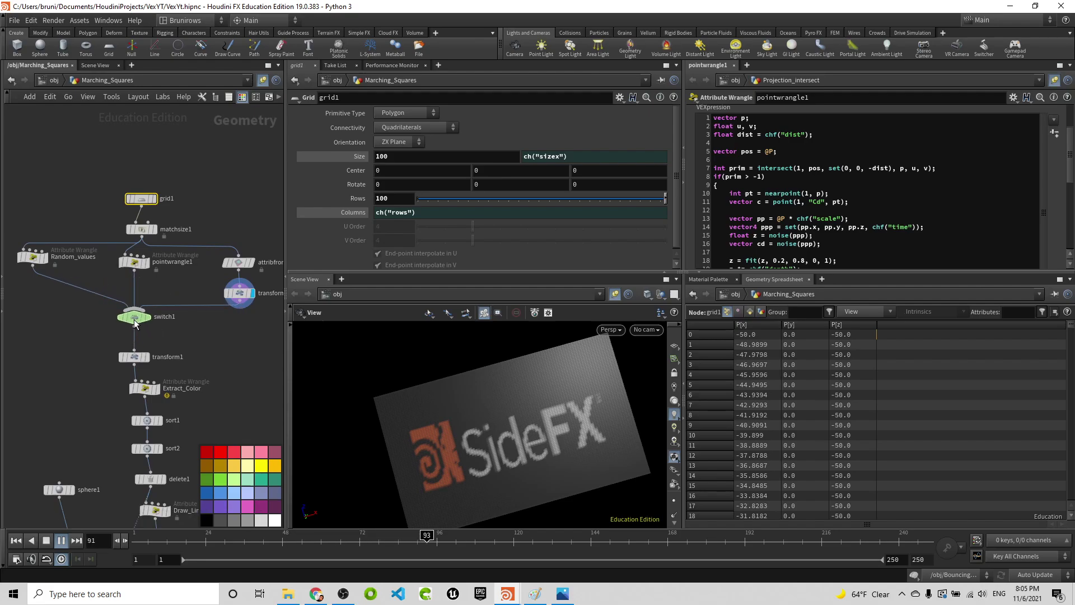
click(129, 318)
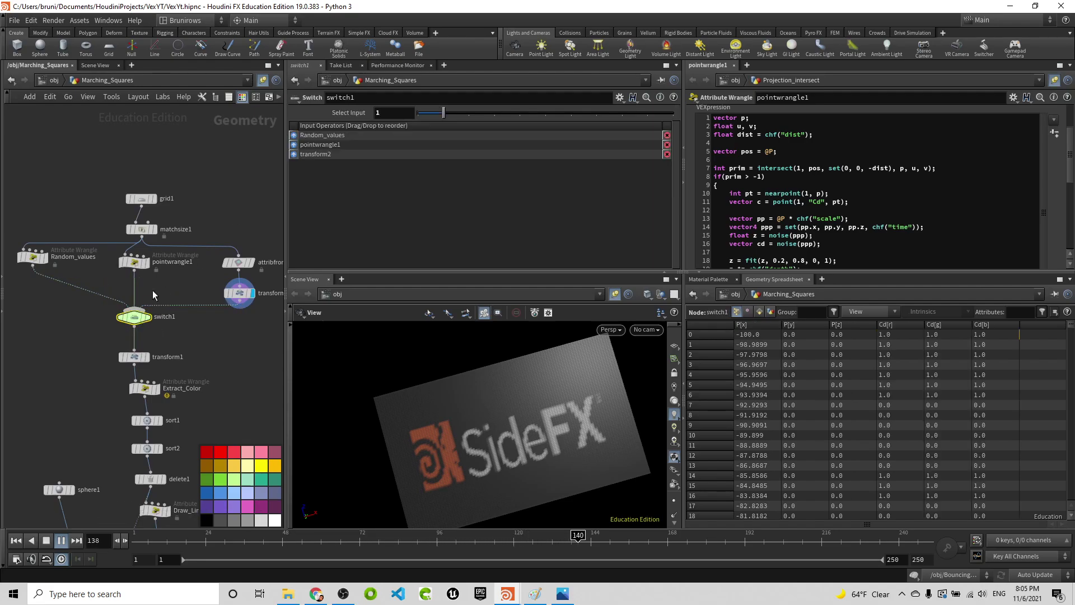
drag(468, 118, 469, 112)
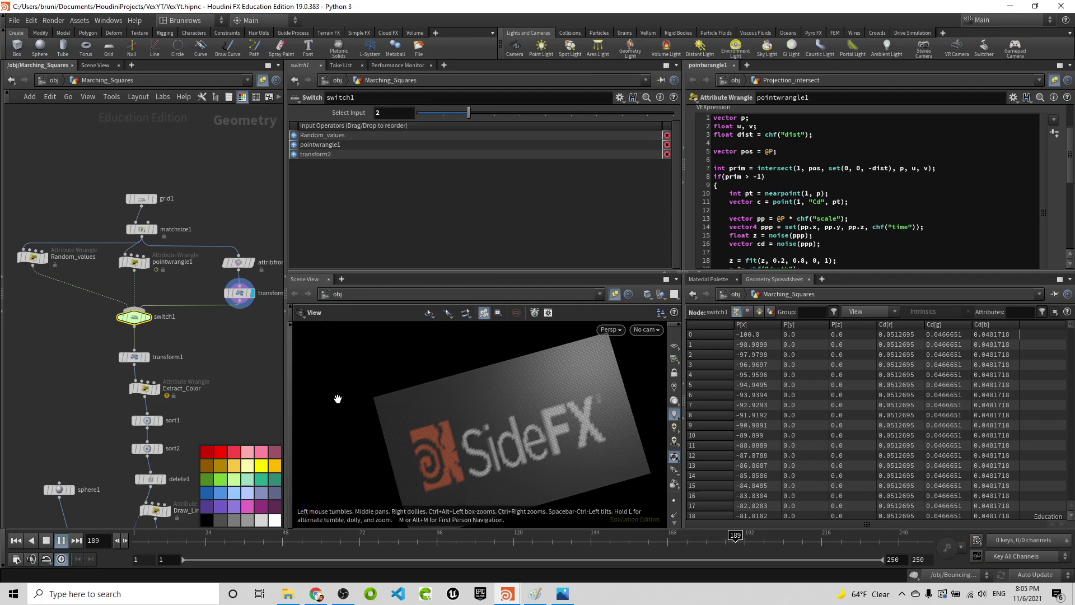
scroll(213, 408, down, 3)
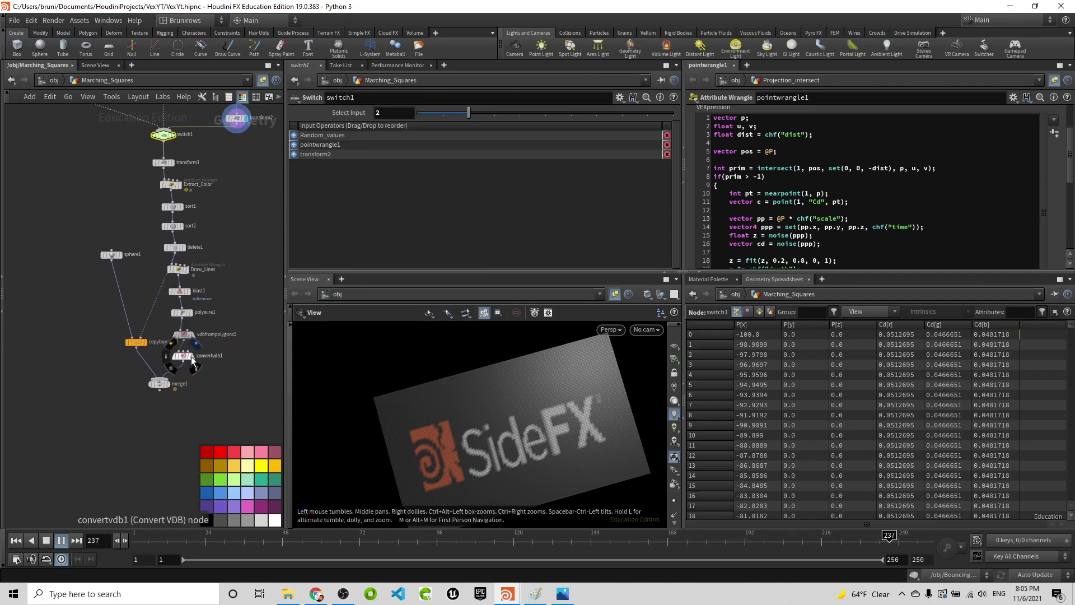
click(192, 360)
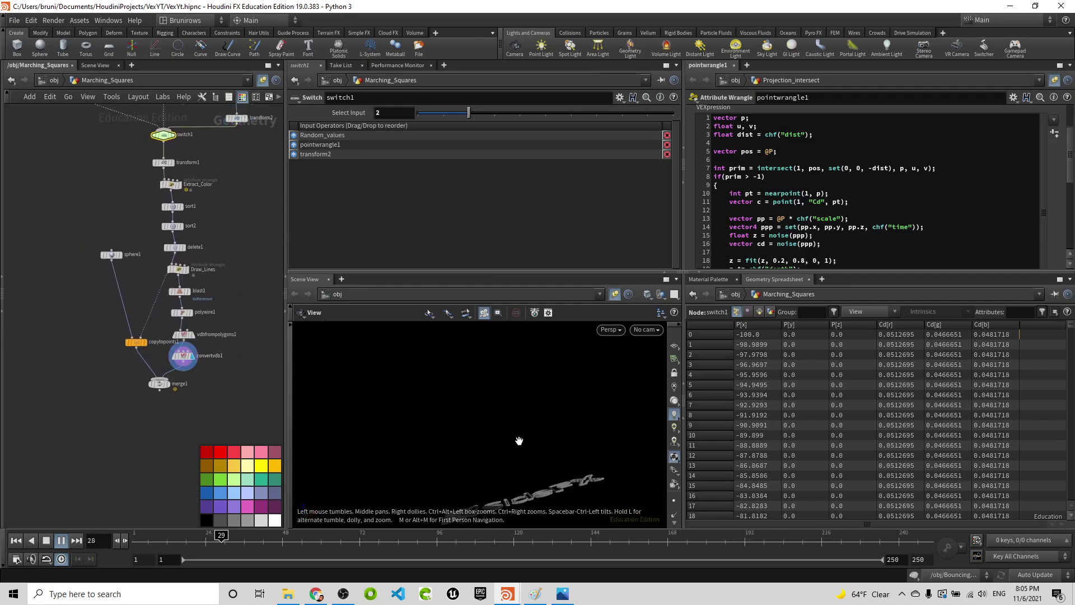
key(f)
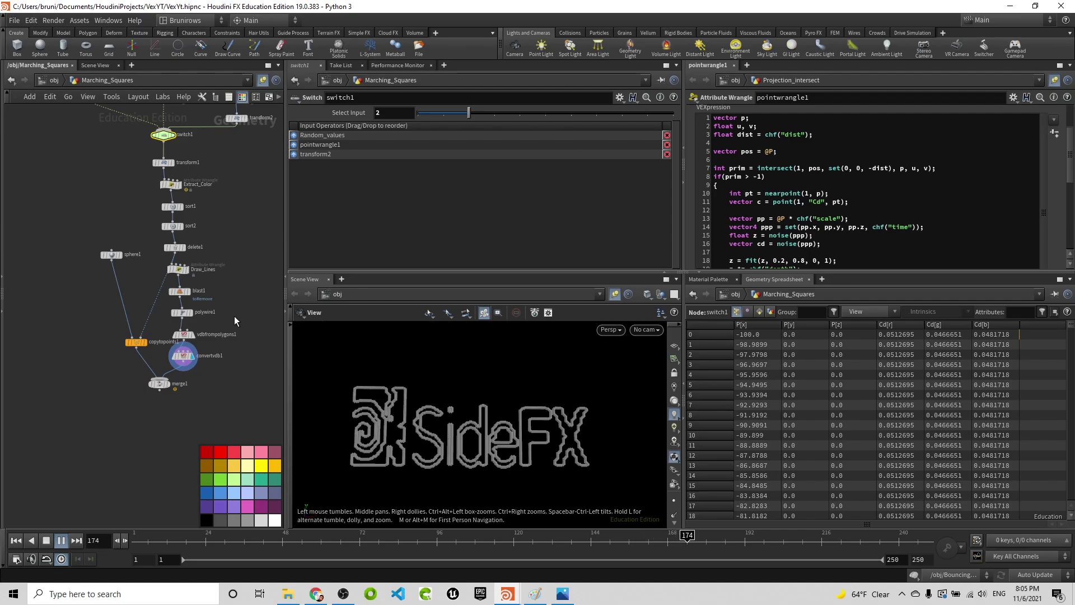
Set polywire1's Wire Radius to 0.143 for thinner contour tubes
scroll(193, 280, up, 2)
click(176, 330)
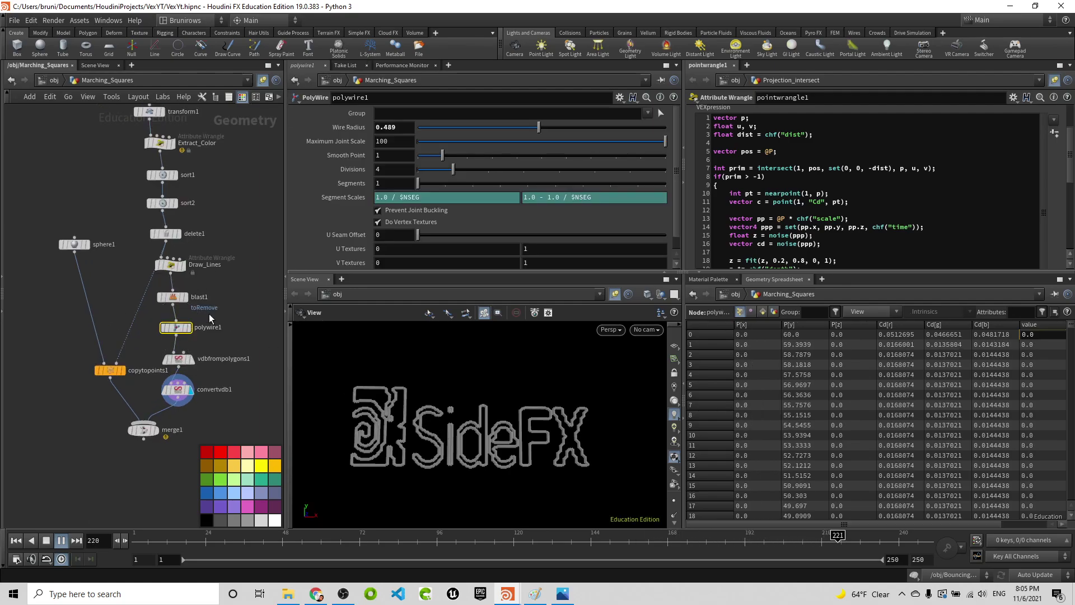
click(453, 128)
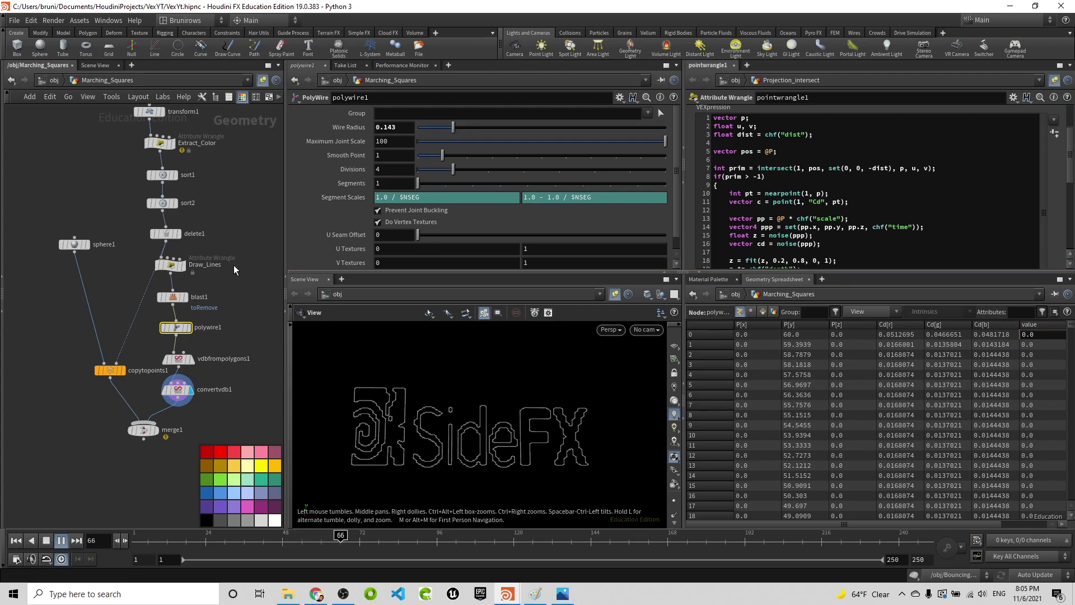
mouse_move(232, 179)
middle_down()
mouse_move(245, 343)
mouse_move(223, 280)
middle_up()
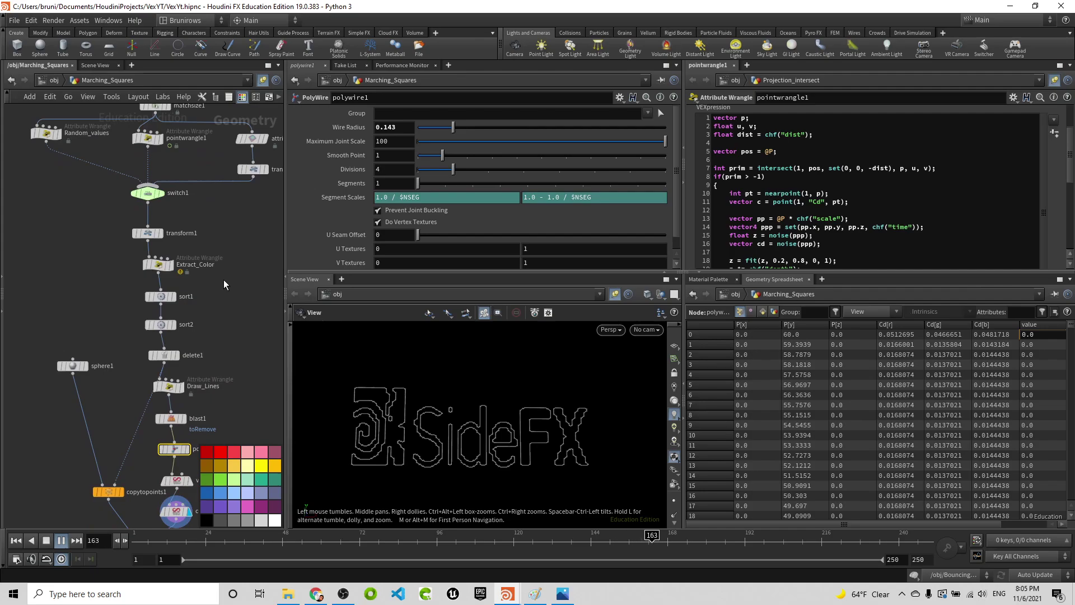
Stop playback, rewind the timeline to frame 1, and select grid1
click(47, 540)
drag(166, 543, 129, 542)
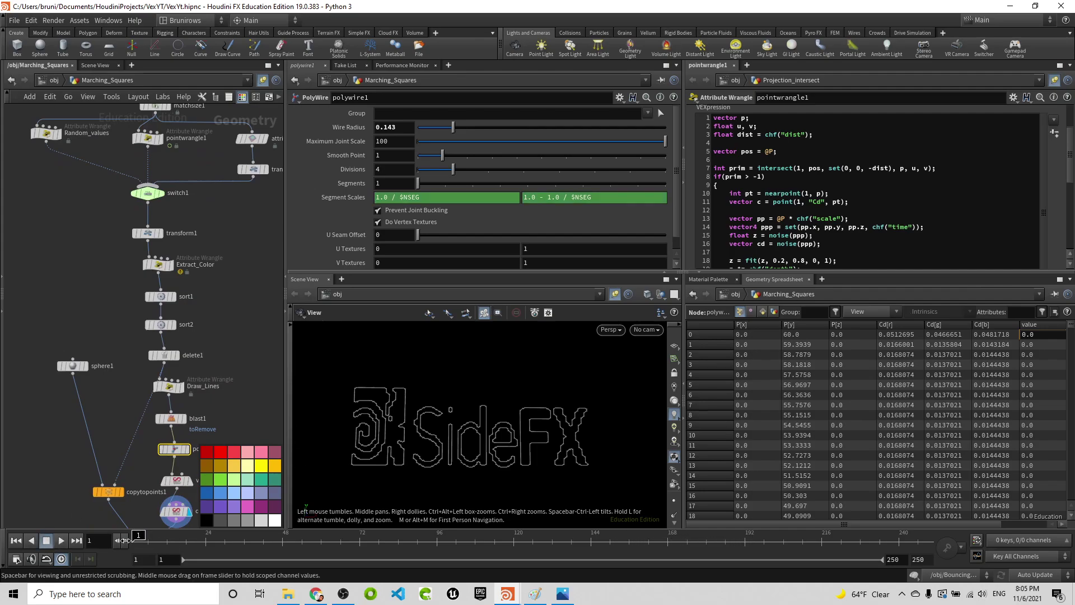
middle_drag(167, 255, 188, 350)
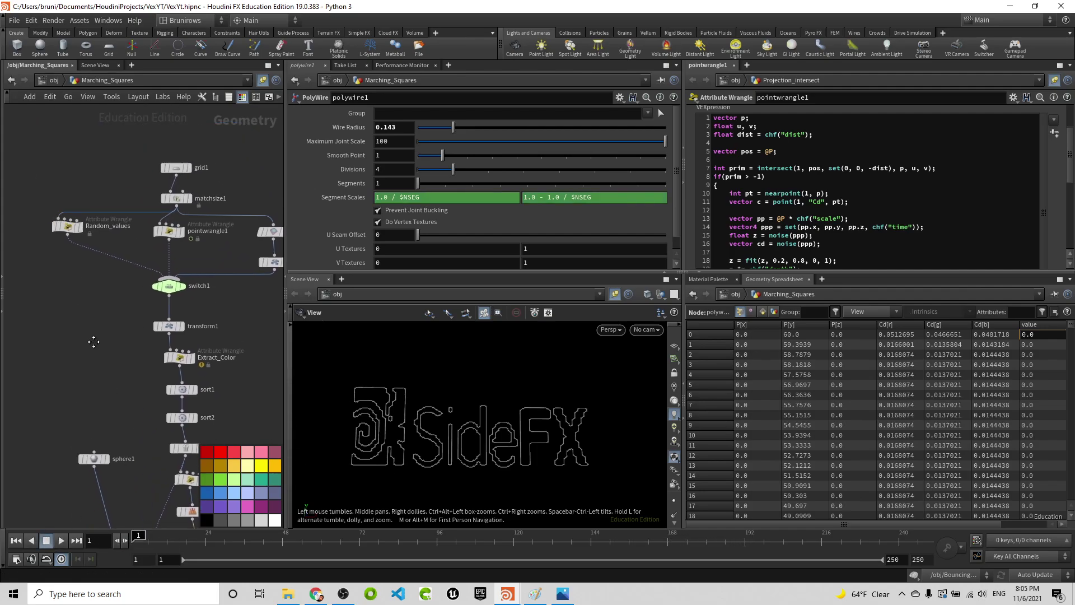
click(175, 169)
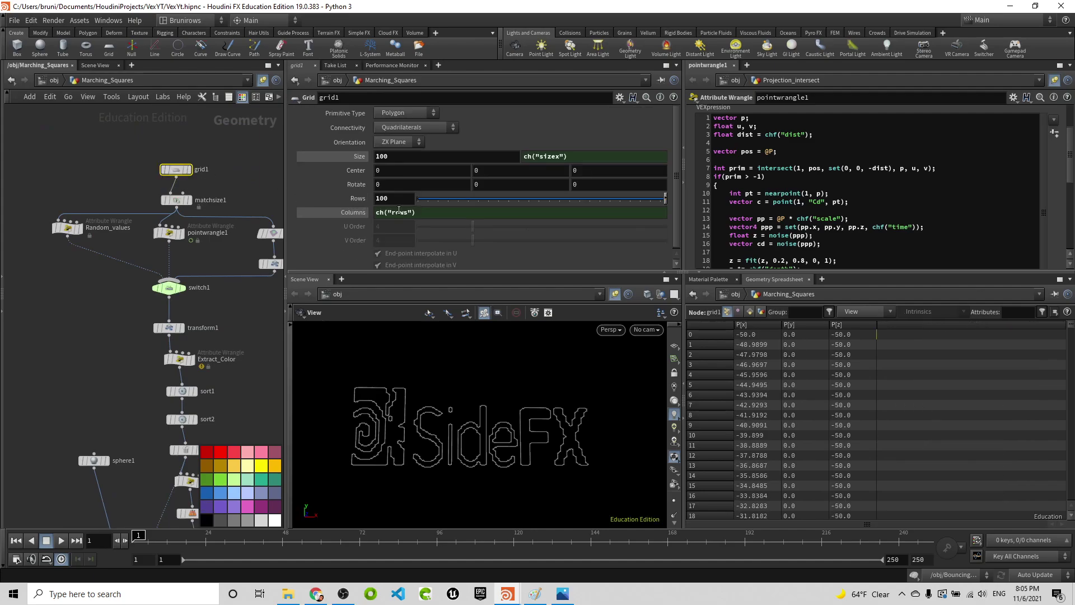
Raise grid1 to 1000 rows for smoother contour tracing
click(404, 198)
text(0)
key(Return)
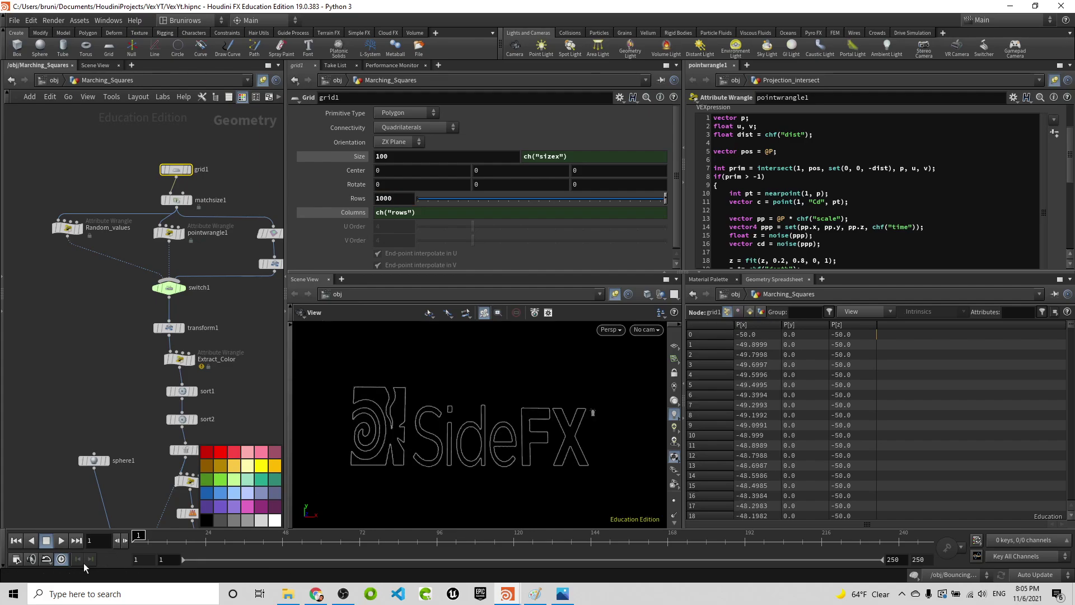
drag(480, 448, 479, 471)
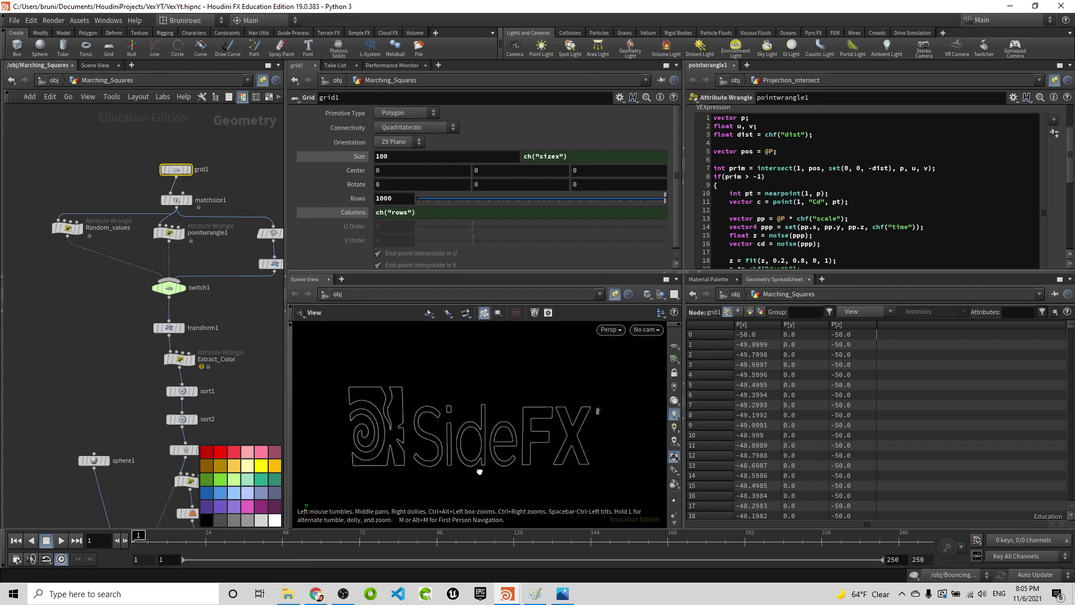
Zoom, pan and tilt the viewport to inspect the finer SideFX logo contours
scroll(483, 462, up, 10)
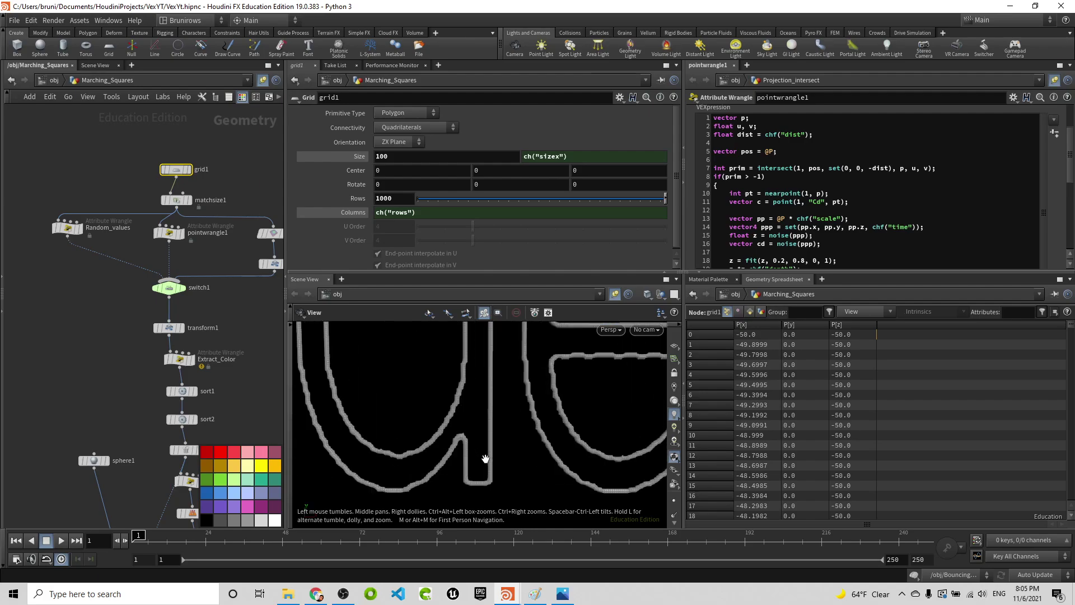
scroll(485, 451, up, 5)
scroll(504, 439, down, 8)
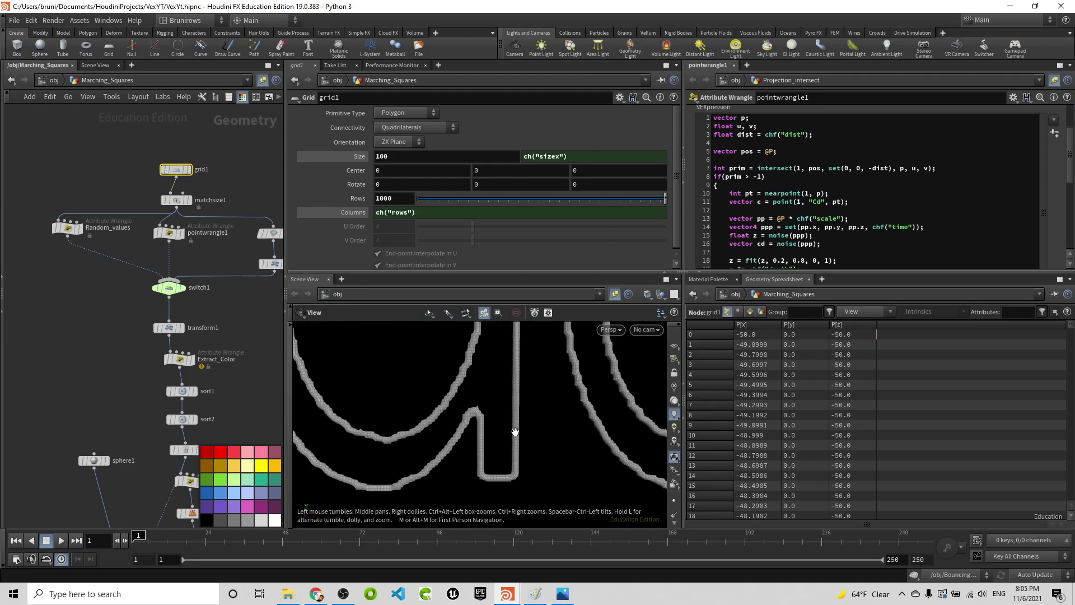
scroll(470, 386, down, 3)
scroll(448, 420, down, 3)
scroll(447, 421, down, 3)
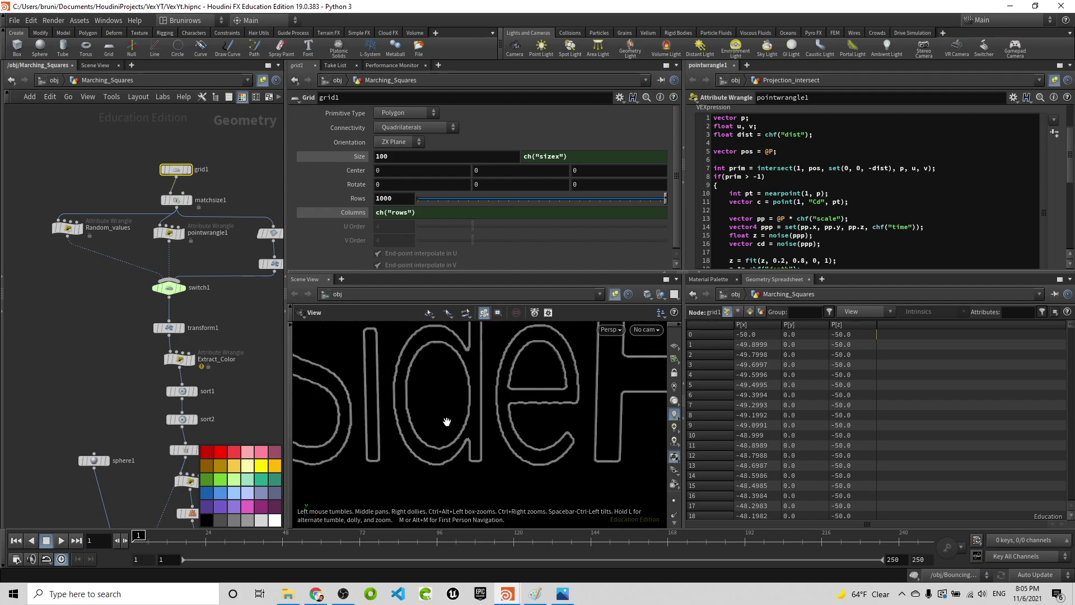
scroll(446, 421, down, 3)
scroll(446, 423, down, 3)
scroll(450, 422, down, 2)
mouse_move(450, 423)
middle_down()
mouse_move(479, 445)
mouse_move(492, 440)
middle_up()
mouse_move(492, 440)
mouse_down()
mouse_move(441, 433)
mouse_move(456, 440)
mouse_up()
scroll(109, 377, down, 3)
middle_drag(110, 377, 132, 291)
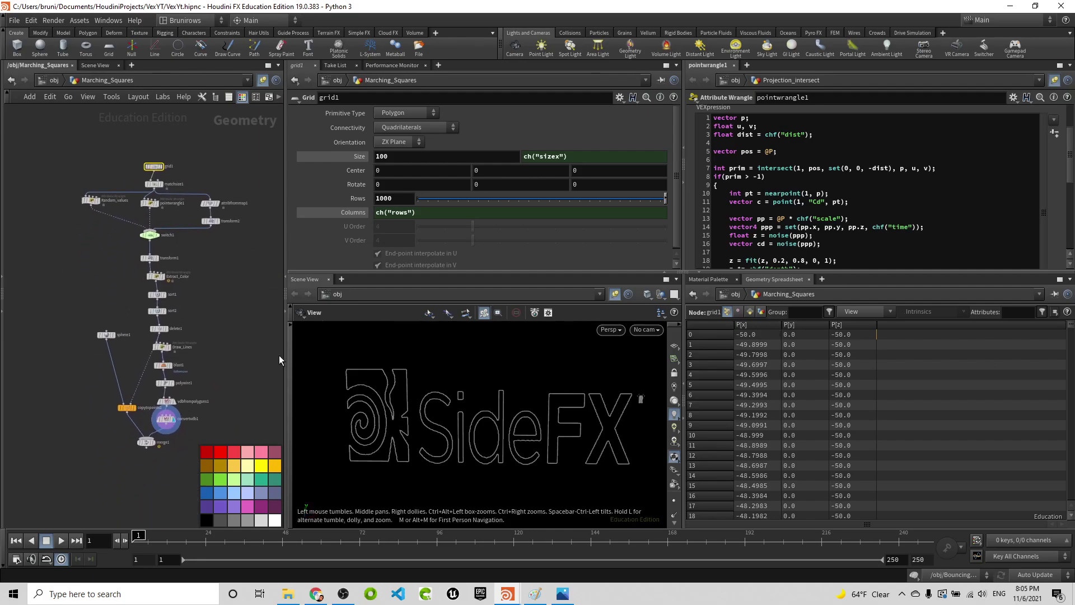